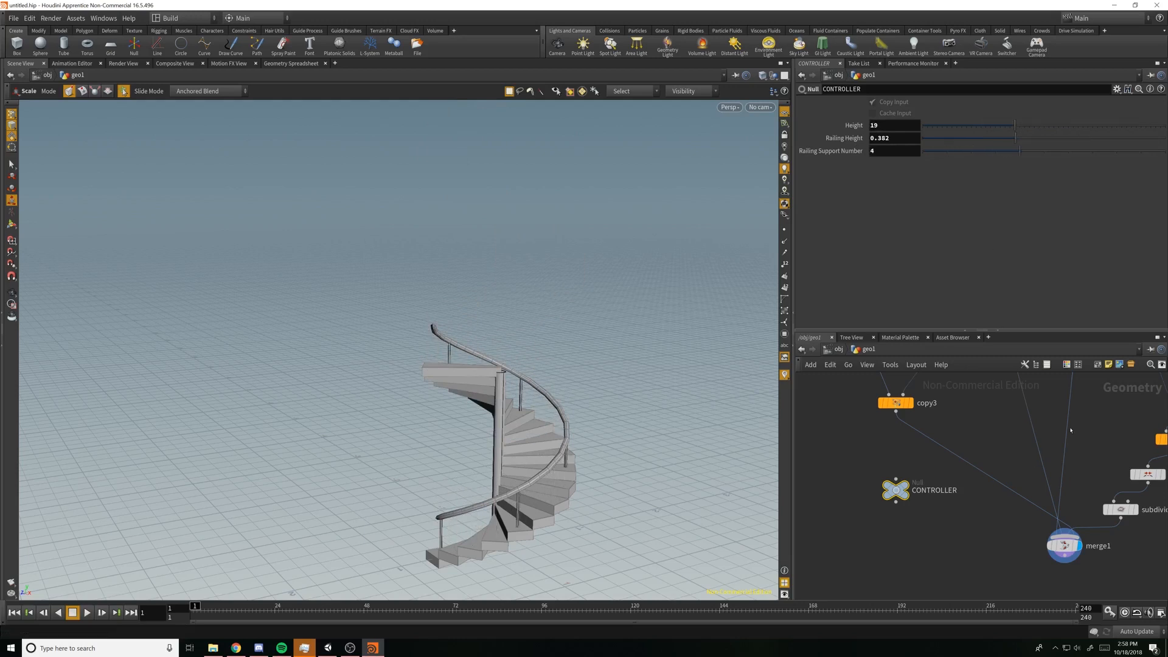
Step: Start a new empty scene, discarding the changes to the spiral staircase scene
{"action": "scroll", "coordinate": [1070, 430], "scroll_direction": "down", "scroll_amount": 1}
{"action": "middle_click_drag", "start_coordinate": [1070, 430], "coordinate": [1019, 500]}
{"action": "scroll", "coordinate": [952, 494], "scroll_direction": "down", "scroll_amount": 1}
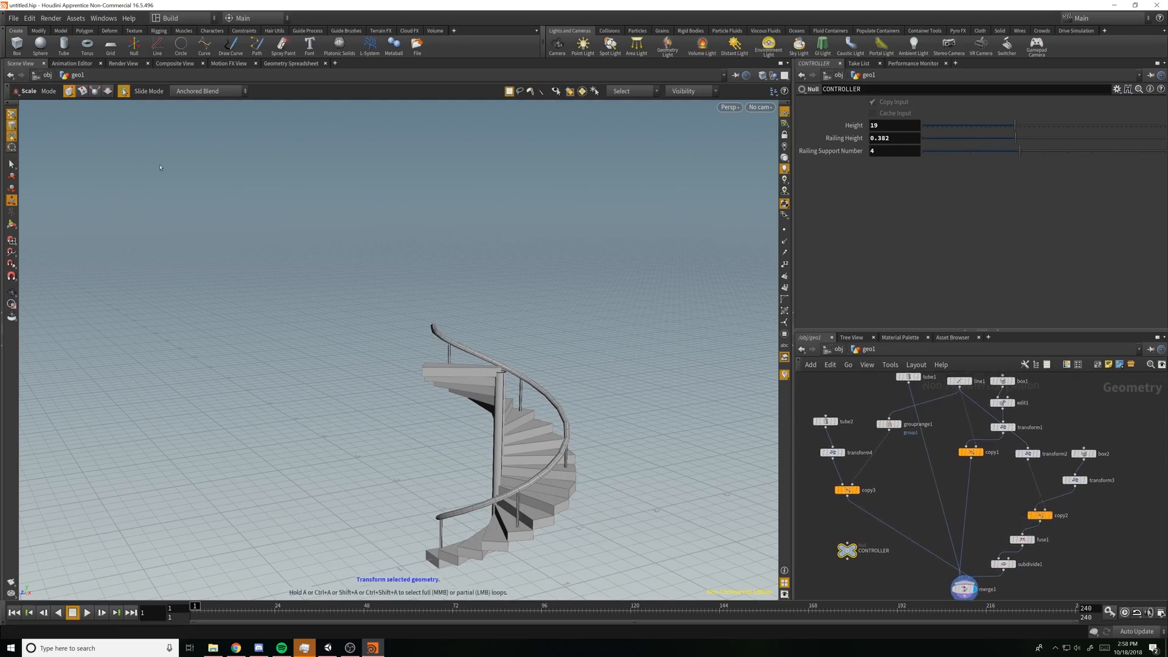
{"action": "left_click", "coordinate": [12, 18]}
{"action": "left_click", "coordinate": [25, 28]}
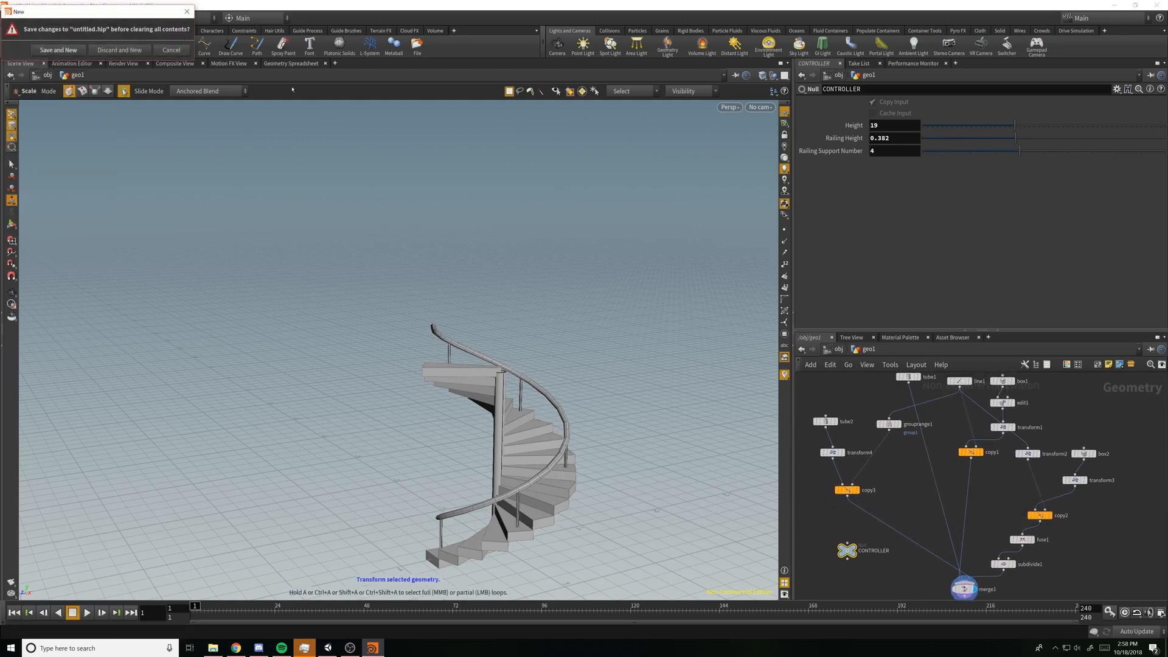
{"action": "left_click", "coordinate": [137, 50]}
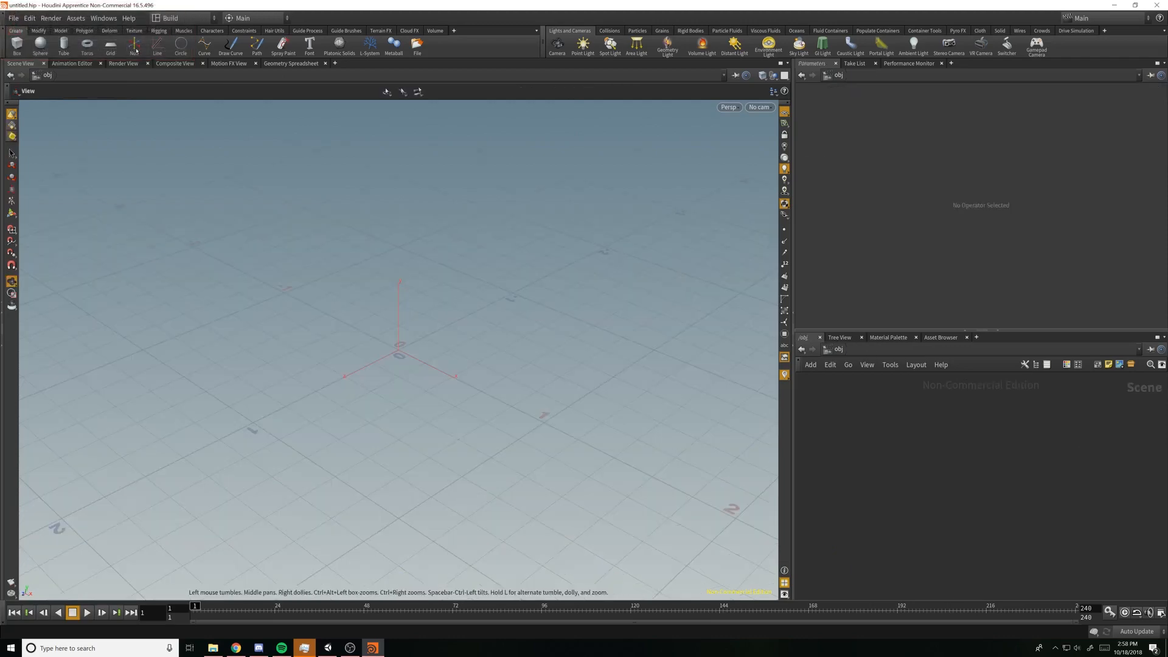
Step: Add a Geometry object to the scene network and rename it Staircase
{"action": "key", "text": "Tab"}
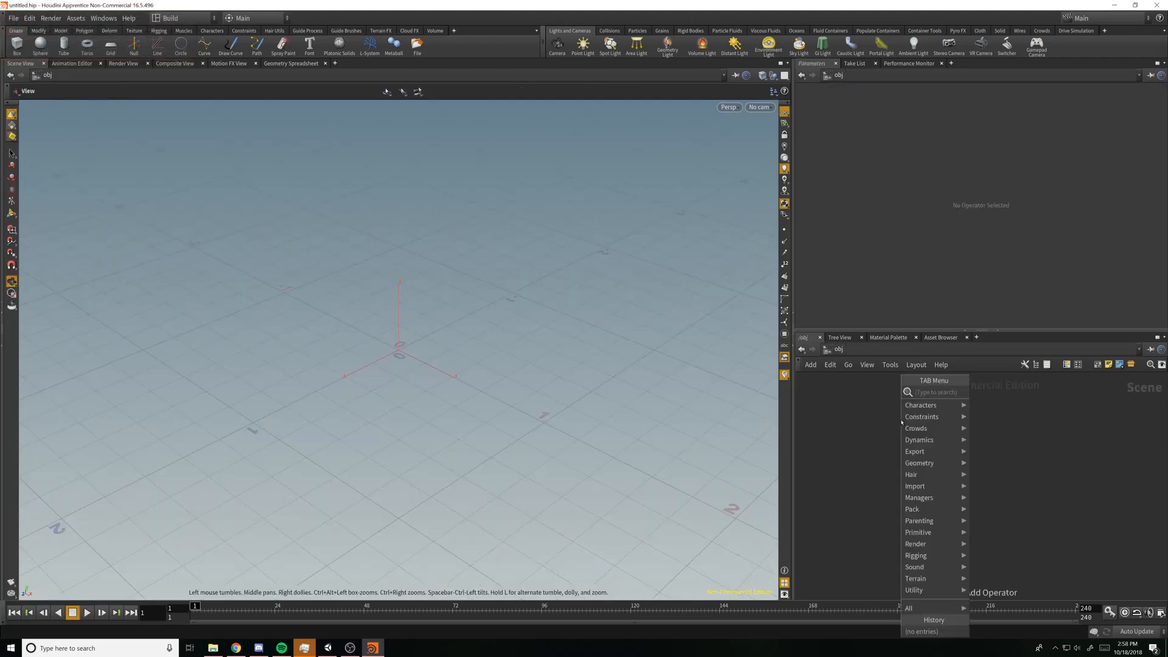
{"action": "type", "text": "geo"}
{"action": "key", "text": "Return"}
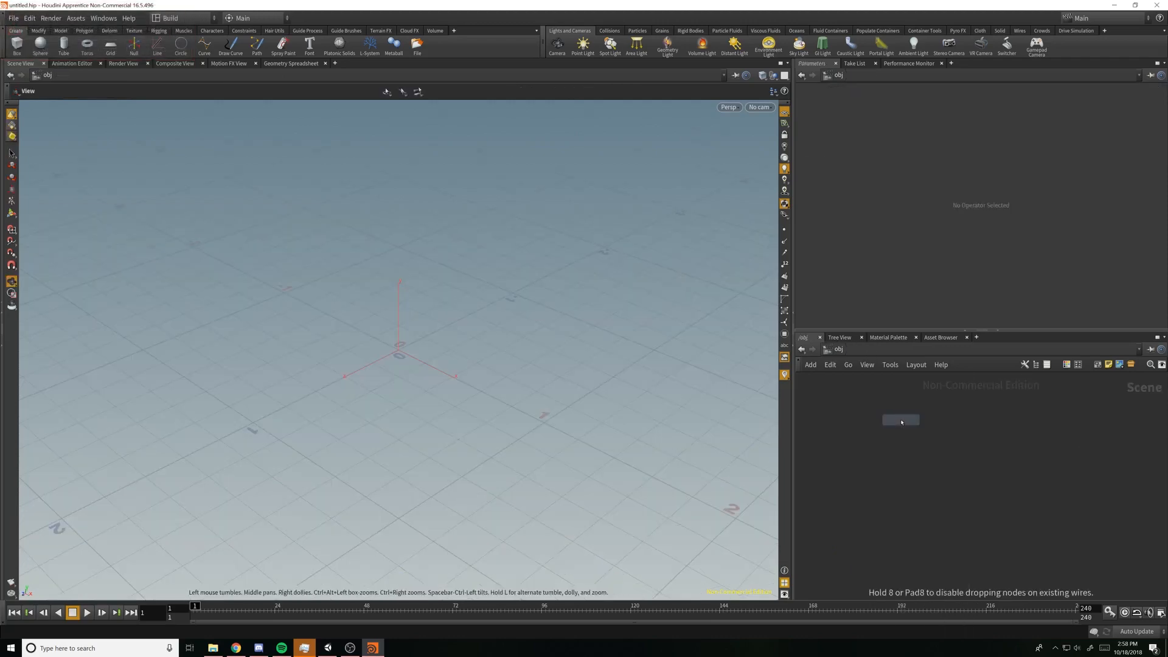
{"action": "left_click", "coordinate": [901, 426]}
{"action": "double_click", "coordinate": [930, 426]}
{"action": "type", "text": "Sta"}
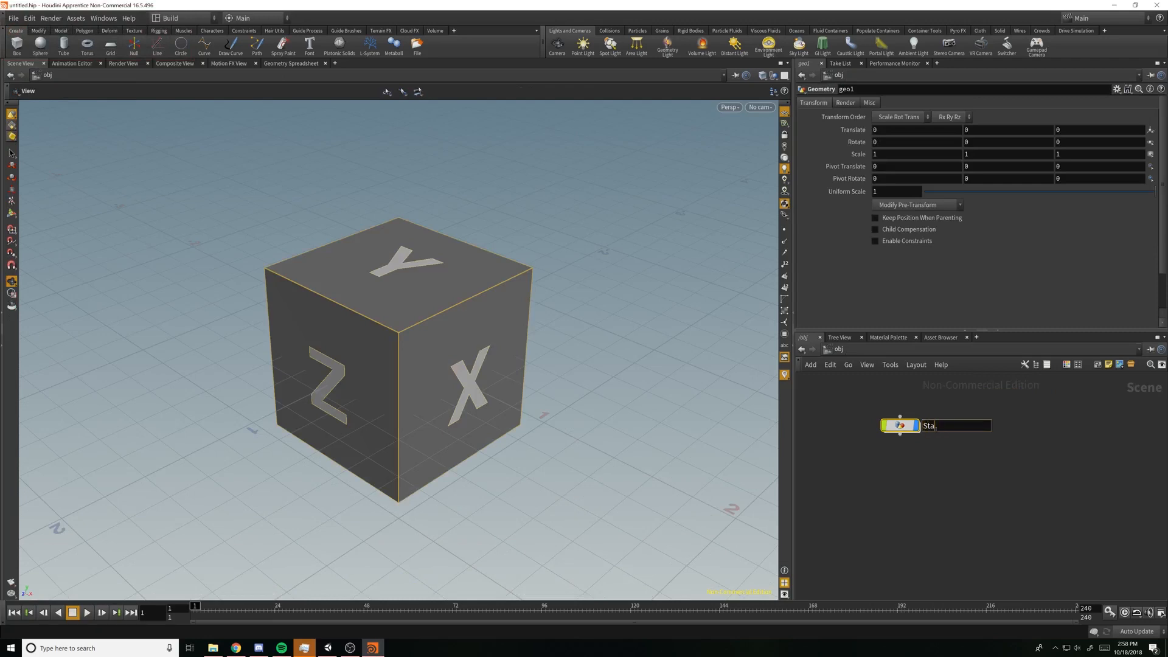
{"action": "type", "text": "ircase"}
{"action": "key", "text": "Return"}
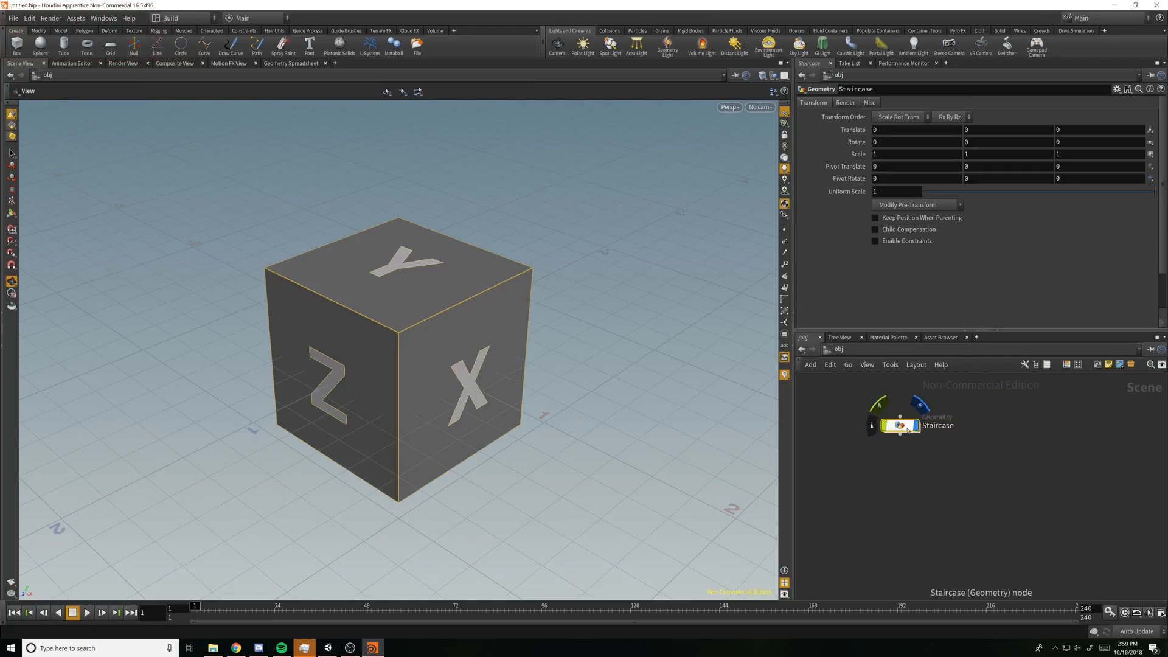
Step: Go inside the Staircase object and delete its default contents
{"action": "key", "text": "i"}
{"action": "left_click_drag", "start_coordinate": [943, 429], "coordinate": [1095, 541]}
{"action": "key", "text": "Delete"}
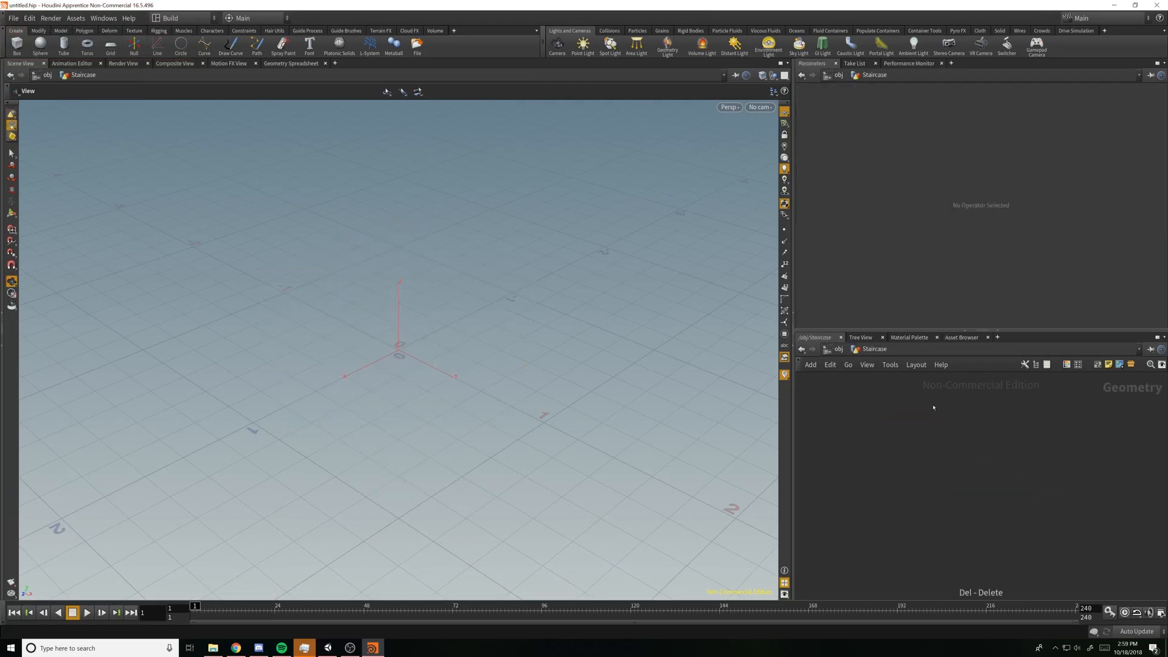
Step: Add a Tube node to the Staircase network and set both of its radius values to .1
{"action": "key", "text": "Tab"}
{"action": "type", "text": "tube"}
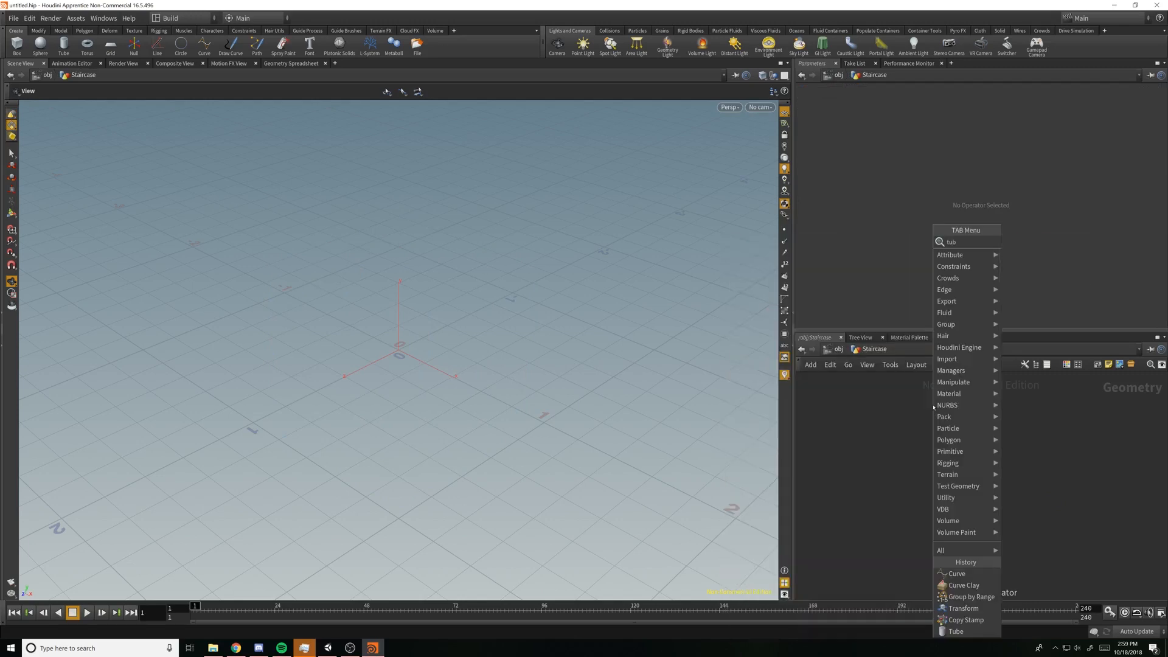
{"action": "key", "text": "Return"}
{"action": "left_click", "coordinate": [929, 405]}
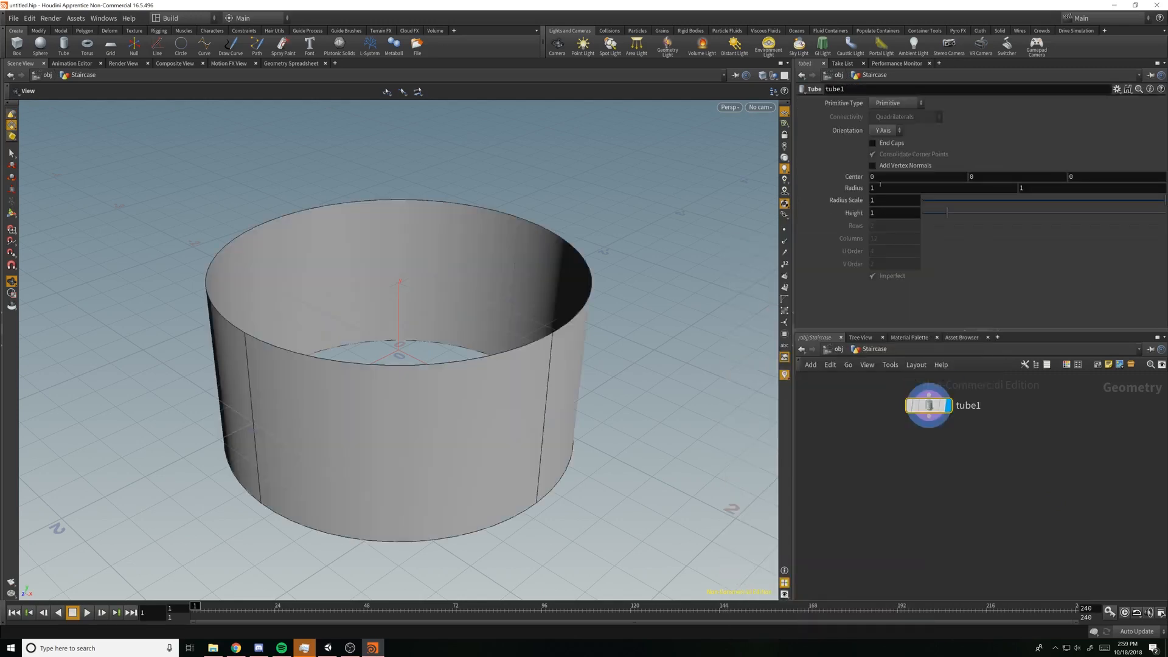
{"action": "left_click_drag", "start_coordinate": [897, 187], "coordinate": [790, 176]}
{"action": "type", "text": ".1"}
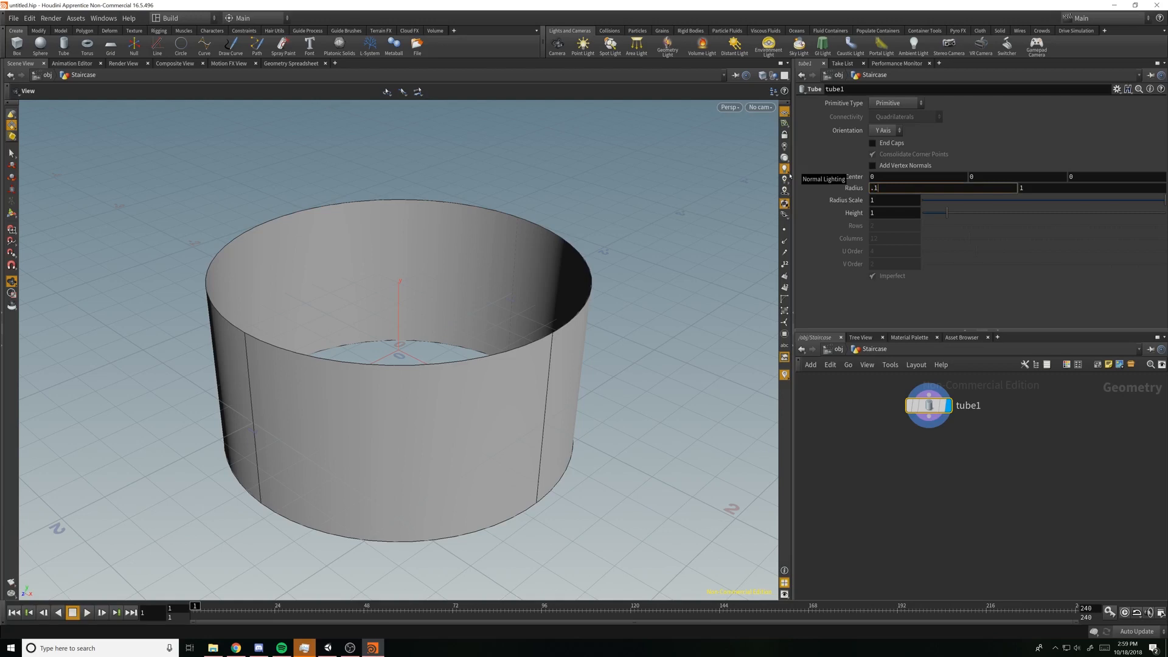
{"action": "key", "text": "Tab"}
{"action": "type", "text": ".1"}
{"action": "key", "text": "Return"}
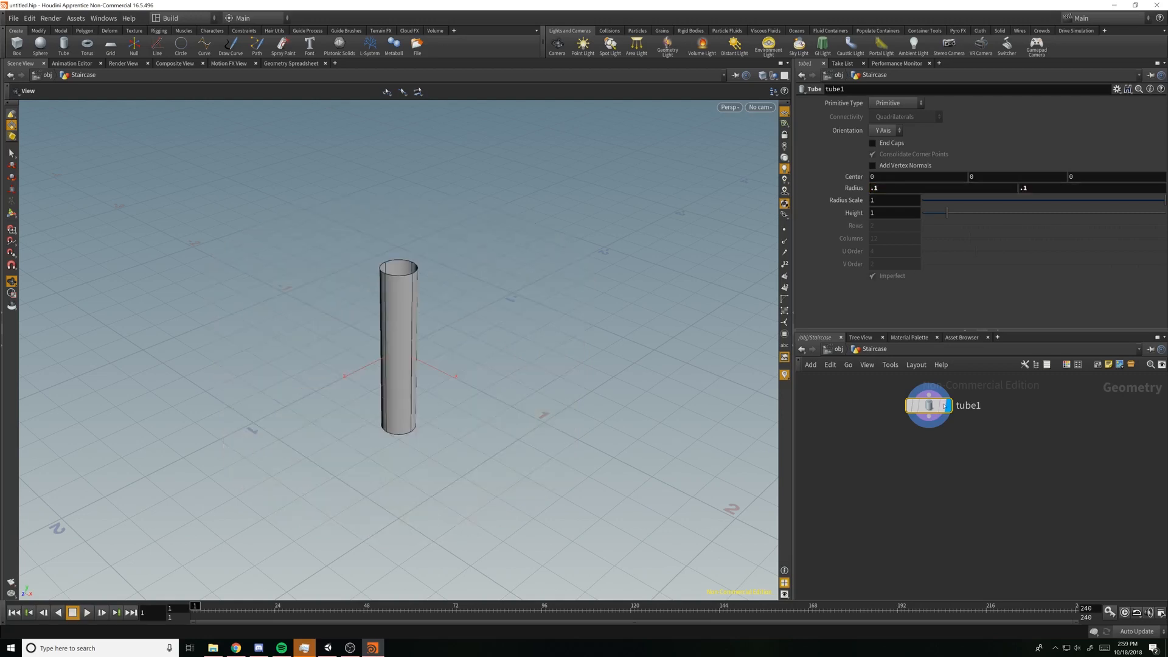
Step: Copy the tube's Height parameter and paste it as a relative reference into the Y value of its Center
{"action": "right_click", "coordinate": [880, 212]}
{"action": "left_click", "coordinate": [906, 274]}
{"action": "left_click", "coordinate": [985, 177]}
{"action": "right_click", "coordinate": [986, 176]}
{"action": "left_click", "coordinate": [1028, 276]}
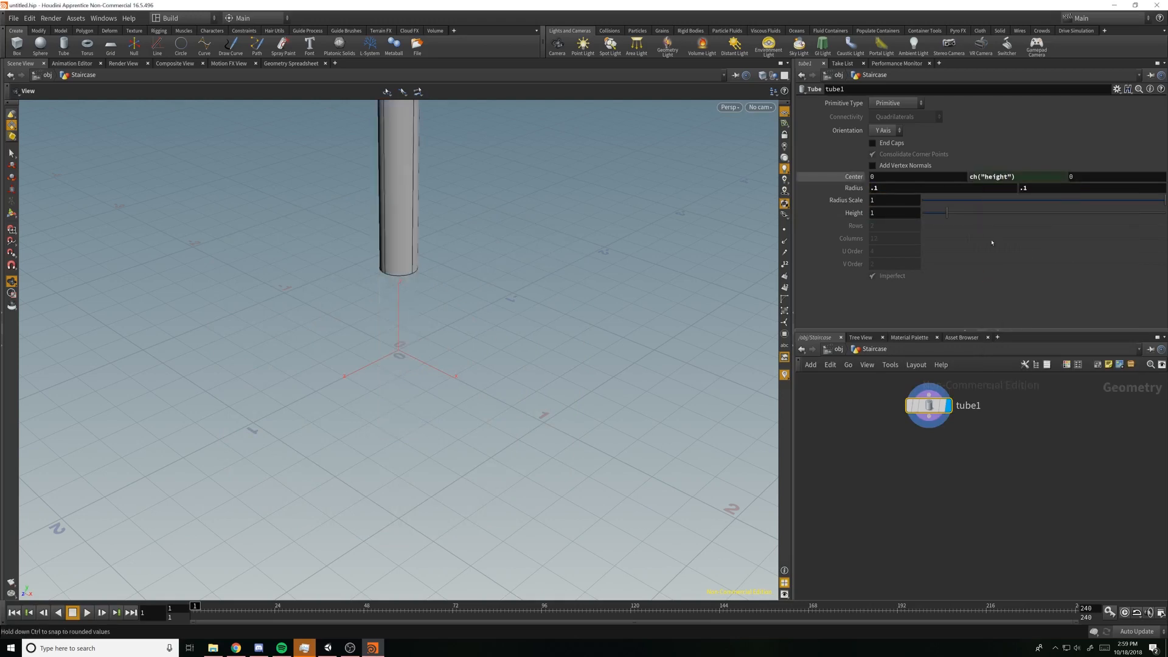
Step: Change the tube's Y center expression to ch("height")/2 so its base stays on the ground
{"action": "left_click", "coordinate": [1038, 177]}
{"action": "type", "text": "/3"}
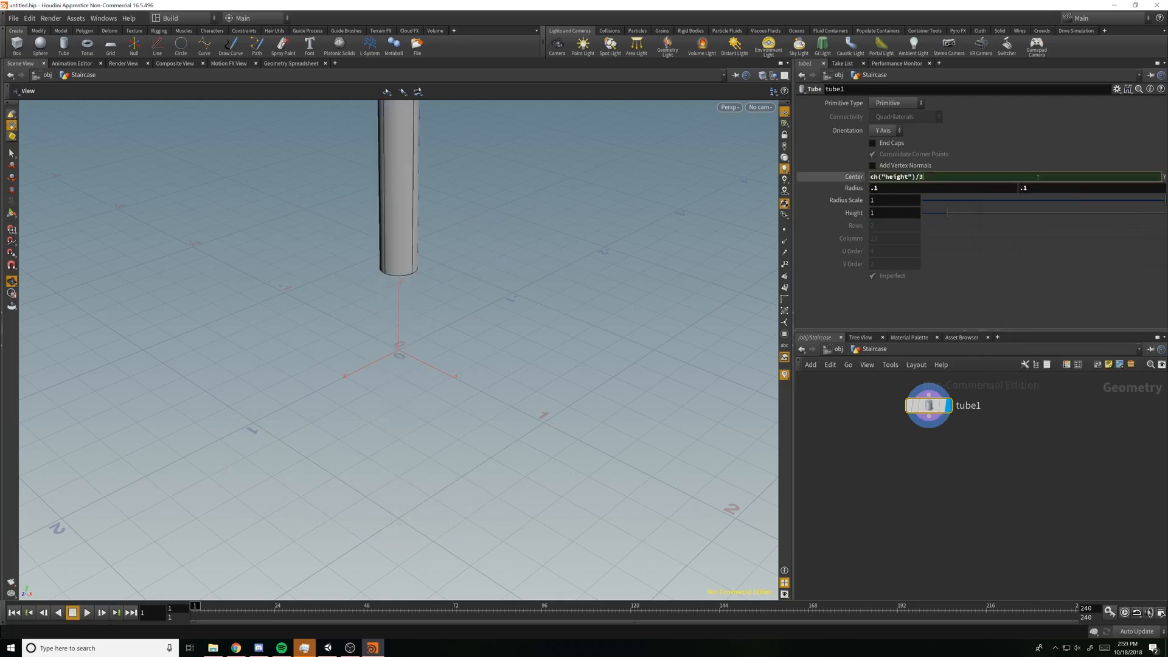
{"action": "key", "text": "Return"}
{"action": "left_click", "coordinate": [1038, 177]}
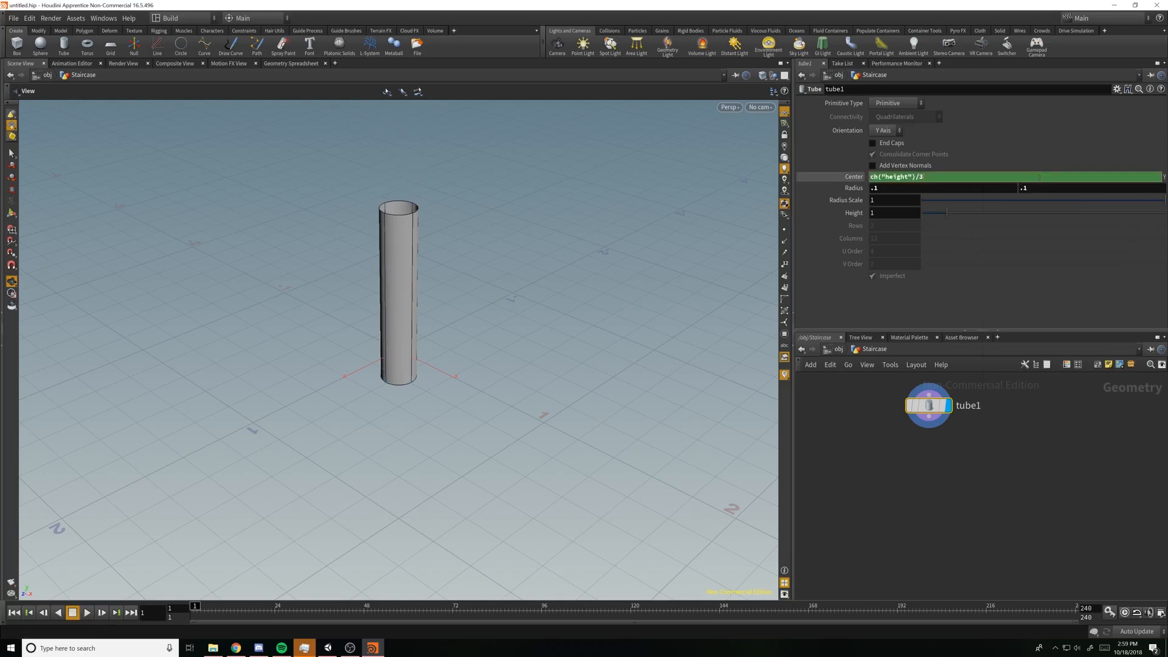
{"action": "key", "text": "BackSpace"}
{"action": "type", "text": "2"}
{"action": "key", "text": "Return"}
Step: Increase the tube's height to 1.27 to test the linked center
{"action": "middle_click_drag", "start_coordinate": [587, 234], "coordinate": [584, 286]}
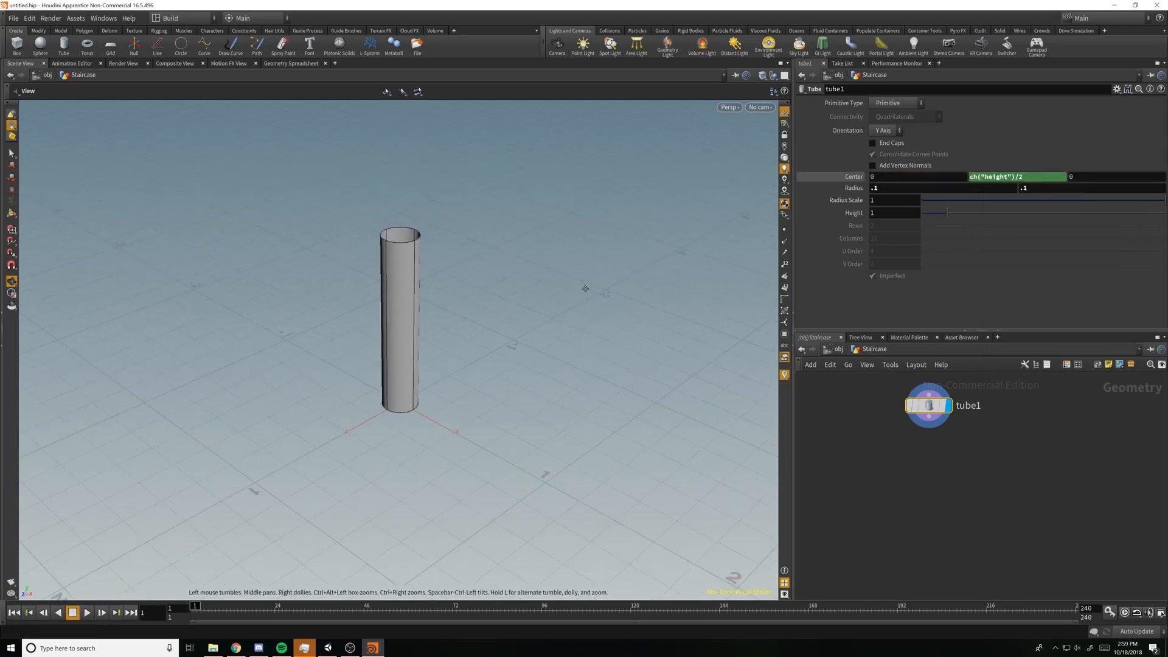
{"action": "mouse_move", "coordinate": [584, 286]}
{"action": "left_mouse_down"}
{"action": "mouse_move", "coordinate": [579, 269]}
{"action": "mouse_move", "coordinate": [576, 287]}
{"action": "left_mouse_up"}
{"action": "middle_click_drag", "start_coordinate": [576, 288], "coordinate": [557, 331]}
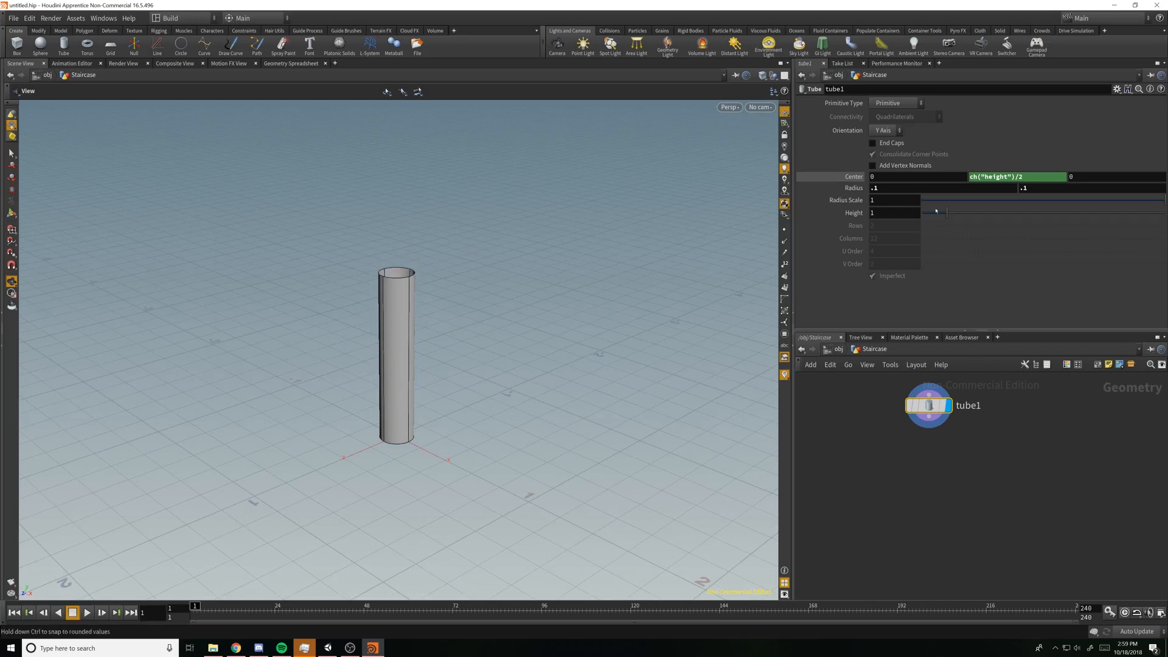
{"action": "mouse_move", "coordinate": [947, 214]}
{"action": "left_mouse_down"}
{"action": "mouse_move", "coordinate": [998, 214]}
{"action": "mouse_move", "coordinate": [925, 215]}
{"action": "mouse_move", "coordinate": [1028, 212]}
{"action": "mouse_move", "coordinate": [943, 213]}
{"action": "mouse_move", "coordinate": [953, 213]}
{"action": "left_mouse_up"}
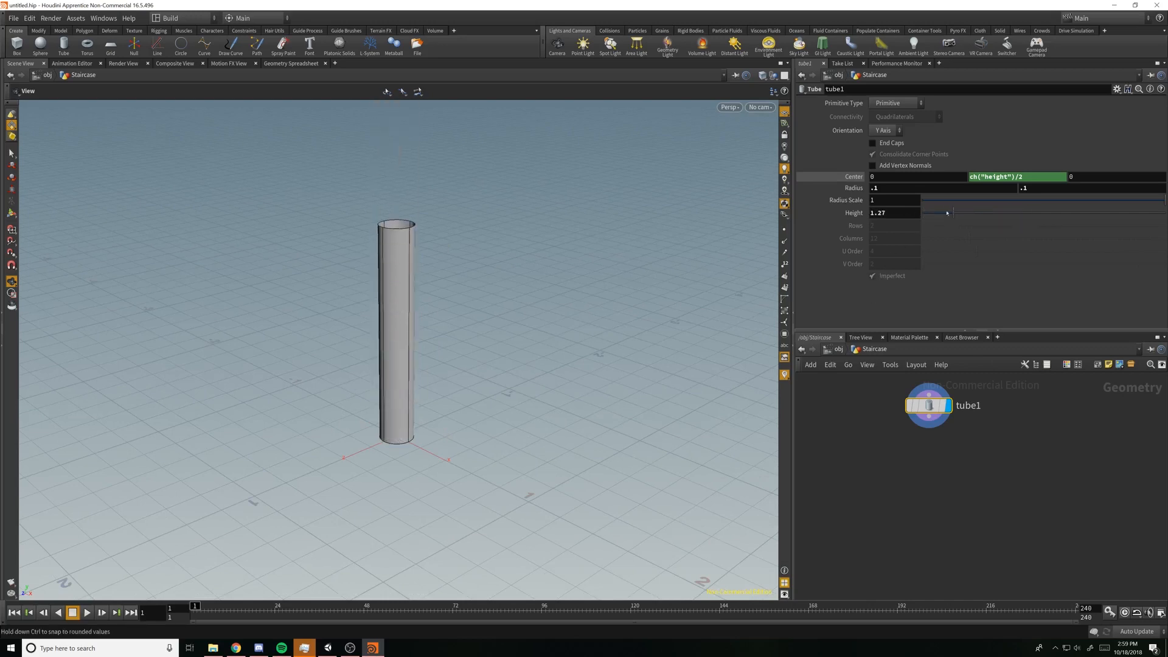
{"action": "right_click", "coordinate": [895, 211]}
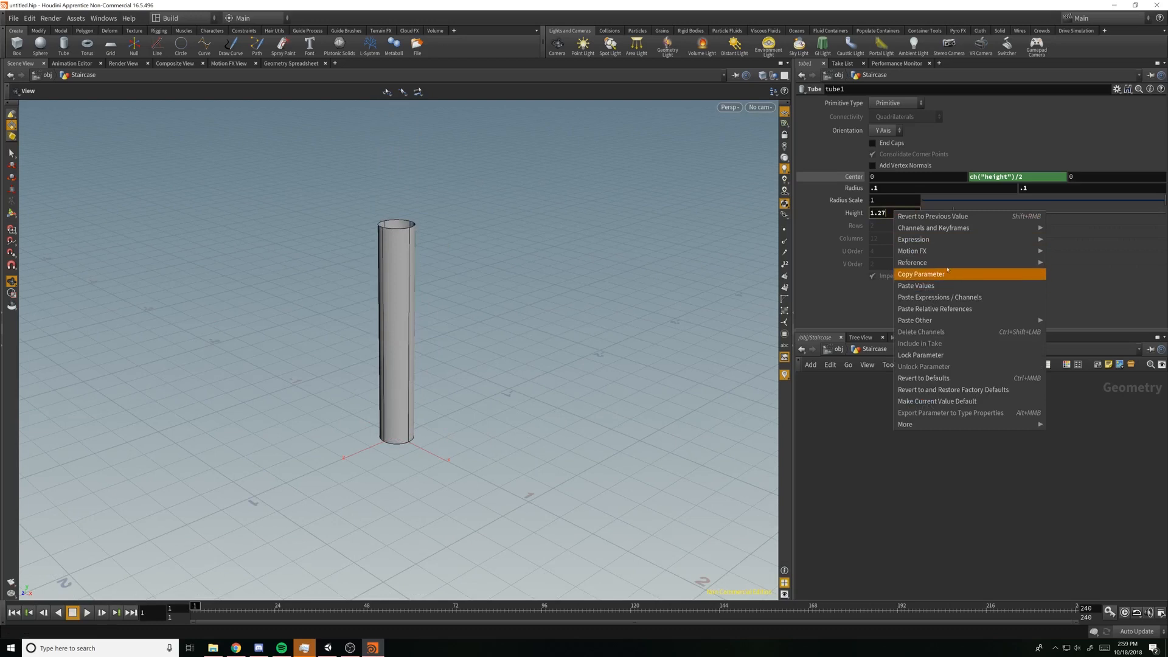
{"action": "left_click", "coordinate": [1014, 175]}
{"action": "right_click", "coordinate": [1015, 176]}
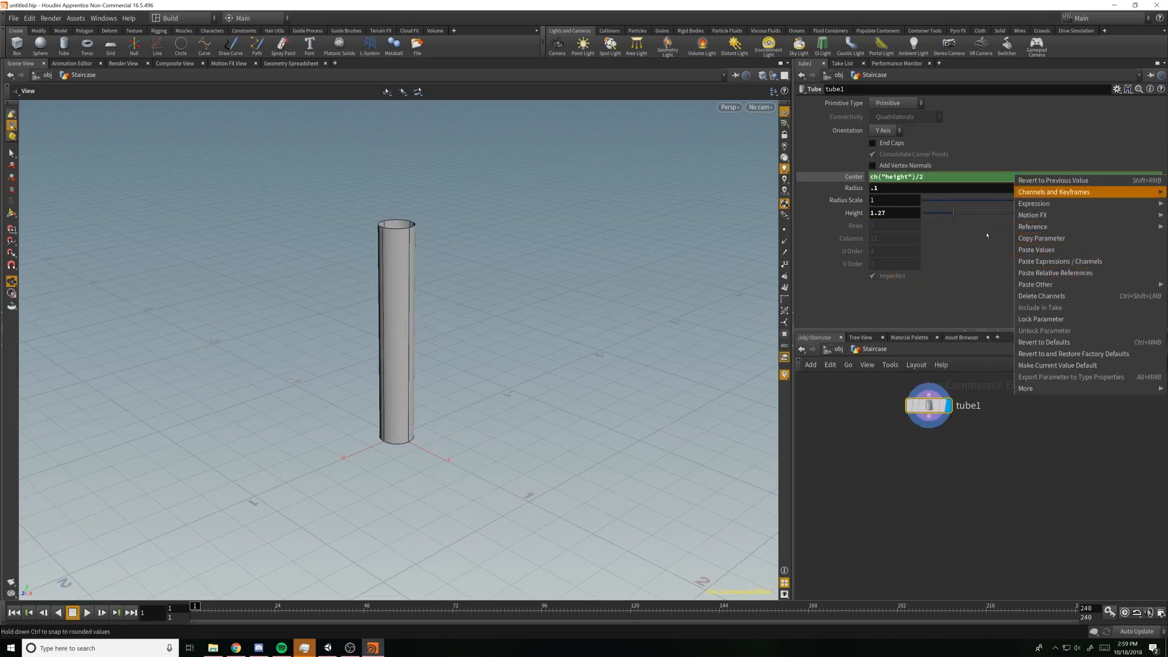
{"action": "left_click", "coordinate": [831, 314]}
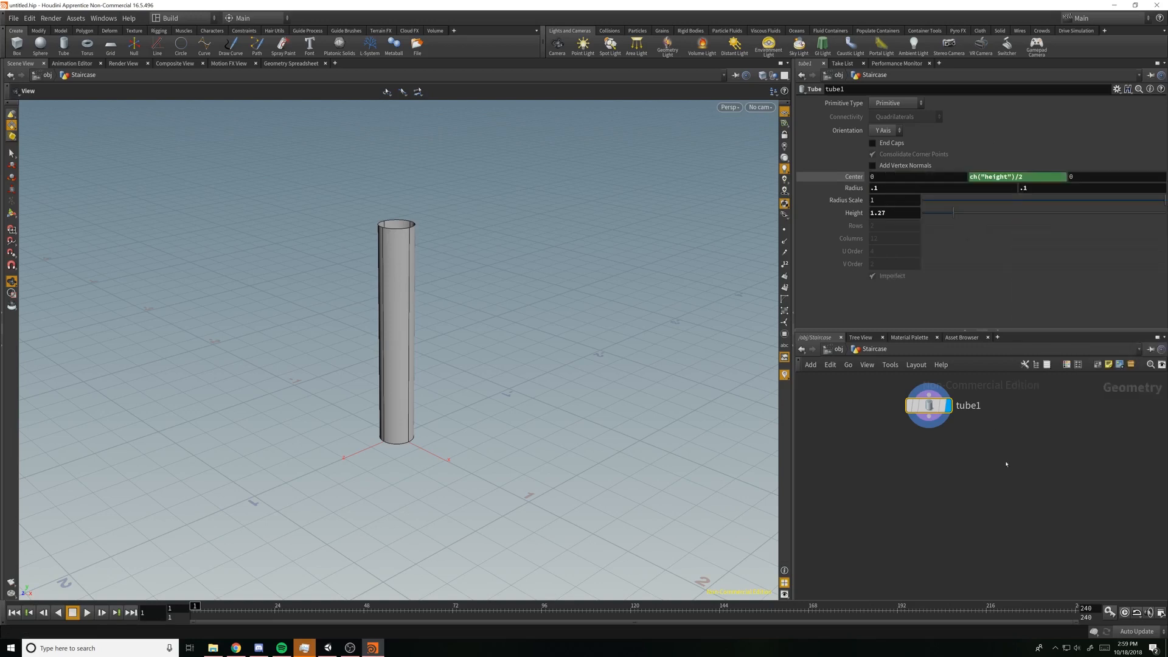
Step: Add a Line node beside tube1, make it the displayed node and turn on point display in the viewport
{"action": "key", "text": "Tab"}
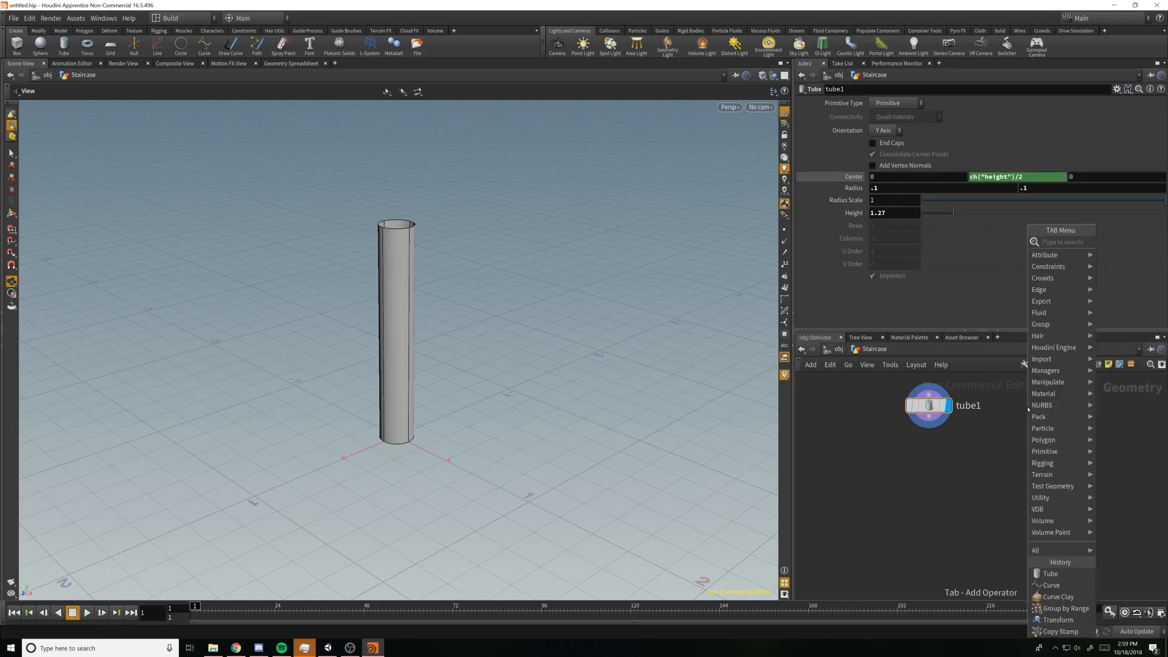
{"action": "type", "text": "line"}
{"action": "key", "text": "Return"}
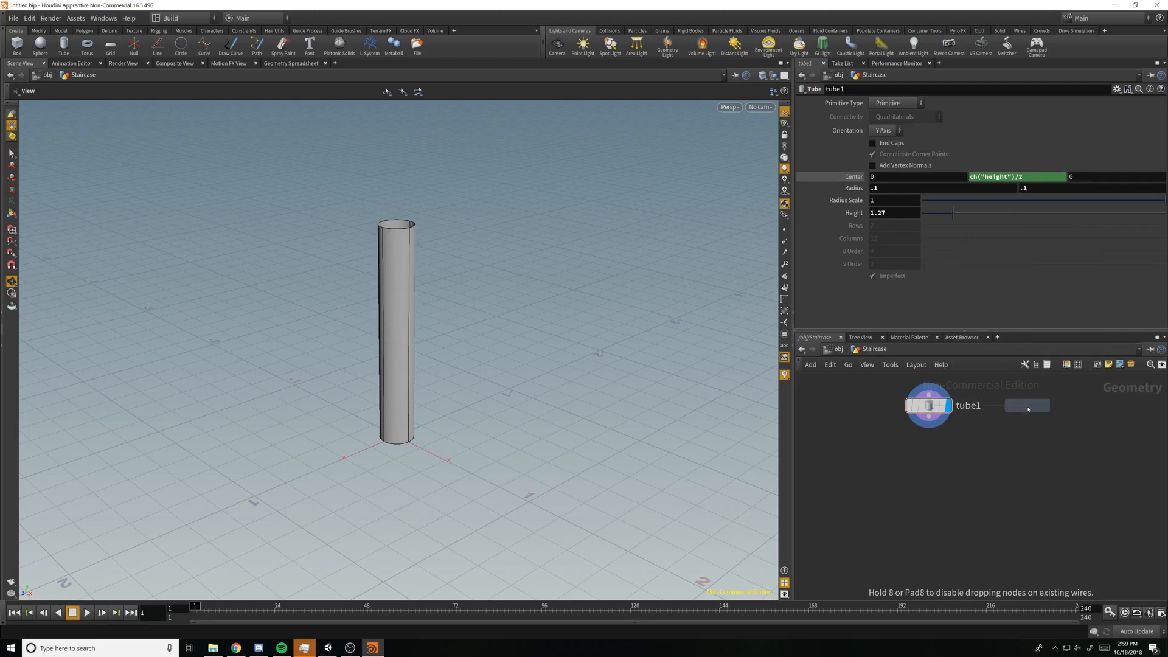
{"action": "left_click", "coordinate": [1012, 421]}
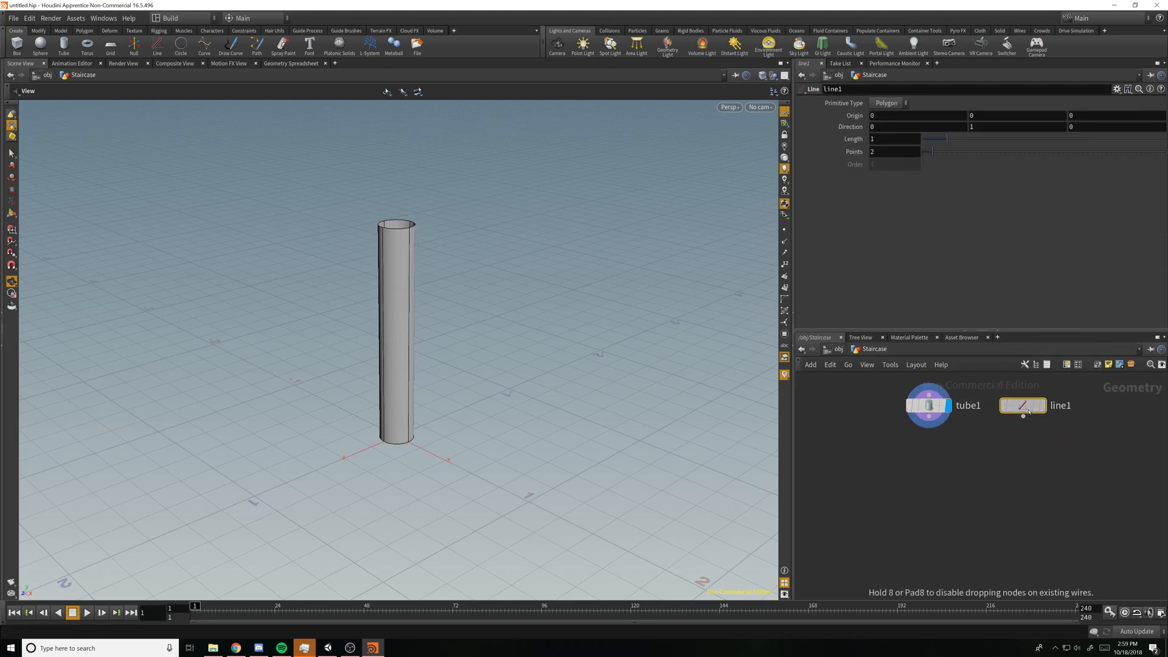
{"action": "left_click", "coordinate": [1053, 388]}
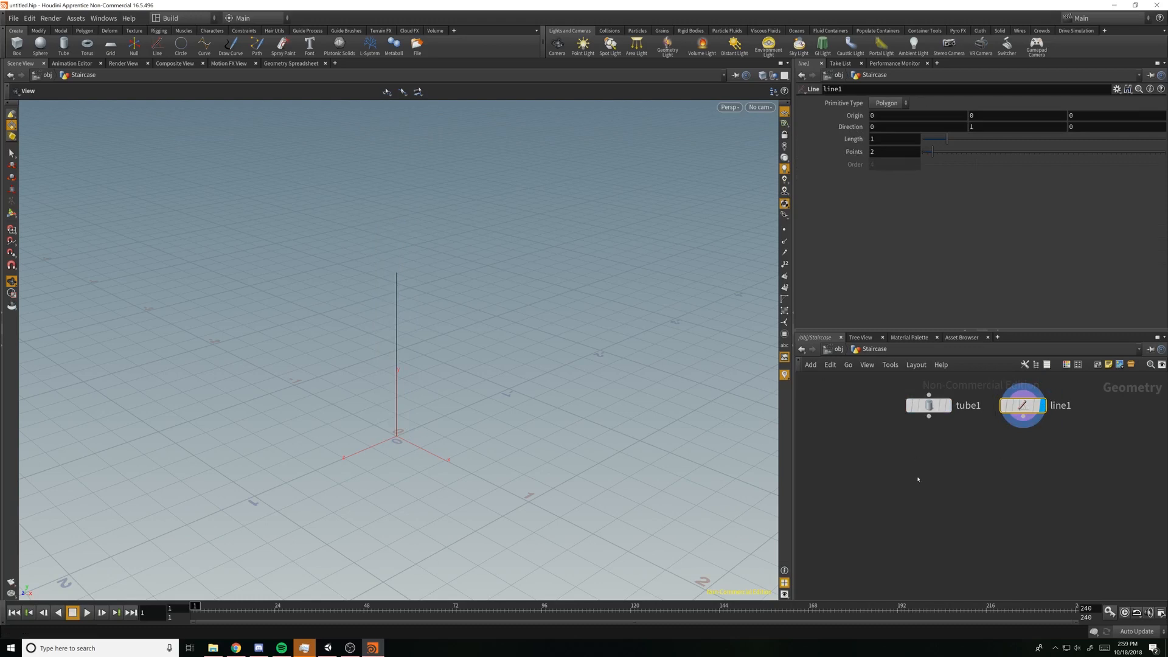
{"action": "middle_click_drag", "start_coordinate": [919, 479], "coordinate": [929, 490]}
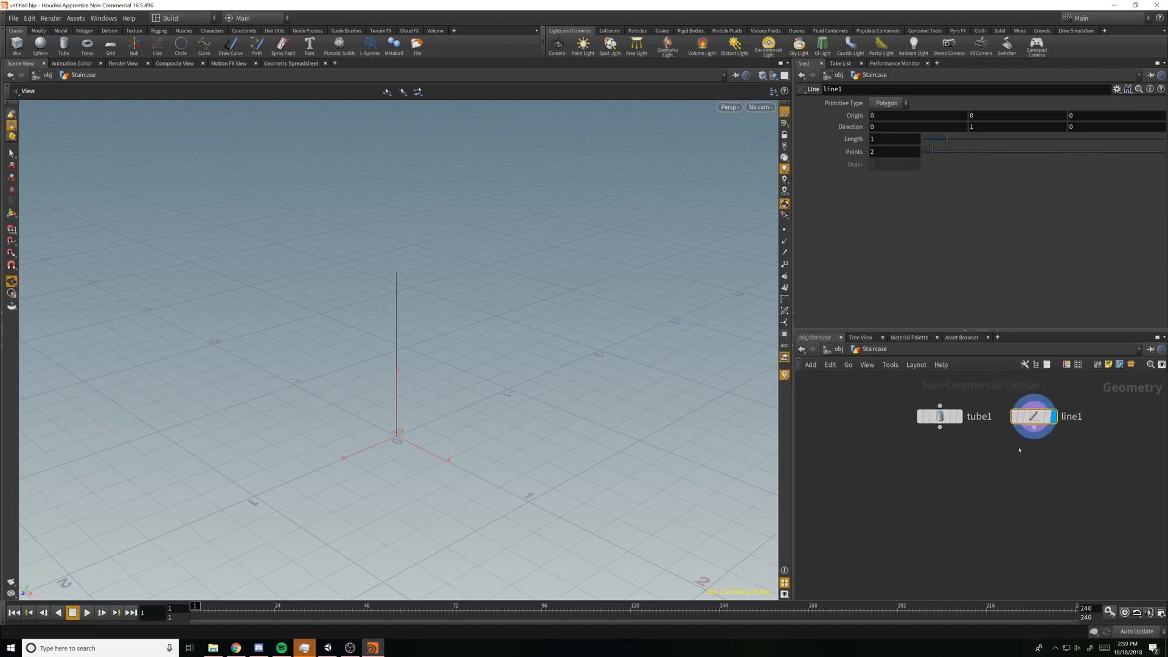
{"action": "left_click", "coordinate": [784, 229]}
Step: Reference the line's Points parameter in its Length with the expression ch("points")-1
{"action": "left_click", "coordinate": [901, 152]}
{"action": "right_click", "coordinate": [902, 152]}
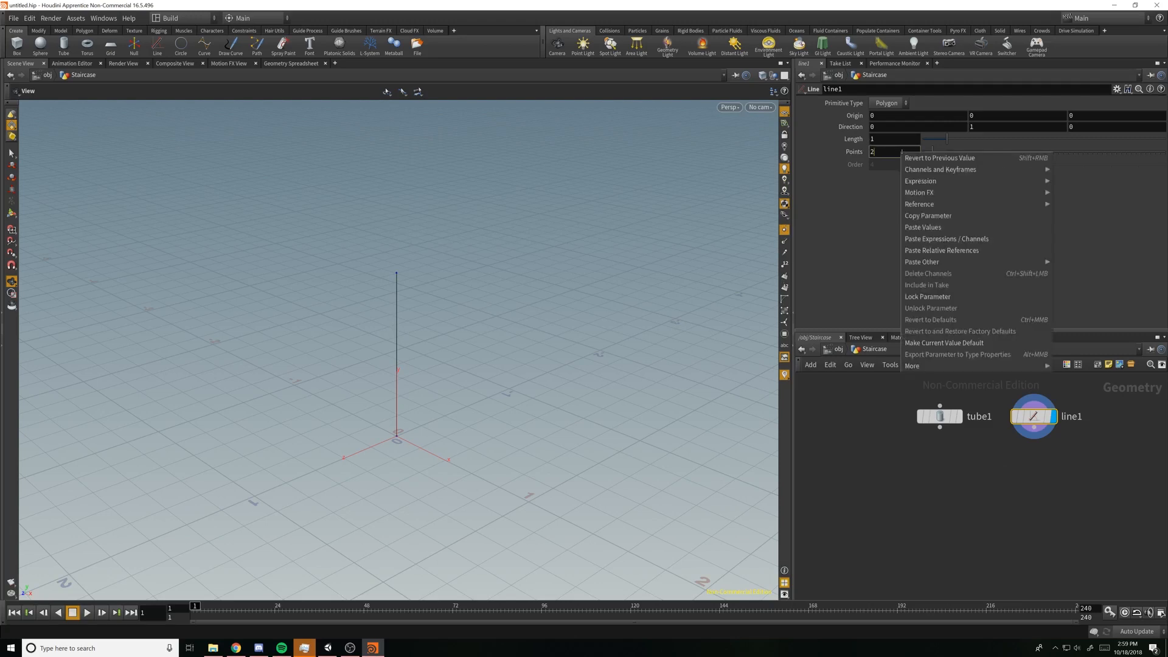
{"action": "left_click", "coordinate": [946, 216]}
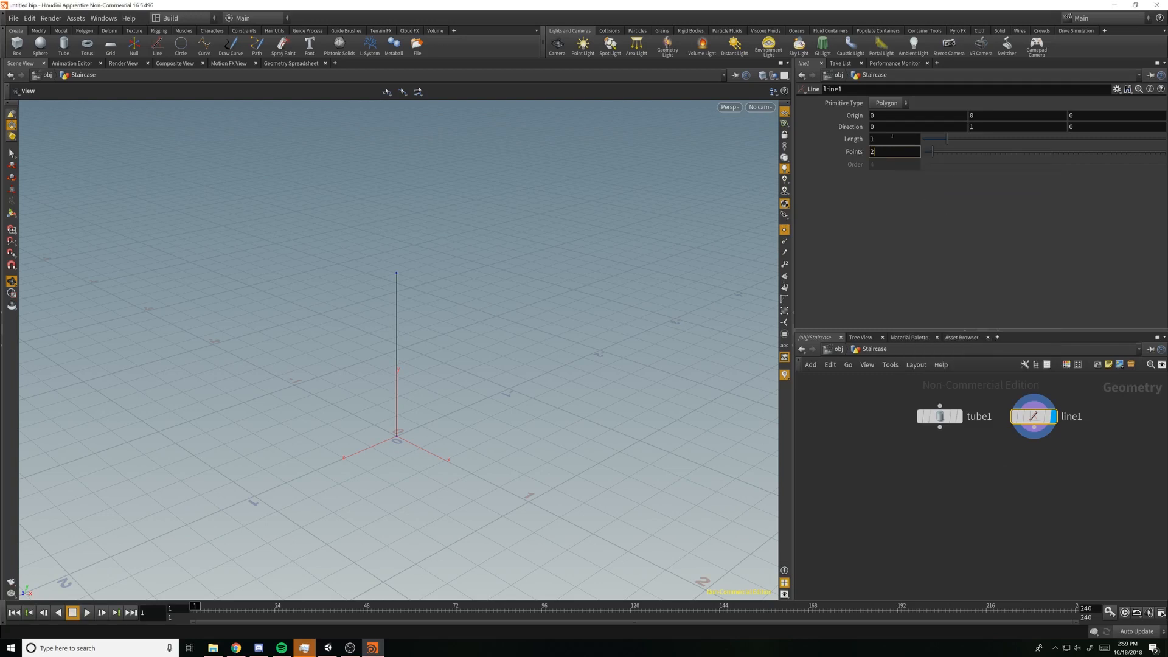
{"action": "left_click", "coordinate": [892, 138]}
{"action": "right_click", "coordinate": [889, 142]}
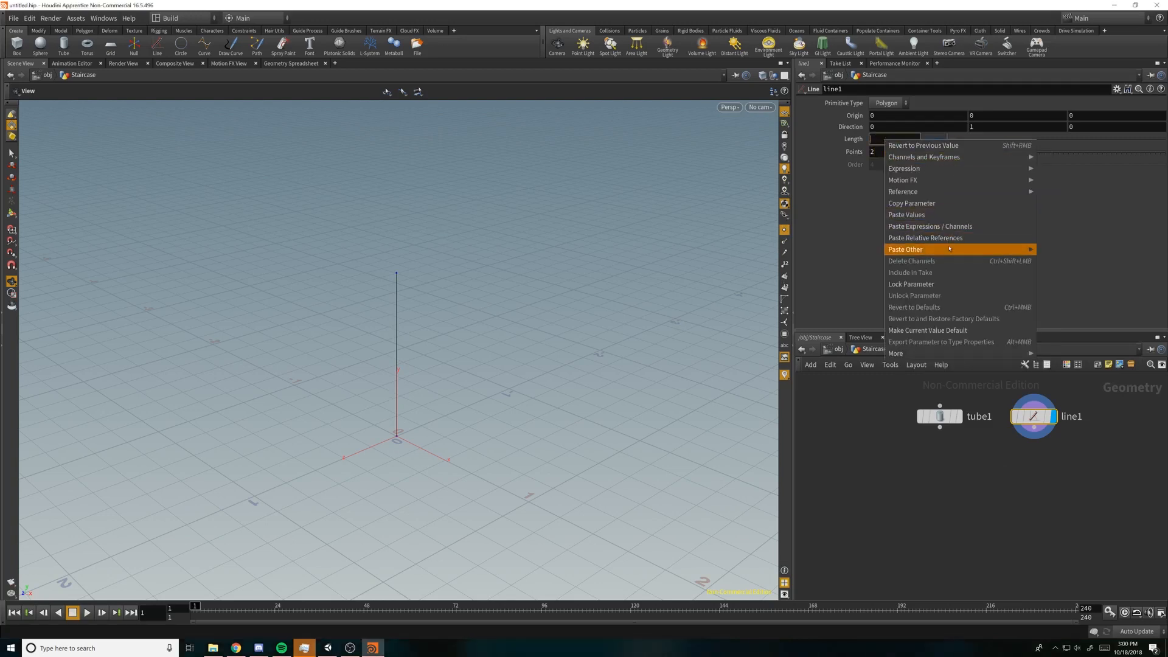
{"action": "left_click", "coordinate": [916, 237]}
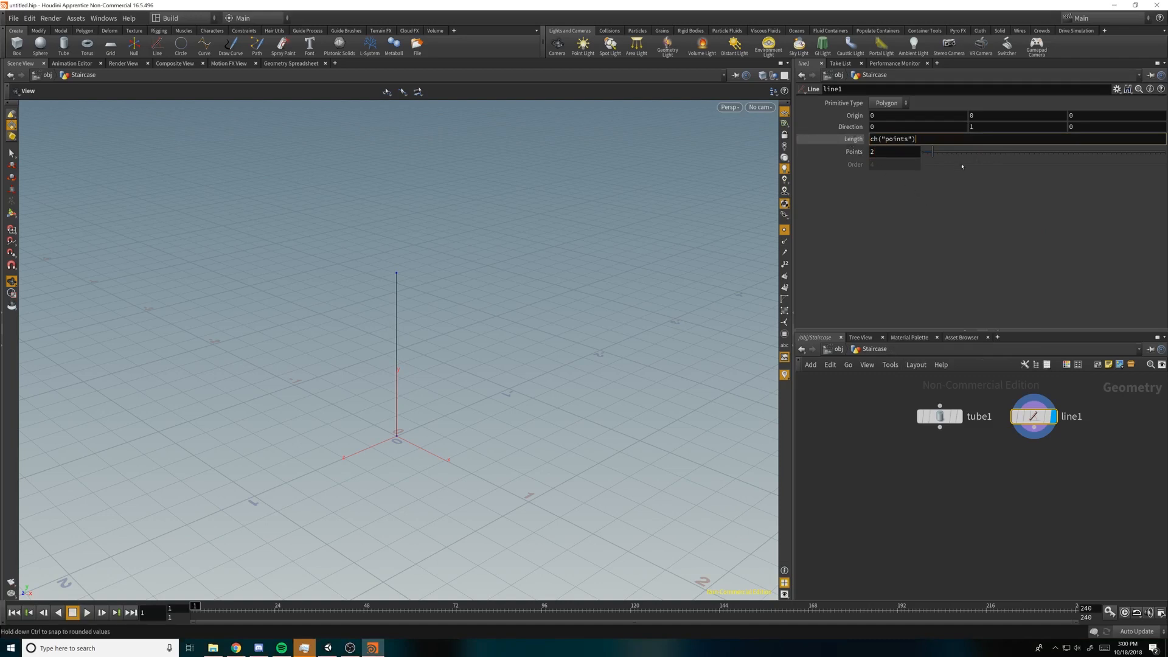
{"action": "type", "text": "-1"}
{"action": "key", "text": "Return"}
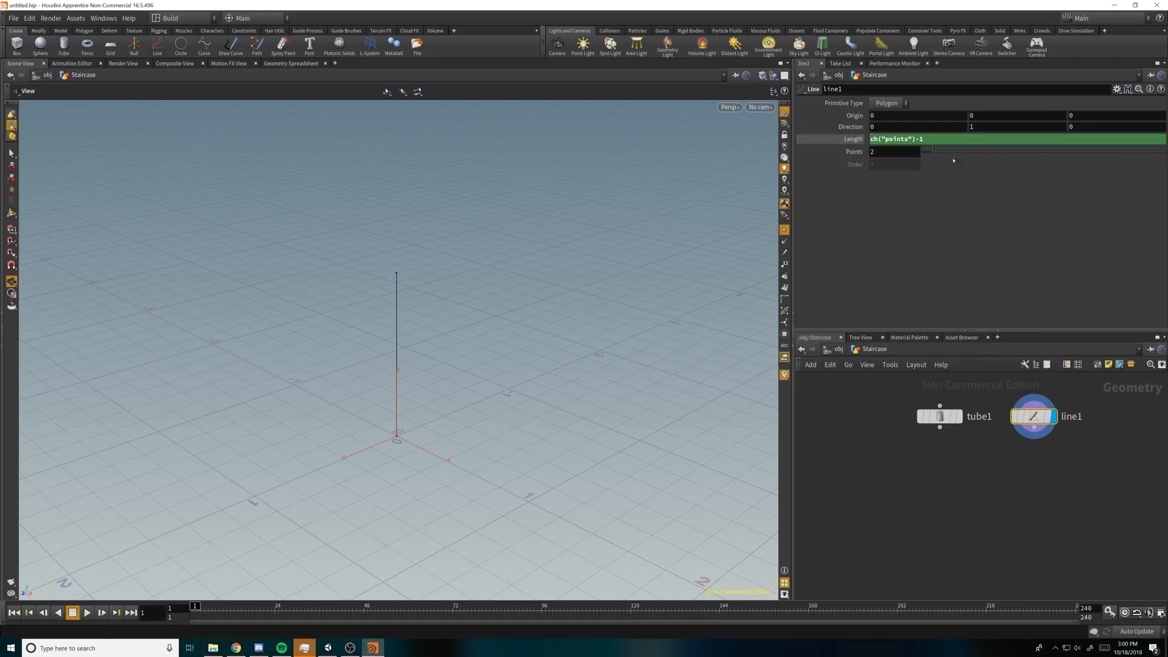
Step: Set the line's number of points to 3 and inspect the resulting line in the viewport
{"action": "mouse_move", "coordinate": [934, 149]}
{"action": "left_mouse_down"}
{"action": "mouse_move", "coordinate": [950, 152]}
{"action": "mouse_move", "coordinate": [937, 154]}
{"action": "left_mouse_up"}
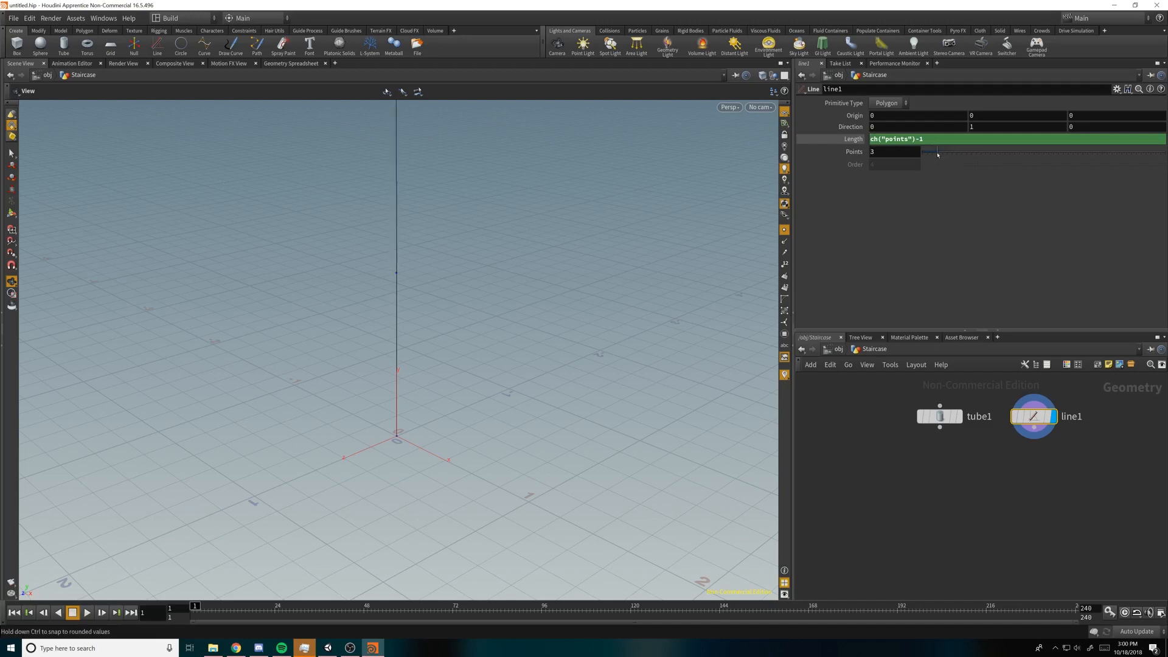
{"action": "scroll", "coordinate": [608, 213], "scroll_direction": "down", "scroll_amount": 6}
{"action": "middle_click_drag", "start_coordinate": [537, 237], "coordinate": [450, 358]}
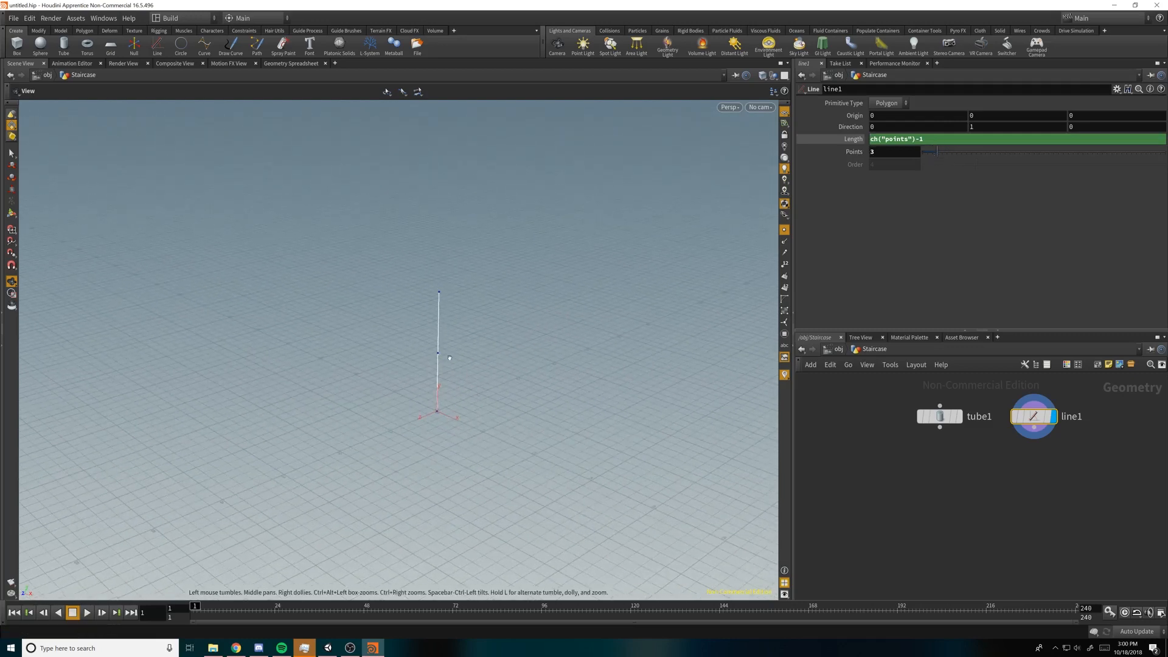
{"action": "mouse_move", "coordinate": [937, 157]}
{"action": "left_mouse_down"}
{"action": "mouse_move", "coordinate": [973, 152]}
{"action": "mouse_move", "coordinate": [938, 156]}
{"action": "left_mouse_up"}
{"action": "left_click_drag", "start_coordinate": [632, 306], "coordinate": [585, 318]}
{"action": "middle_click_drag", "start_coordinate": [584, 318], "coordinate": [612, 302]}
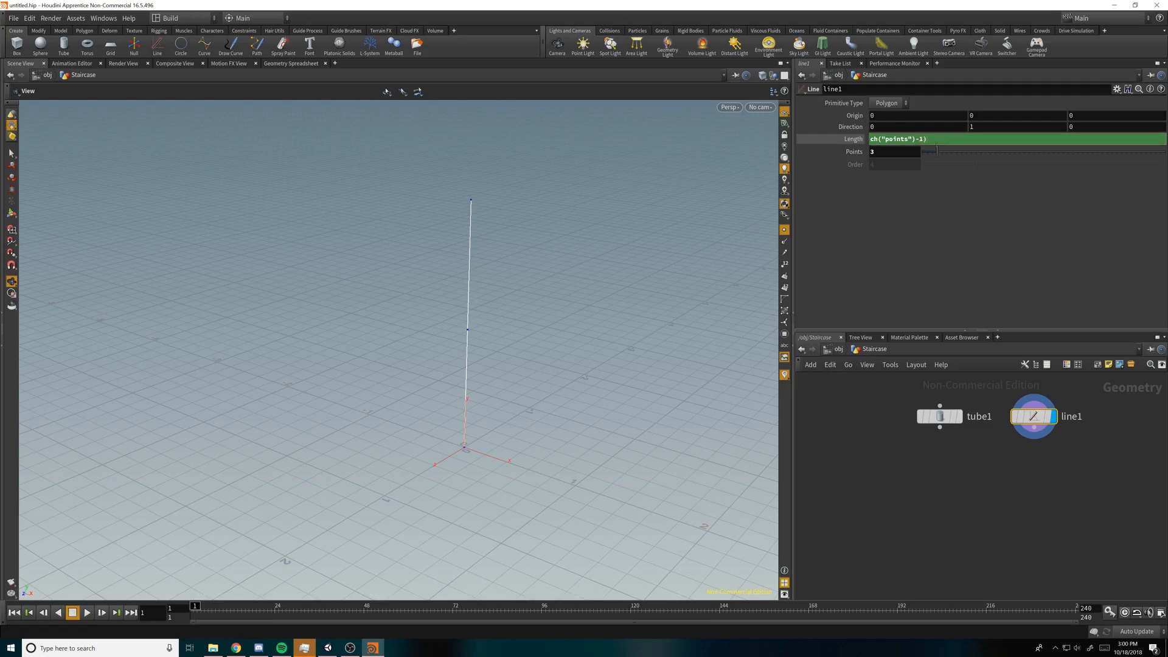
Step: Change the line's Length expression to (ch("points")-1)/10
{"action": "type", "text": "("}
{"action": "type", "text": "10"}
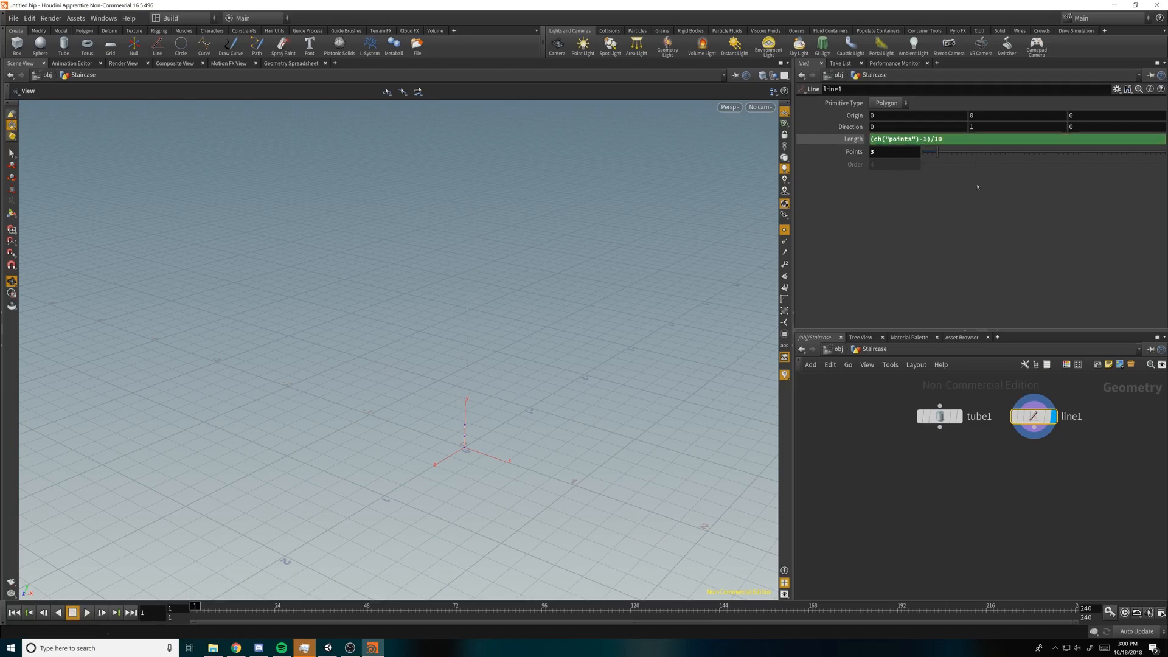
Step: Set the line's Points to 17 and add a Null node named CONTROLLER near tube1
{"action": "left_click_drag", "start_coordinate": [936, 151], "coordinate": [1005, 150]}
{"action": "key", "text": "Tab"}
{"action": "type", "text": "null"}
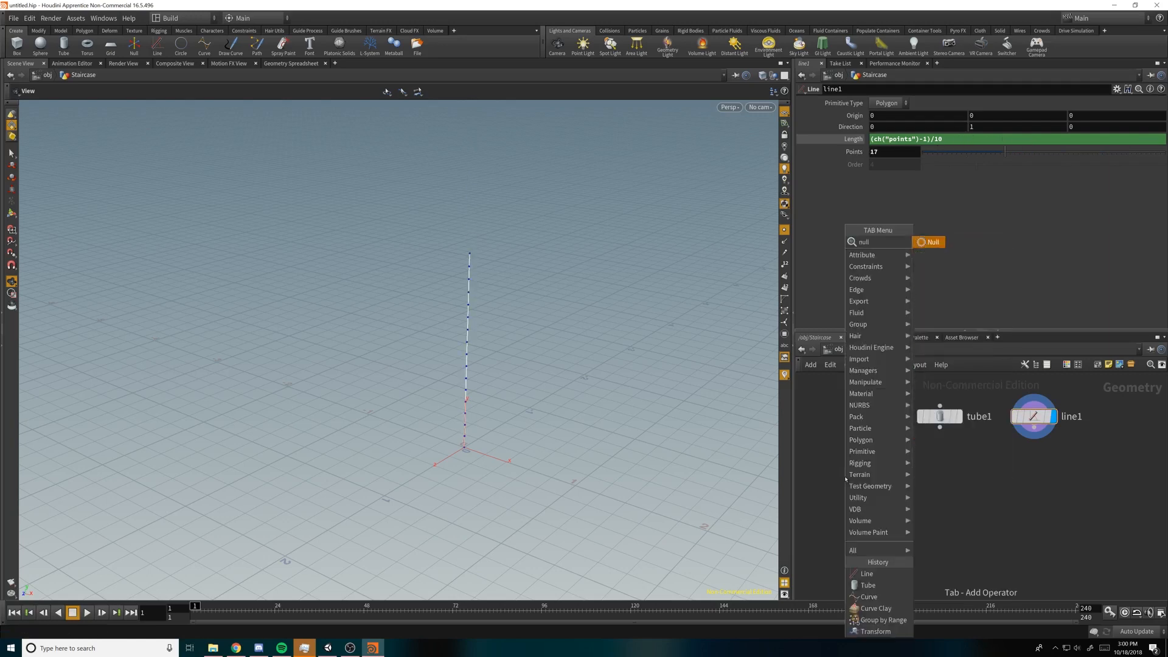
{"action": "key", "text": "Return"}
{"action": "left_click", "coordinate": [865, 461]}
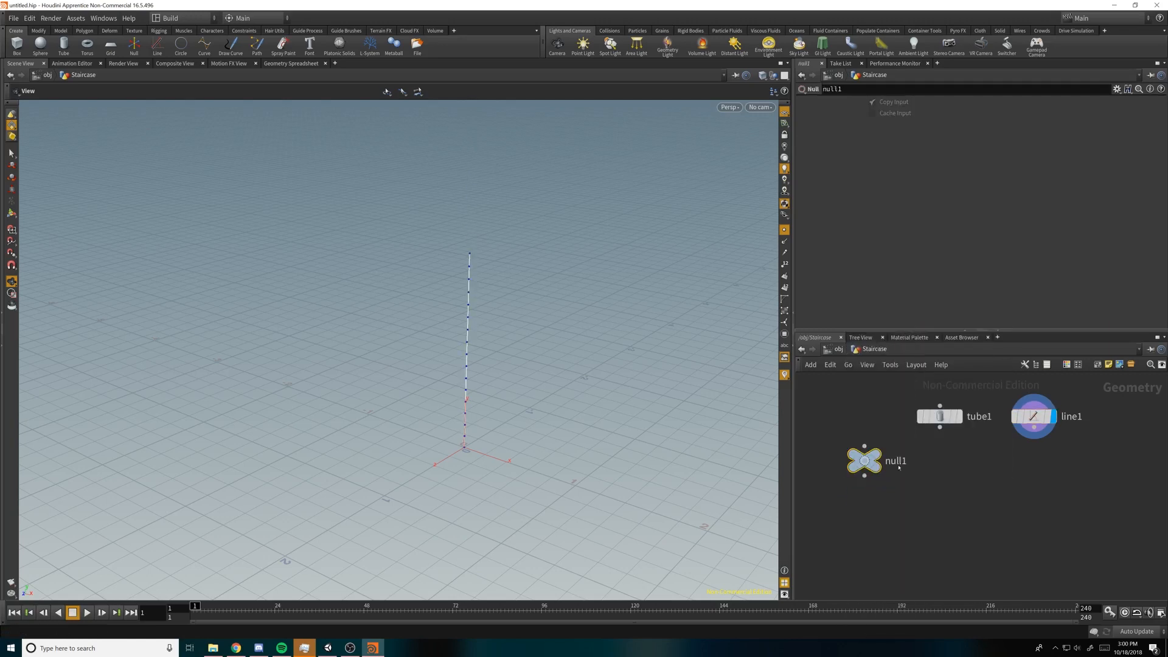
{"action": "left_click", "coordinate": [896, 460]}
{"action": "type", "text": "CONTROLLER"}
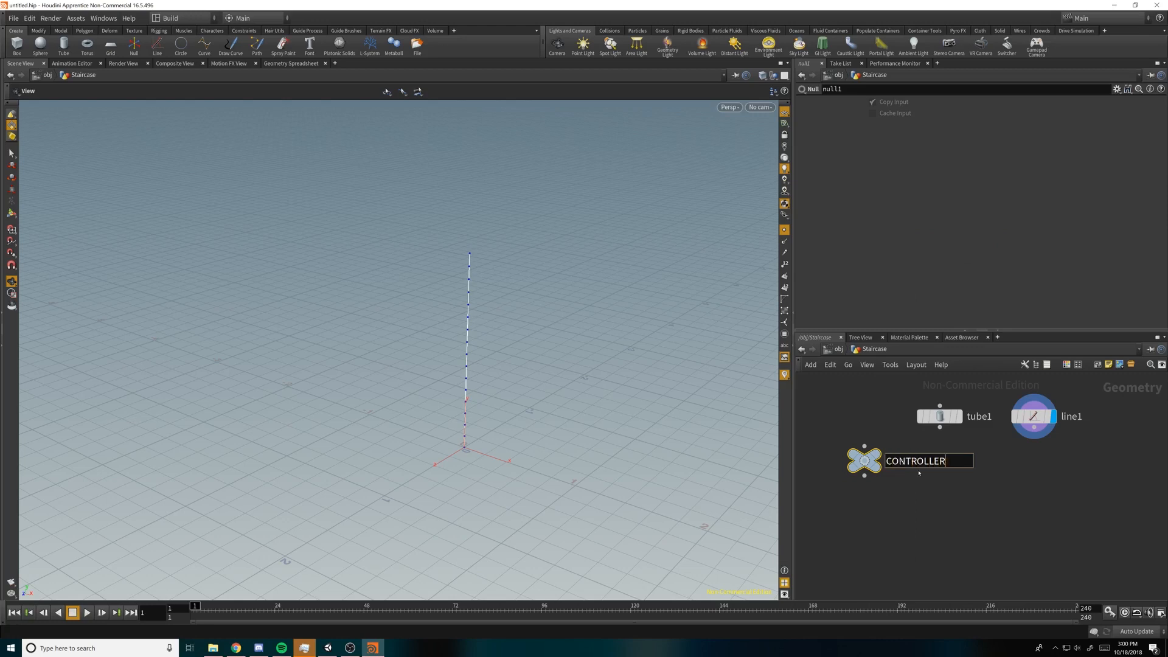
{"action": "key", "text": "Return"}
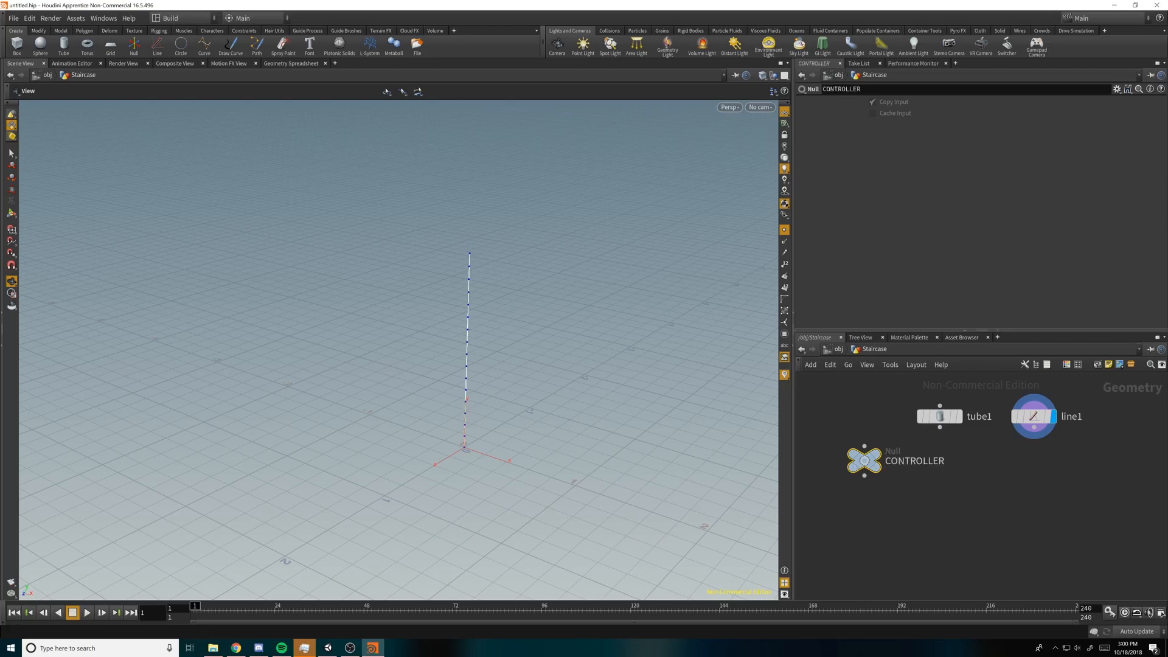
Step: Colour the CONTROLLER node red and move it slightly away from the other nodes
{"action": "left_click", "coordinate": [1066, 364]}
{"action": "left_click", "coordinate": [1132, 560]}
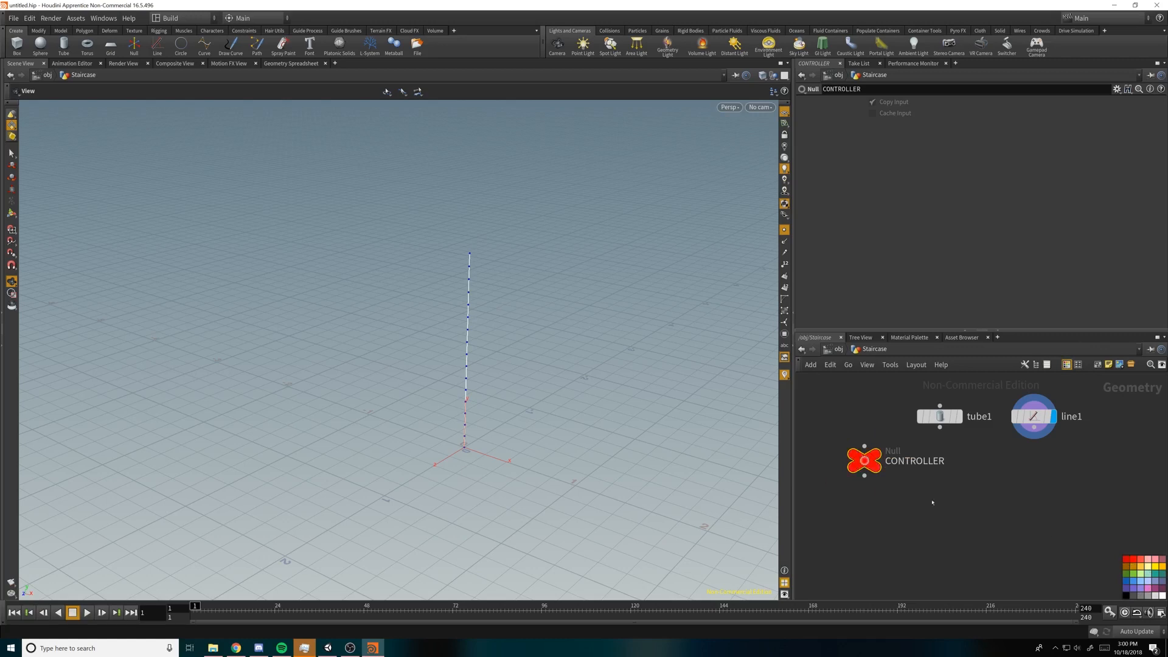
{"action": "left_click", "coordinate": [1066, 364]}
{"action": "left_click_drag", "start_coordinate": [864, 461], "coordinate": [854, 475]}
Step: Add an Integer parameter labelled Height to the CONTROLLER node's parameter interface
{"action": "left_click", "coordinate": [1117, 89]}
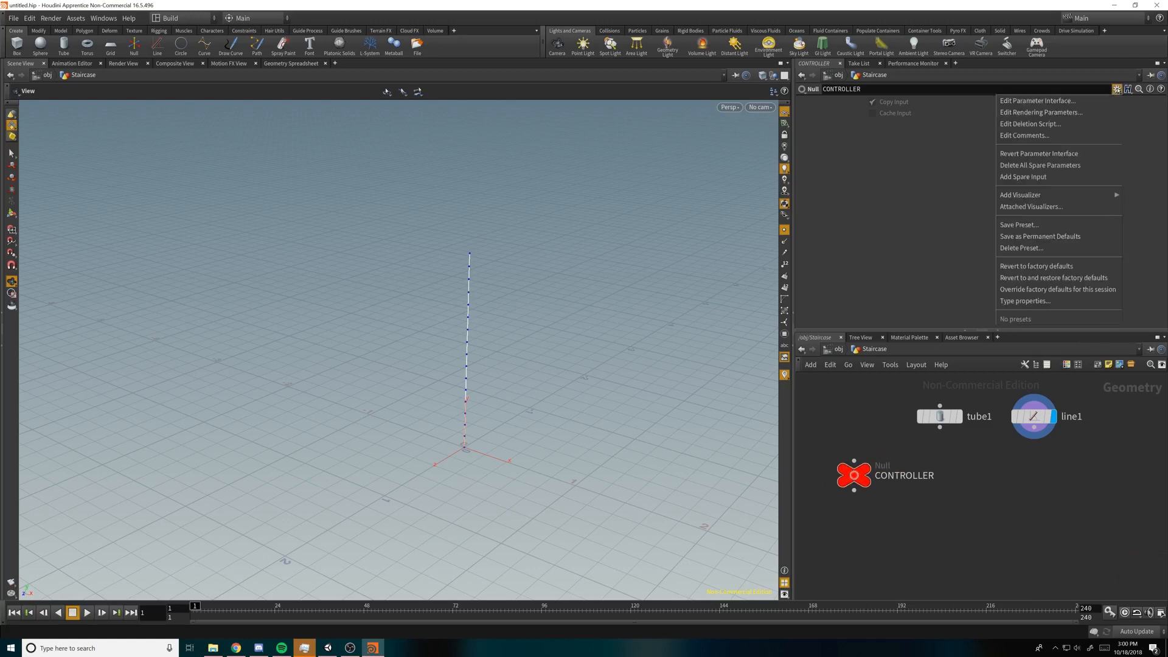
{"action": "left_click", "coordinate": [1051, 102]}
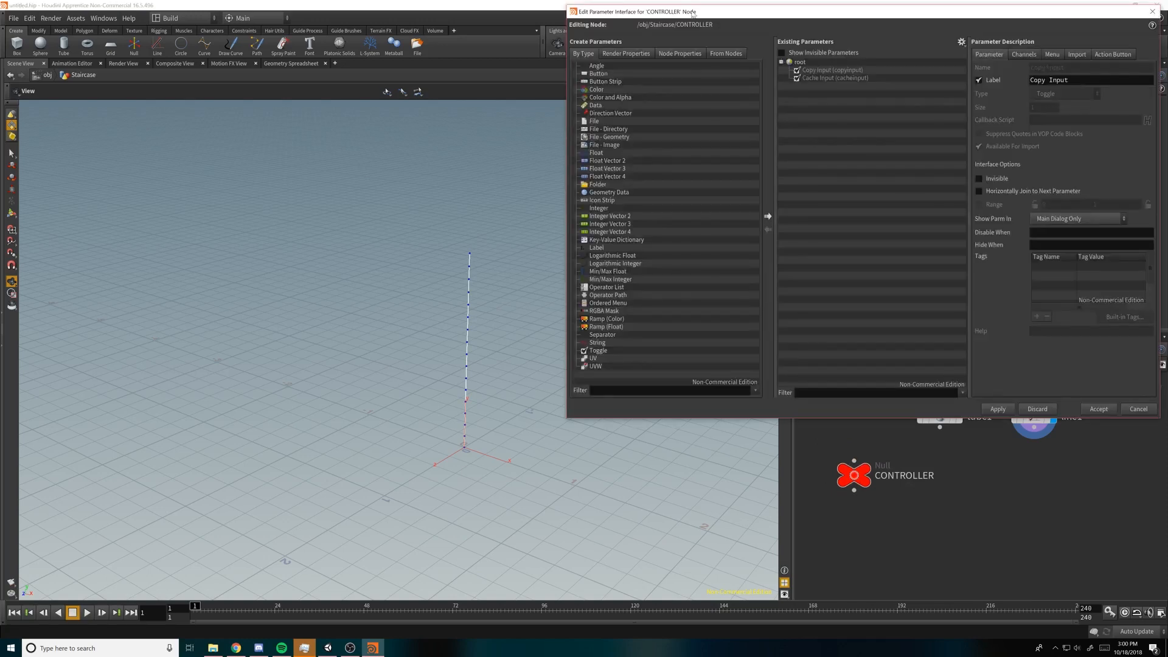
{"action": "left_click_drag", "start_coordinate": [691, 12], "coordinate": [688, 37]}
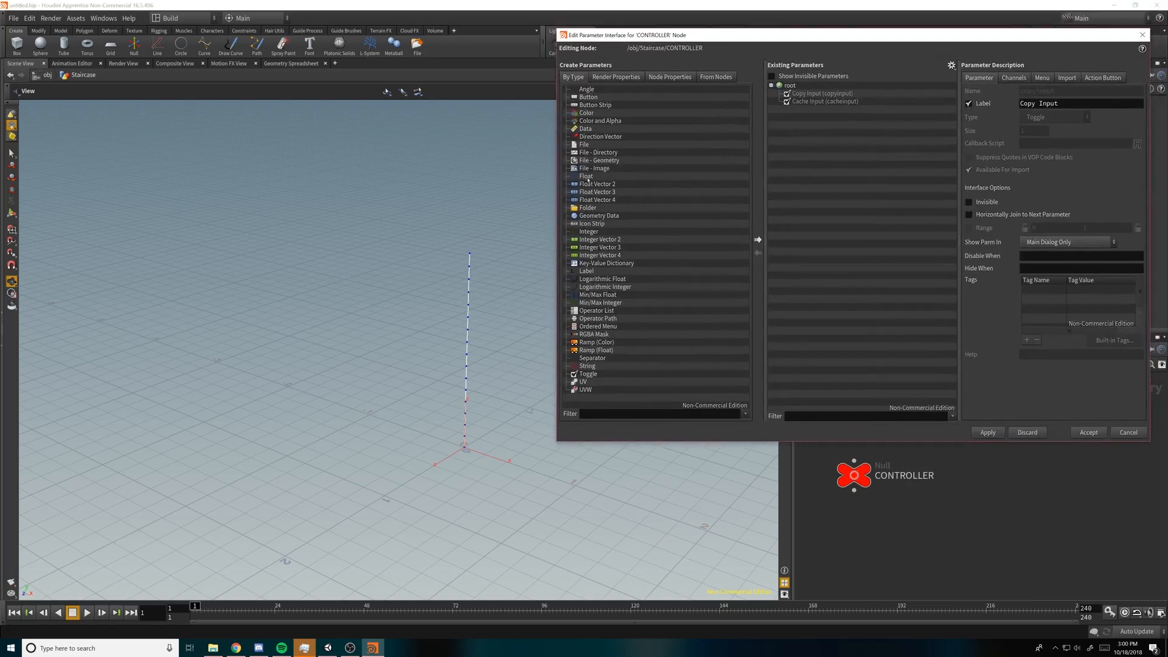
{"action": "left_click_drag", "start_coordinate": [603, 233], "coordinate": [855, 119]}
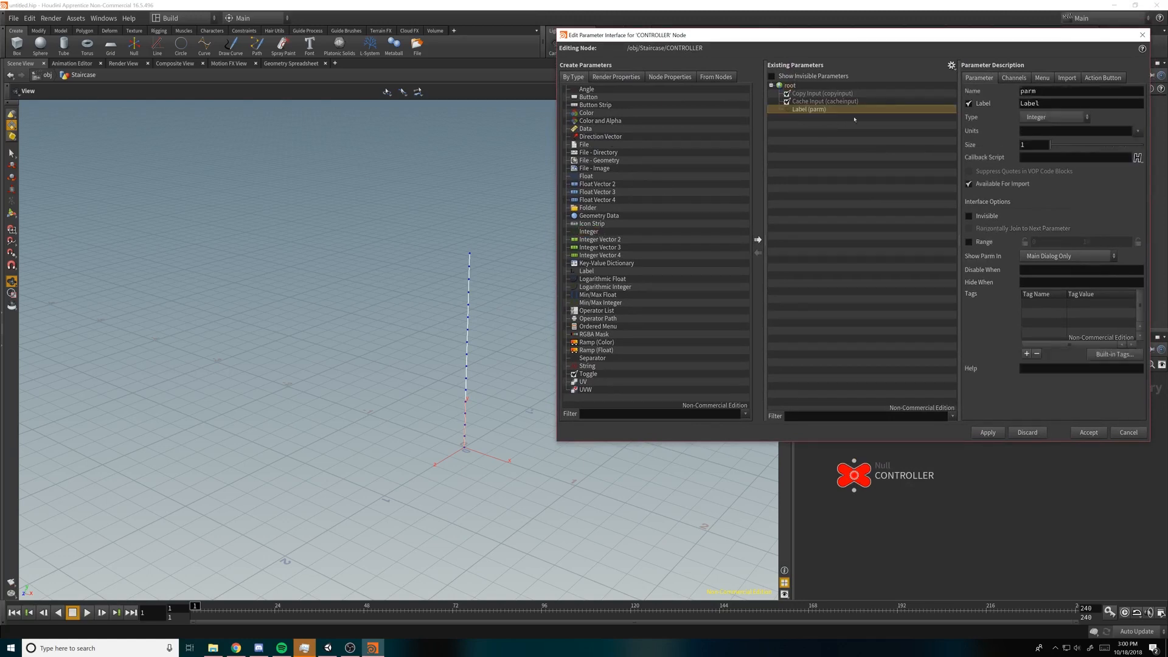
{"action": "double_click", "coordinate": [1051, 100]}
{"action": "type", "text": "Height"}
Step: Enable the Height parameter's range, enter a new maximum, lock the minimum at 0 and accept the interface changes
{"action": "left_click", "coordinate": [968, 242]}
{"action": "double_click", "coordinate": [1089, 241]}
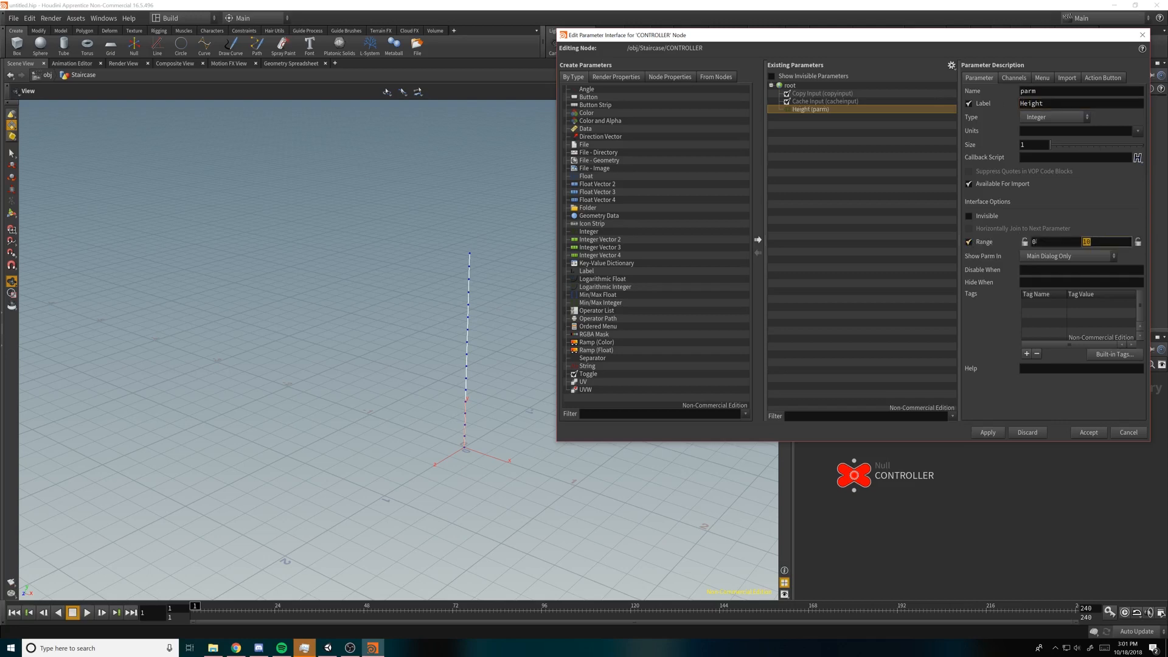
{"action": "type", "text": "50"}
{"action": "key", "text": "BackSpace"}
{"action": "key", "text": "BackSpace"}
{"action": "type", "text": "7"}
{"action": "left_click", "coordinate": [1025, 243]}
{"action": "left_click", "coordinate": [1089, 433]}
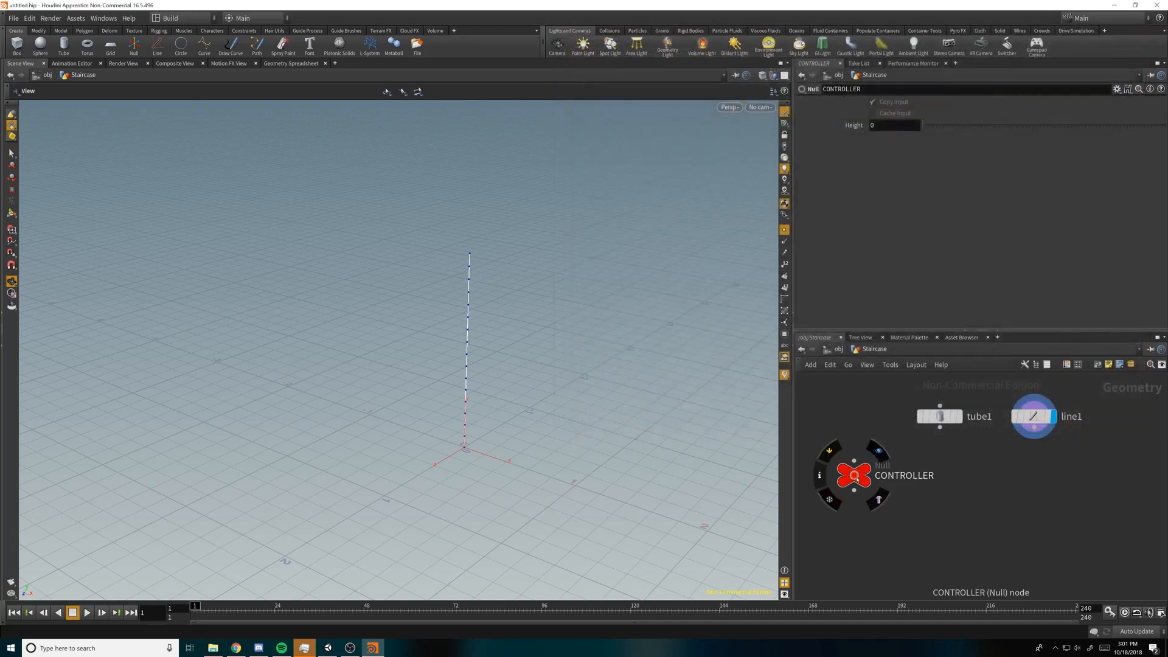
Step: Link line1's Points to the CONTROLLER's Height with a relative reference and test it with Height set to 19
{"action": "mouse_move", "coordinate": [927, 125]}
{"action": "left_mouse_down"}
{"action": "mouse_move", "coordinate": [1118, 134]}
{"action": "mouse_move", "coordinate": [919, 132]}
{"action": "mouse_move", "coordinate": [1081, 133]}
{"action": "mouse_move", "coordinate": [949, 132]}
{"action": "left_mouse_up"}
{"action": "right_click", "coordinate": [903, 127]}
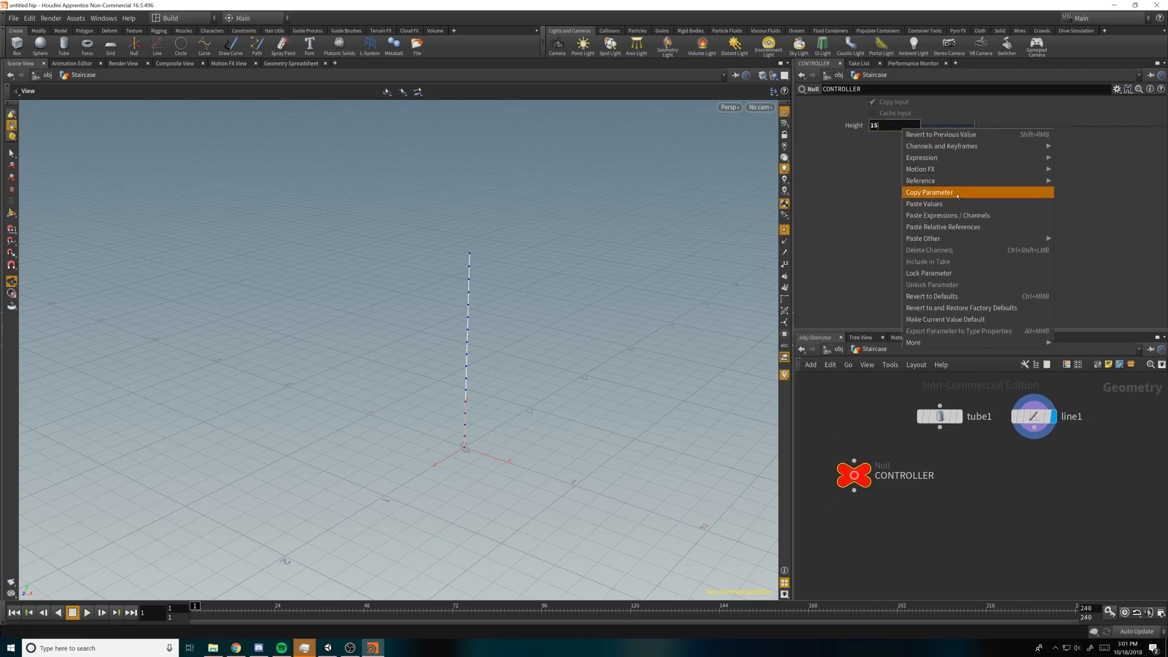
{"action": "left_click", "coordinate": [931, 190]}
{"action": "left_click", "coordinate": [1030, 416]}
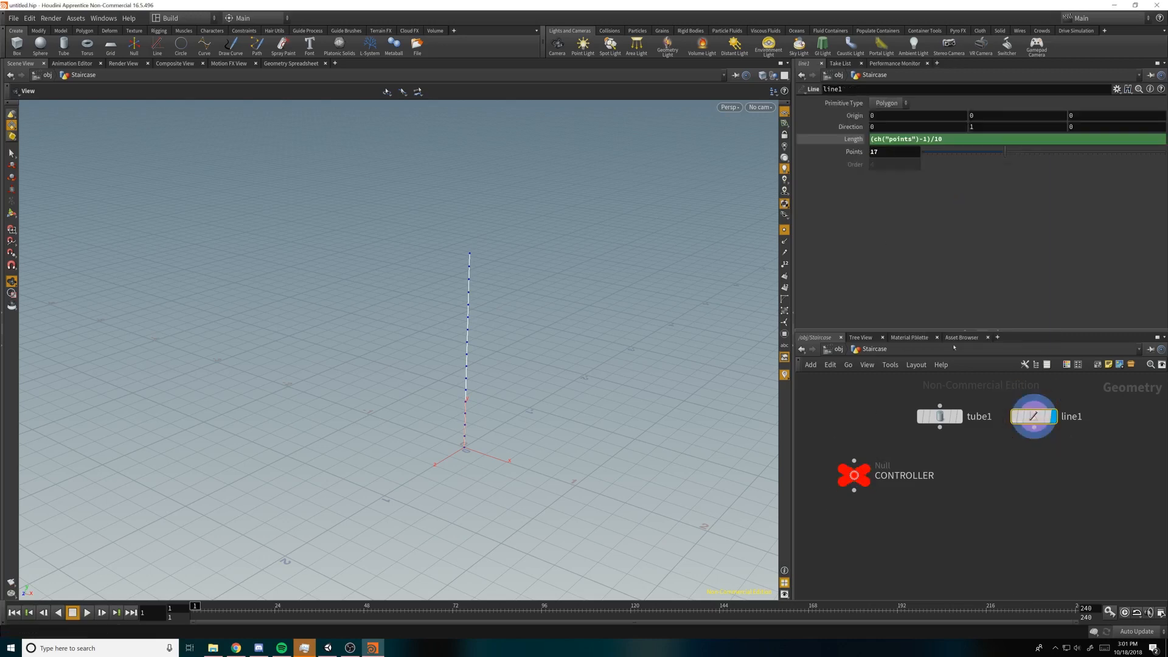
{"action": "right_click", "coordinate": [878, 155]}
{"action": "left_click", "coordinate": [939, 251]}
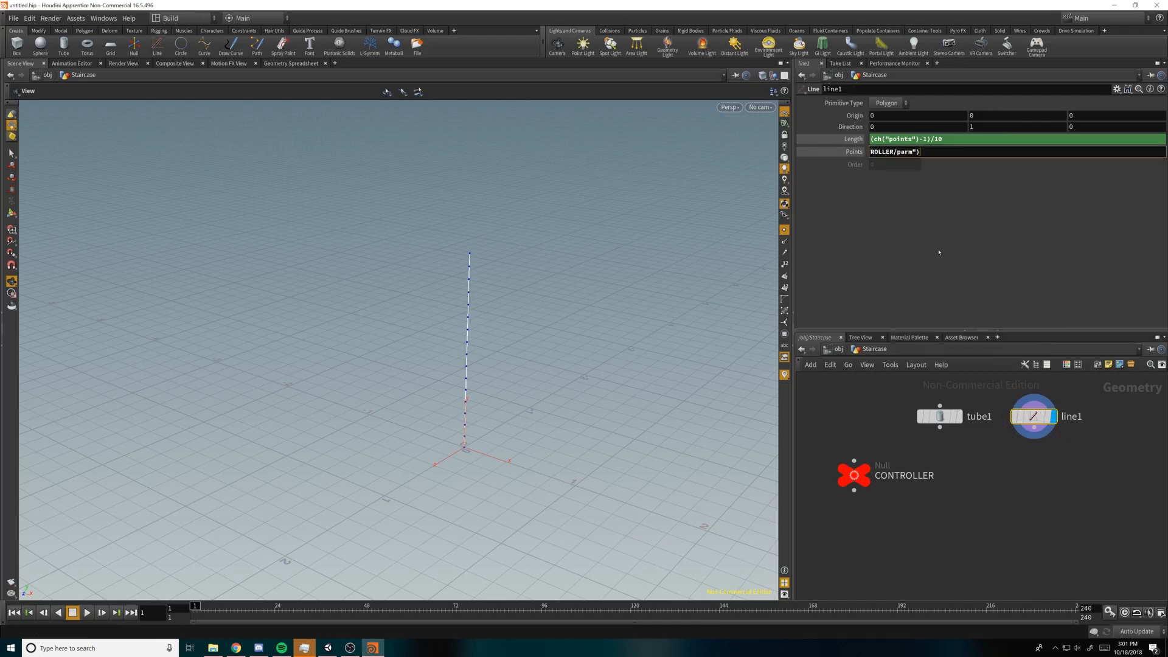
{"action": "left_click", "coordinate": [854, 475]}
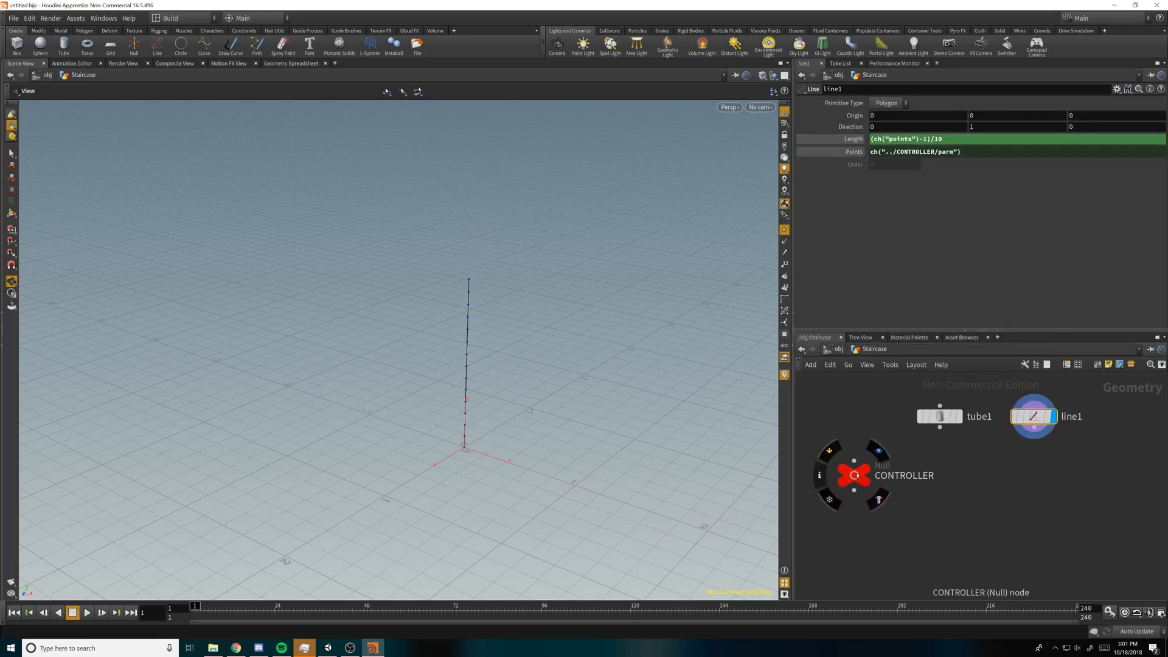
{"action": "mouse_move", "coordinate": [975, 125]}
{"action": "left_mouse_down"}
{"action": "mouse_move", "coordinate": [1050, 130]}
{"action": "mouse_move", "coordinate": [959, 128]}
{"action": "mouse_move", "coordinate": [1051, 131]}
{"action": "mouse_move", "coordinate": [949, 135]}
{"action": "mouse_move", "coordinate": [989, 129]}
{"action": "left_mouse_up"}
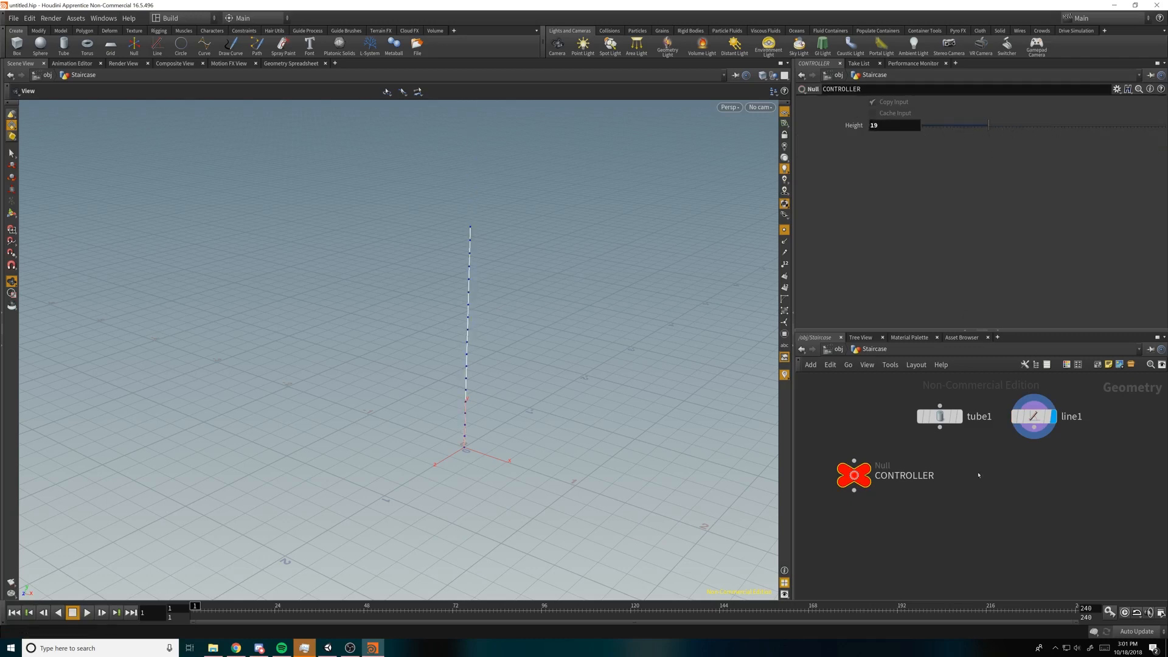
Step: Display tube1 and link its Height to line1's Length with a relative reference
{"action": "left_click", "coordinate": [940, 417]}
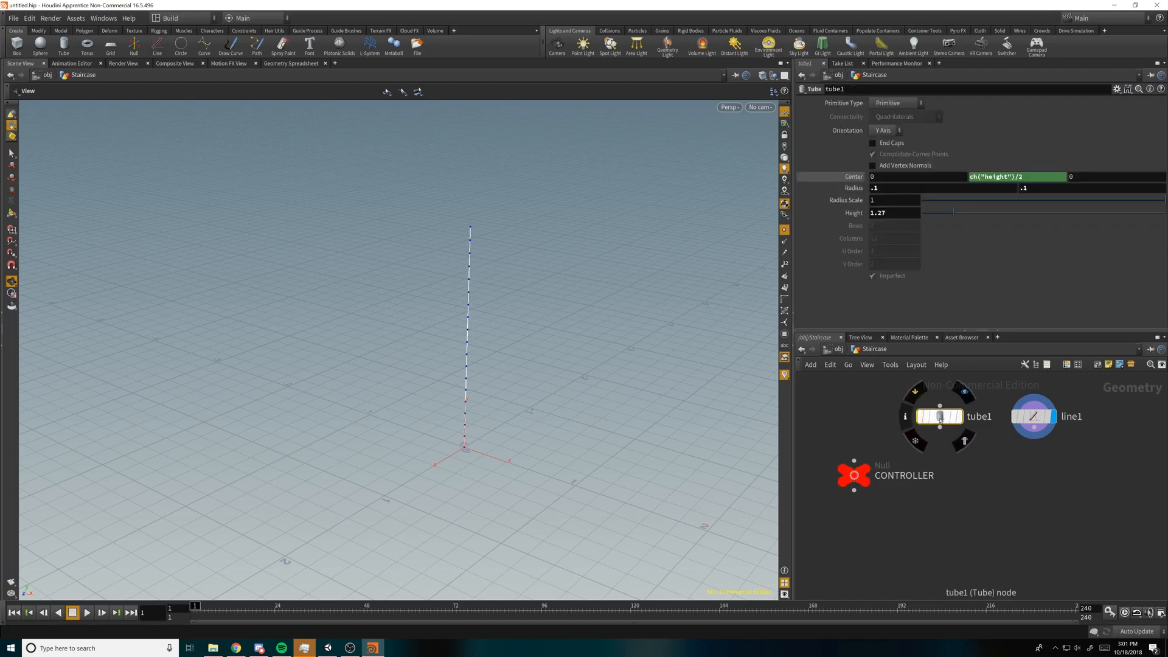
{"action": "left_click", "coordinate": [964, 391]}
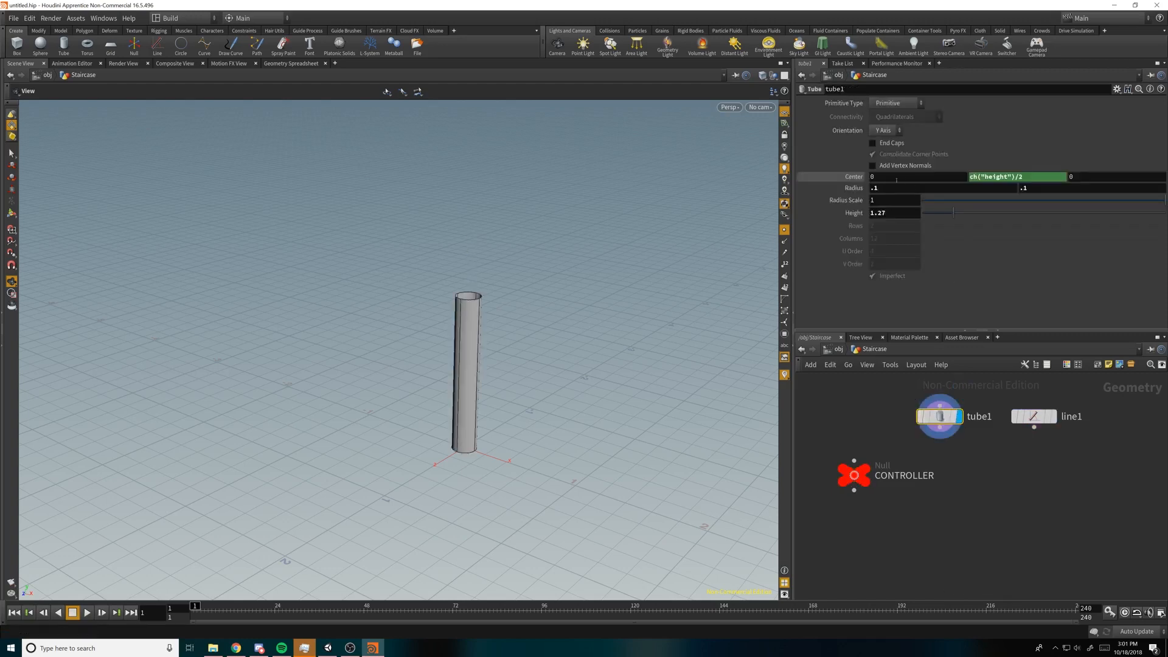
{"action": "left_click", "coordinate": [1034, 416]}
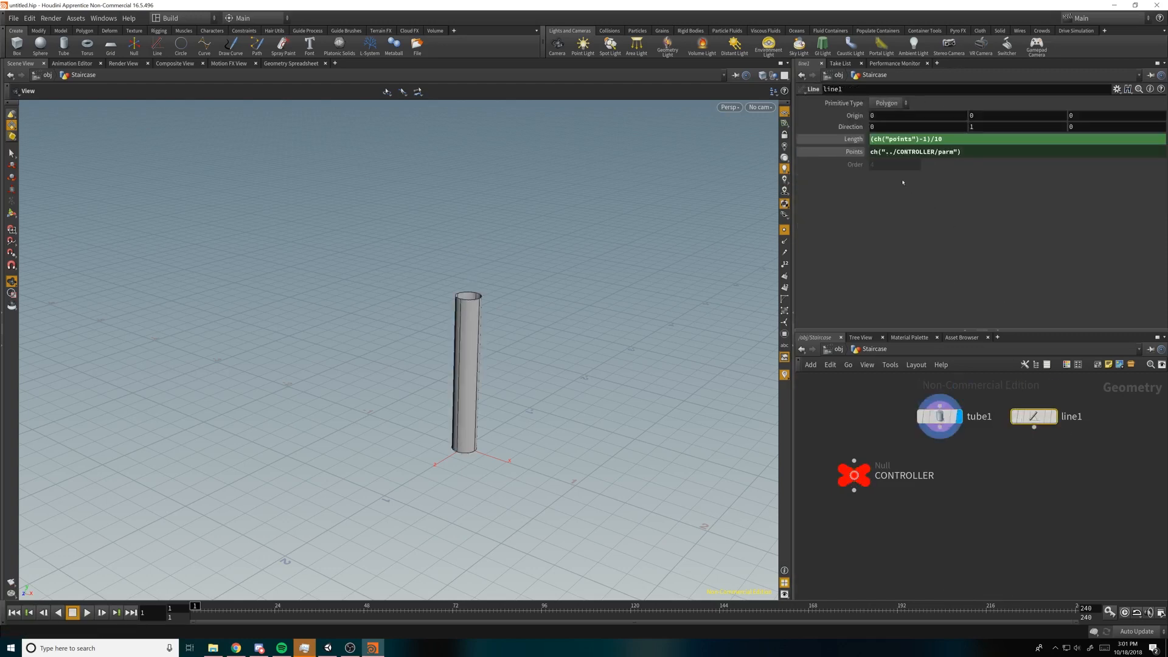
{"action": "right_click", "coordinate": [977, 140]}
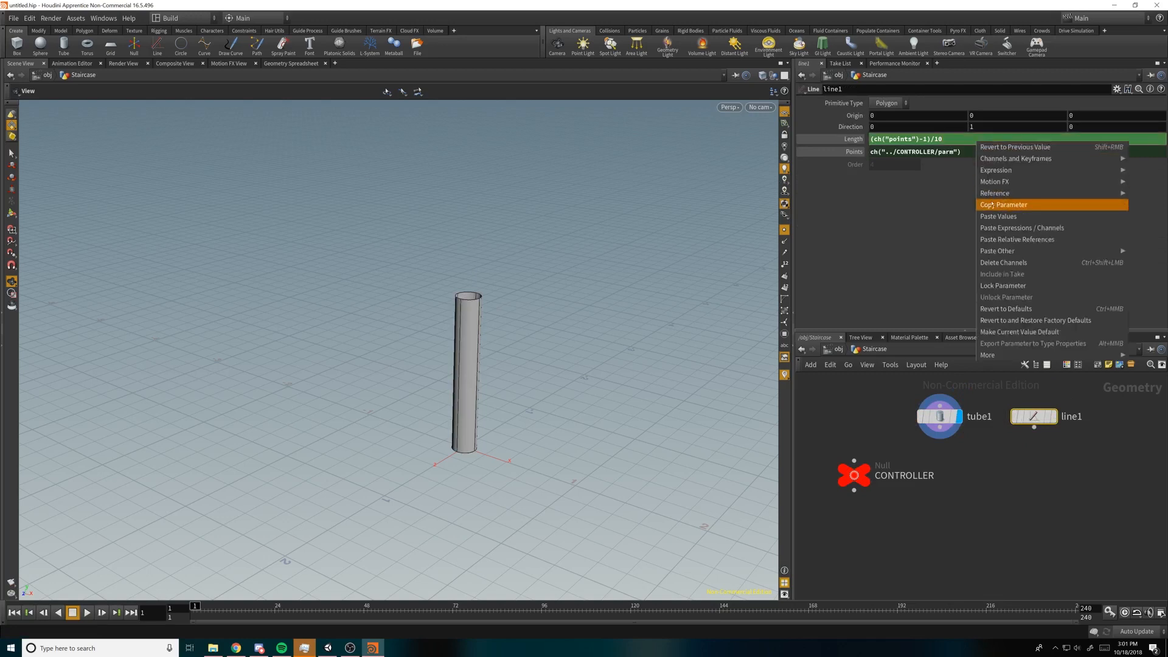
{"action": "left_click", "coordinate": [1029, 205]}
{"action": "left_click", "coordinate": [940, 416]}
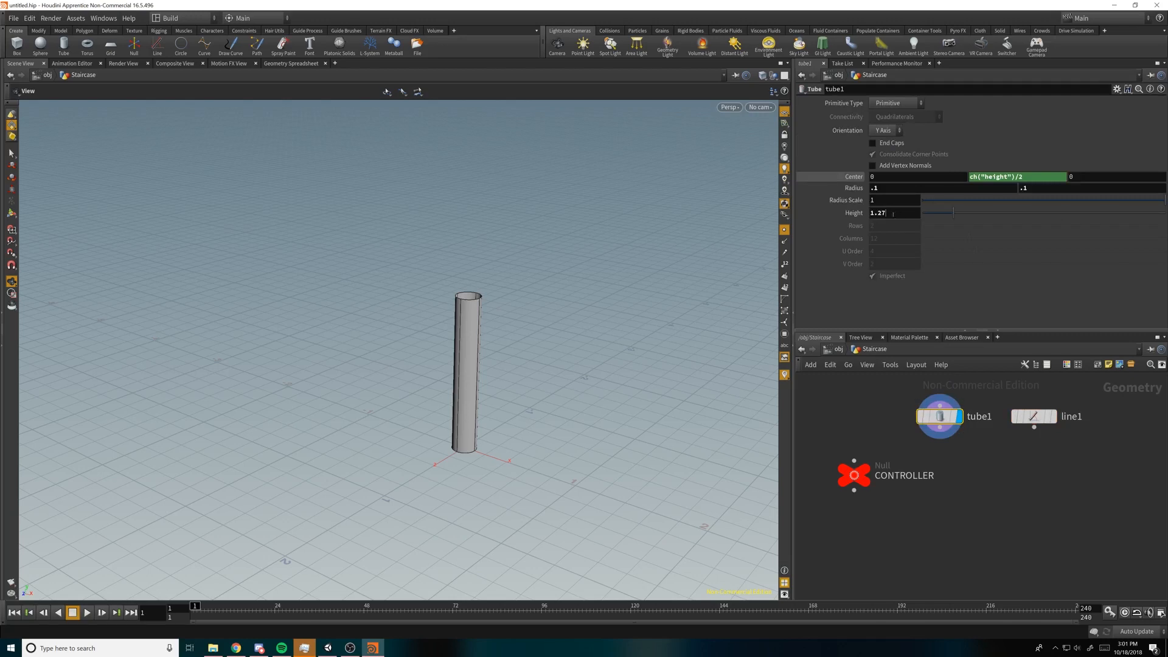
{"action": "right_click", "coordinate": [893, 213]}
{"action": "left_click", "coordinate": [946, 306]}
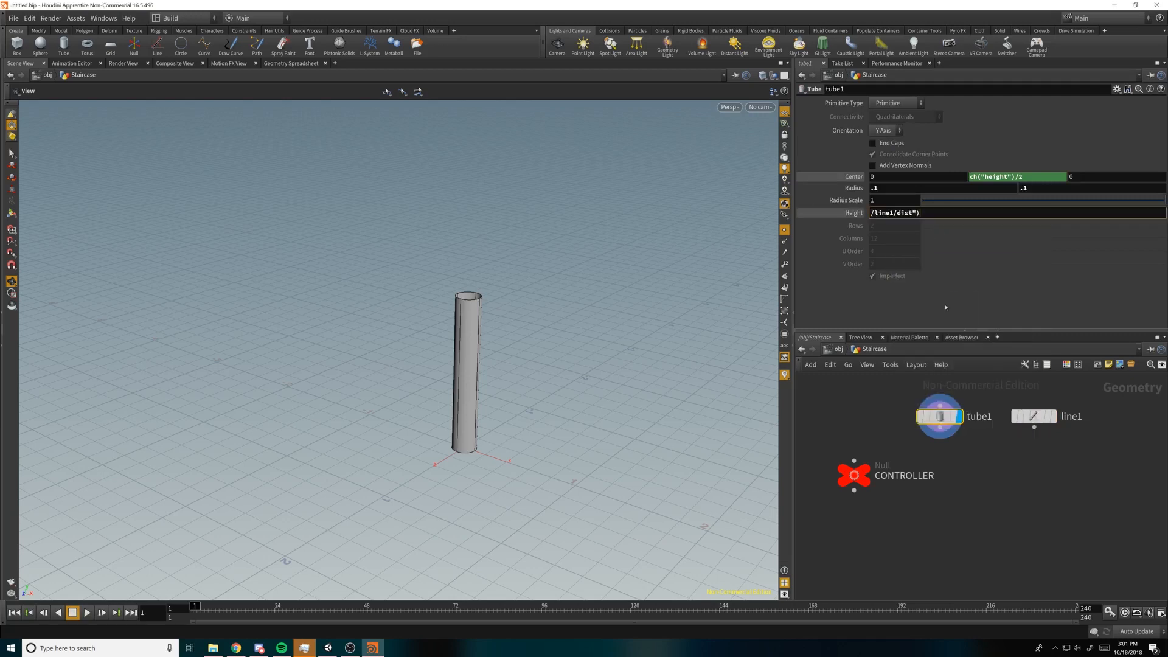
Step: Test the linked tube by varying the CONTROLLER's Height, leaving it at 17
{"action": "left_click", "coordinate": [854, 475]}
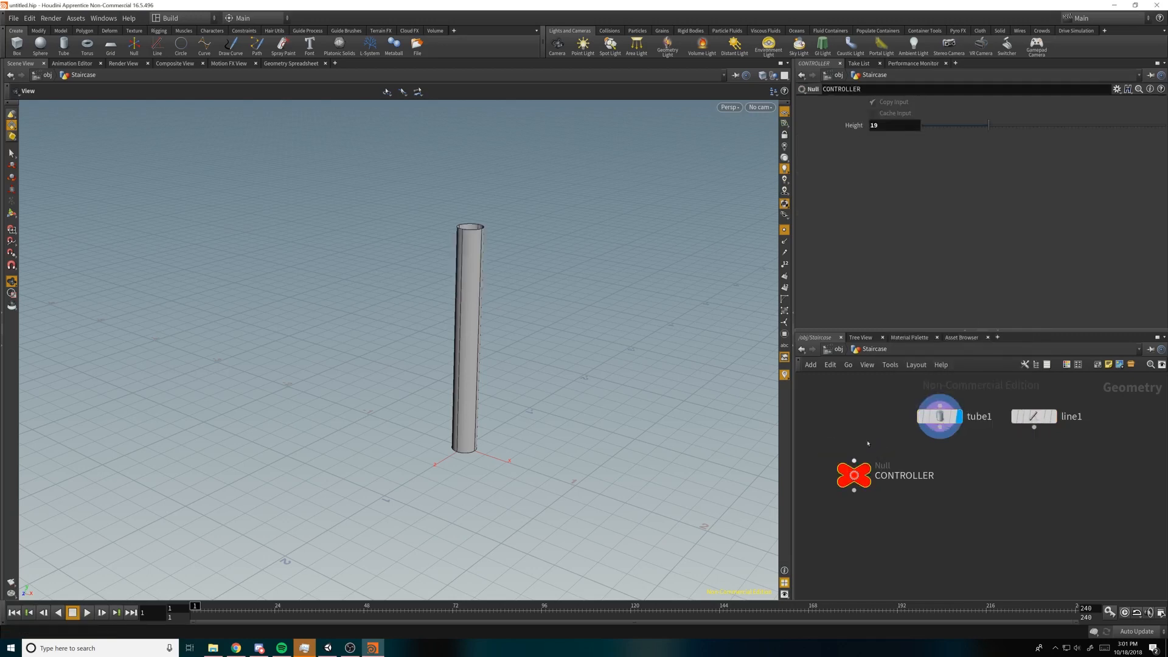
{"action": "left_click_drag", "start_coordinate": [986, 125], "coordinate": [954, 126]}
{"action": "left_click_drag", "start_coordinate": [1039, 127], "coordinate": [983, 133]}
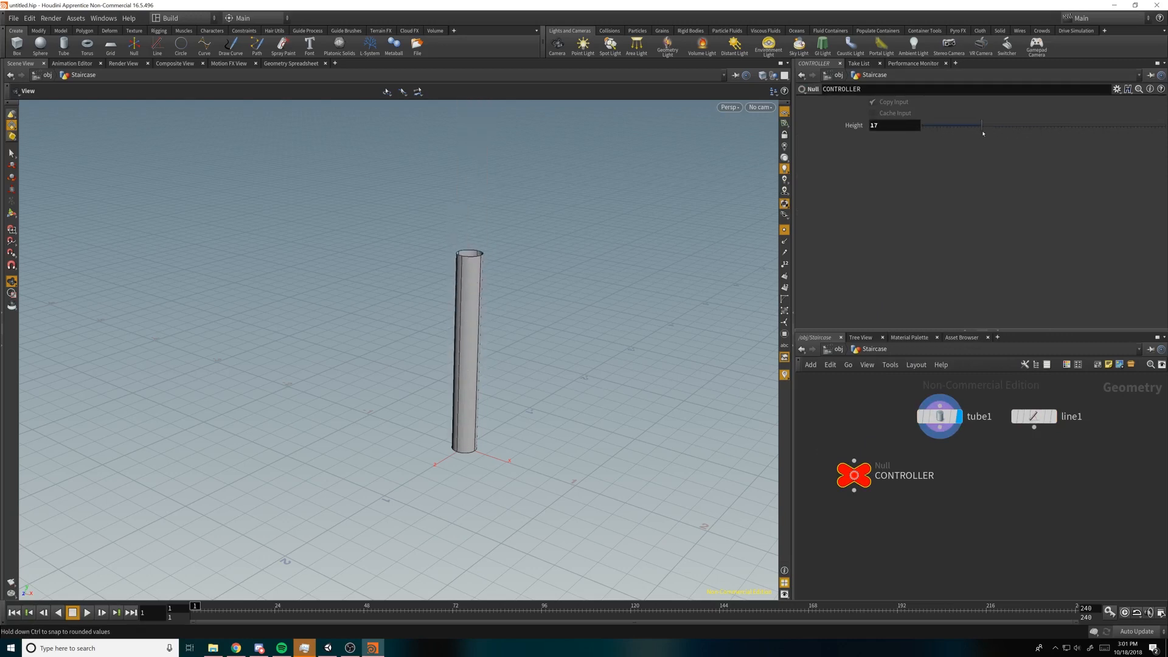
Step: Add a Box node beside line1 in the Staircase network
{"action": "middle_click_drag", "start_coordinate": [1042, 487], "coordinate": [1018, 468]}
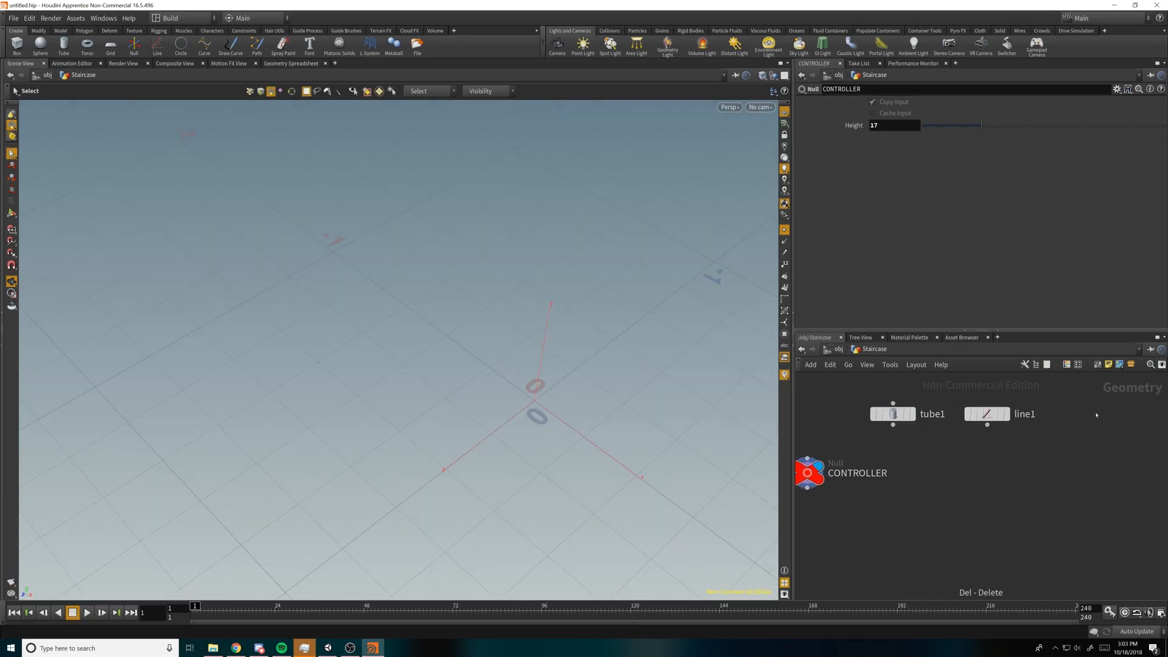
{"action": "key", "text": "Tab"}
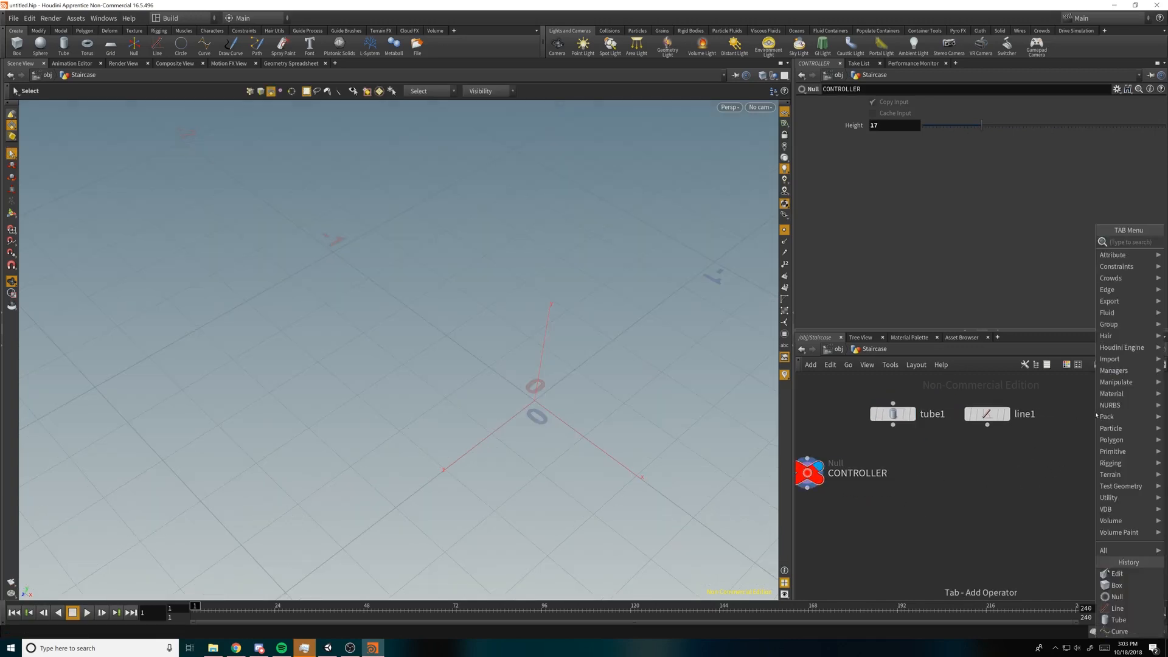
{"action": "type", "text": "box"}
{"action": "key", "text": "Return"}
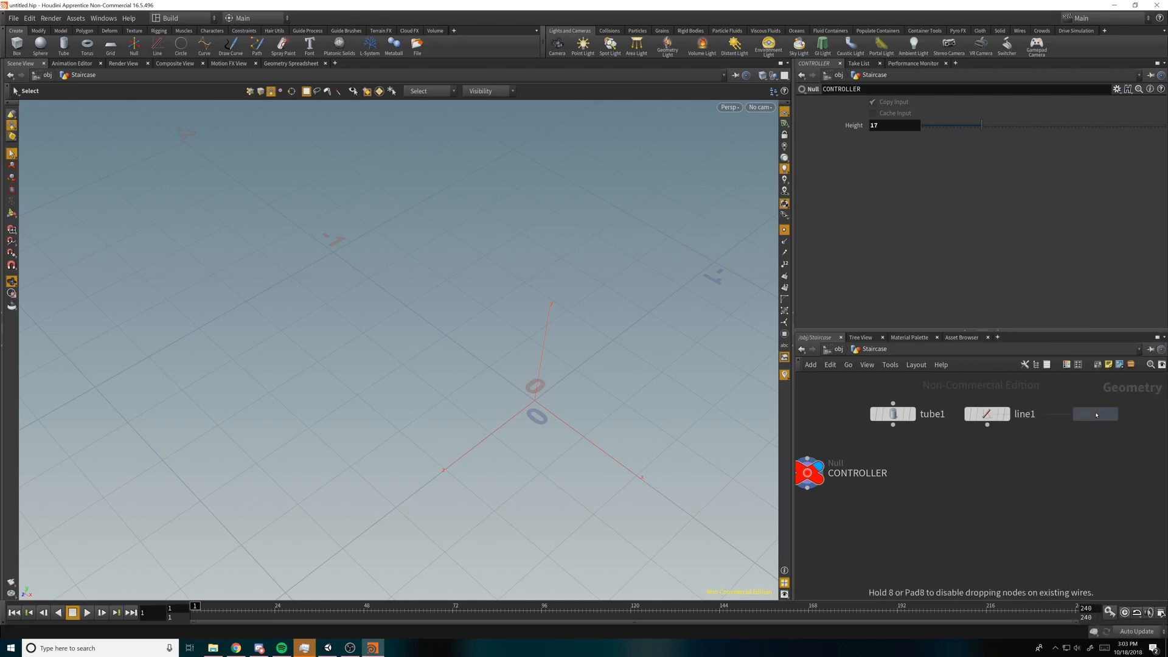
{"action": "left_click", "coordinate": [1075, 409]}
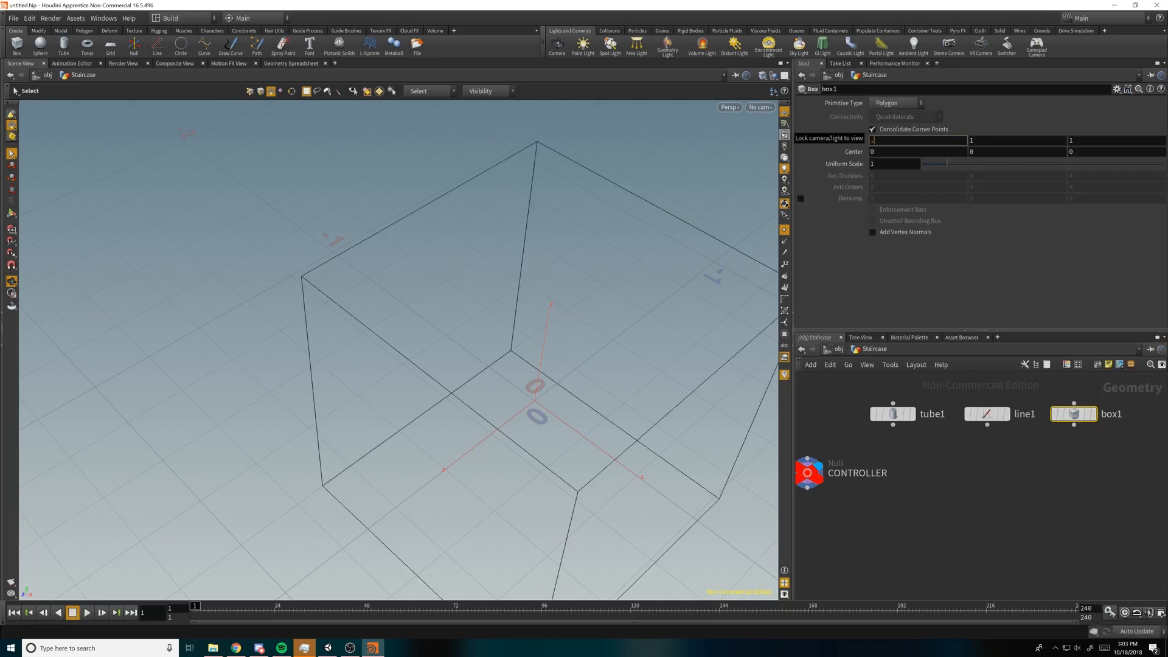
Step: Set the box's X size to 0.3 and its Y size to 0.1
{"action": "type", "text": "."}
{"action": "key", "text": "Tab"}
{"action": "type", "text": ".2"}
{"action": "key", "text": "Return"}
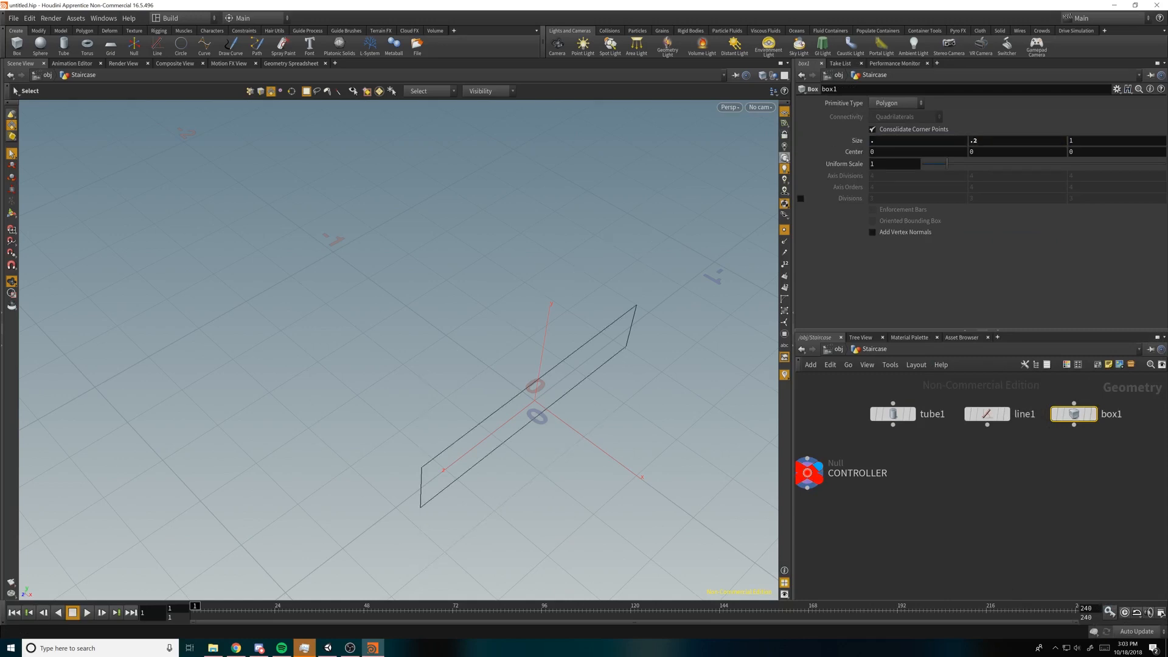
{"action": "type", "text": ".1"}
{"action": "key", "text": "Return"}
{"action": "left_click", "coordinate": [916, 140]}
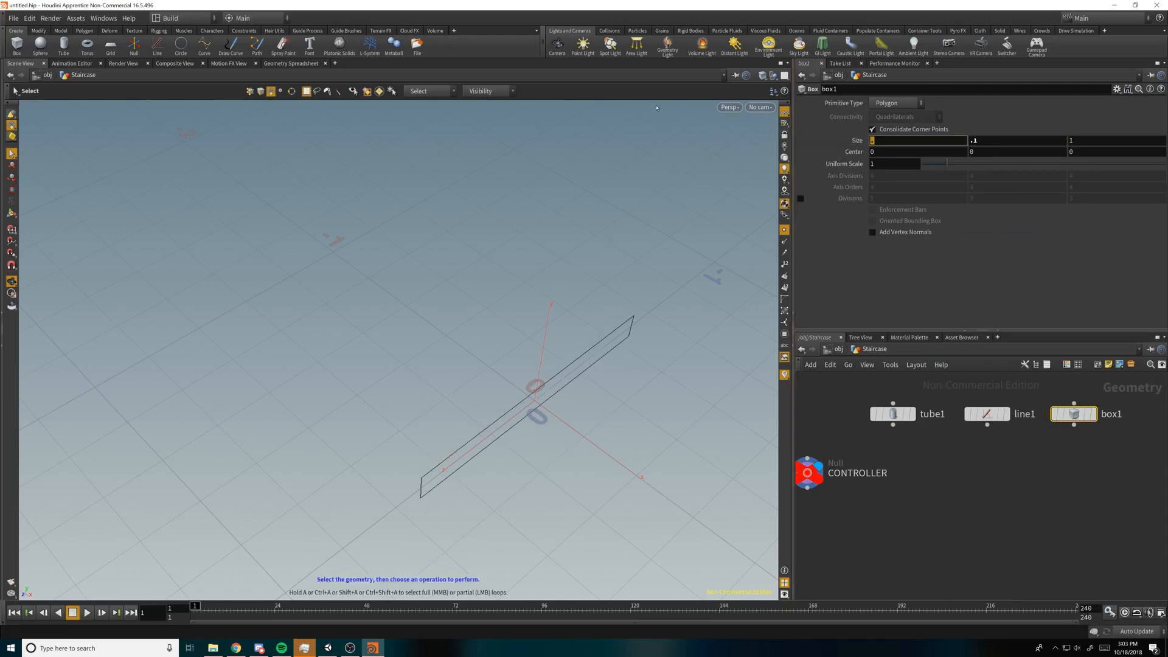
{"action": "type", "text": "3"}
{"action": "key", "text": "Return"}
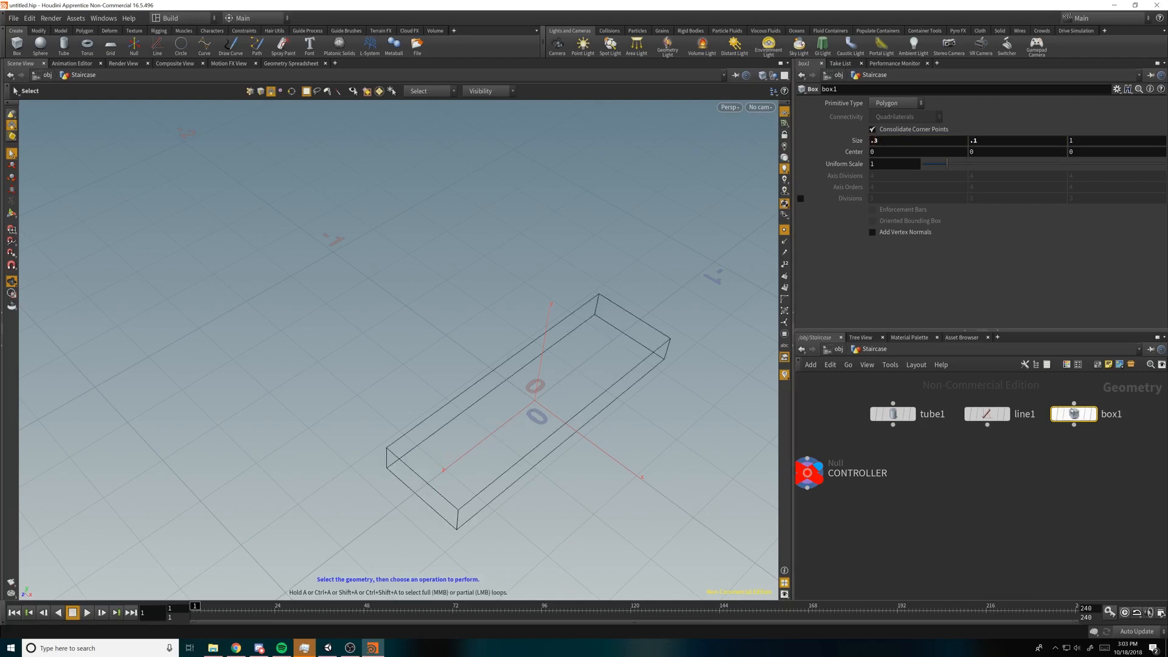
Step: Display box1, set its X size to 0.2 and Z size to 0.8, and inspect the step shape
{"action": "left_click", "coordinate": [1092, 414]}
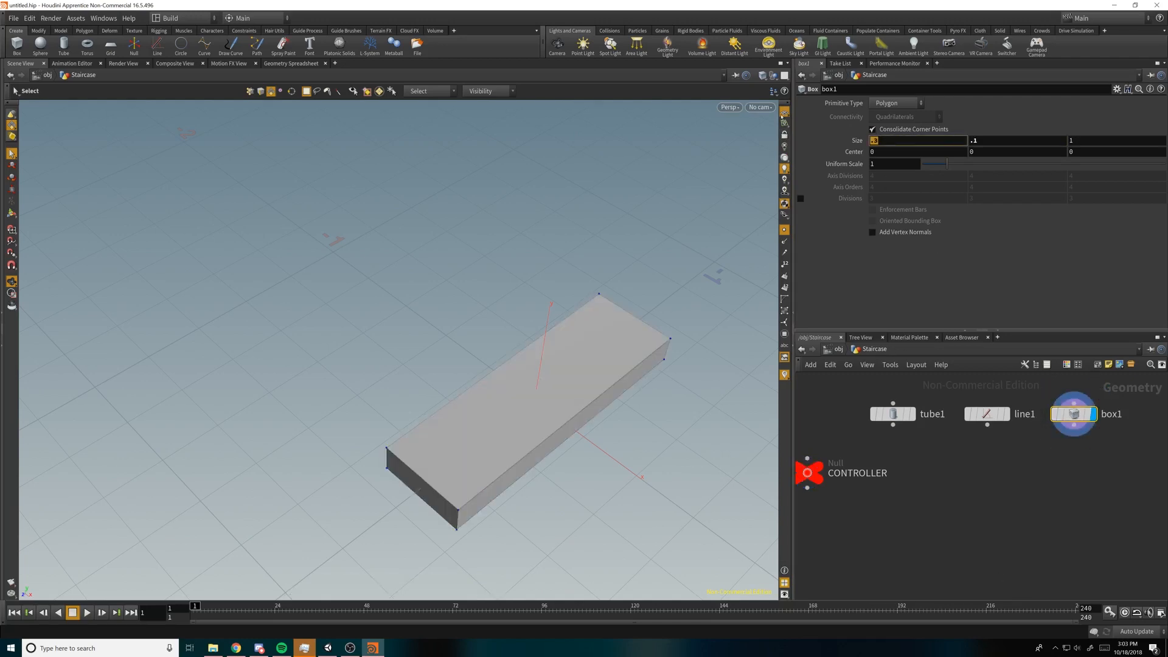
{"action": "type", "text": ".2"}
{"action": "key", "text": "Return"}
{"action": "left_click_drag", "start_coordinate": [642, 283], "coordinate": [645, 258], "text": "alt"}
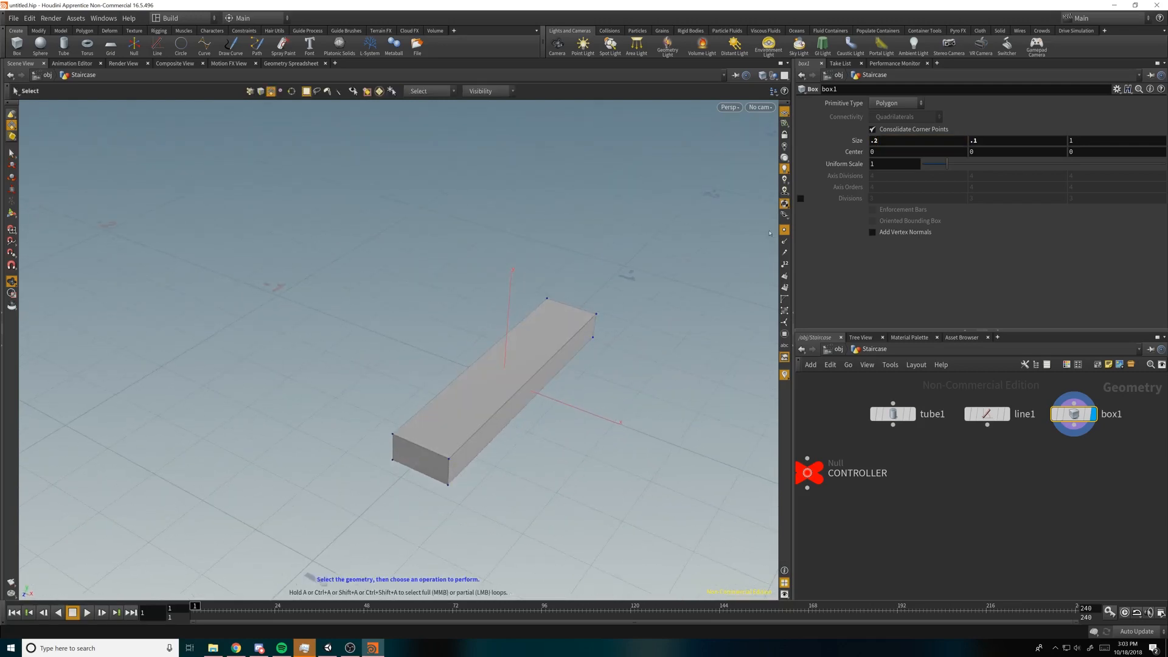
{"action": "type", "text": "."}
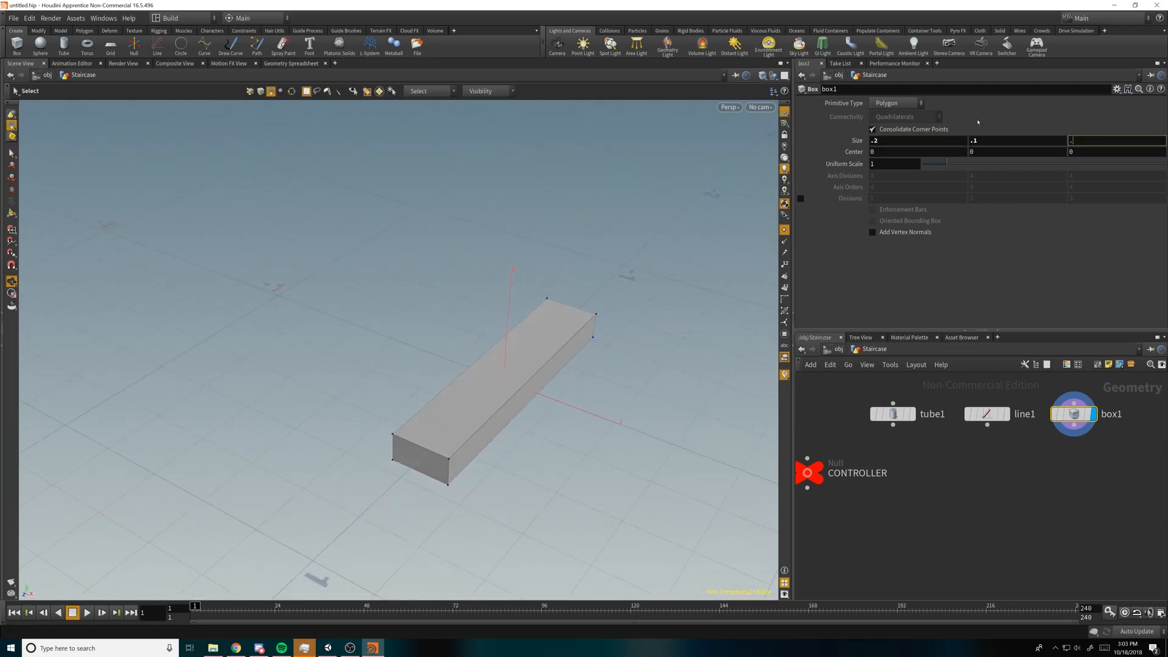
{"action": "type", "text": "8"}
{"action": "key", "text": "Return"}
{"action": "left_click_drag", "start_coordinate": [627, 252], "coordinate": [607, 222], "text": "alt"}
{"action": "right_click_drag", "start_coordinate": [608, 222], "coordinate": [609, 203], "text": "alt"}
{"action": "left_click_drag", "start_coordinate": [610, 203], "coordinate": [638, 253]}
{"action": "key", "text": "s"}
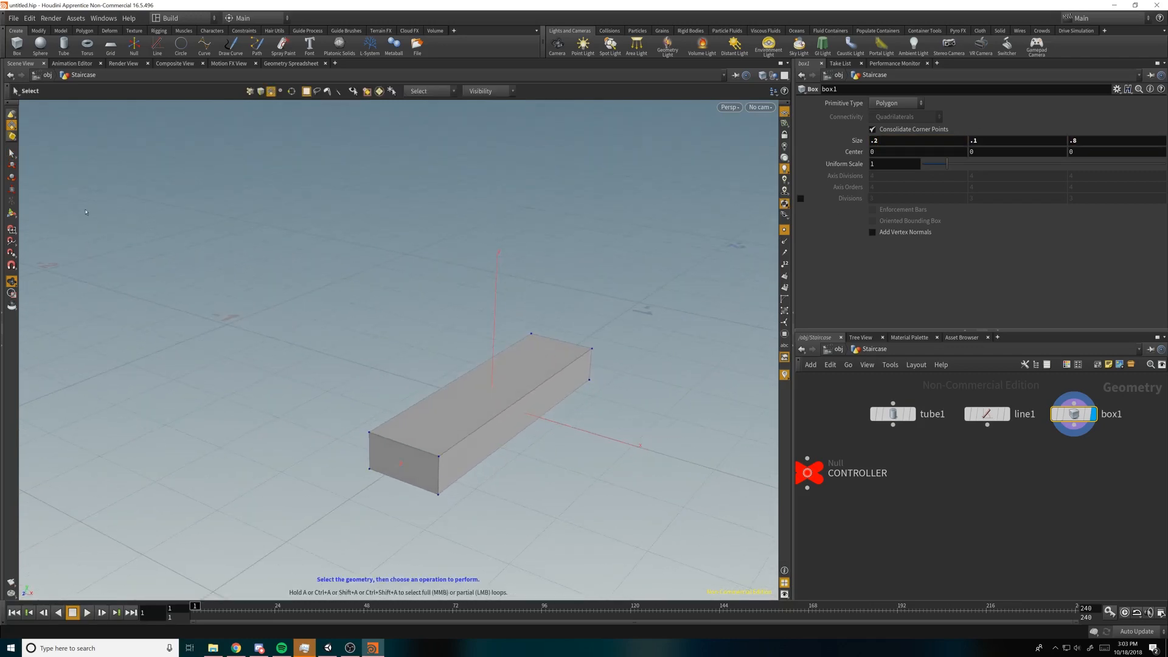
Step: Widen the box's near end face (primitive 2) with an Edit node, setting its X scale to 1.7
{"action": "left_click", "coordinate": [402, 463]}
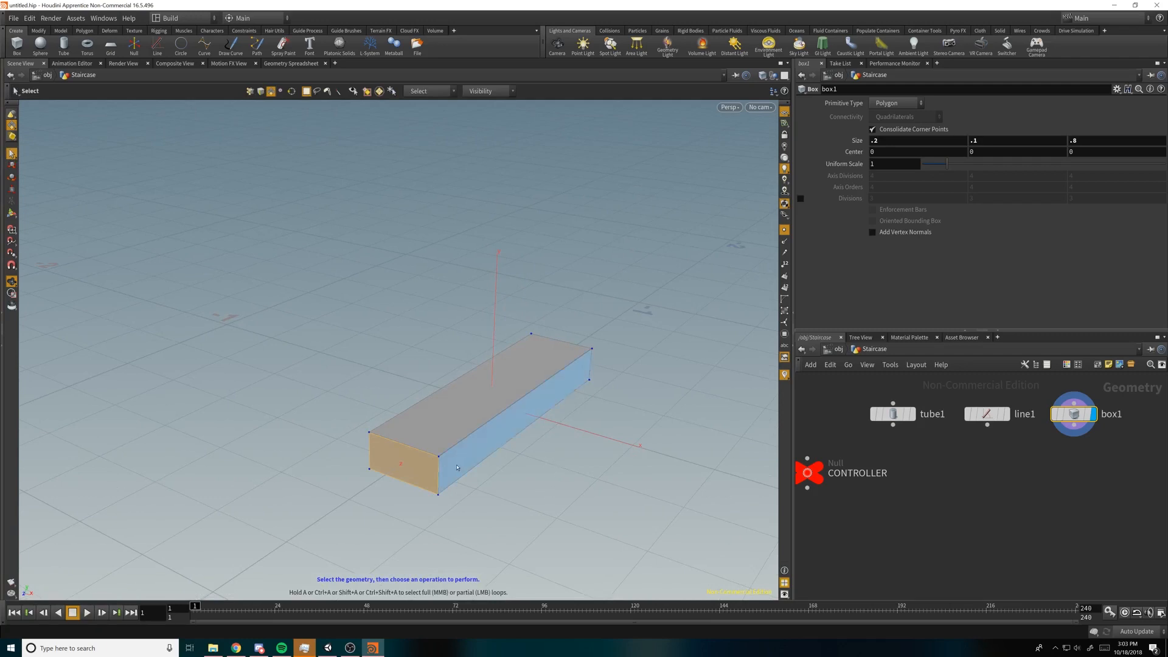
{"action": "key", "text": "e"}
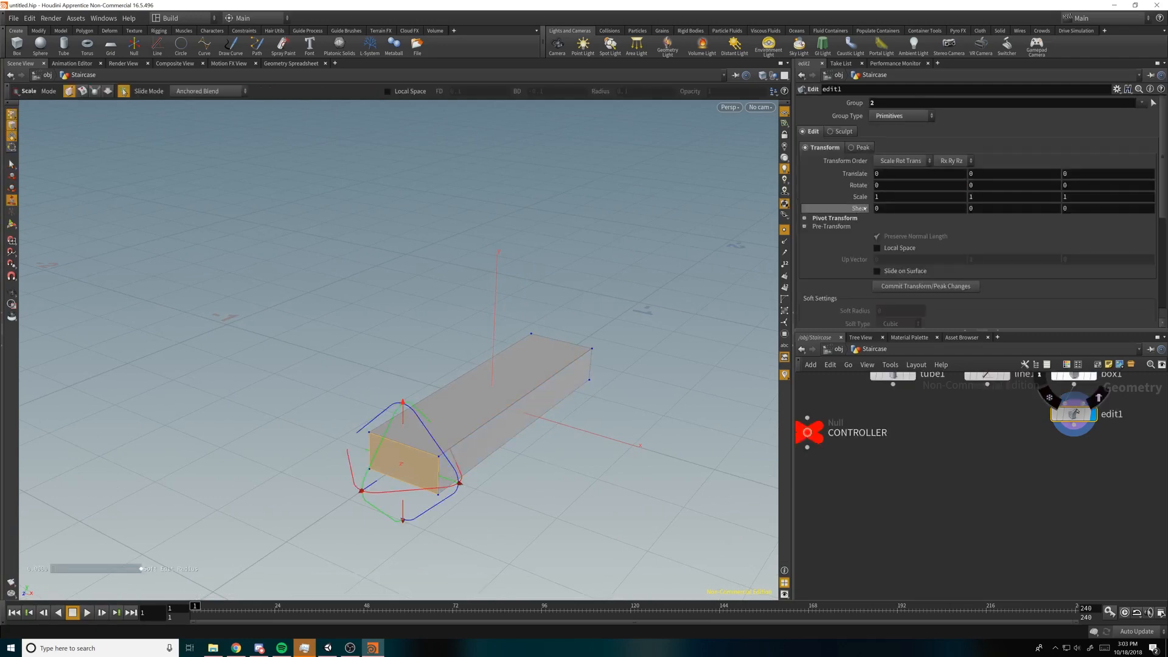
{"action": "middle_click_drag", "start_coordinate": [893, 198], "coordinate": [934, 198]}
{"action": "left_click_drag", "start_coordinate": [614, 255], "coordinate": [605, 281]}
{"action": "left_click_drag", "start_coordinate": [605, 281], "coordinate": [505, 237], "text": "alt"}
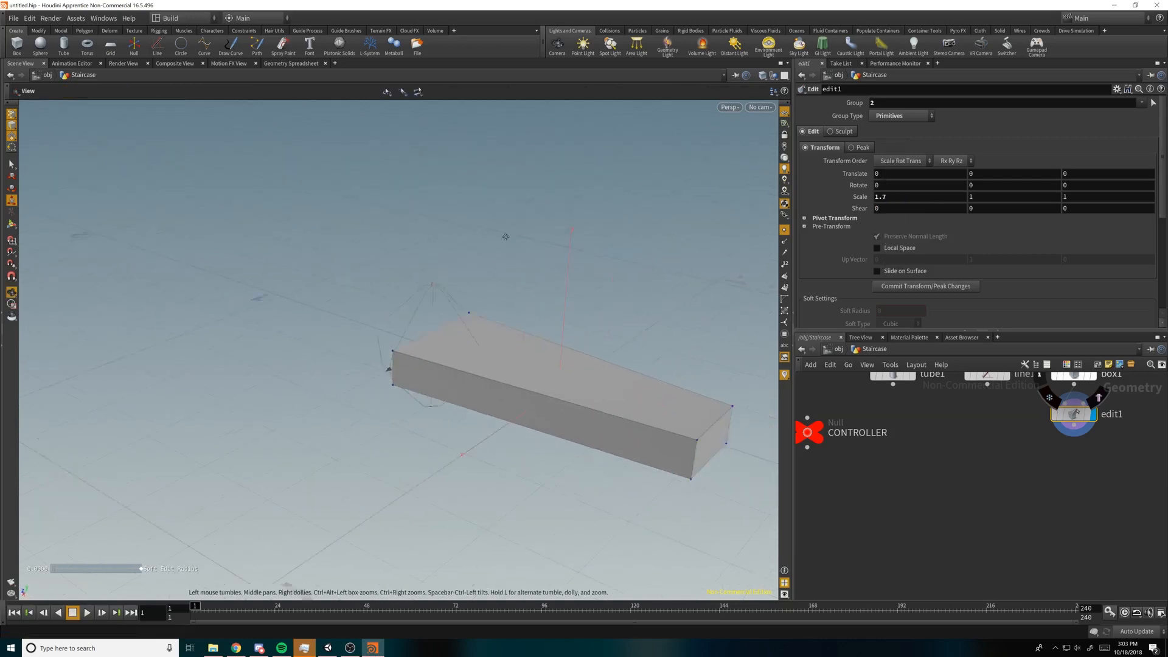
{"action": "middle_click_drag", "start_coordinate": [505, 236], "coordinate": [514, 235], "text": "alt"}
Step: Narrow the opposite end face (primitive 0) of the box by setting its X scale to 0.6 in edit1
{"action": "left_click", "coordinate": [505, 381]}
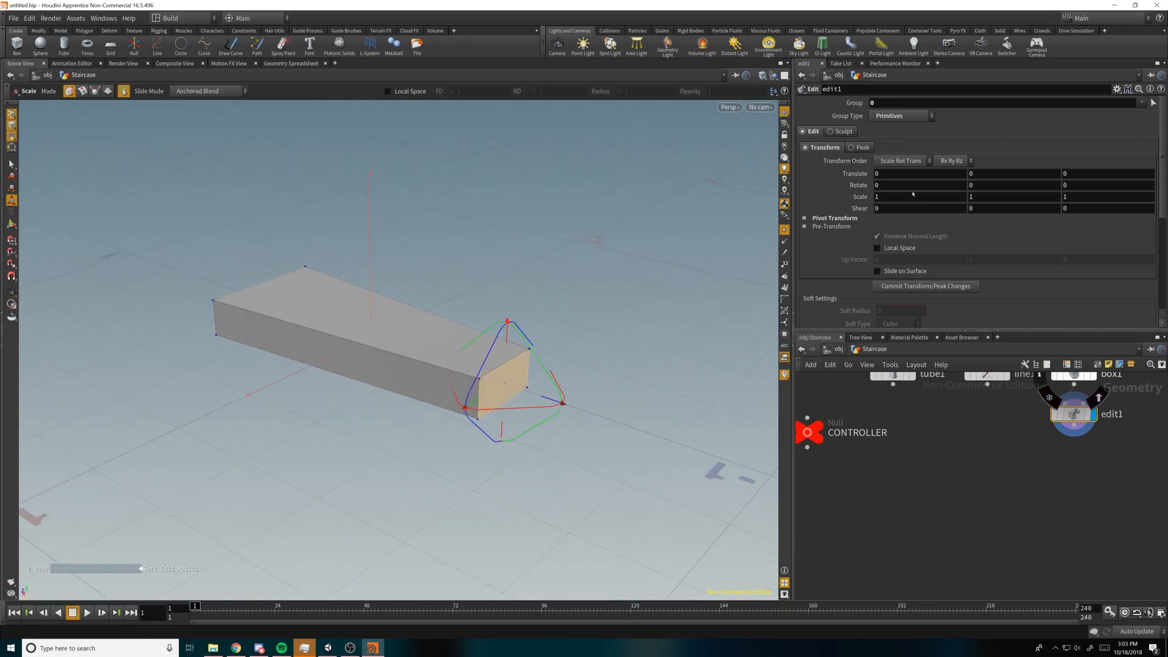
{"action": "middle_click_drag", "start_coordinate": [905, 198], "coordinate": [887, 197]}
{"action": "left_click_drag", "start_coordinate": [449, 198], "coordinate": [618, 235], "text": "alt"}
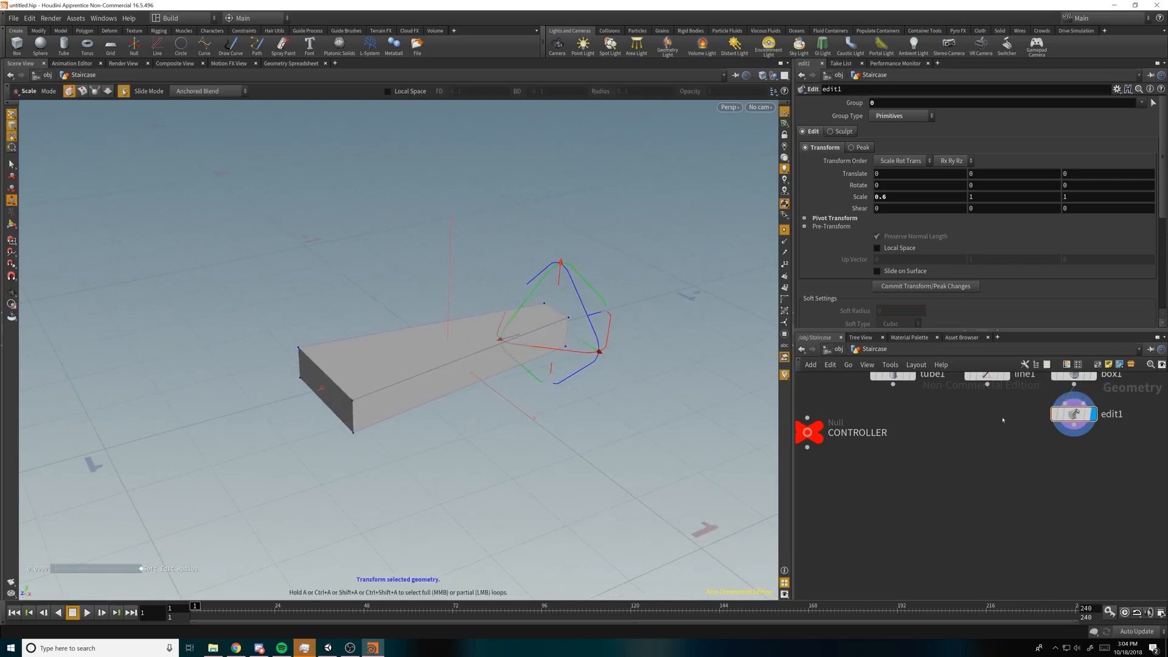
Step: Add a Transform node connected below edit1 and display it
{"action": "middle_click_drag", "start_coordinate": [1003, 419], "coordinate": [995, 431]}
{"action": "key", "text": "Tab"}
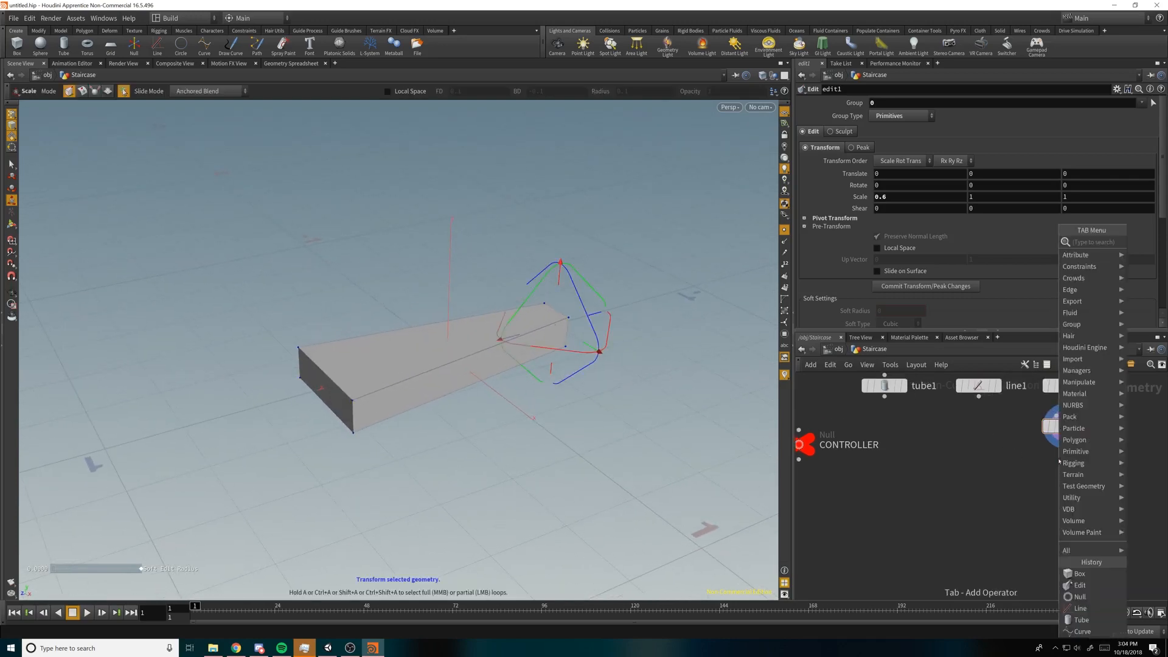
{"action": "type", "text": "trans"}
{"action": "key", "text": "Return"}
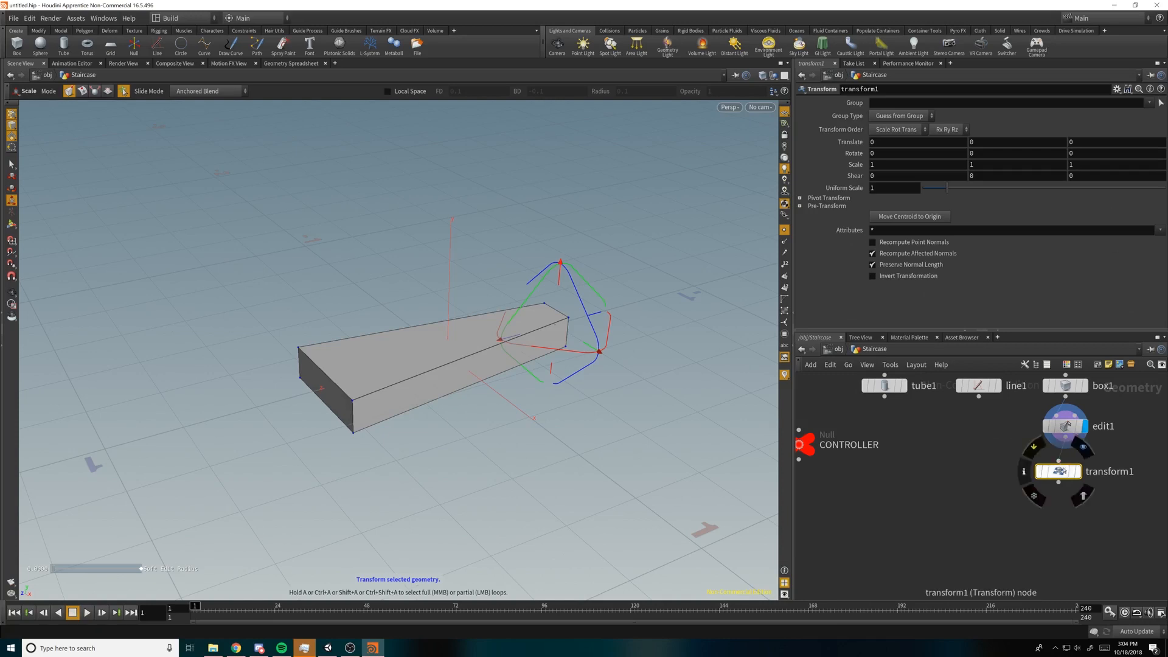
{"action": "left_click", "coordinate": [1090, 437]}
Step: Move the step outward from the origin by setting transform1's Z translate to 0.39
{"action": "left_click_drag", "start_coordinate": [599, 210], "coordinate": [504, 255], "text": "alt"}
{"action": "key", "text": "e"}
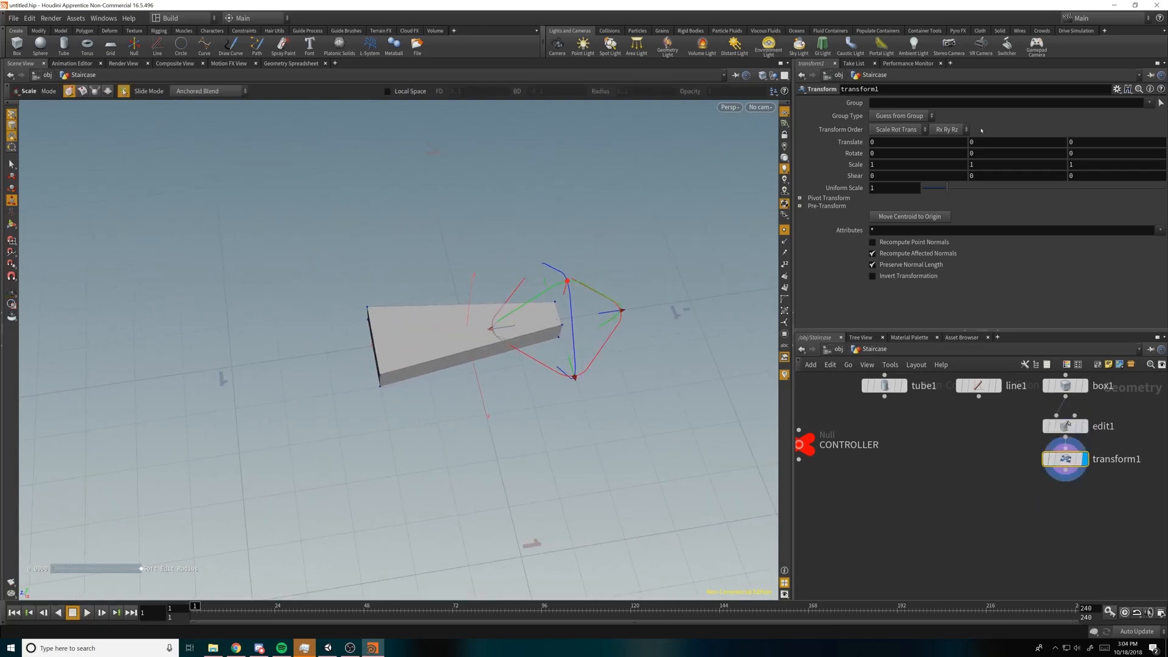
{"action": "middle_click_drag", "start_coordinate": [948, 141], "coordinate": [1000, 142]}
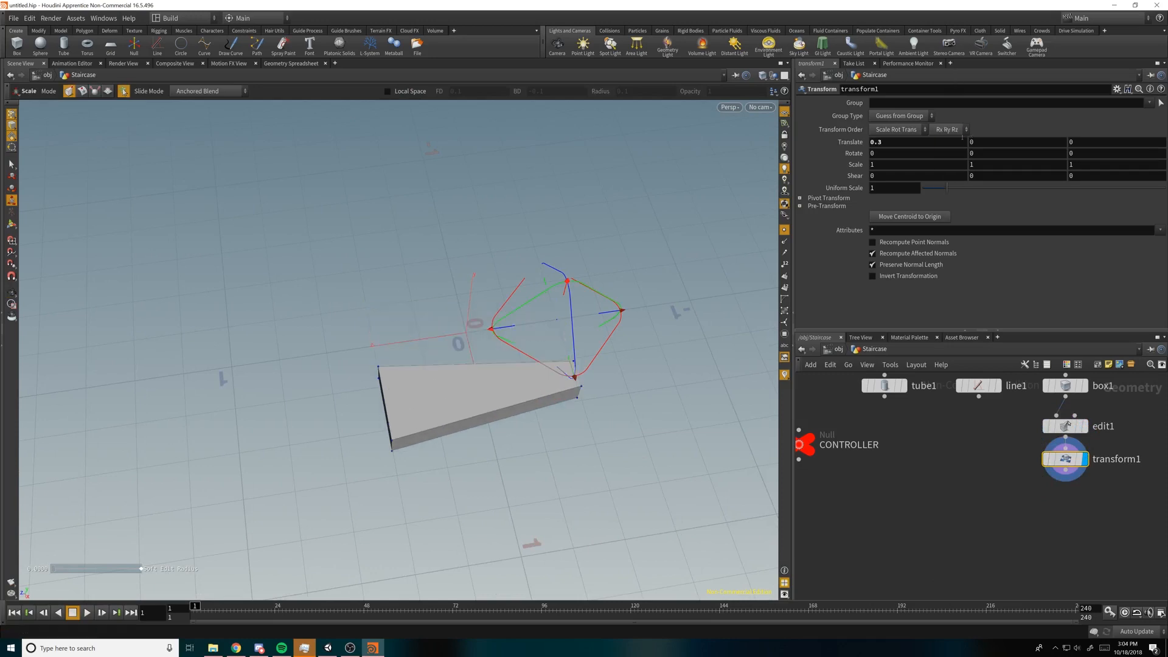
{"action": "key", "text": "ctrl+z"}
{"action": "mouse_move", "coordinate": [1076, 141]}
{"action": "middle_mouse_down"}
{"action": "mouse_move", "coordinate": [1106, 141]}
{"action": "mouse_move", "coordinate": [1079, 142]}
{"action": "mouse_move", "coordinate": [1078, 156]}
{"action": "mouse_move", "coordinate": [1080, 142]}
{"action": "middle_mouse_up"}
{"action": "left_click_drag", "start_coordinate": [608, 365], "coordinate": [595, 287], "text": "alt"}
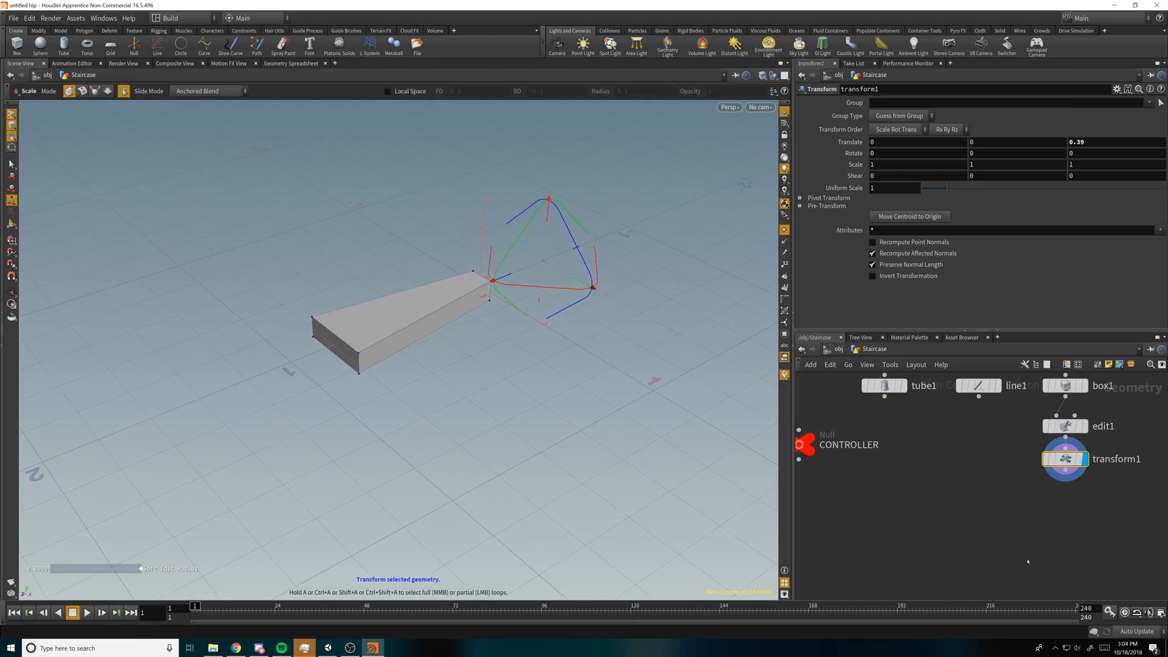
Step: Add a Copy Stamp node, connect transform1 and line1 as its inputs, and display it
{"action": "key", "text": "Tab"}
{"action": "type", "text": "copys"}
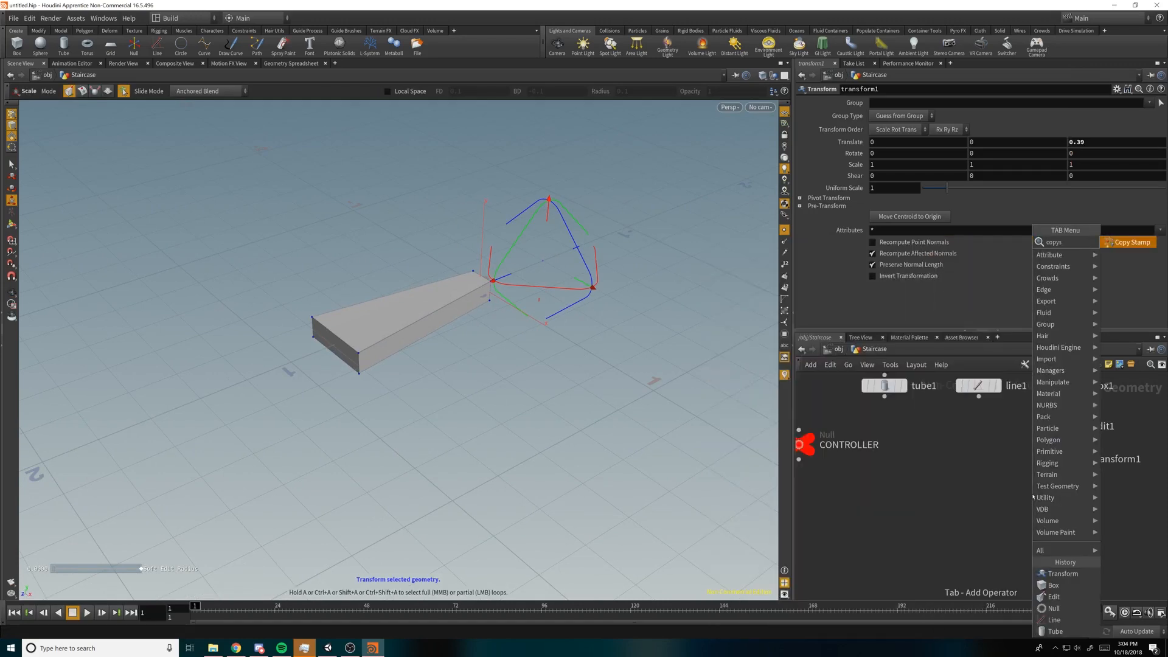
{"action": "key", "text": "Return"}
{"action": "left_click", "coordinate": [1033, 496]}
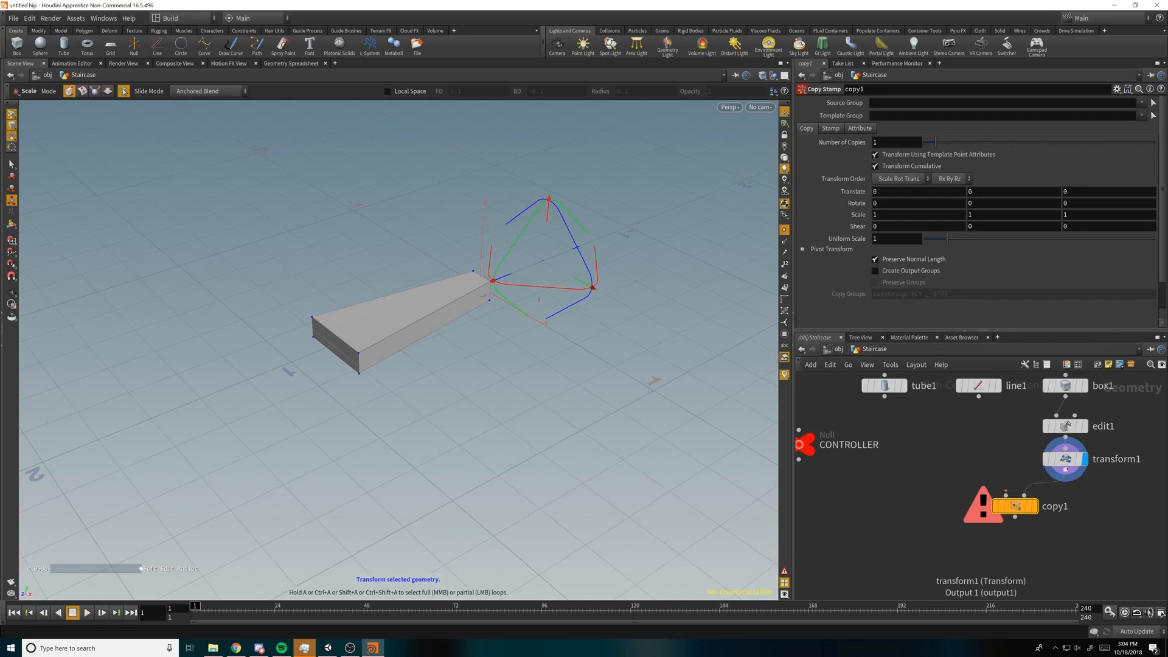
{"action": "left_click_drag", "start_coordinate": [1066, 469], "coordinate": [1024, 494]}
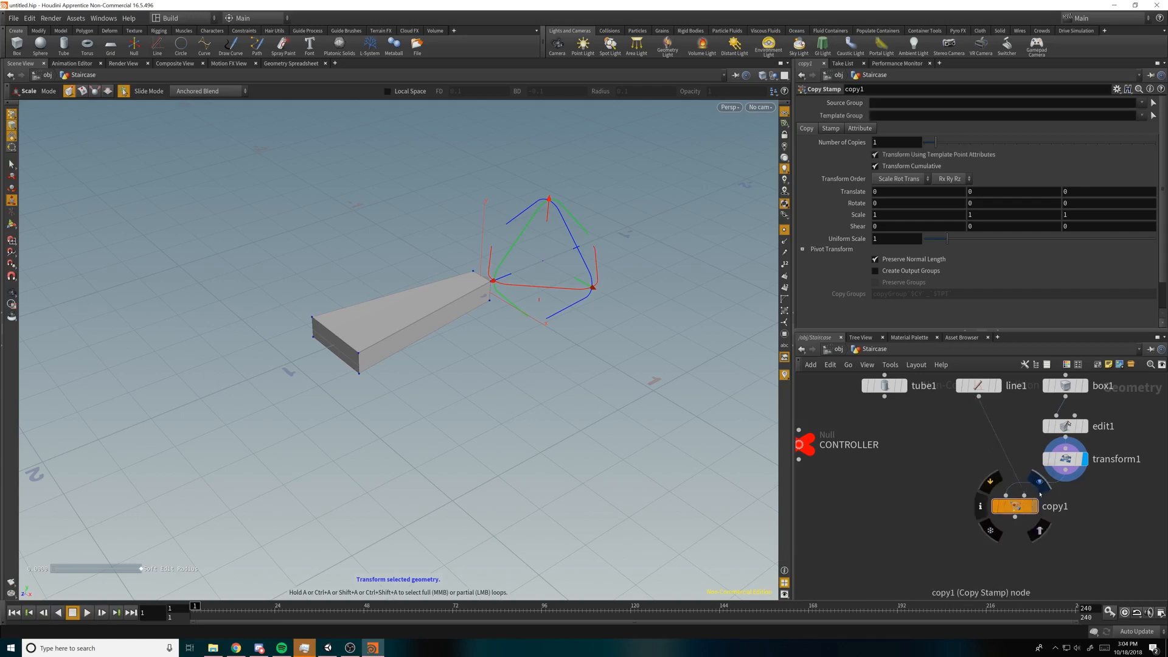
{"action": "left_click", "coordinate": [1039, 481]}
Step: Thin the stacked steps by setting transform1's Y scale to 0.8
{"action": "middle_click_drag", "start_coordinate": [507, 180], "coordinate": [416, 394]}
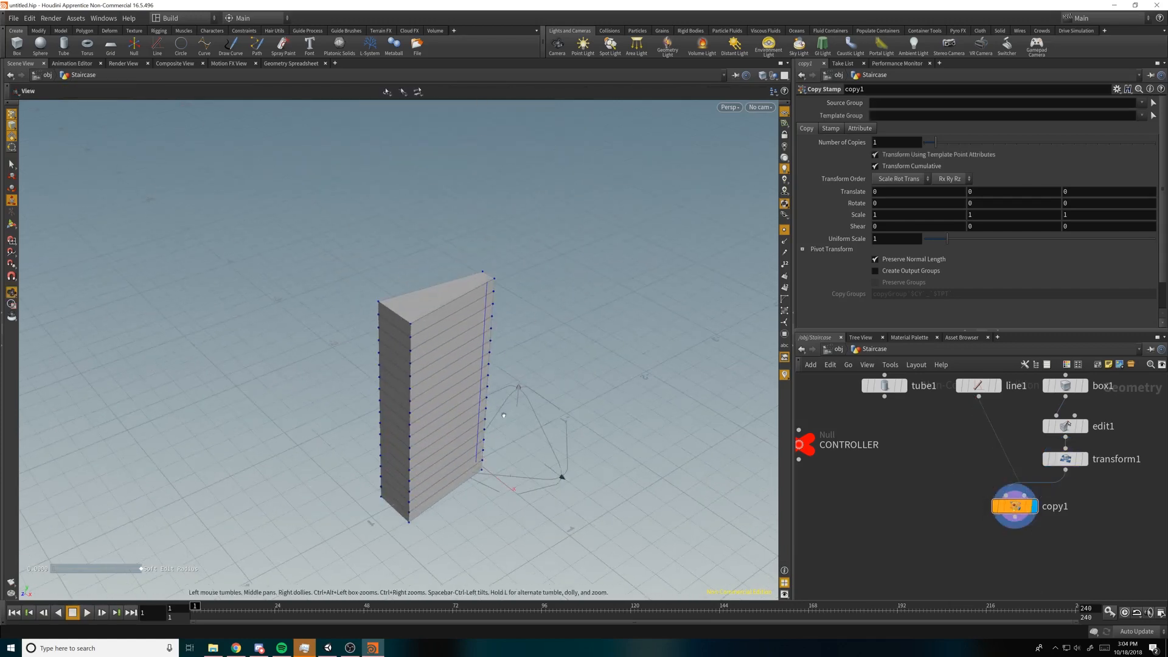
{"action": "left_click_drag", "start_coordinate": [416, 394], "coordinate": [369, 278]}
{"action": "right_click_drag", "start_coordinate": [369, 278], "coordinate": [568, 266]}
{"action": "left_click_drag", "start_coordinate": [568, 265], "coordinate": [610, 289]}
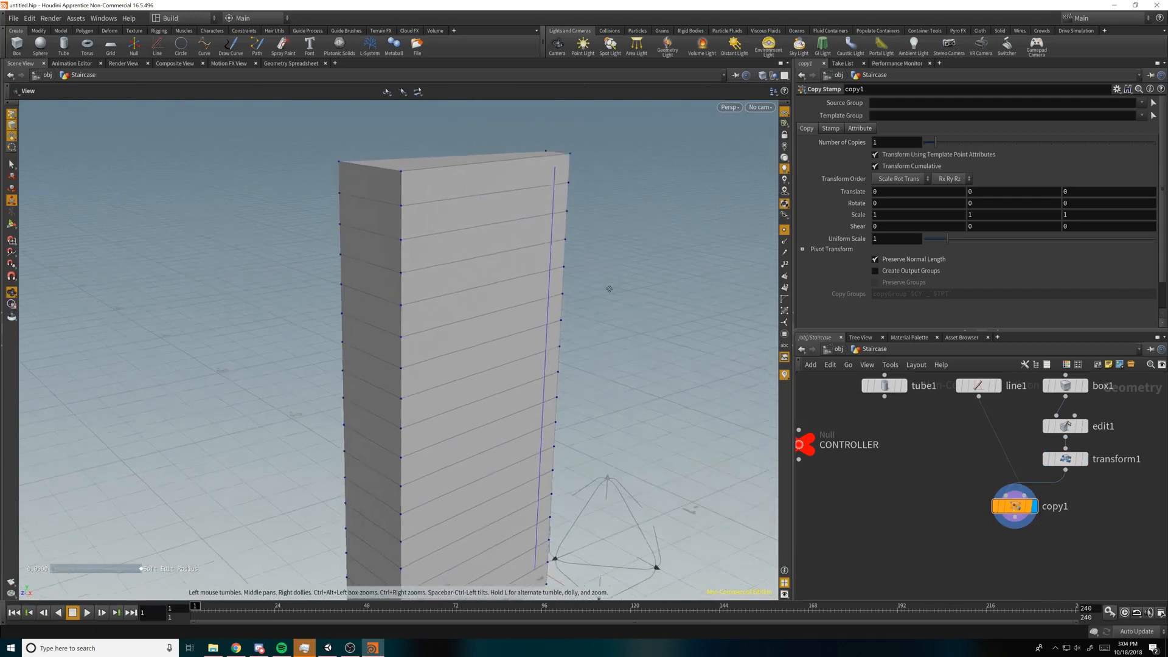
{"action": "right_click_drag", "start_coordinate": [610, 289], "coordinate": [615, 280]}
{"action": "middle_click_drag", "start_coordinate": [615, 279], "coordinate": [589, 260]}
{"action": "left_click", "coordinate": [1057, 459]}
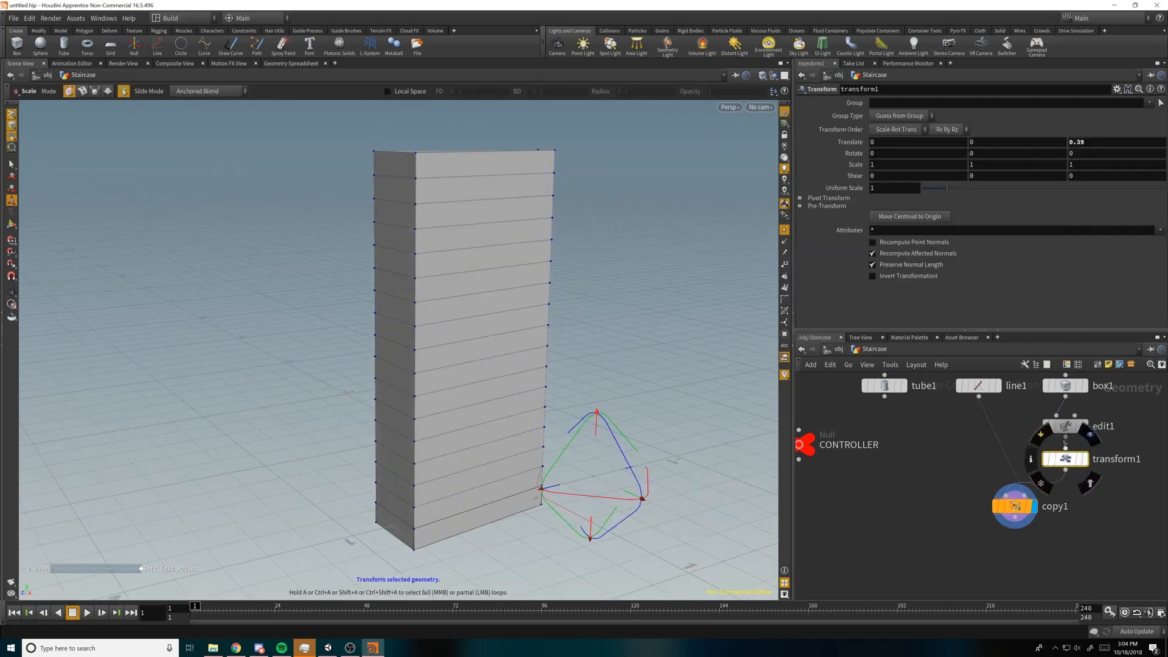
{"action": "left_click_drag", "start_coordinate": [1001, 161], "coordinate": [909, 161]}
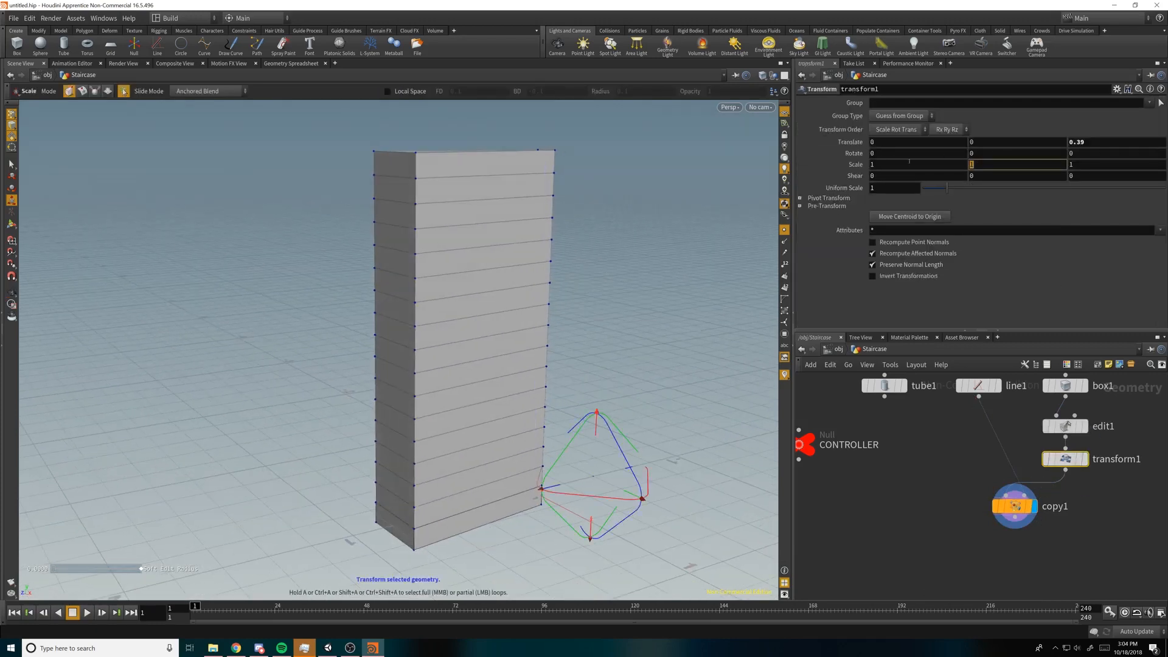
{"action": "type", "text": ".8"}
{"action": "key", "text": "Return"}
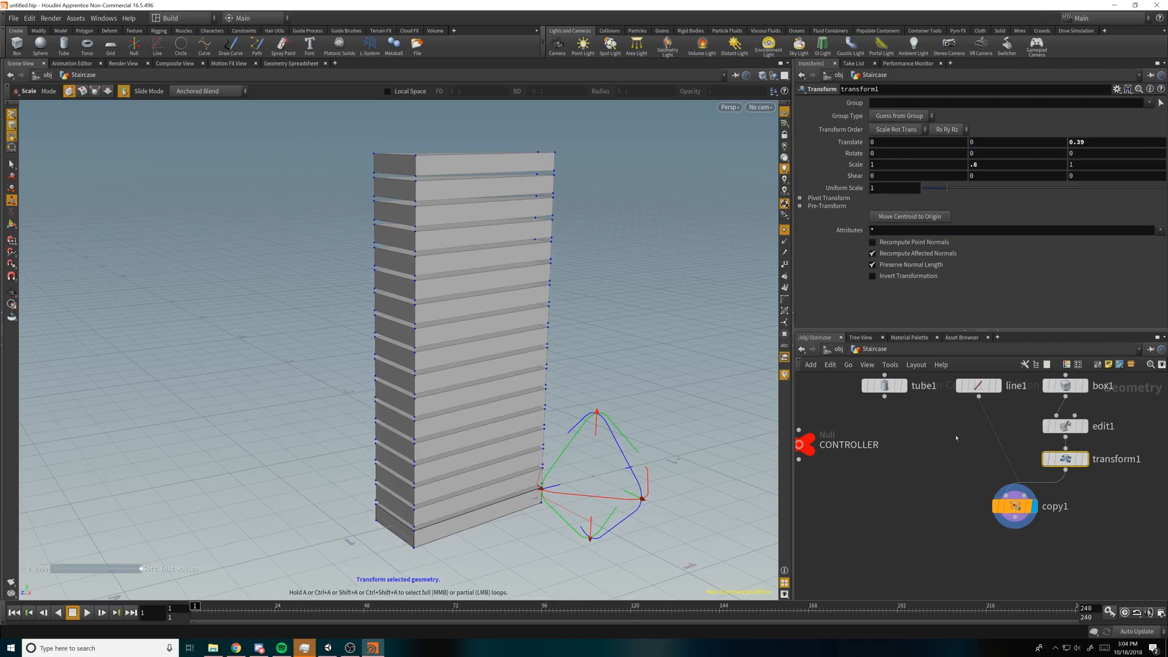
Step: Change line1's Length expression to (ch("points")-1)/13 to close the gaps between the steps
{"action": "left_click", "coordinate": [978, 387]}
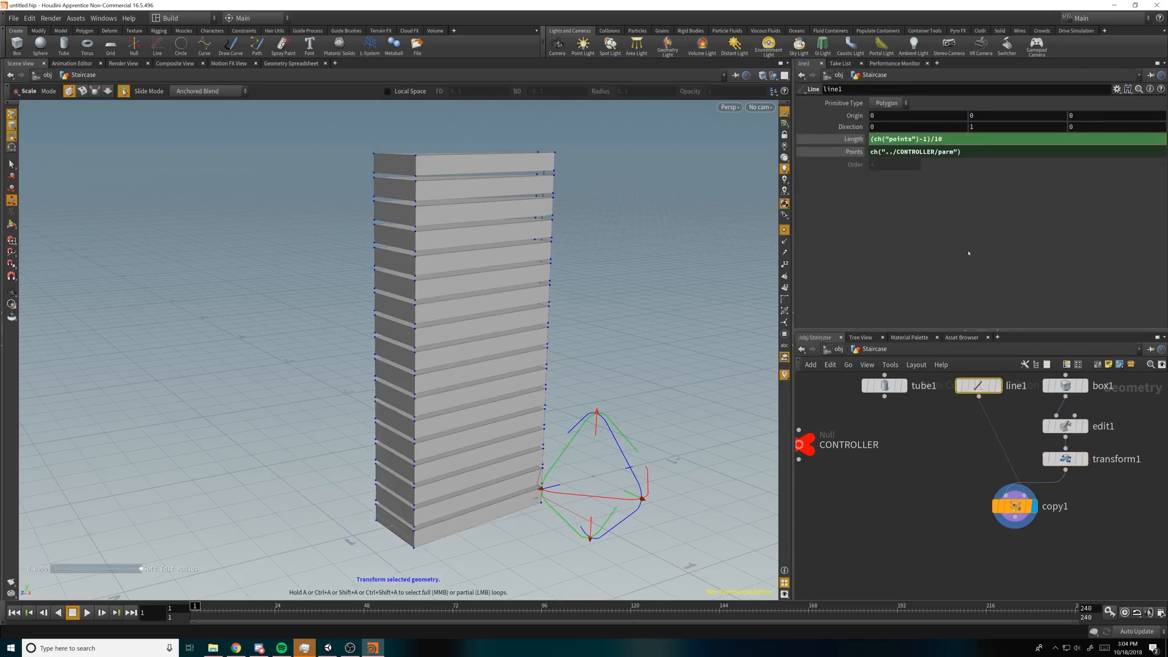
{"action": "key", "text": "BackSpace"}
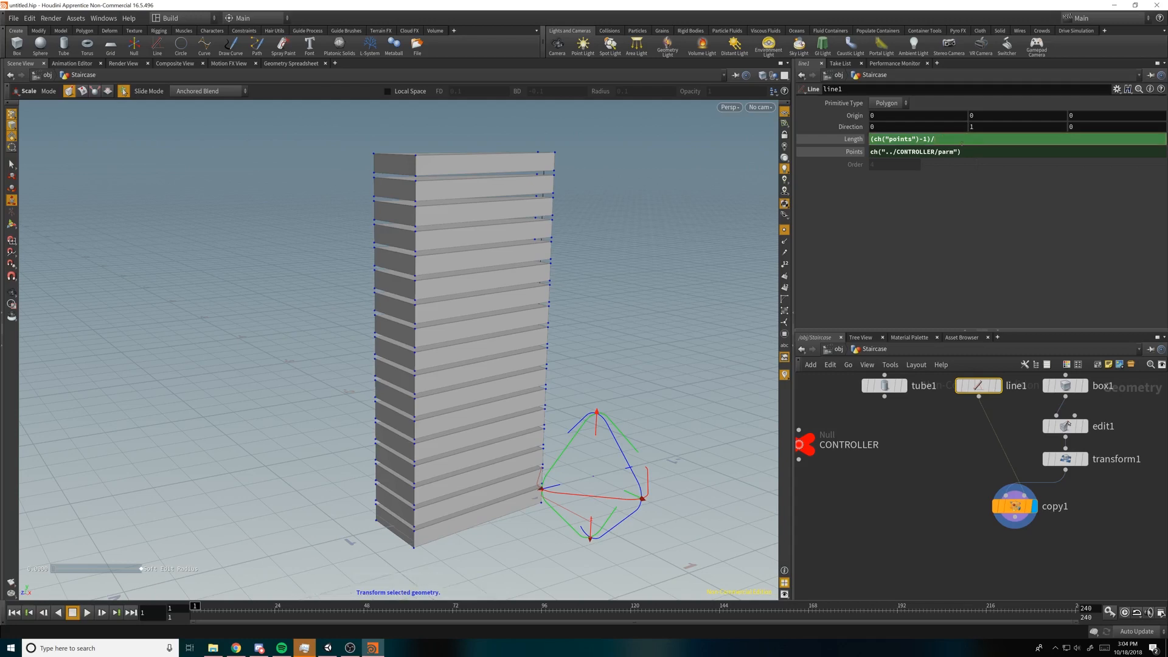
{"action": "key", "text": "Return"}
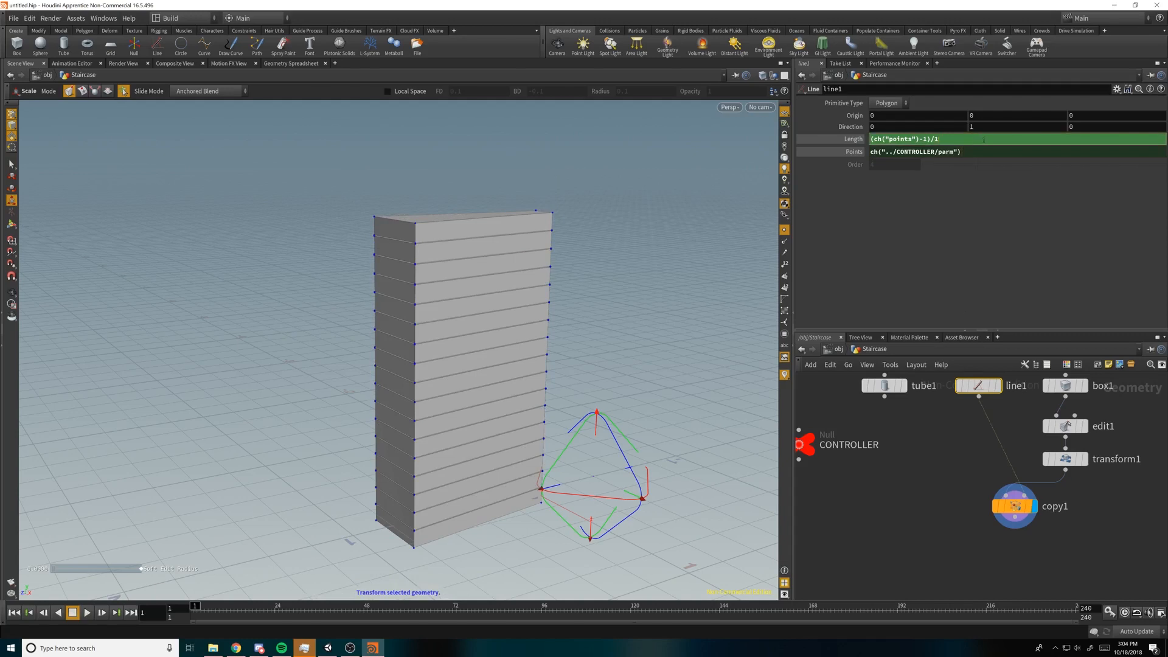
{"action": "type", "text": "3"}
{"action": "key", "text": "Return"}
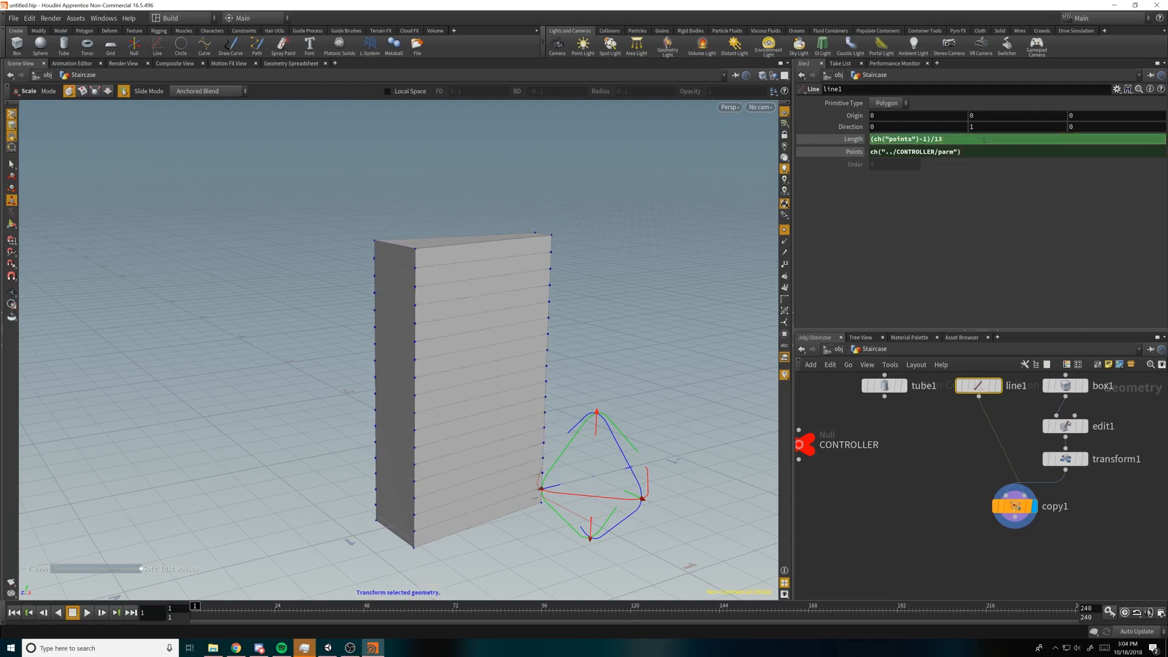
Step: Turn off Transform Cumulative on copy1 and set its Y rotation to the expression $PT*15
{"action": "left_click", "coordinate": [1015, 505]}
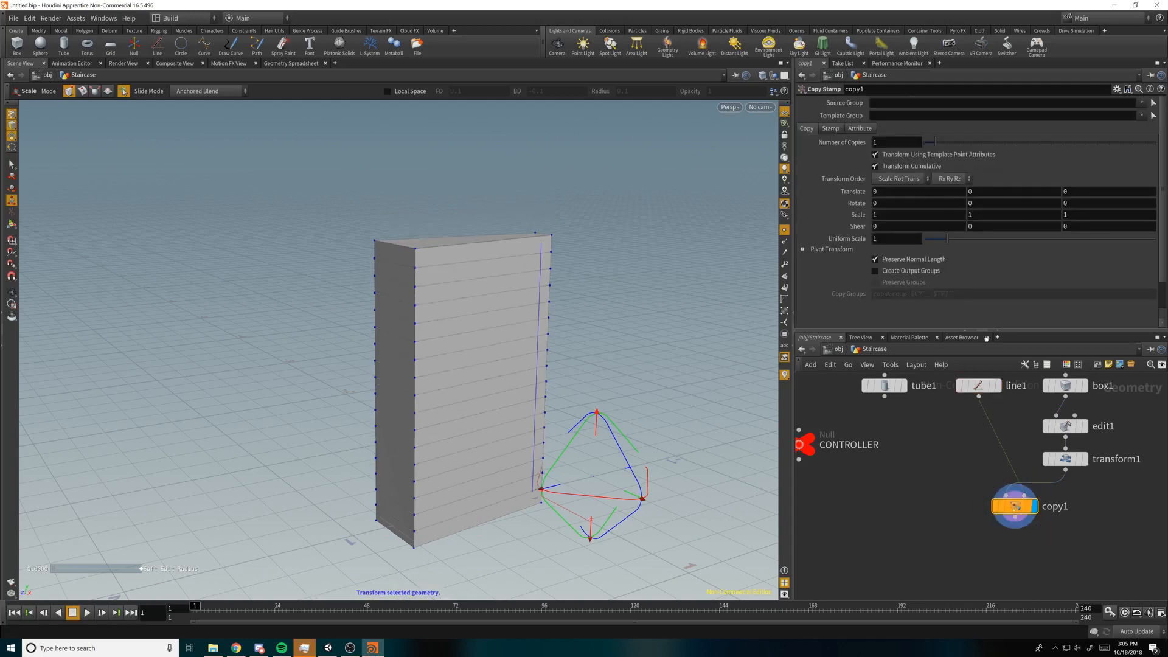
{"action": "mouse_move", "coordinate": [604, 310]}
{"action": "left_mouse_down", "text": "alt"}
{"action": "mouse_move", "coordinate": [572, 286]}
{"action": "mouse_move", "coordinate": [583, 311]}
{"action": "left_mouse_up", "text": "alt"}
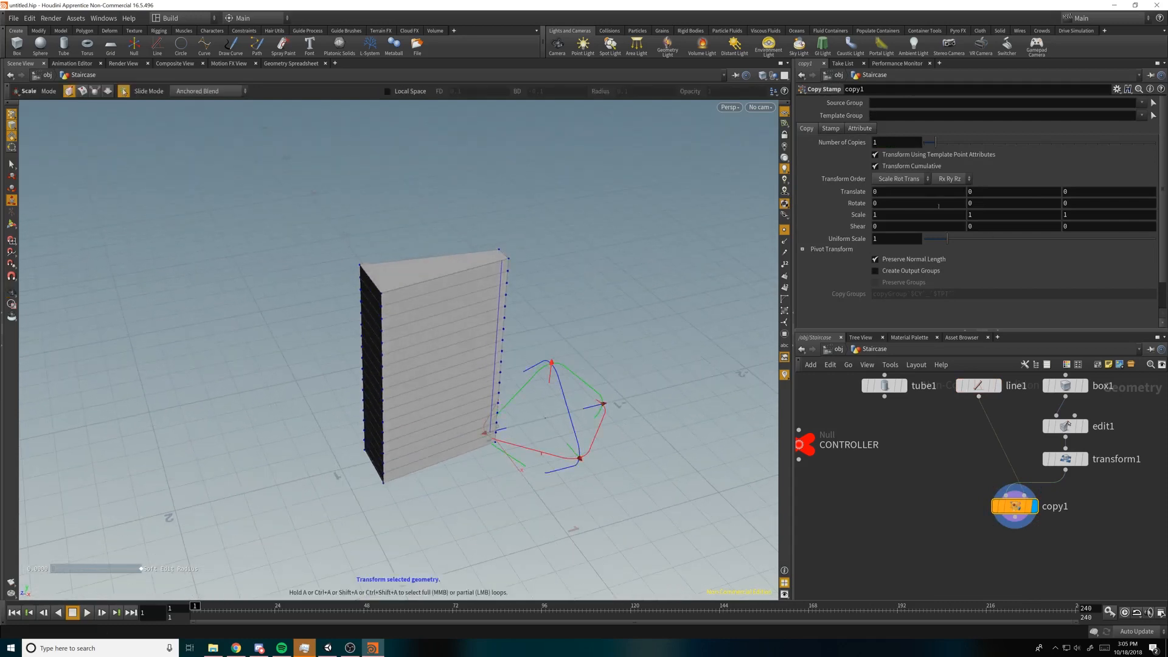
{"action": "left_click", "coordinate": [999, 204]}
{"action": "type", "text": "$"}
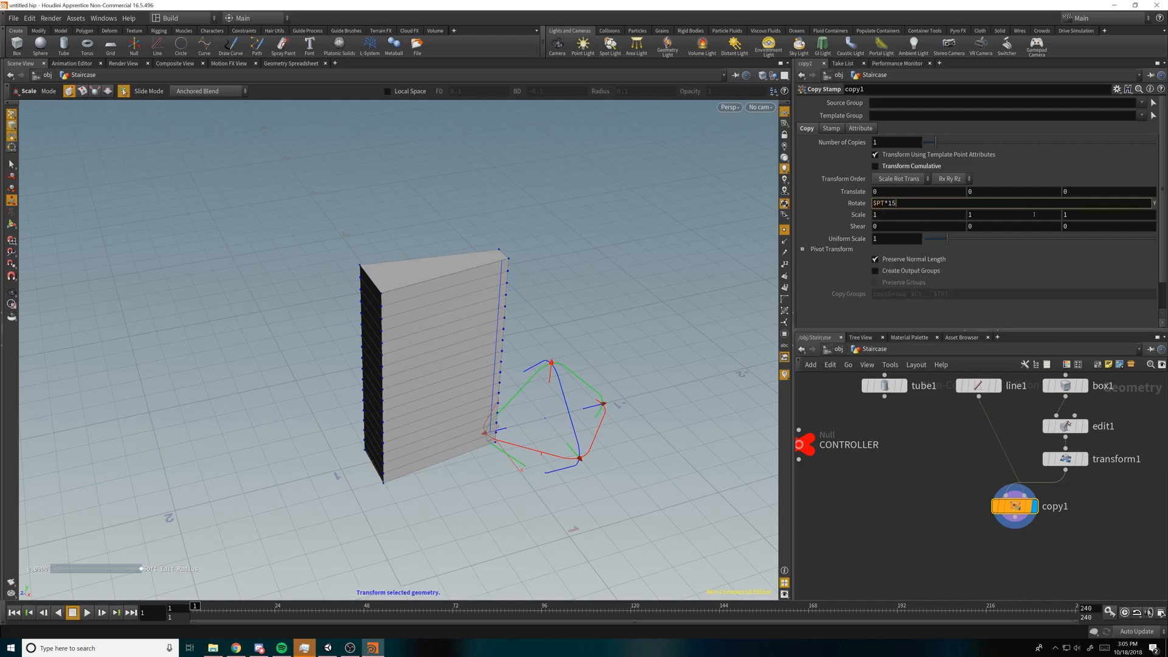
{"action": "type", "text": "PT*15"}
{"action": "key", "text": "Return"}
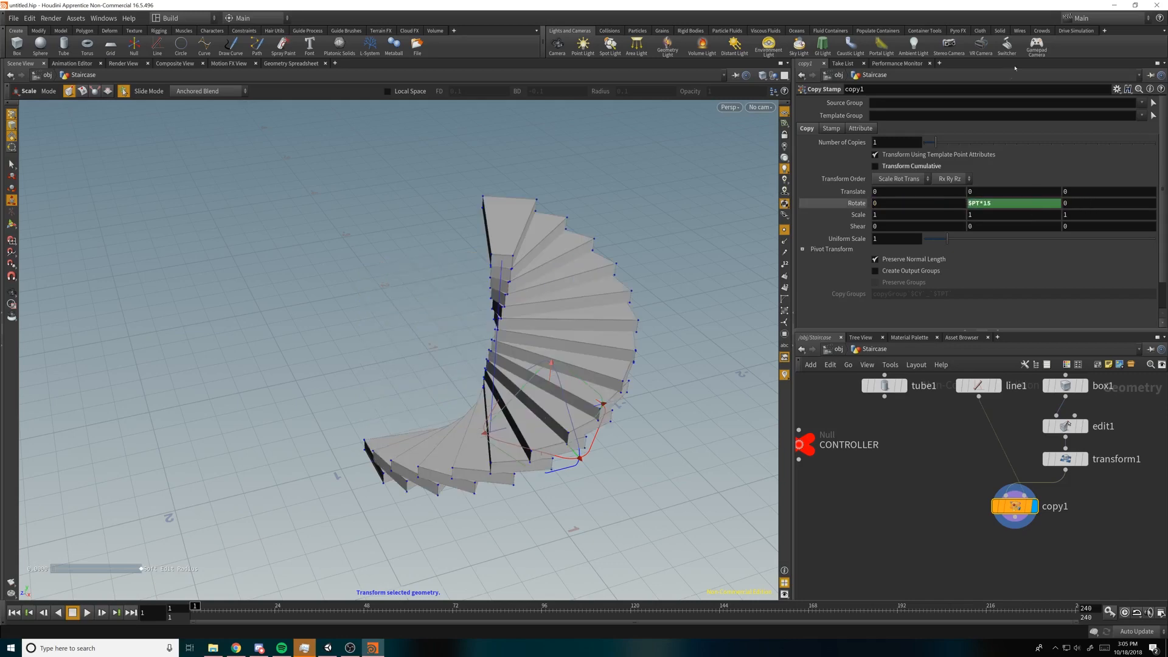
Step: Display line1 with point numbers on and examine how the points are numbered along the line
{"action": "mouse_move", "coordinate": [988, 381]}
{"action": "middle_click_drag", "start_coordinate": [1028, 392], "coordinate": [1028, 438]}
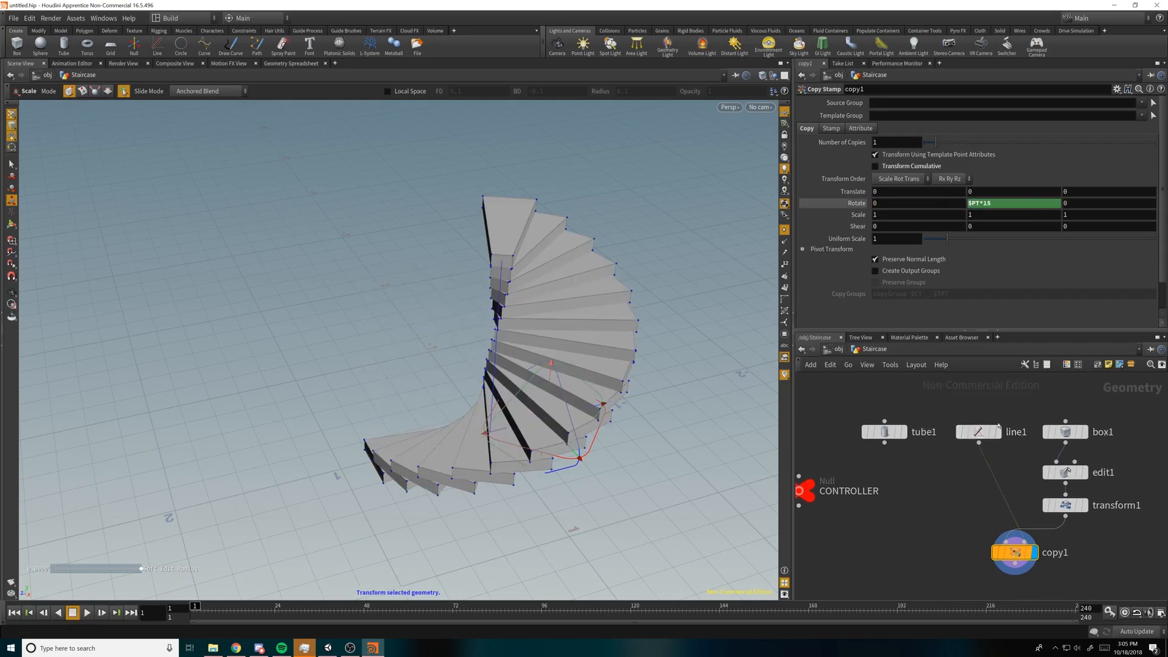
{"action": "left_click", "coordinate": [998, 431]}
{"action": "left_click_drag", "start_coordinate": [577, 335], "coordinate": [598, 256], "text": "alt"}
{"action": "left_click", "coordinate": [978, 432]}
{"action": "middle_click_drag", "start_coordinate": [598, 256], "coordinate": [560, 243], "text": "alt"}
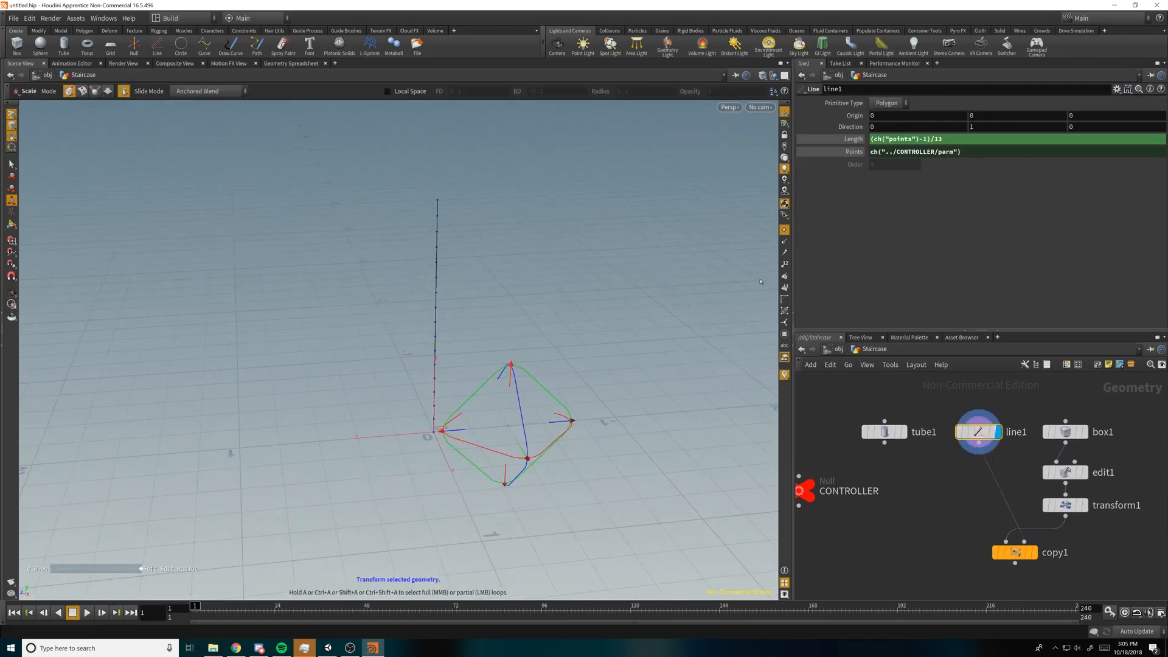
{"action": "left_click", "coordinate": [784, 264]}
{"action": "left_click_drag", "start_coordinate": [570, 289], "coordinate": [568, 261], "text": "alt"}
{"action": "scroll", "coordinate": [568, 261], "scroll_direction": "up", "scroll_amount": 3}
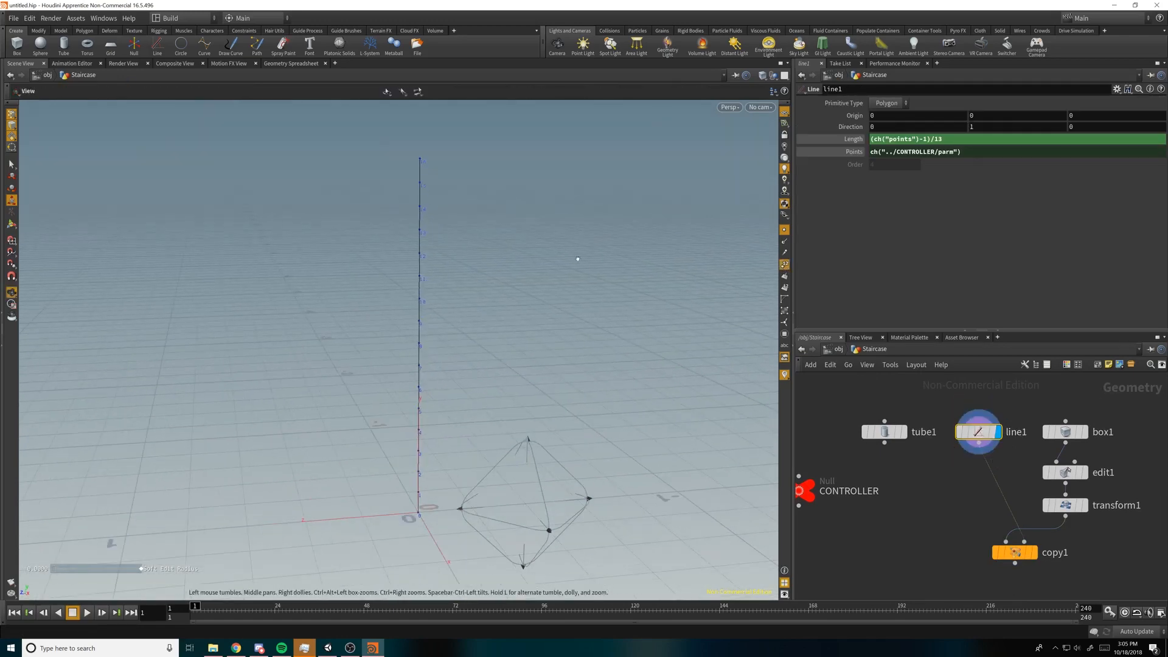
{"action": "key", "text": "e"}
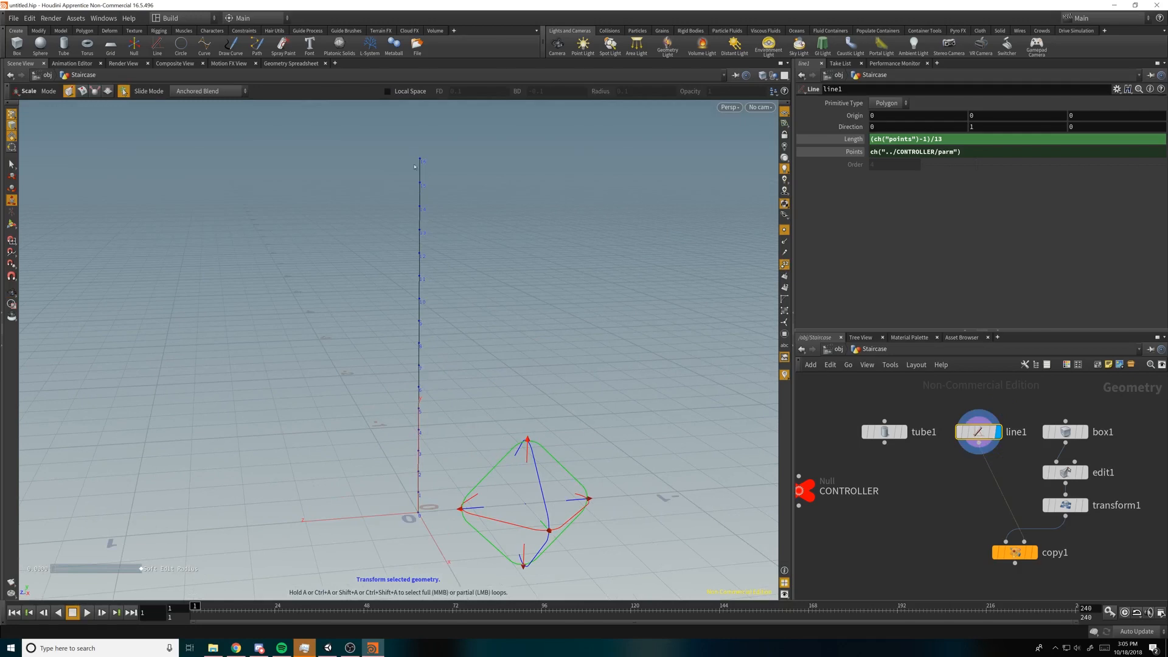
{"action": "right_click_drag", "start_coordinate": [673, 328], "coordinate": [564, 329], "text": "alt"}
{"action": "middle_click_drag", "start_coordinate": [626, 307], "coordinate": [587, 269], "text": "alt"}
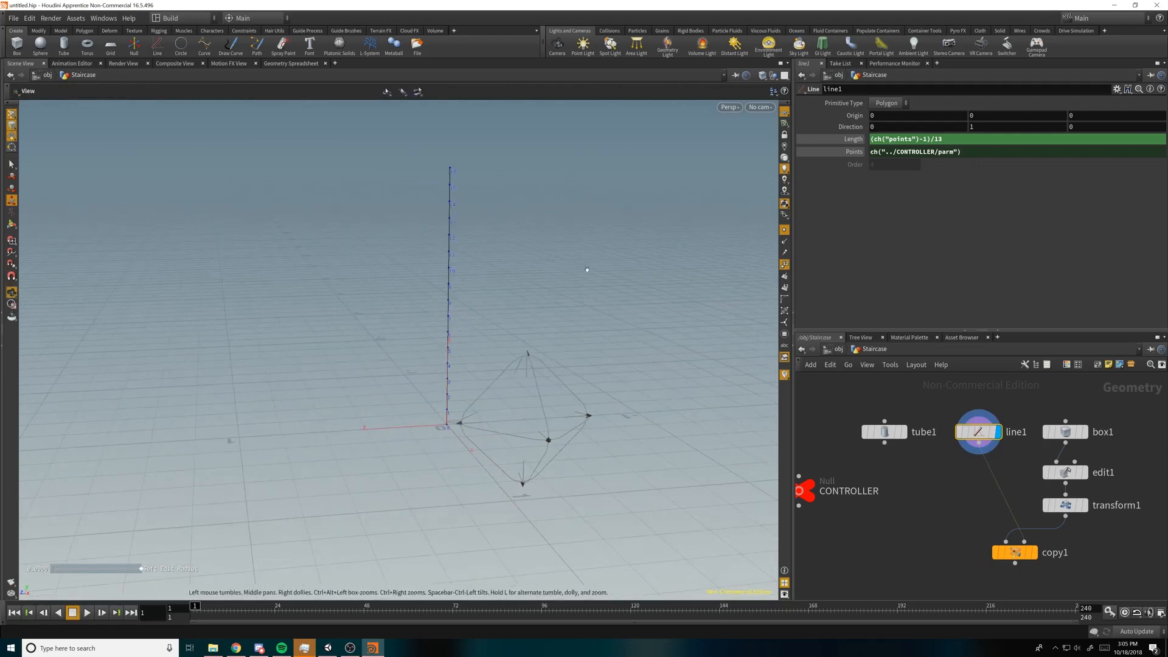
{"action": "left_click_drag", "start_coordinate": [587, 269], "coordinate": [665, 348], "text": "alt"}
Step: Display and select copy1 again, inspect the spiral's point numbers, and hide them
{"action": "mouse_move", "coordinate": [1021, 552]}
{"action": "left_click", "coordinate": [1039, 528]}
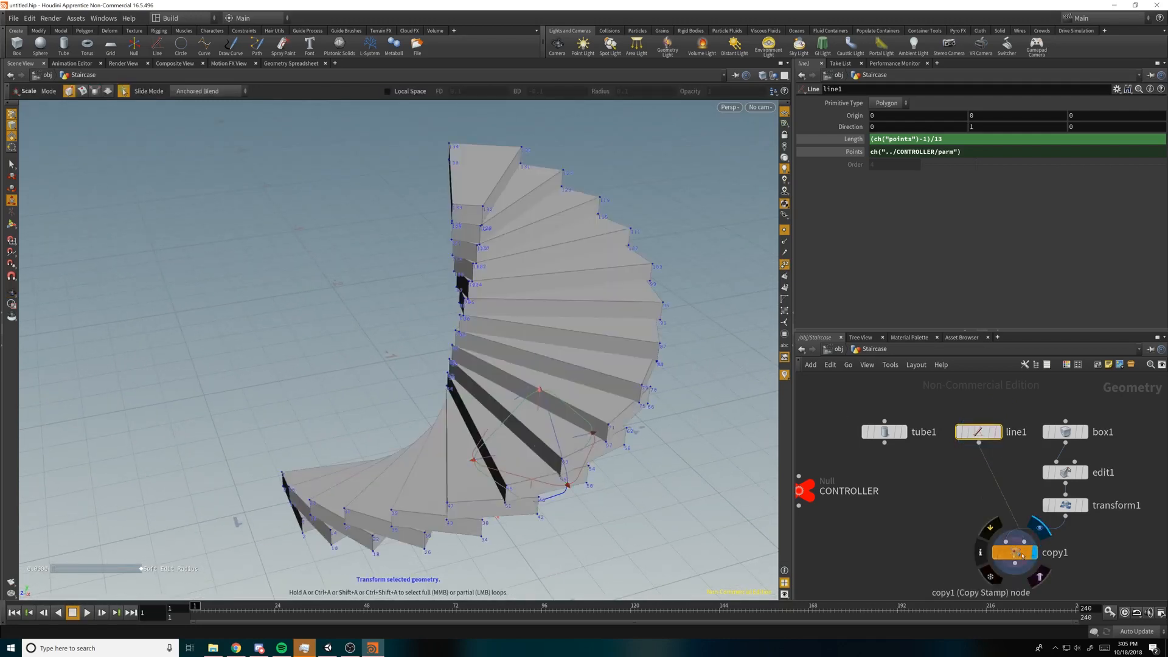
{"action": "left_click", "coordinate": [1021, 554]}
{"action": "right_click_drag", "start_coordinate": [660, 231], "coordinate": [587, 237], "text": "alt"}
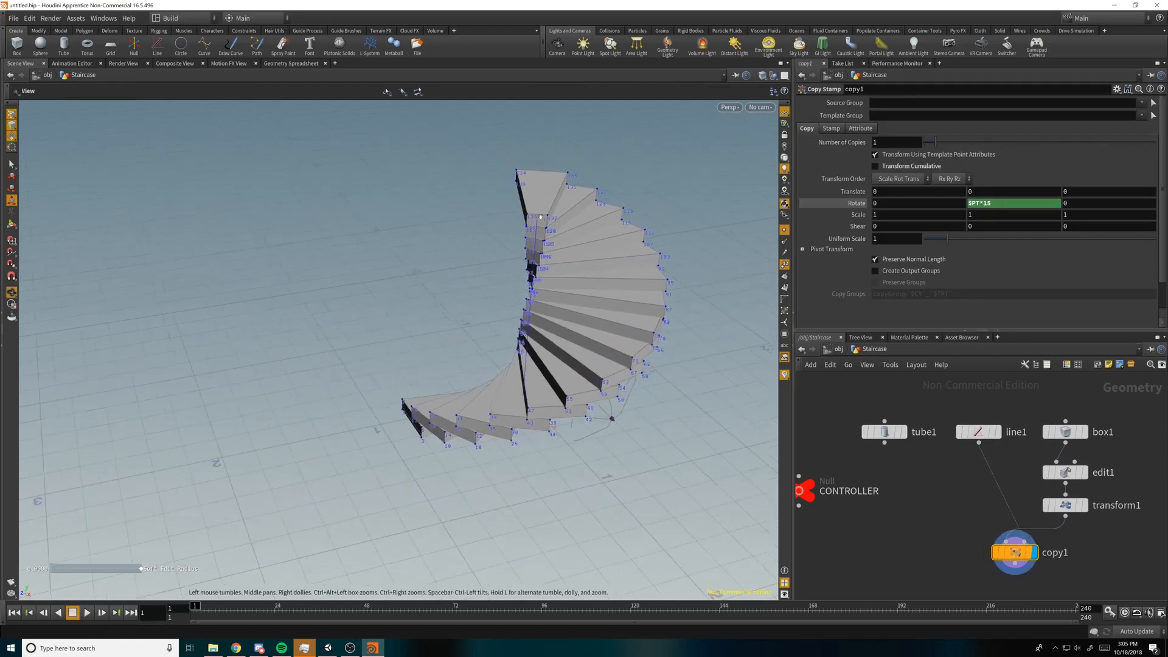
{"action": "middle_click_drag", "start_coordinate": [593, 255], "coordinate": [511, 224], "text": "alt"}
{"action": "left_click_drag", "start_coordinate": [511, 224], "coordinate": [676, 244], "text": "alt"}
Step: Change copy1's Y rotation expression to $PT*20
{"action": "left_click", "coordinate": [1028, 205]}
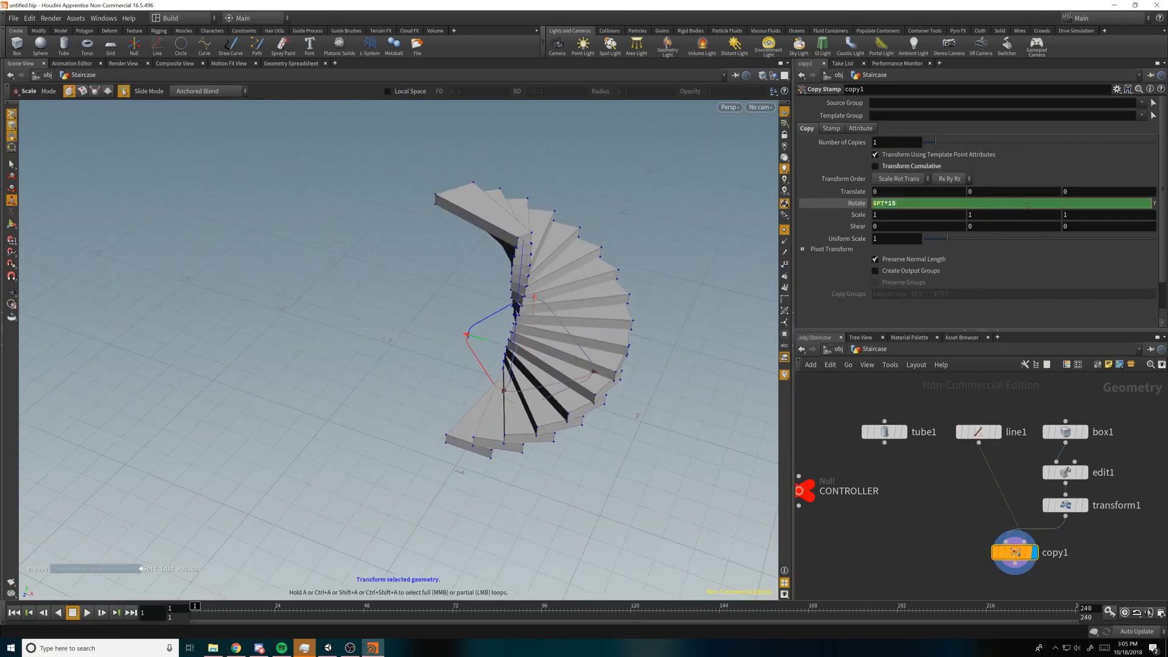
{"action": "type", "text": "20"}
{"action": "key", "text": "Return"}
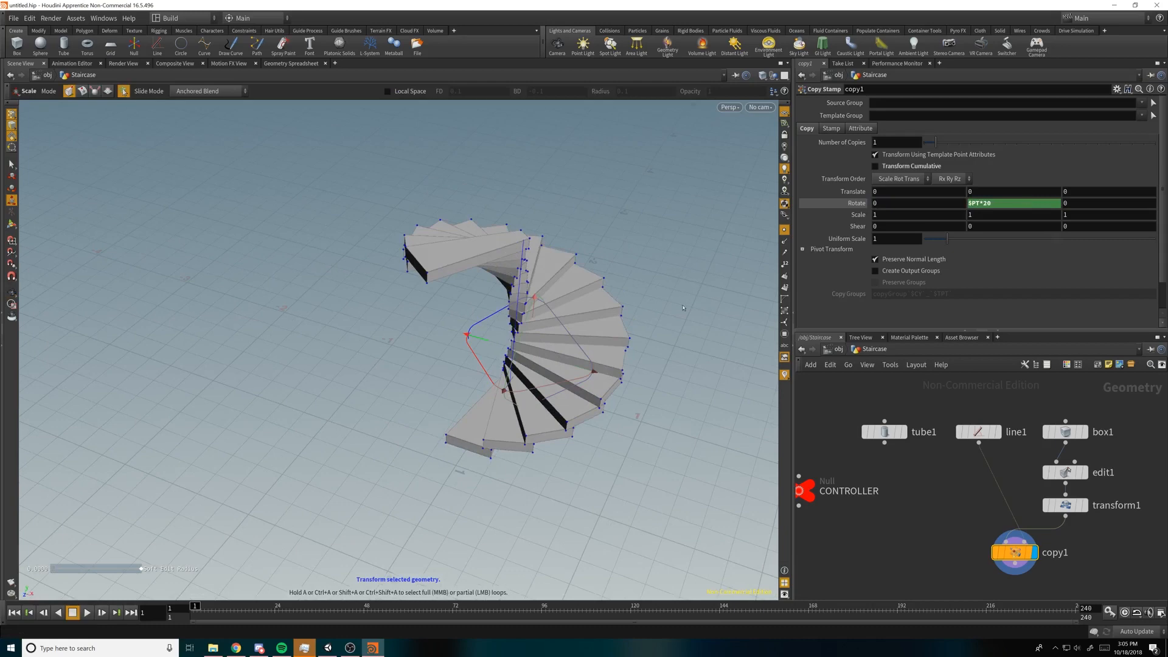
Step: Add a Merge node that combines copy1 and tube1, and display it to show the steps with the central pole
{"action": "left_click_drag", "start_coordinate": [683, 308], "coordinate": [641, 278], "text": "alt"}
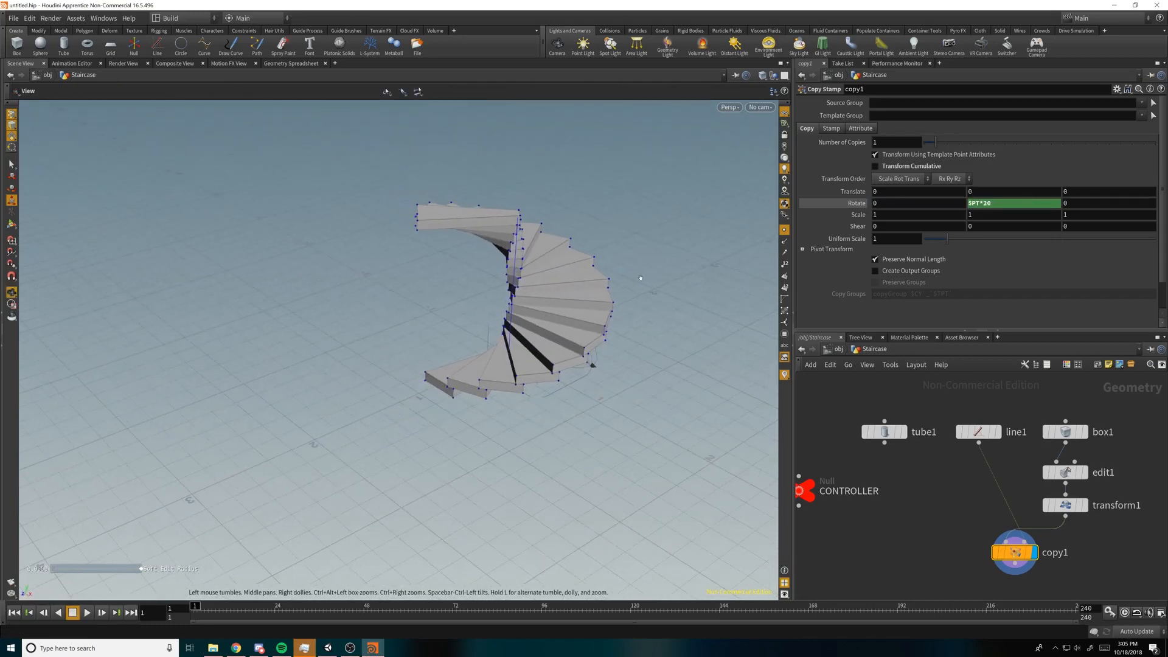
{"action": "middle_click_drag", "start_coordinate": [641, 278], "coordinate": [623, 261], "text": "alt"}
{"action": "middle_click_drag", "start_coordinate": [955, 571], "coordinate": [970, 509]}
{"action": "key", "text": "Tab"}
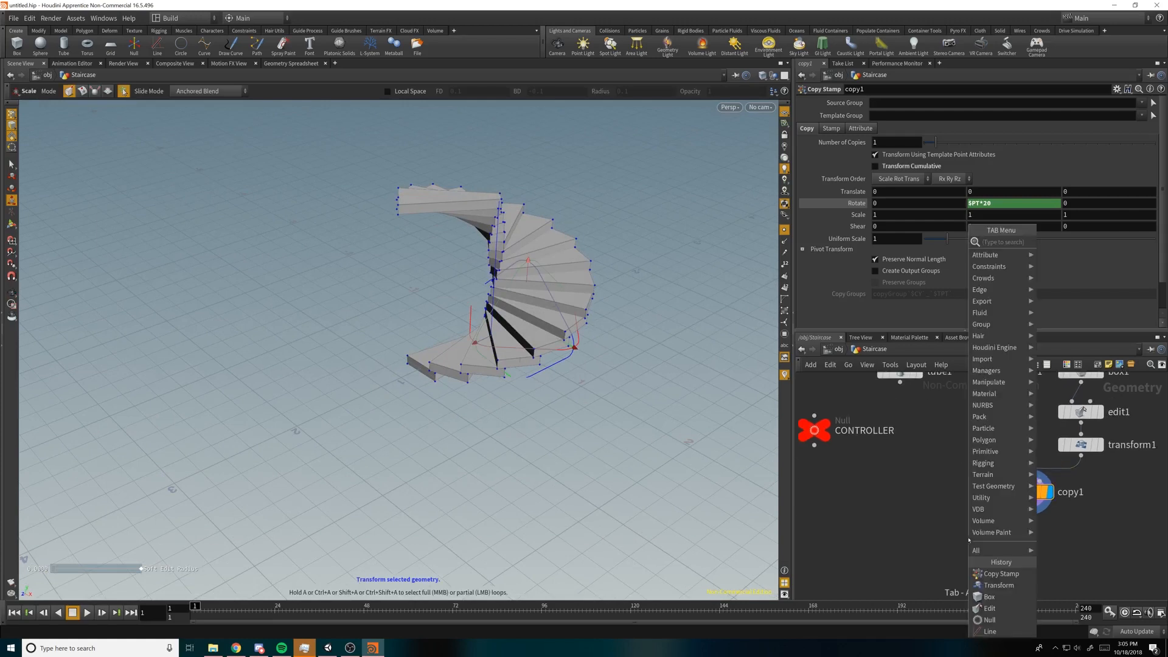
{"action": "type", "text": "merge"}
{"action": "key", "text": "Return"}
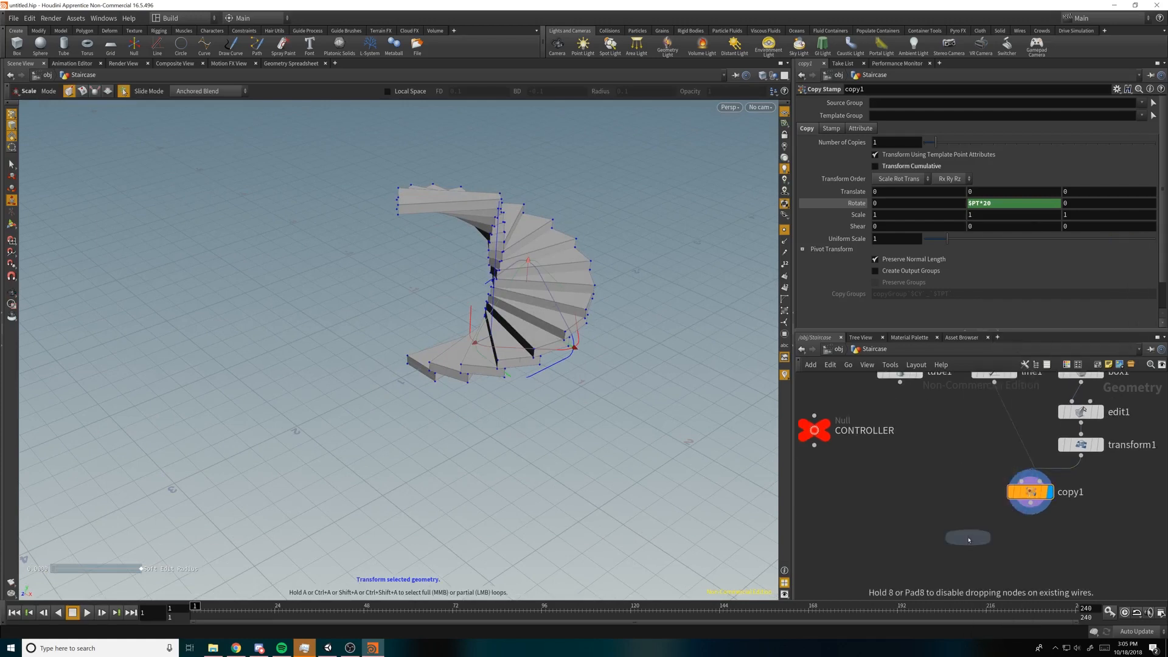
{"action": "left_click", "coordinate": [968, 540]}
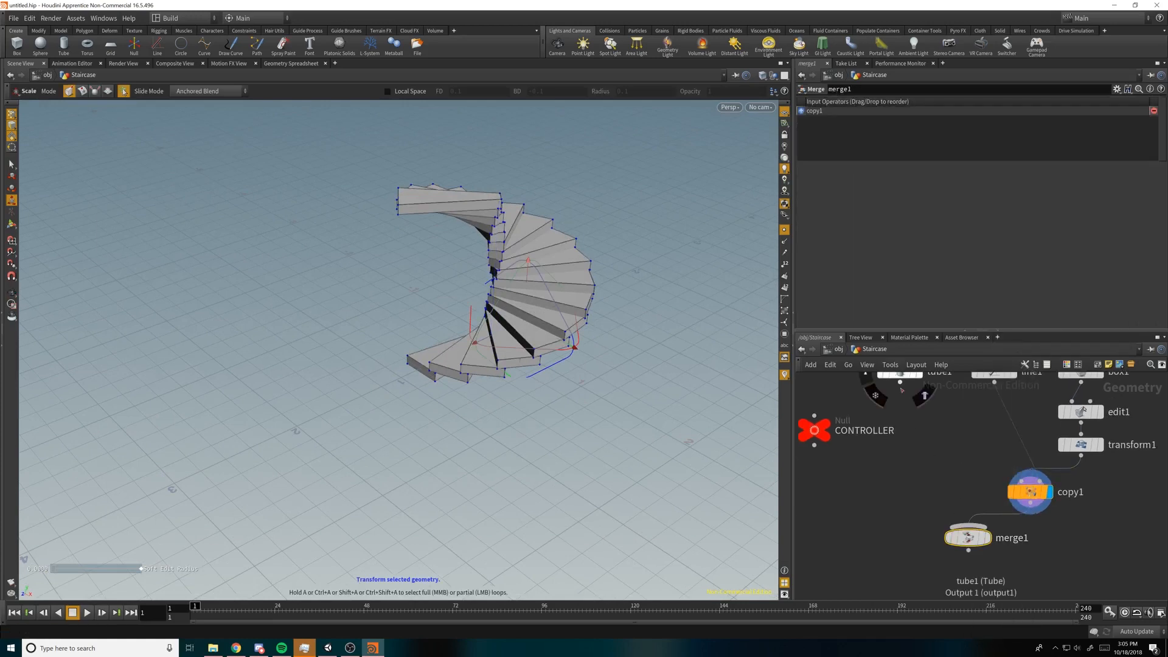
{"action": "left_click", "coordinate": [982, 538]}
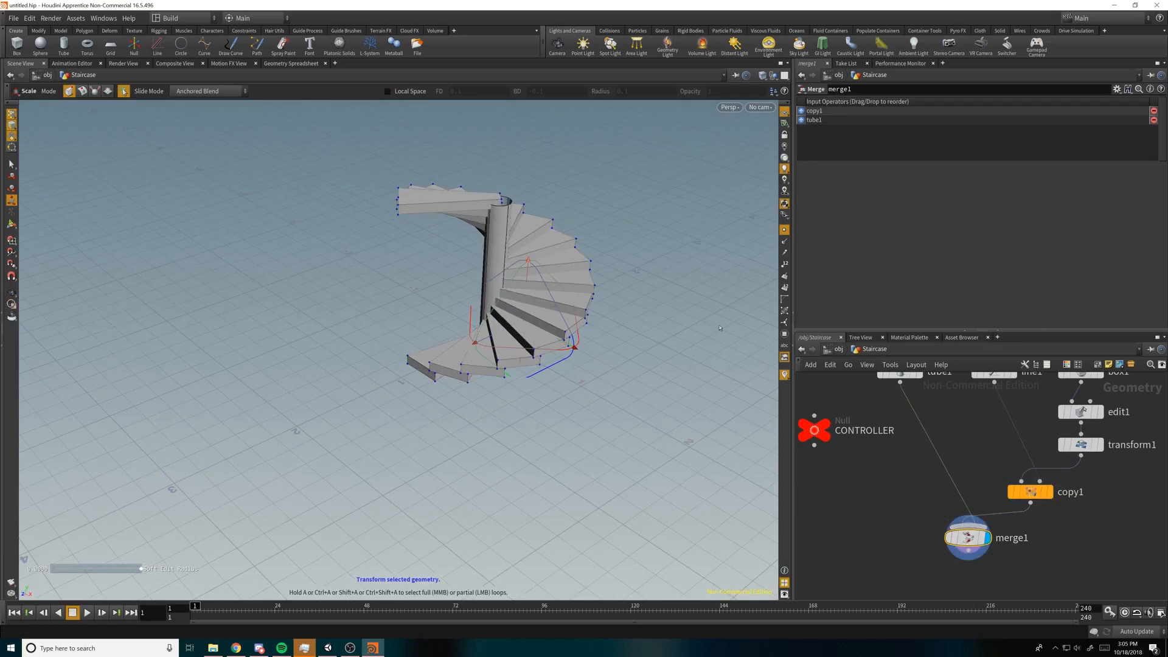
Step: Set the CONTROLLER null's Height to 36 and inspect the taller merged staircase
{"action": "left_click", "coordinate": [814, 431]}
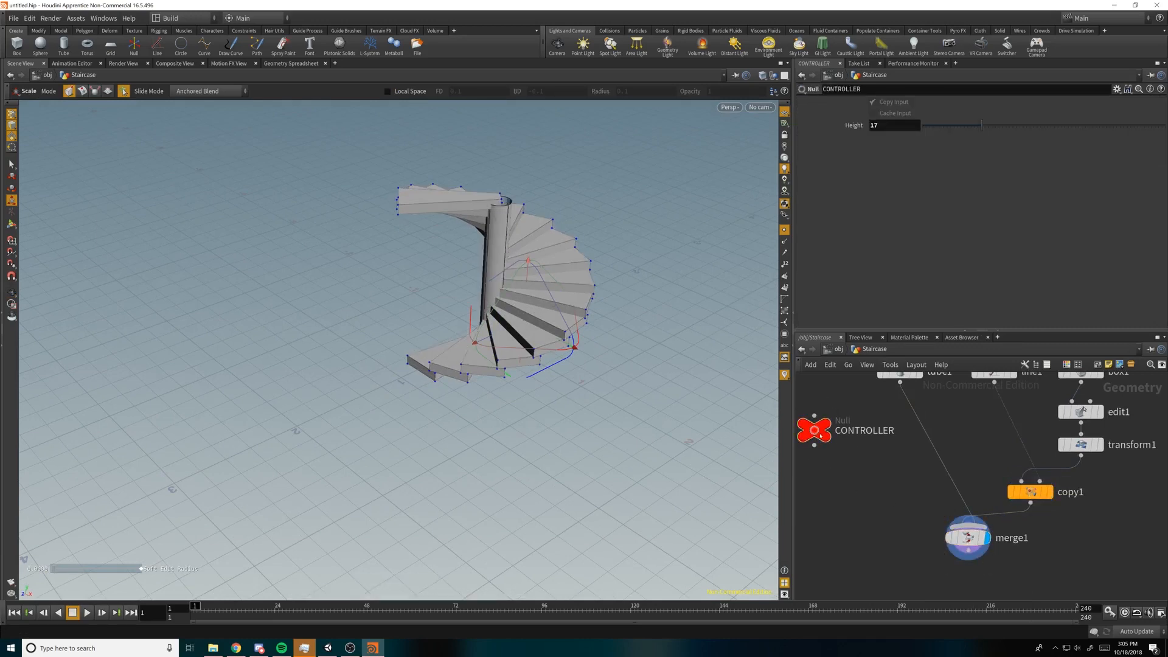
{"action": "right_click_drag", "start_coordinate": [657, 262], "coordinate": [579, 172], "text": "alt"}
{"action": "middle_click_drag", "start_coordinate": [579, 172], "coordinate": [529, 223], "text": "alt"}
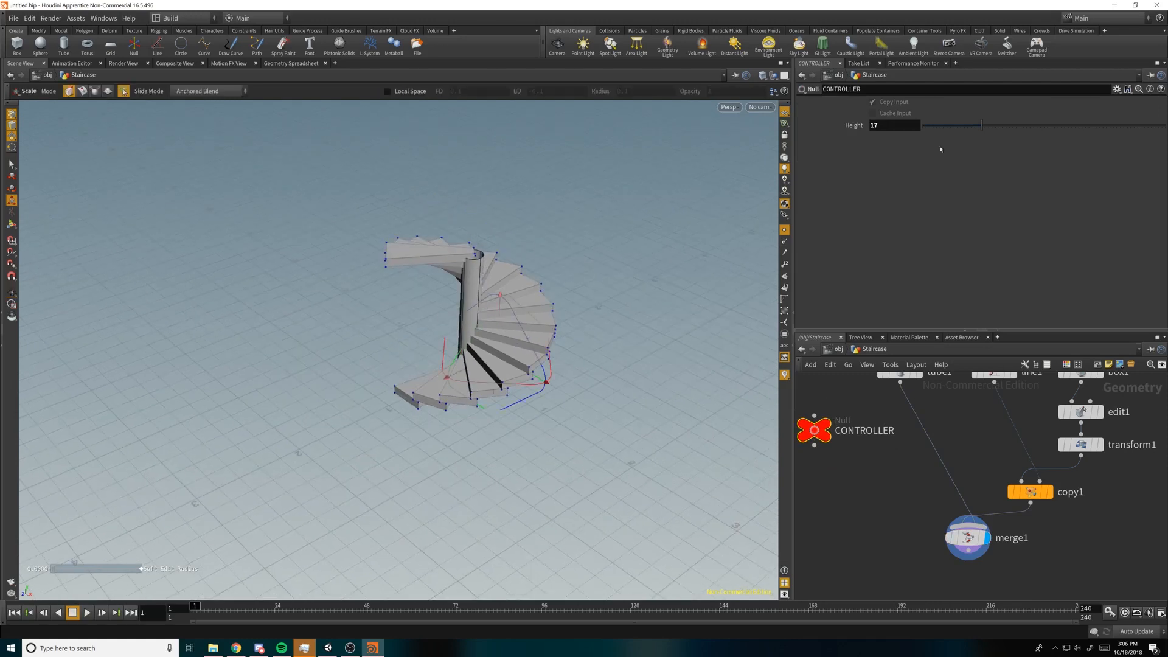
{"action": "left_click_drag", "start_coordinate": [981, 123], "coordinate": [1048, 133]}
{"action": "middle_click_drag", "start_coordinate": [633, 265], "coordinate": [630, 345], "text": "alt"}
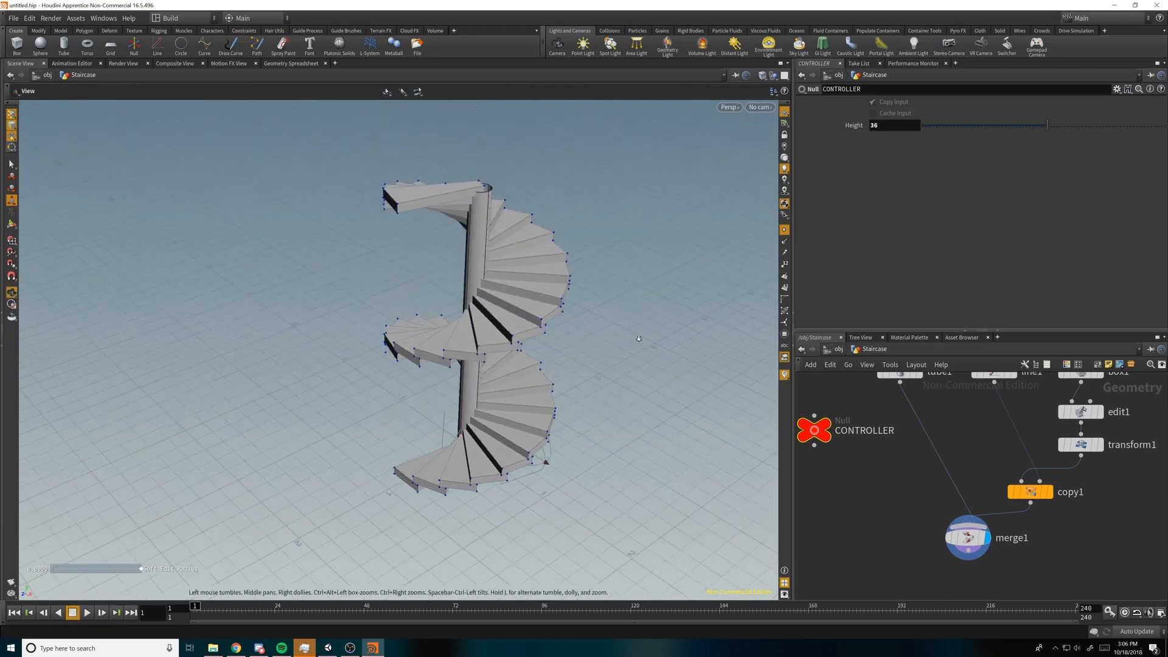
{"action": "left_click_drag", "start_coordinate": [630, 345], "coordinate": [615, 326], "text": "alt"}
{"action": "middle_click_drag", "start_coordinate": [615, 327], "coordinate": [602, 250], "text": "alt"}
{"action": "right_click_drag", "start_coordinate": [603, 250], "coordinate": [649, 281], "text": "alt"}
{"action": "left_click_drag", "start_coordinate": [649, 282], "coordinate": [649, 310], "text": "alt"}
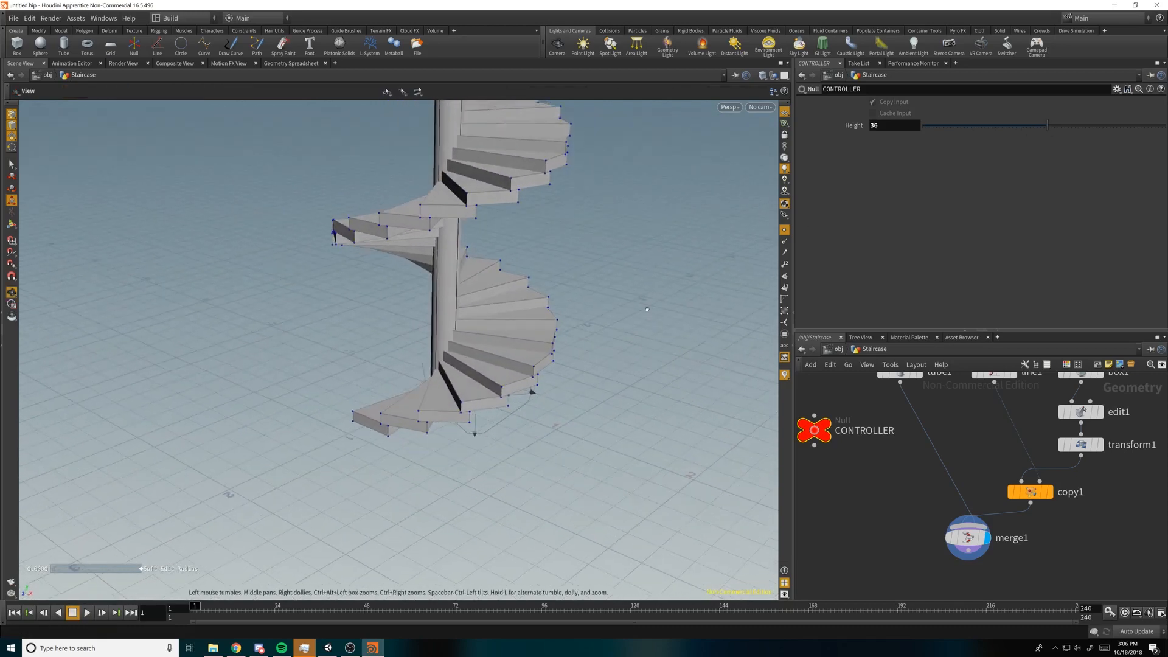
Step: Rearrange the network so line1 sits on the opposite side of the box1, edit1 and transform1 chain
{"action": "middle_click_drag", "start_coordinate": [999, 544], "coordinate": [972, 558]}
{"action": "left_click_drag", "start_coordinate": [940, 555], "coordinate": [924, 593]}
{"action": "scroll", "coordinate": [1049, 556], "scroll_direction": "down", "scroll_amount": 1}
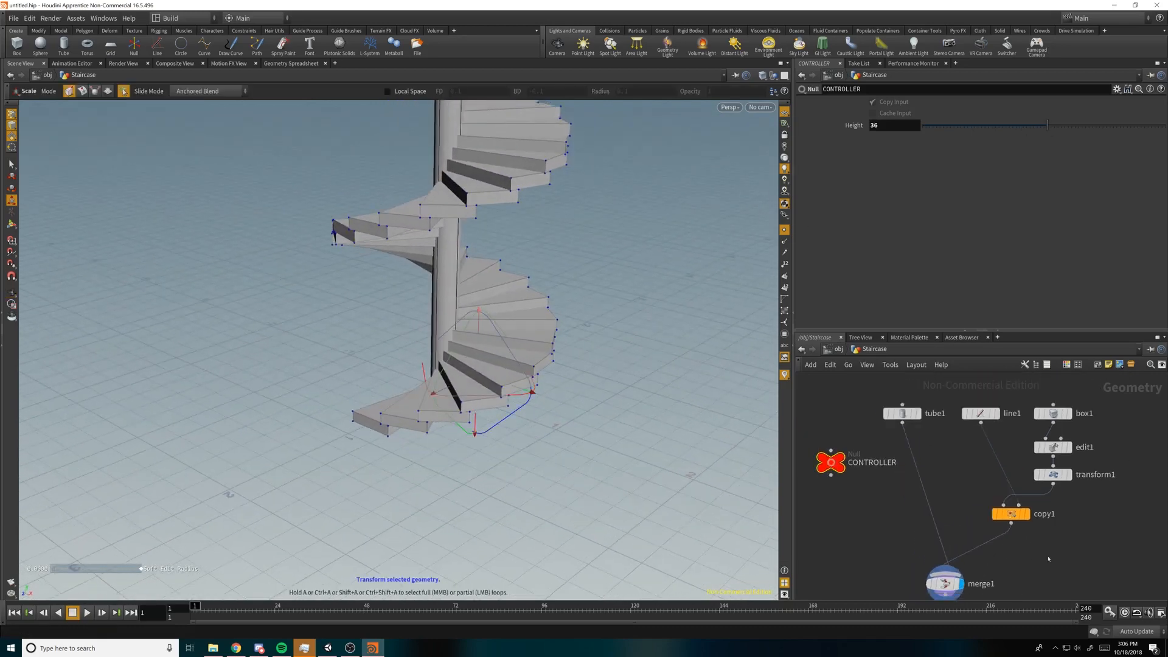
{"action": "middle_click_drag", "start_coordinate": [1123, 552], "coordinate": [1061, 534]}
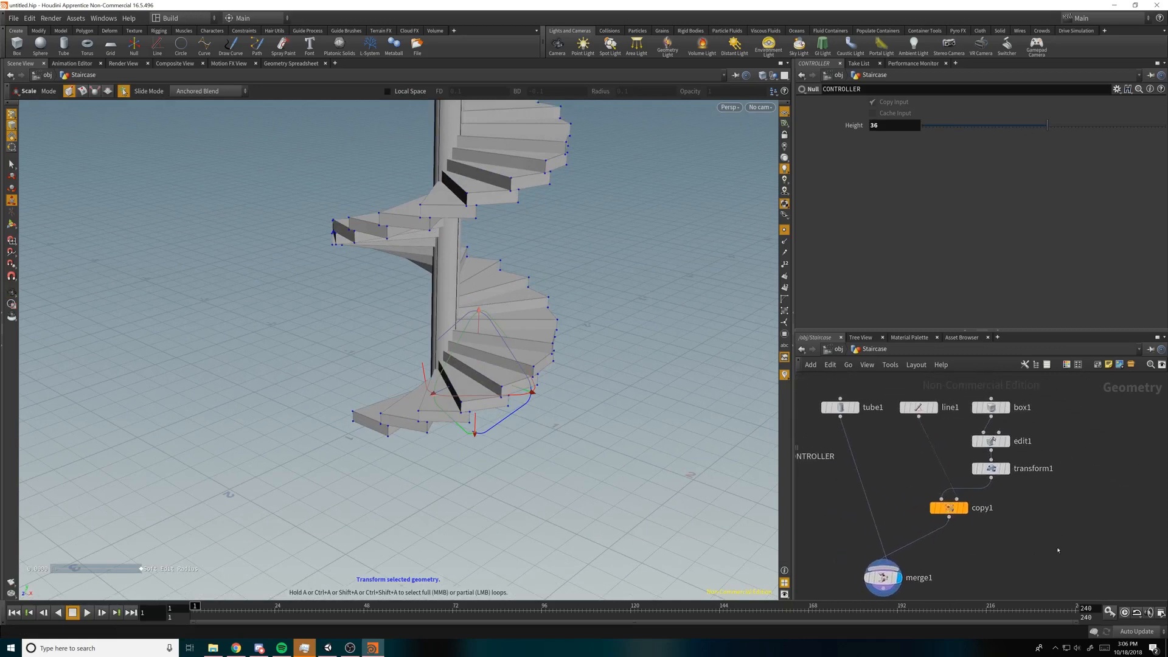
{"action": "left_click_drag", "start_coordinate": [1057, 550], "coordinate": [1068, 412]}
{"action": "left_click", "coordinate": [920, 408]}
{"action": "left_click_drag", "start_coordinate": [933, 397], "coordinate": [928, 458]}
{"action": "left_click_drag", "start_coordinate": [1060, 409], "coordinate": [994, 417]}
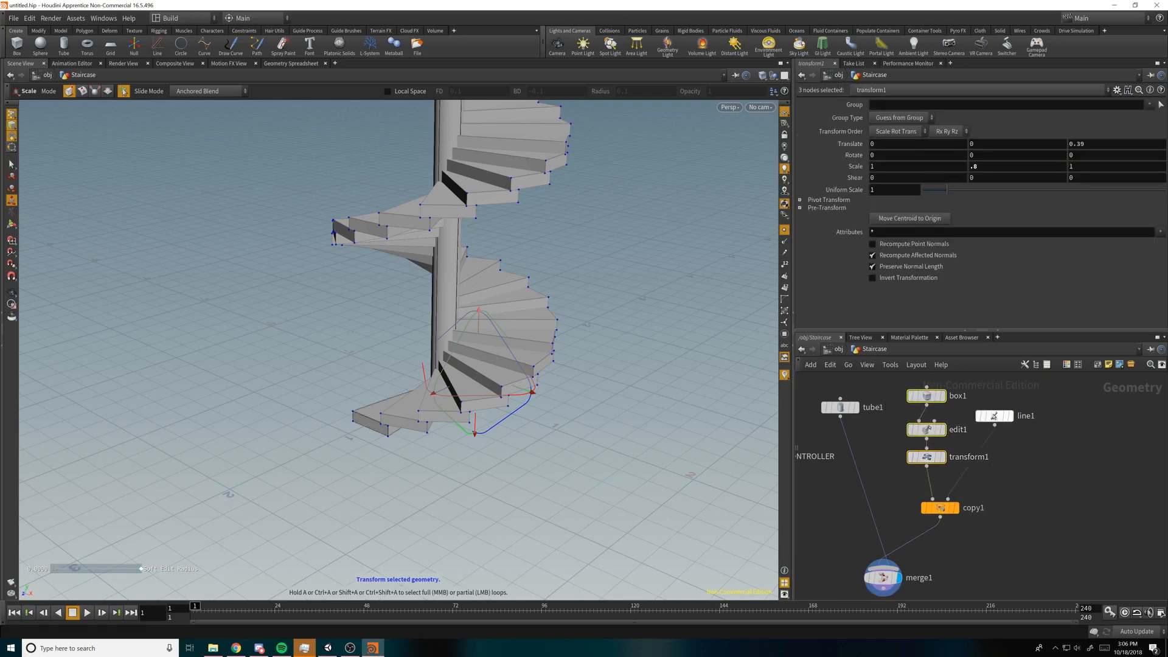
{"action": "left_click", "coordinate": [1026, 464]}
{"action": "middle_click_drag", "start_coordinate": [1026, 464], "coordinate": [990, 458]}
Step: Add a Transform node fed by line1
{"action": "left_click", "coordinate": [958, 419]}
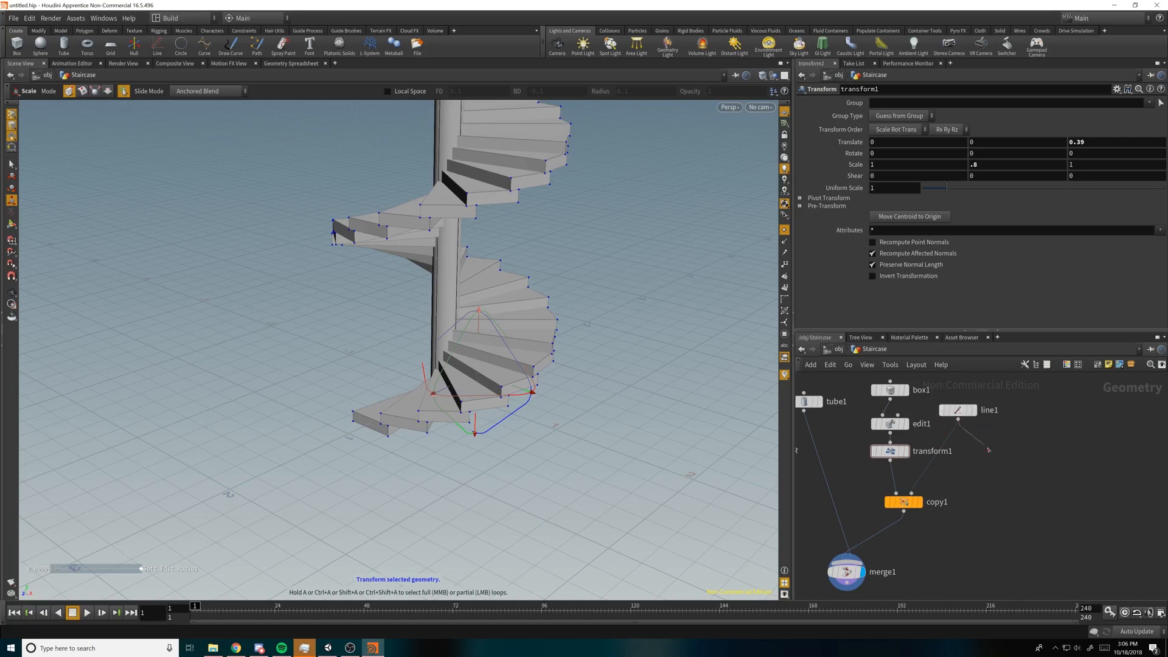
{"action": "key", "text": "Tab"}
{"action": "type", "text": "trans"}
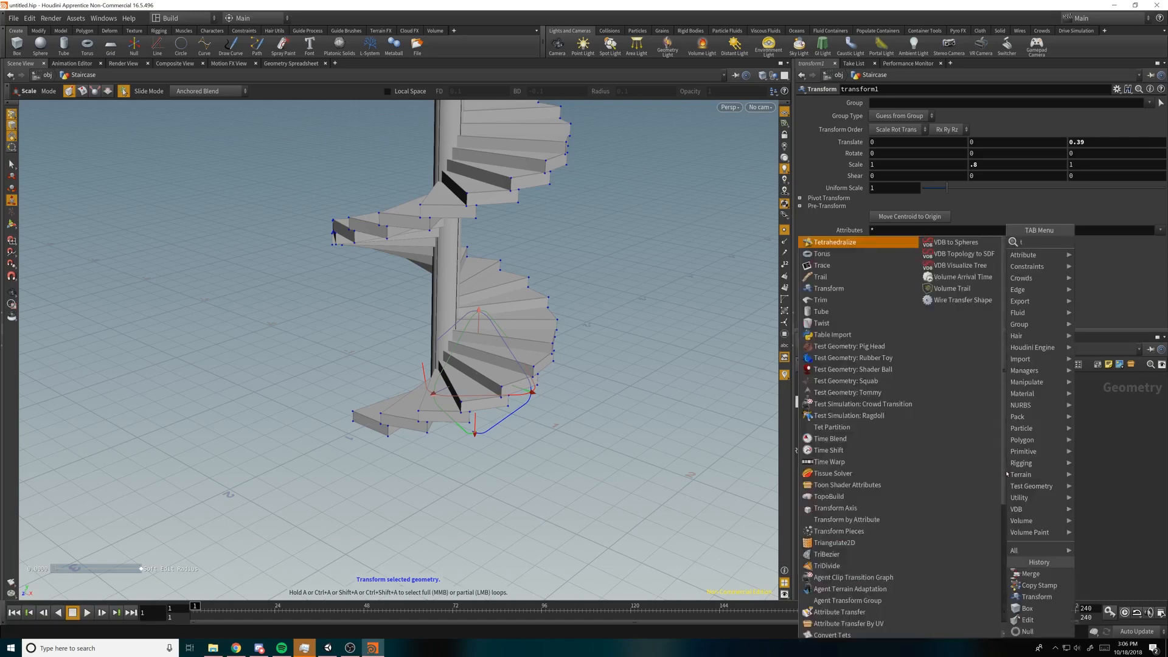
{"action": "key", "text": "Return"}
{"action": "left_click", "coordinate": [1007, 474]}
{"action": "scroll", "coordinate": [954, 492], "scroll_direction": "down", "scroll_amount": 2}
{"action": "middle_click_drag", "start_coordinate": [954, 491], "coordinate": [1045, 496]}
{"action": "scroll", "coordinate": [1050, 496], "scroll_direction": "up", "scroll_amount": 1}
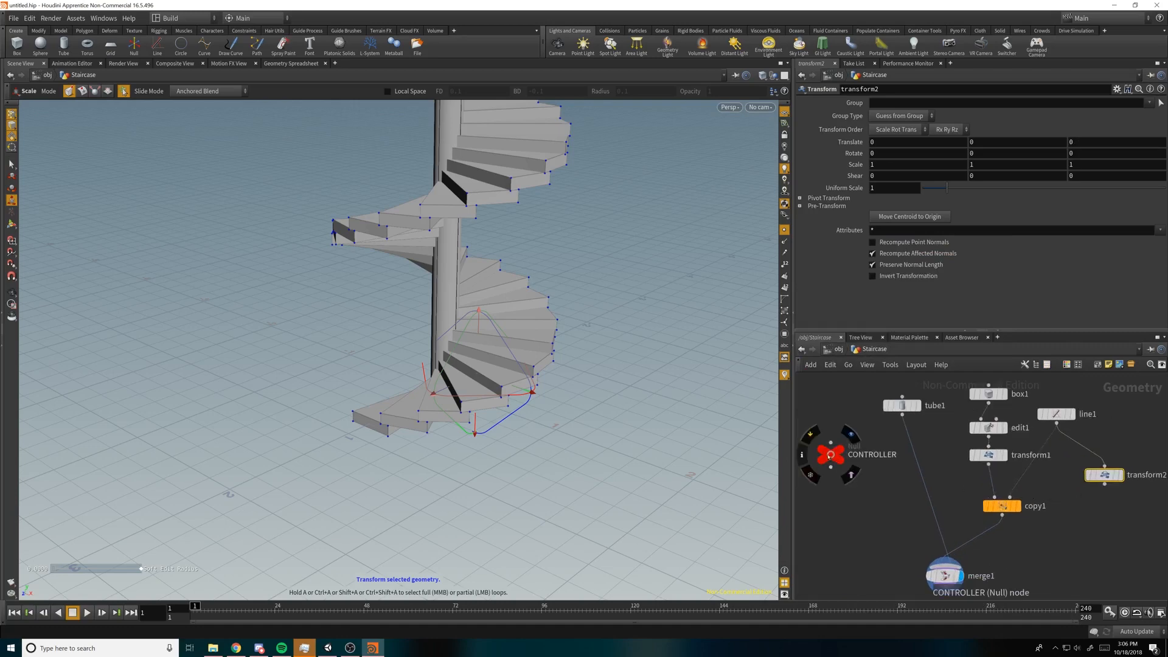
Step: Add a float parameter labelled Railing Height to the CONTROLLER null's parameter interface
{"action": "left_click", "coordinate": [830, 455]}
{"action": "left_click", "coordinate": [1116, 89]}
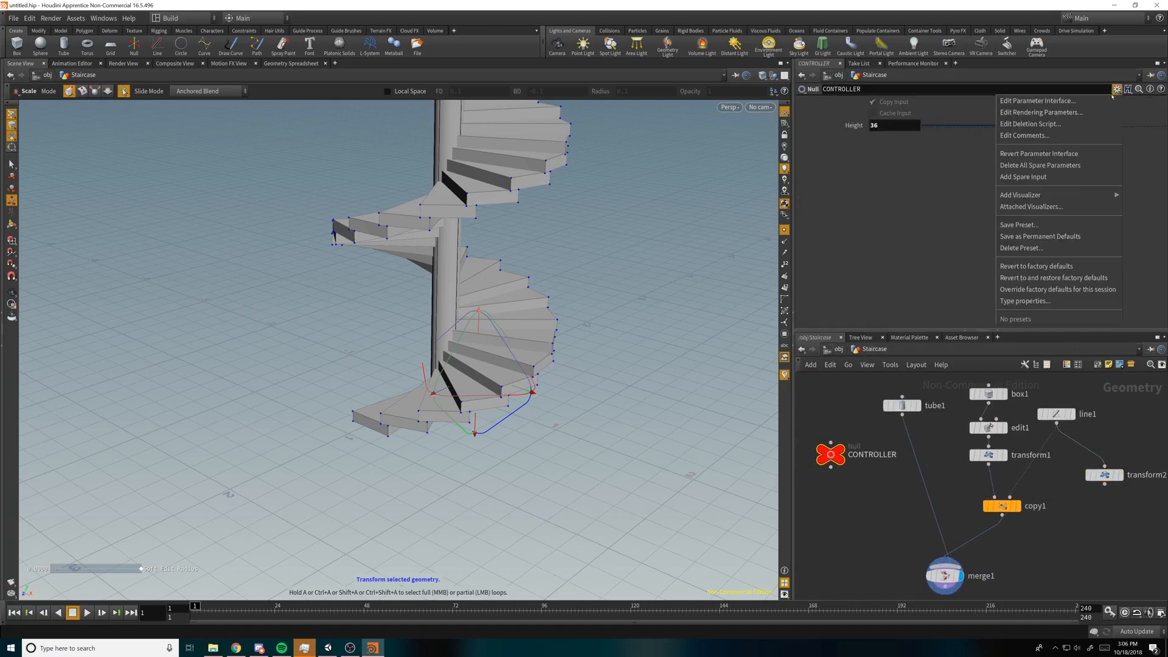
{"action": "left_click", "coordinate": [1058, 100]}
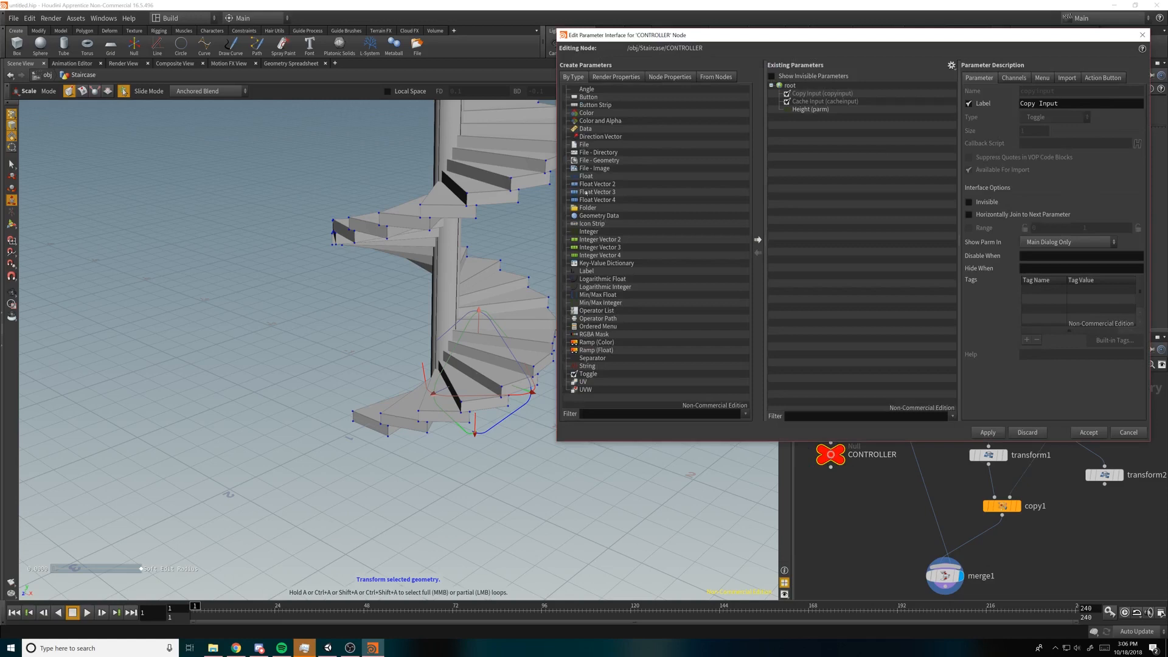
{"action": "left_click_drag", "start_coordinate": [588, 174], "coordinate": [789, 86]}
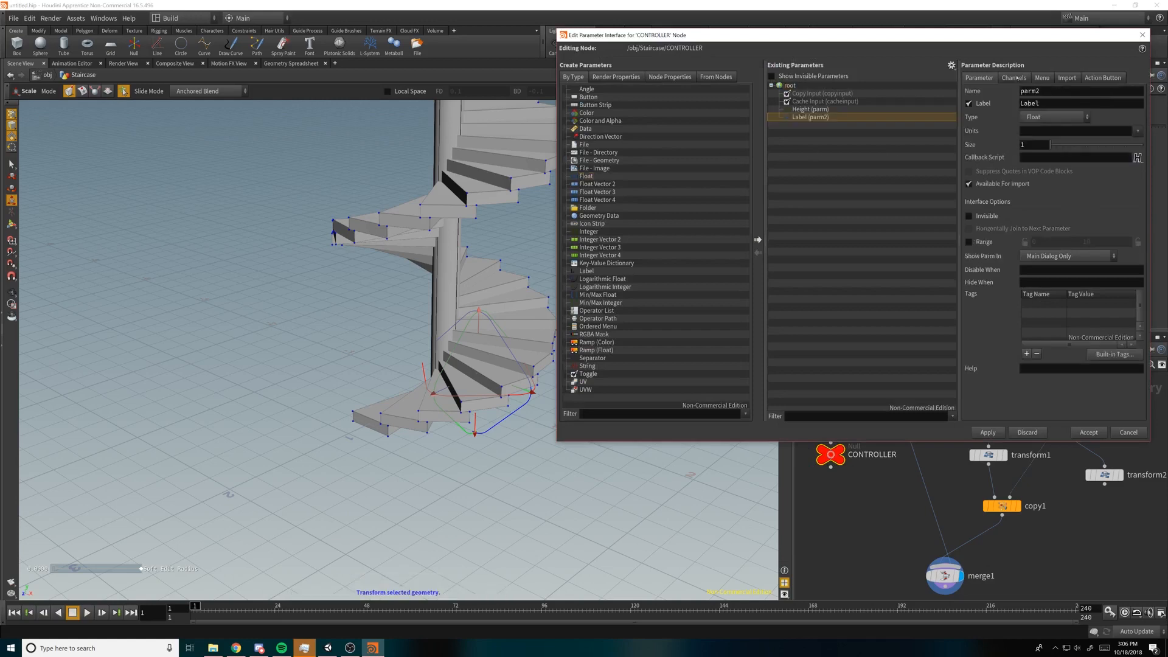
{"action": "left_click_drag", "start_coordinate": [1033, 42], "coordinate": [1019, 74]}
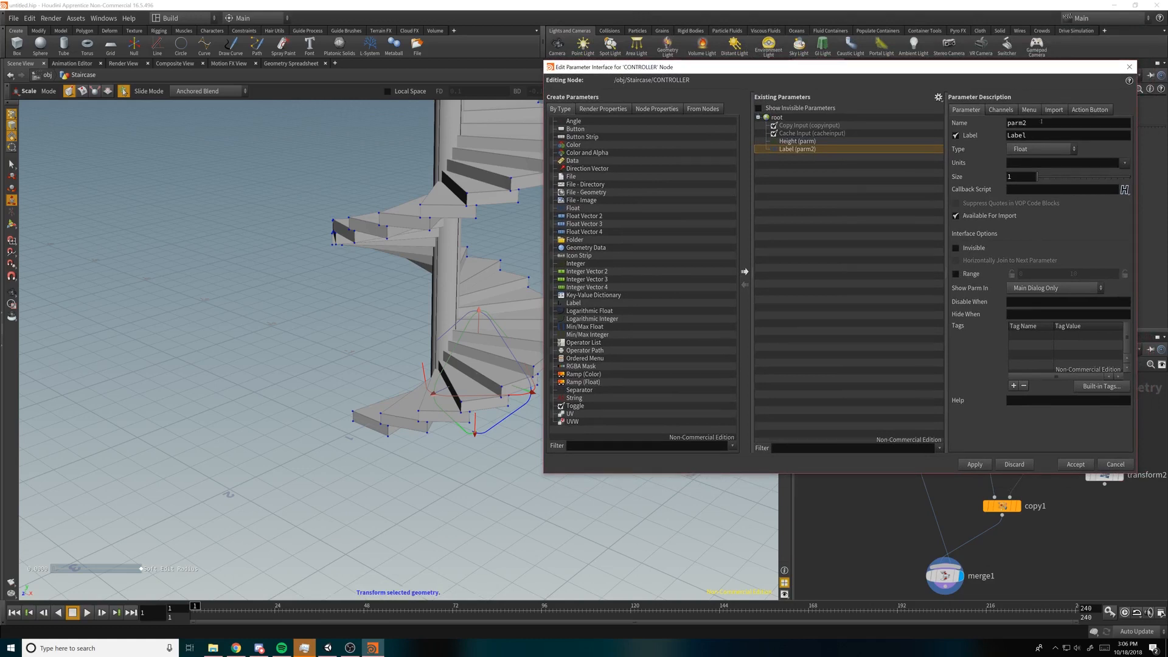
{"action": "double_click", "coordinate": [1046, 132]}
{"action": "type", "text": "Railing Height"}
{"action": "key", "text": "Return"}
Step: Give the Railing Height parameter a 0 to 1 range, accept the interface changes, and set its value to .5
{"action": "left_click", "coordinate": [955, 274]}
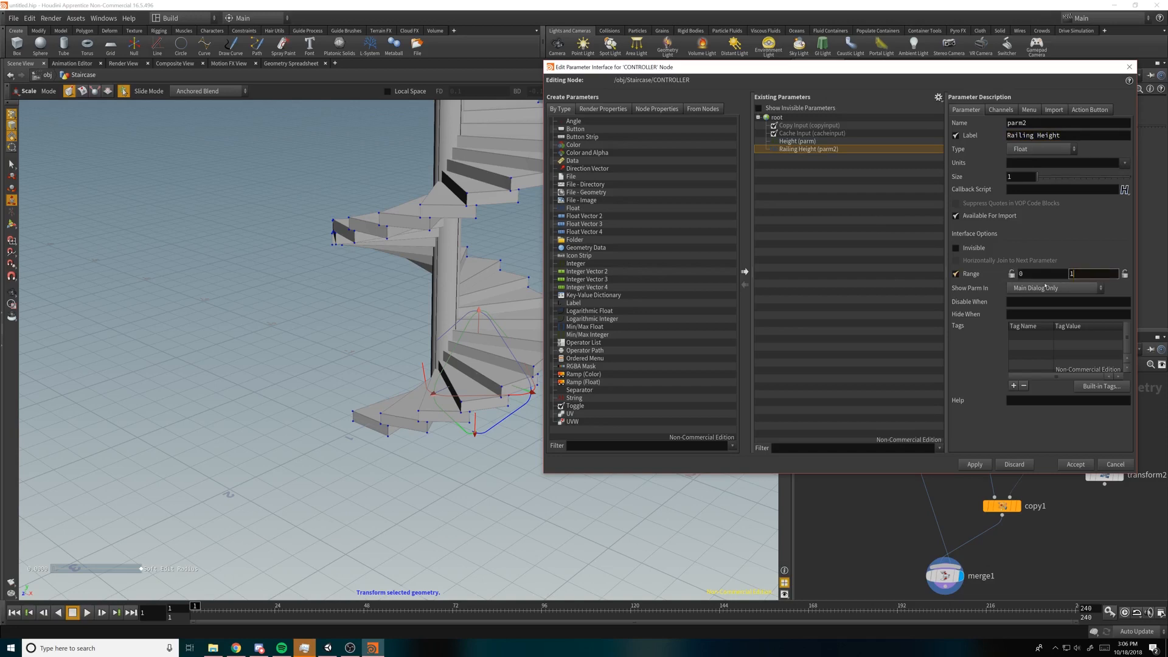
{"action": "key", "text": "Return"}
{"action": "left_click", "coordinate": [1086, 465]}
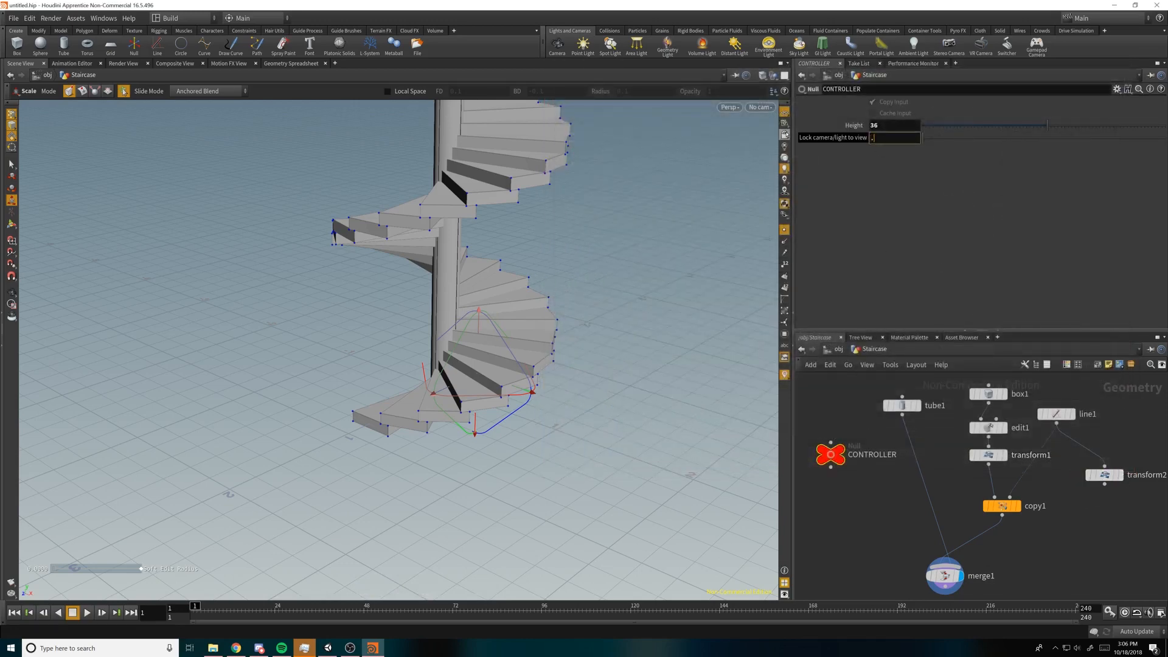
{"action": "type", "text": ".5"}
{"action": "key", "text": "Return"}
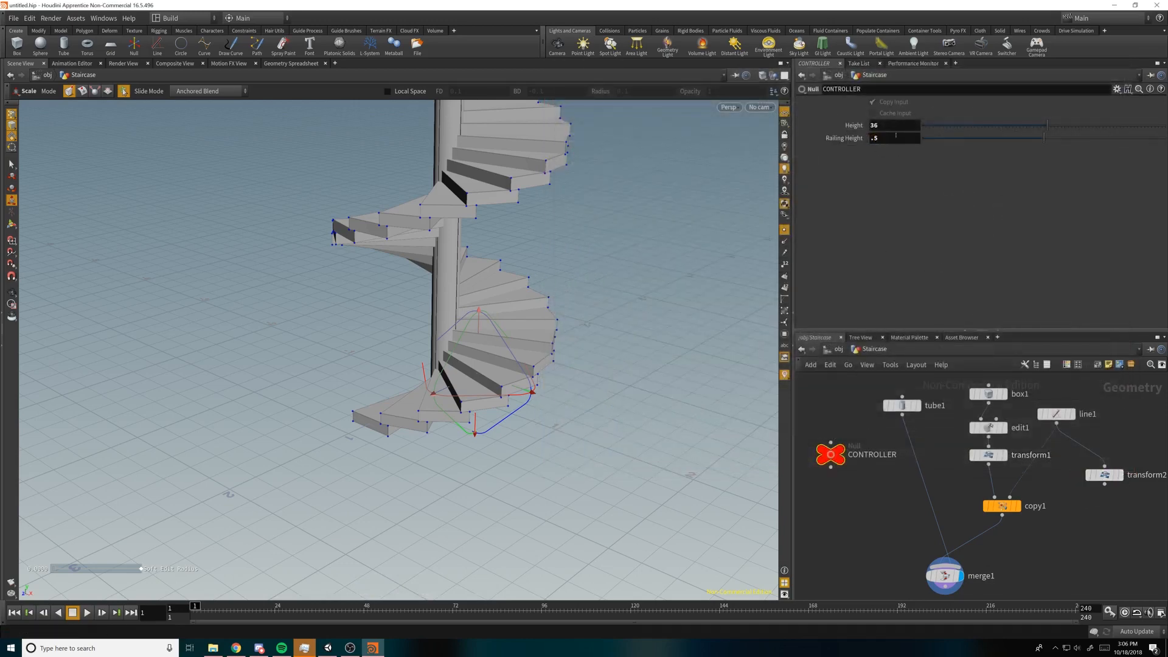
Step: Copy CONTROLLER's Railing Height and paste it as a relative reference into transform2's Y translate
{"action": "right_click", "coordinate": [895, 138]}
{"action": "left_click", "coordinate": [931, 199]}
{"action": "left_click", "coordinate": [1104, 475]}
{"action": "right_click", "coordinate": [996, 143]}
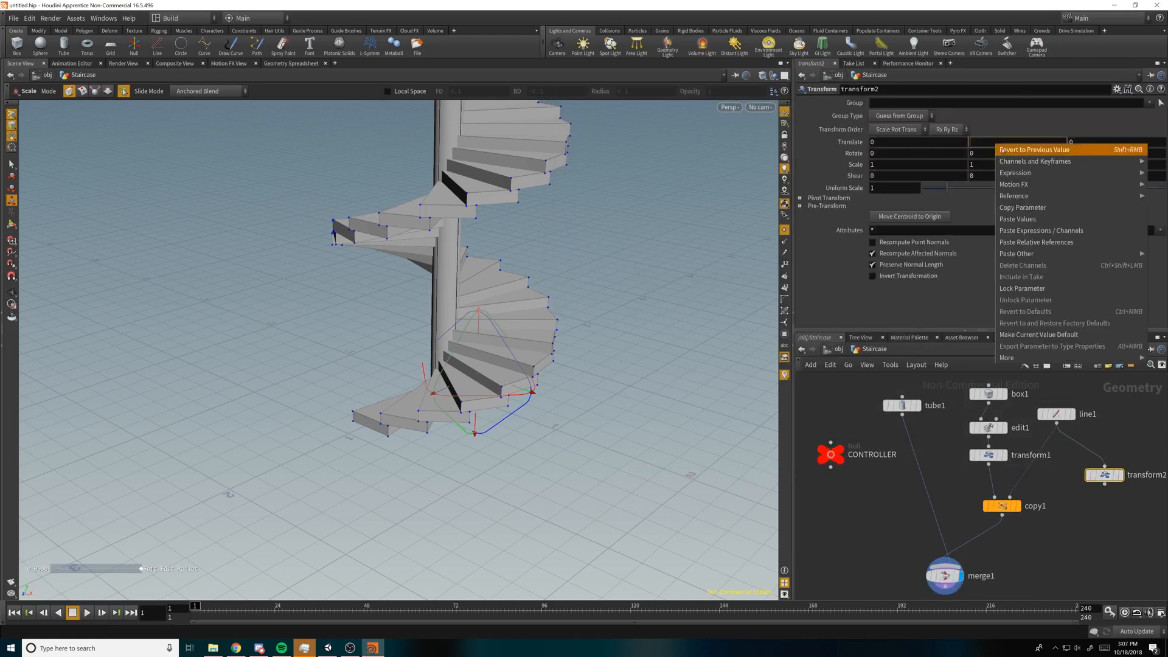
{"action": "left_click", "coordinate": [1048, 242]}
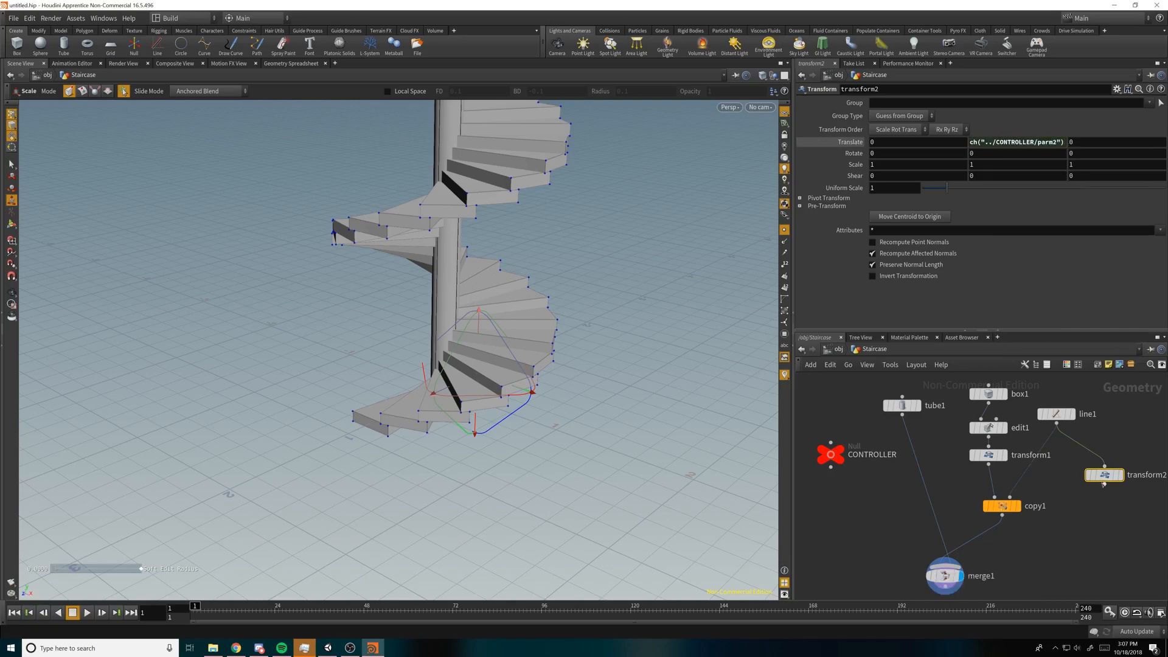
Step: Compare the displayed geometry of transform2 and line1, leave transform2 displayed, and check CONTROLLER's parameters
{"action": "left_click", "coordinate": [1119, 474]}
{"action": "middle_click_drag", "start_coordinate": [517, 191], "coordinate": [522, 261], "text": "alt"}
{"action": "left_click_drag", "start_coordinate": [521, 261], "coordinate": [563, 289], "text": "alt"}
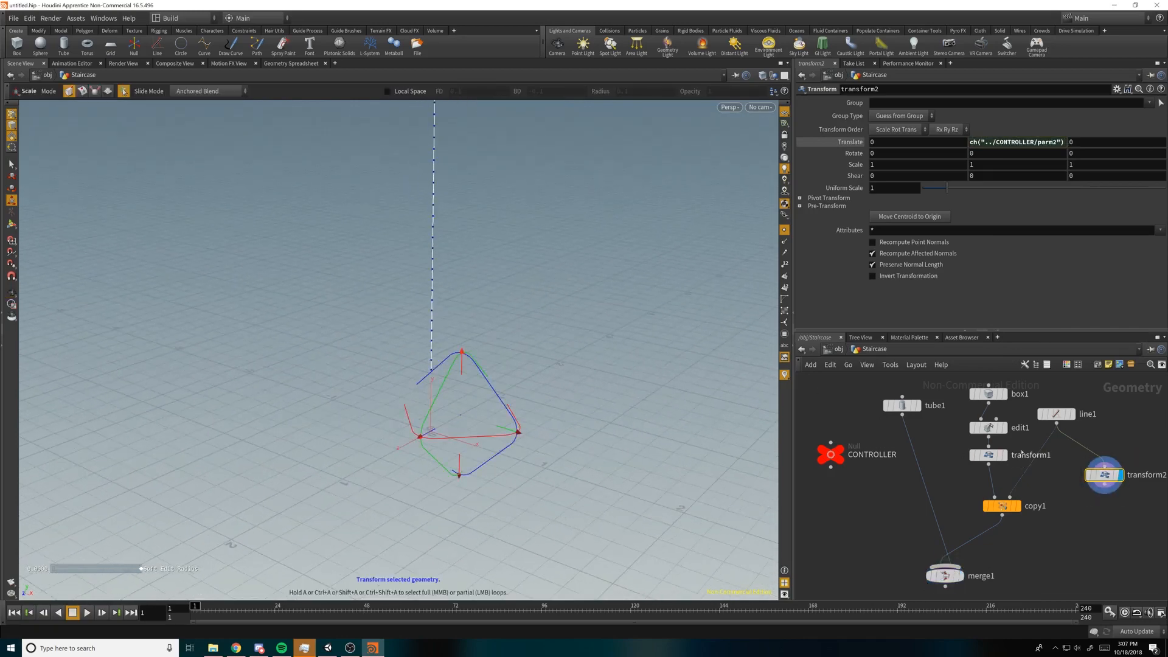
{"action": "left_click", "coordinate": [1072, 414]}
{"action": "mouse_move", "coordinate": [1103, 487]}
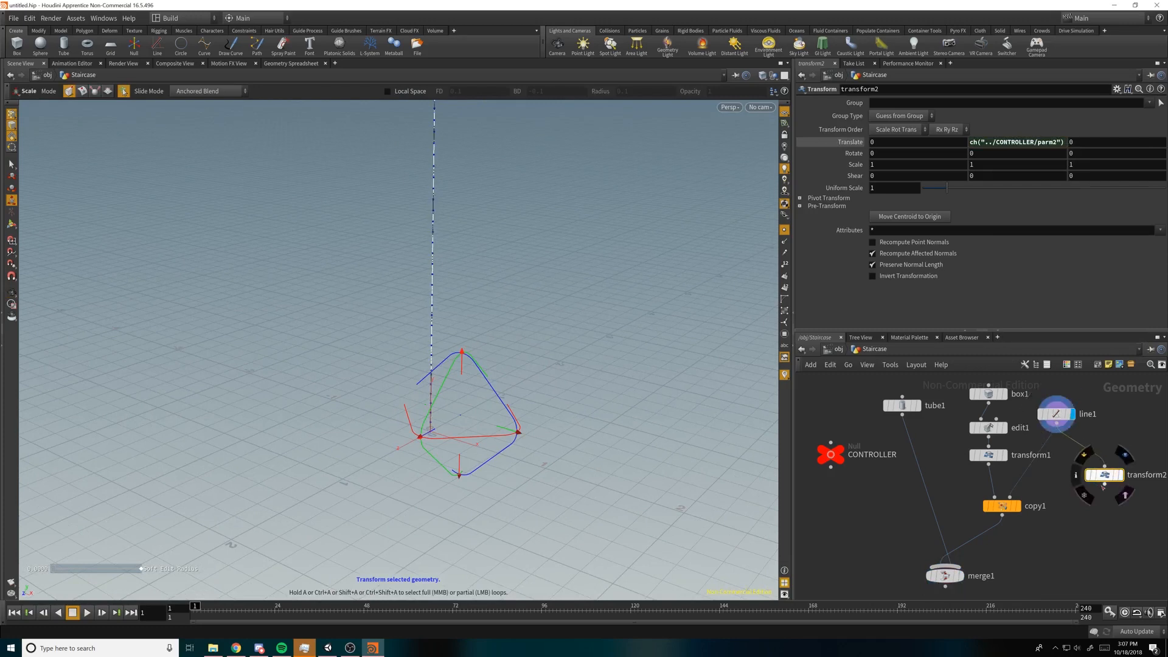
{"action": "left_click", "coordinate": [1124, 455]}
{"action": "left_click", "coordinate": [830, 455]}
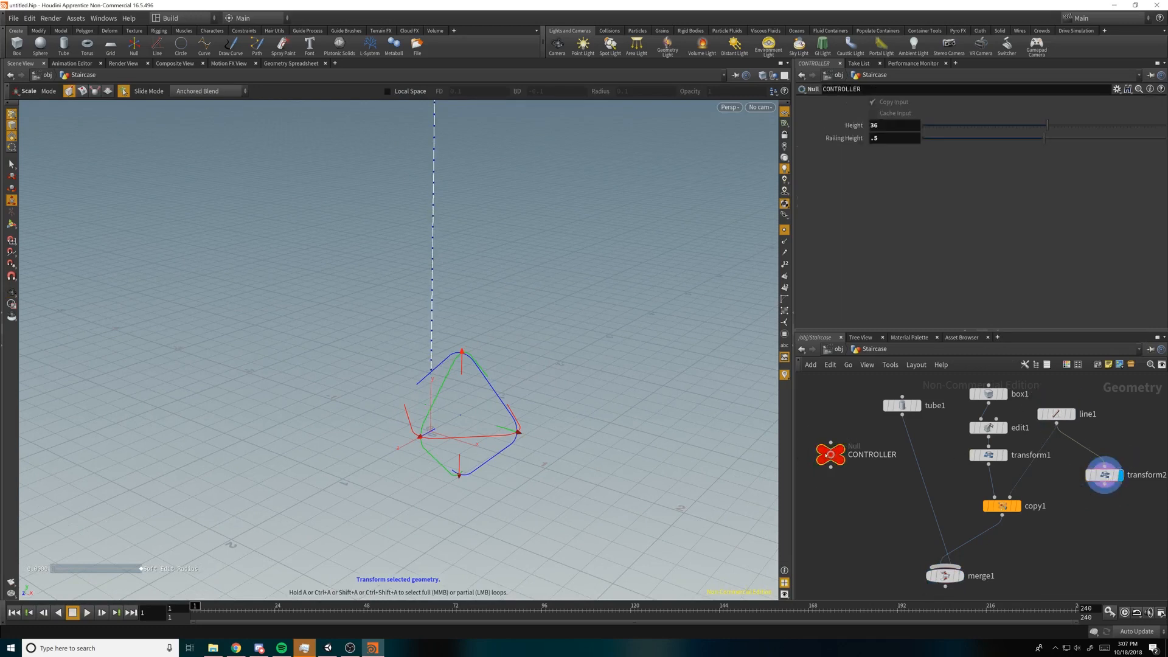
Step: Add a second Box node near transform2
{"action": "middle_click_drag", "start_coordinate": [1079, 562], "coordinate": [1033, 535]}
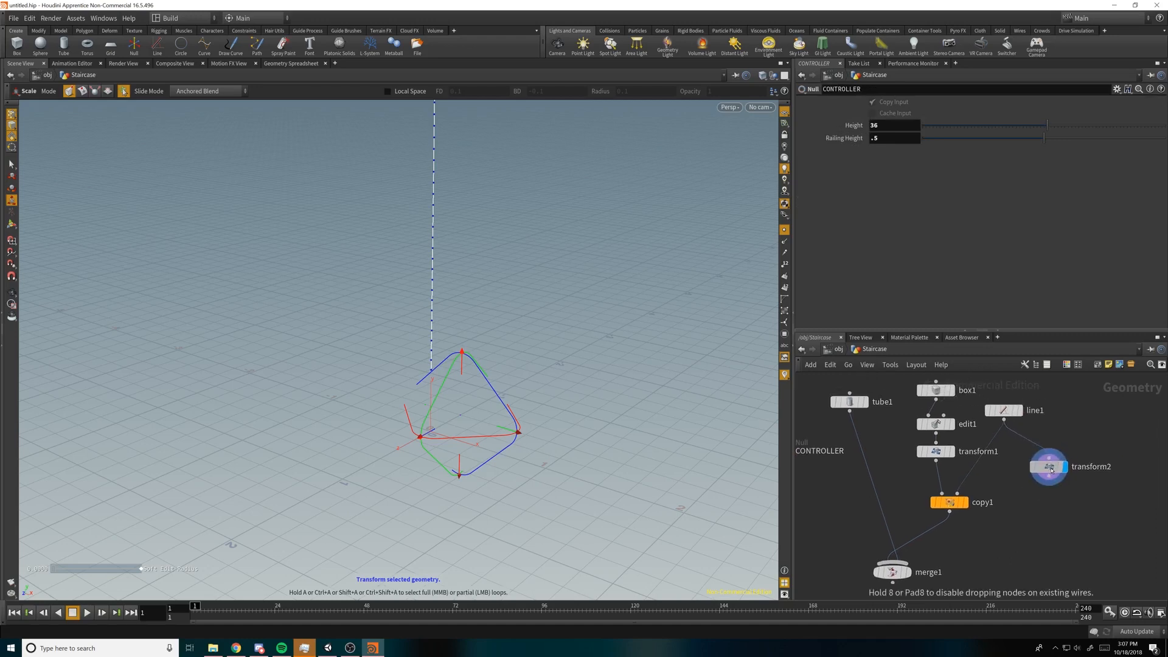
{"action": "key", "text": "Tab"}
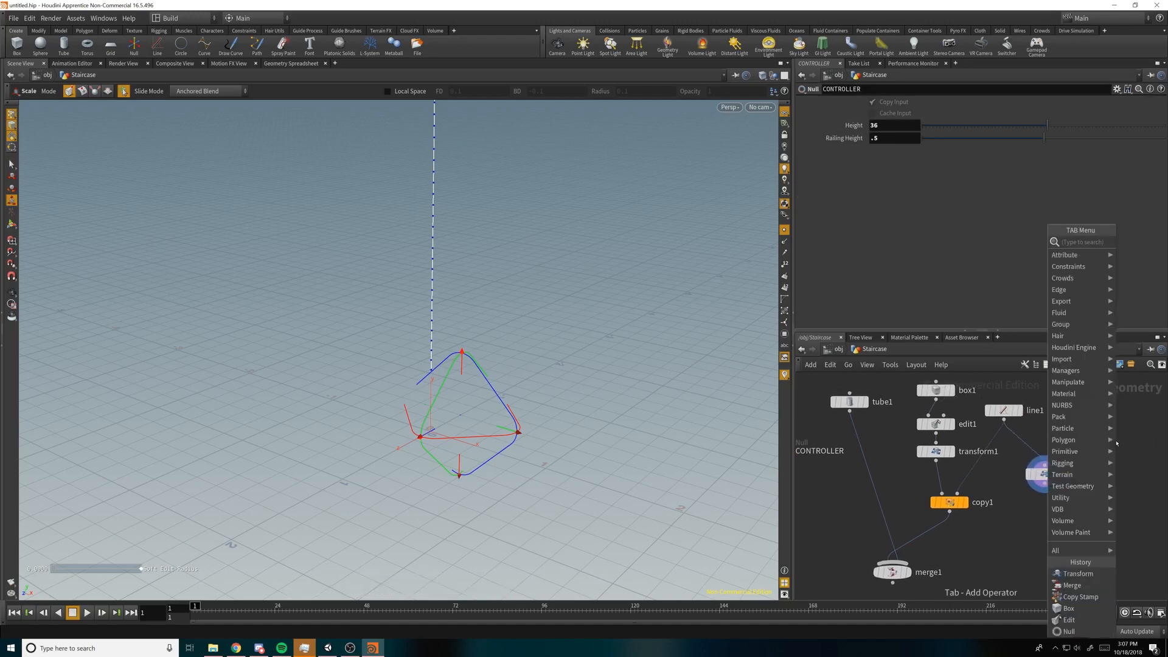
{"action": "type", "text": "tube"}
{"action": "key", "text": "Return"}
{"action": "left_click", "coordinate": [1118, 443]}
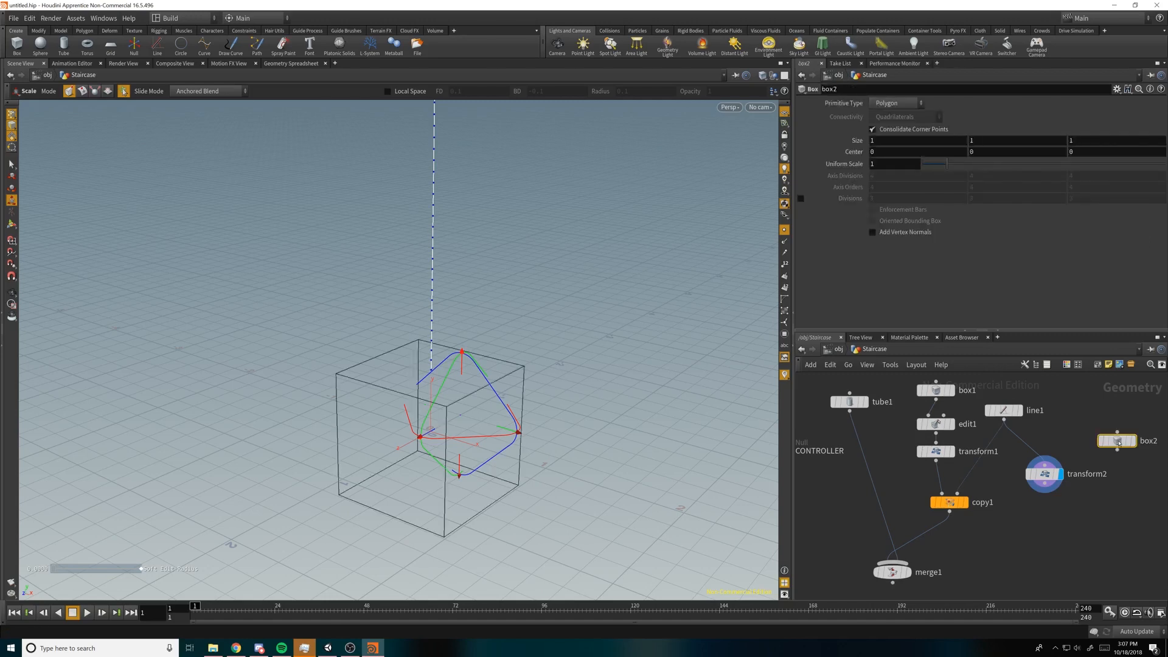
Step: Set box2's size to .2 on all three axes
{"action": "type", "text": ".2"}
{"action": "key", "text": "Tab"}
{"action": "type", "text": ".2"}
{"action": "key", "text": "Tab"}
{"action": "type", "text": ".2"}
{"action": "key", "text": "Return"}
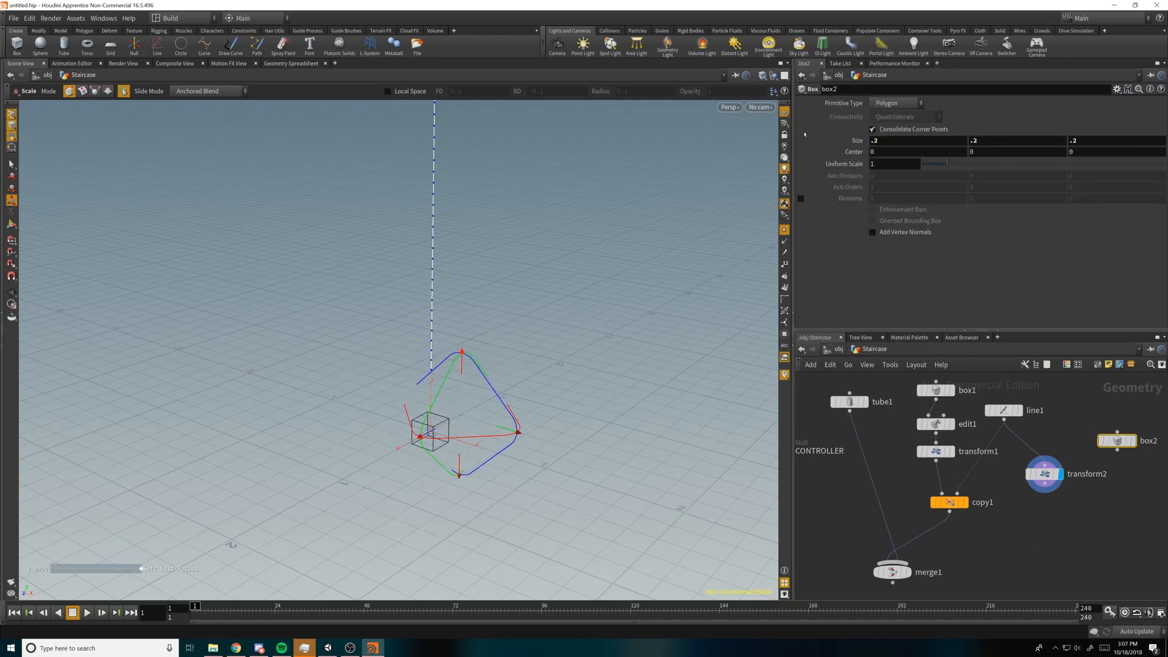
Step: Move box2 beside transform2 and add a Transform node fed by box2 below it
{"action": "left_click_drag", "start_coordinate": [614, 212], "coordinate": [556, 254], "text": "alt"}
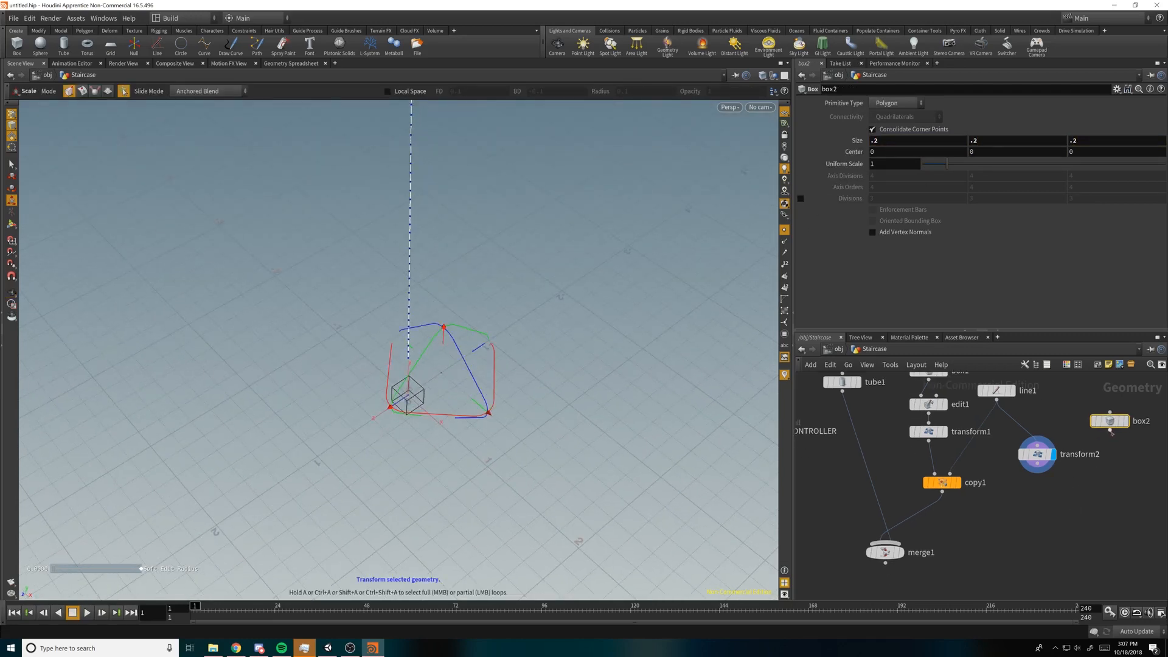
{"action": "left_click_drag", "start_coordinate": [1113, 423], "coordinate": [1114, 456]}
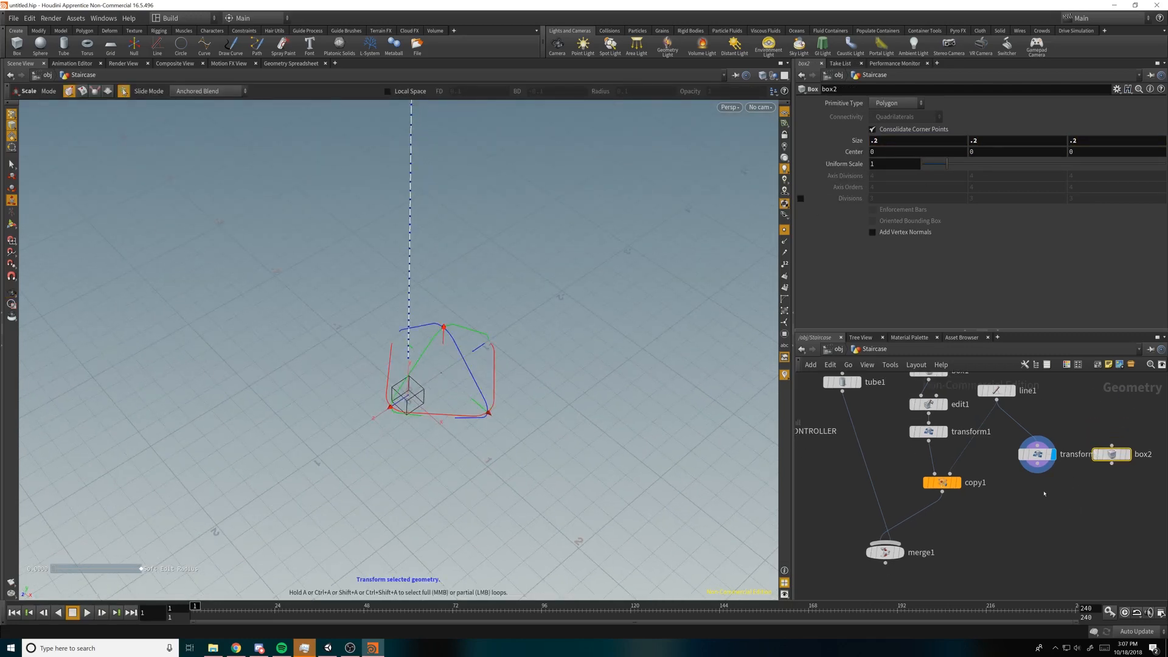
{"action": "key", "text": "Tab"}
{"action": "type", "text": "tra"}
{"action": "key", "text": "Return"}
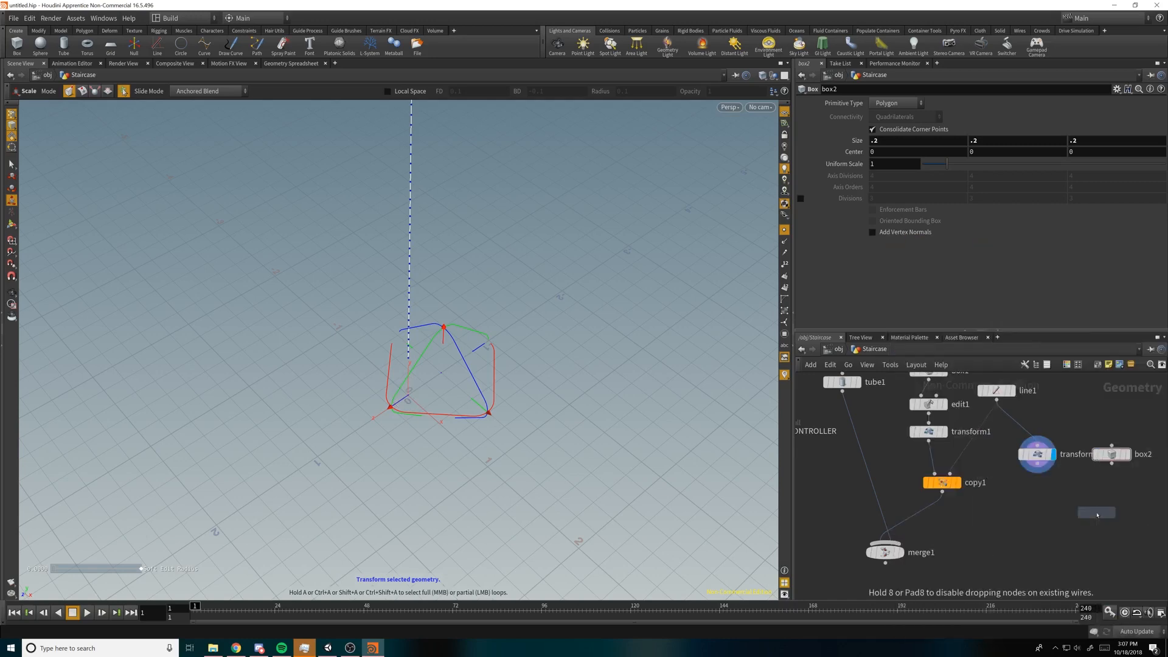
{"action": "left_click", "coordinate": [1096, 514]}
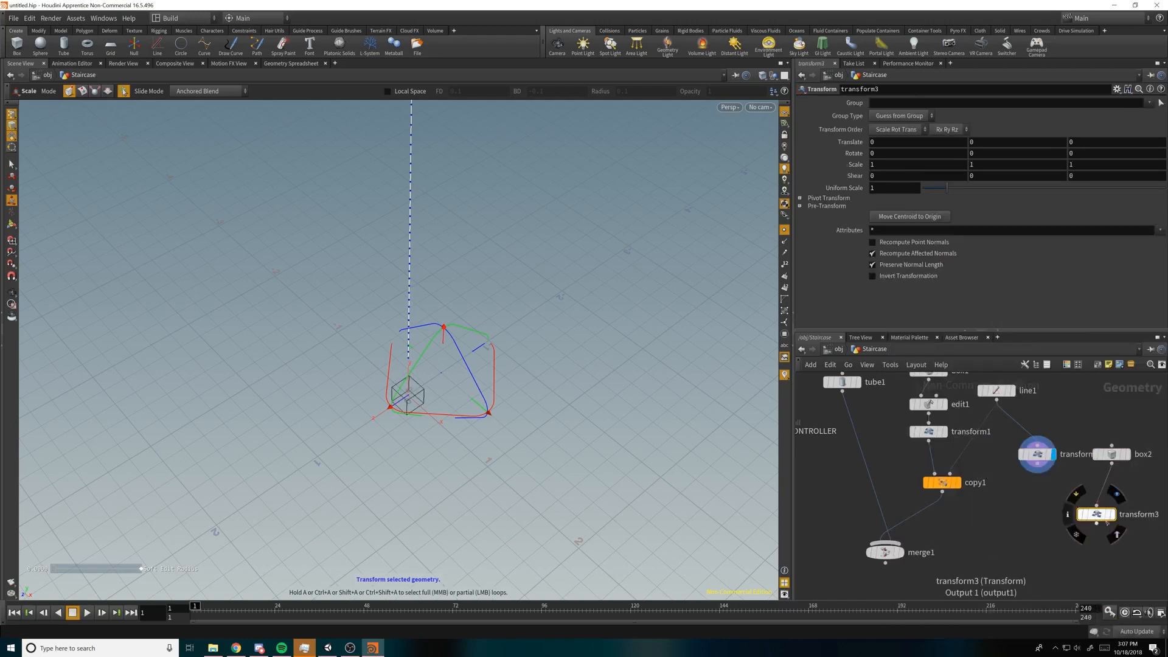
Step: Add a Copy Stamp node that copies transform3 onto transform2's points, and display it
{"action": "left_click_drag", "start_coordinate": [1095, 511], "coordinate": [1094, 499]}
{"action": "key", "text": "Tab"}
{"action": "type", "text": "co"}
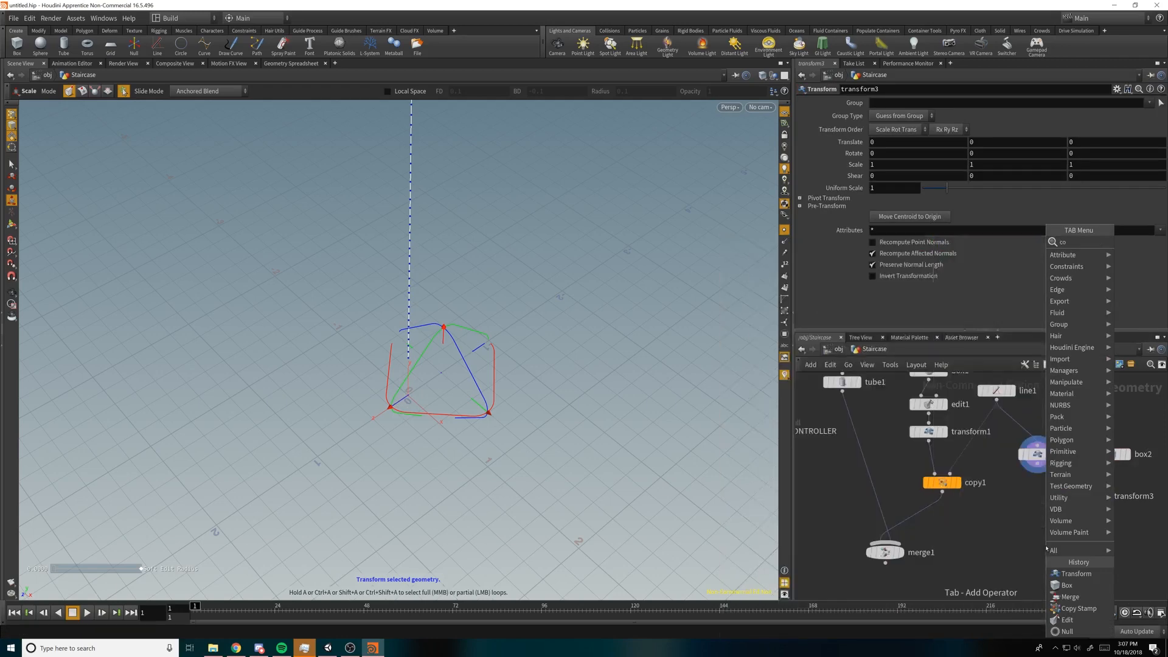
{"action": "type", "text": "py"}
{"action": "key", "text": "Return"}
{"action": "left_click", "coordinate": [1046, 548]}
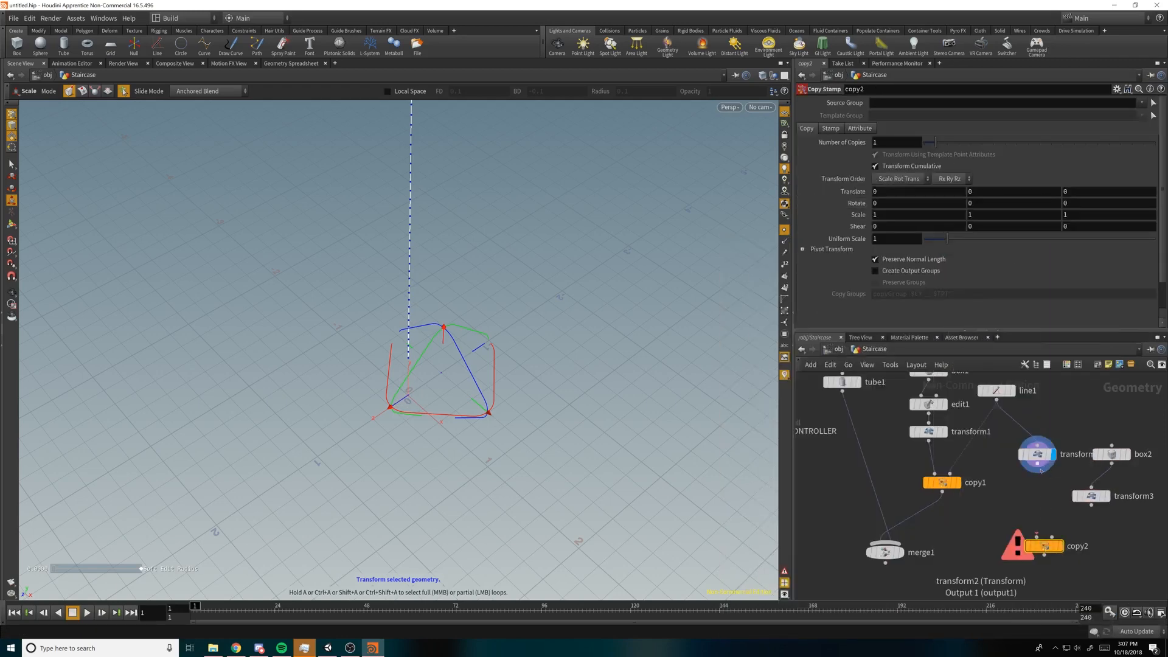
{"action": "left_click", "coordinate": [1053, 536]}
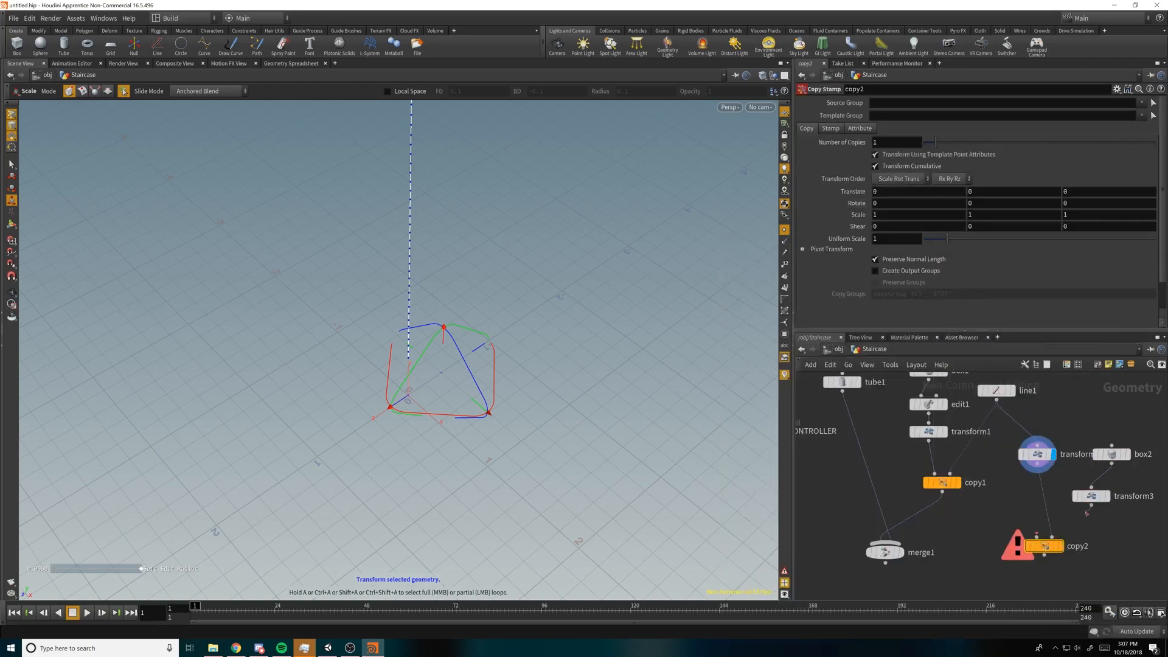
{"action": "left_click", "coordinate": [1091, 505]}
{"action": "left_click", "coordinate": [1061, 546]}
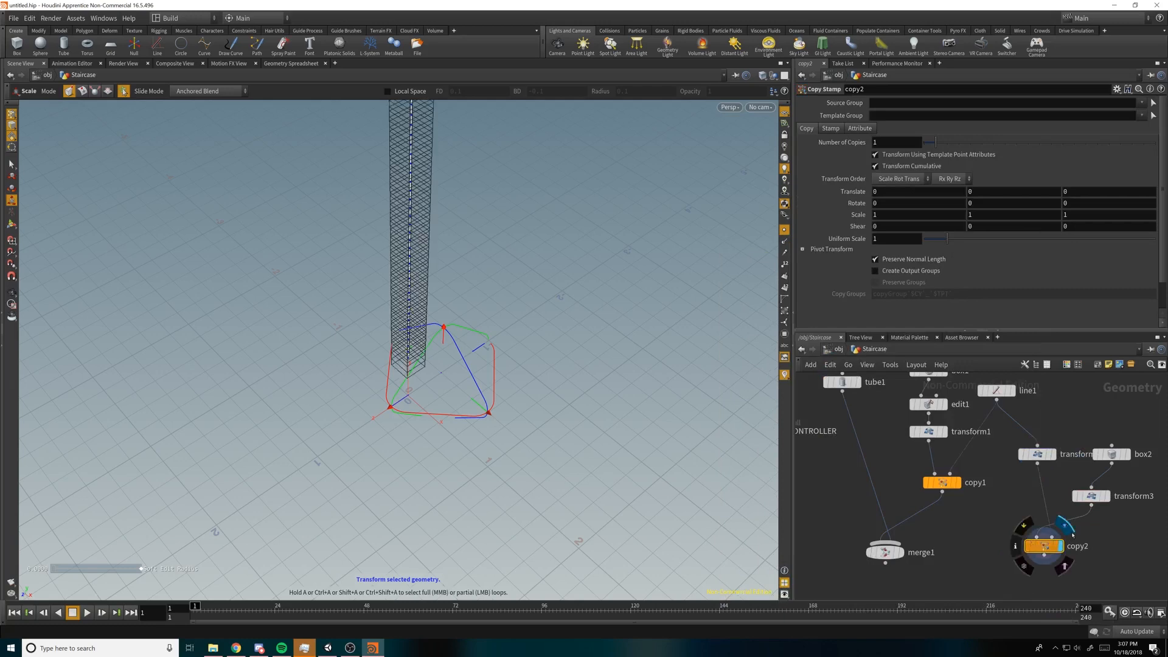
Step: Connect copy2's output to merge1 and display merge1
{"action": "middle_click_drag", "start_coordinate": [1100, 563], "coordinate": [1123, 517]}
{"action": "left_click_drag", "start_coordinate": [908, 506], "coordinate": [929, 548]}
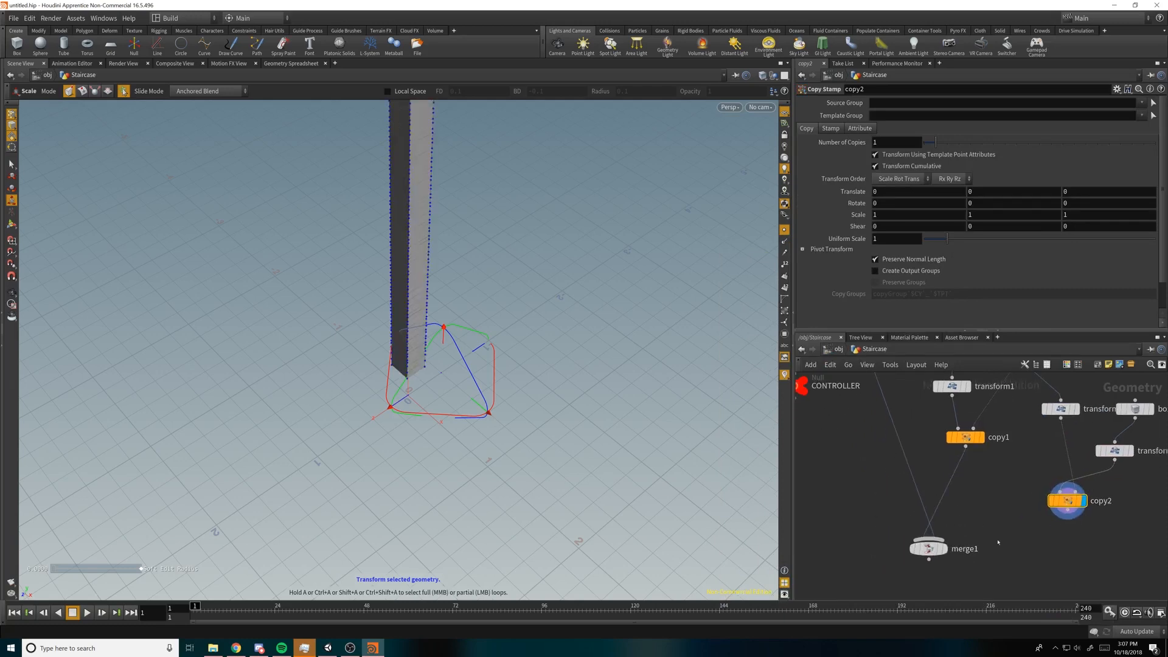
{"action": "left_click", "coordinate": [1068, 511]}
{"action": "left_click", "coordinate": [936, 544]}
{"action": "left_click", "coordinate": [945, 549]}
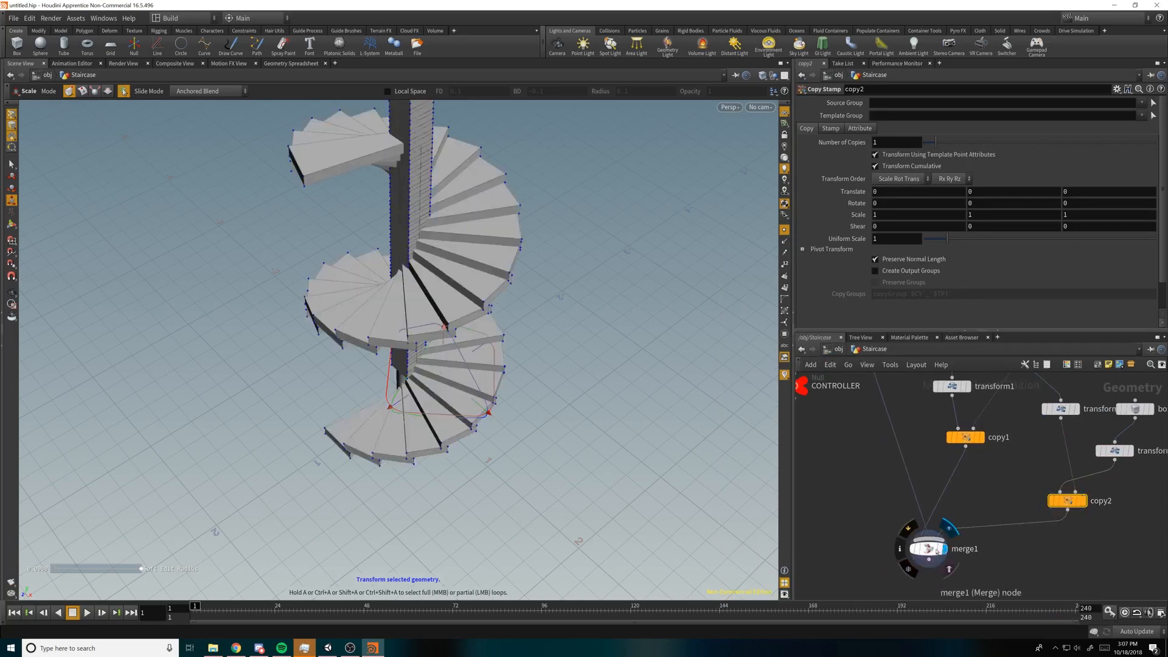
Step: Set transform3's Z translation to 0.7 to move the box column outward from the pole
{"action": "left_click_drag", "start_coordinate": [521, 293], "coordinate": [606, 242], "text": "alt"}
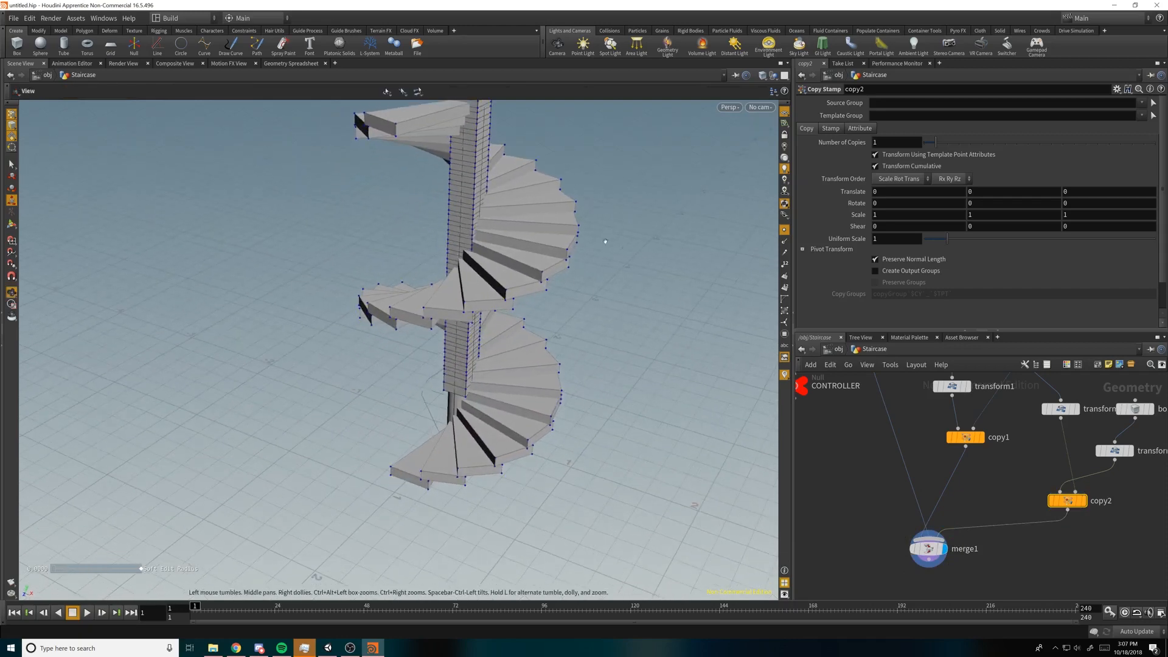
{"action": "left_click", "coordinate": [1115, 451]}
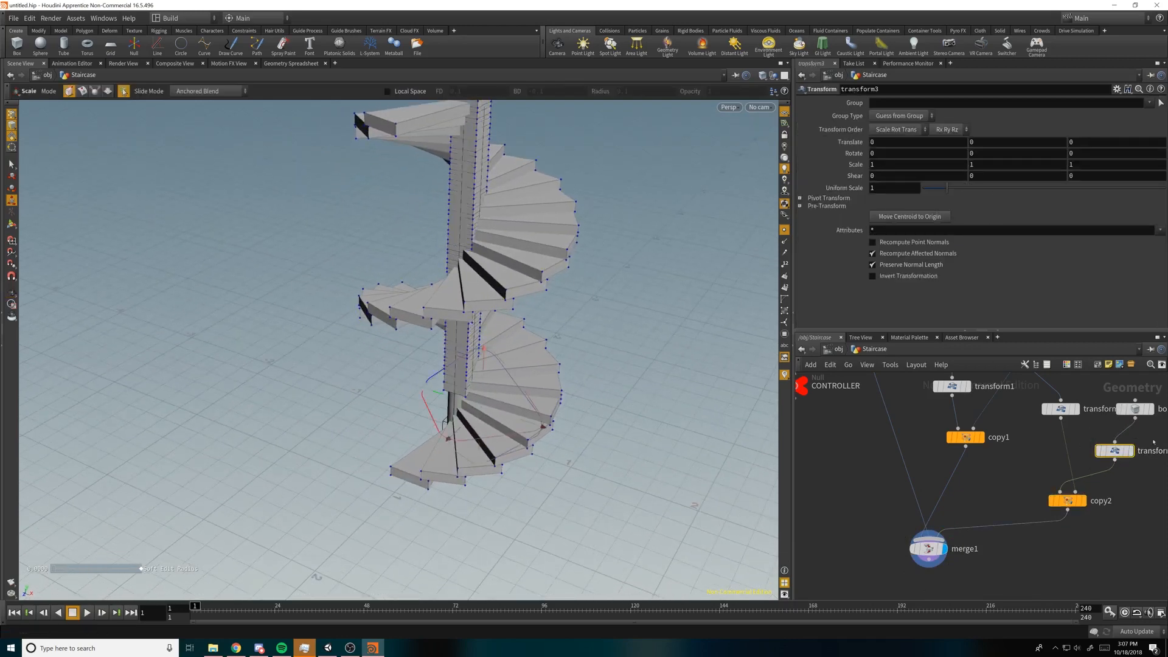
{"action": "middle_click_drag", "start_coordinate": [1122, 477], "coordinate": [1073, 477]}
{"action": "middle_click_drag", "start_coordinate": [1092, 142], "coordinate": [1135, 140]}
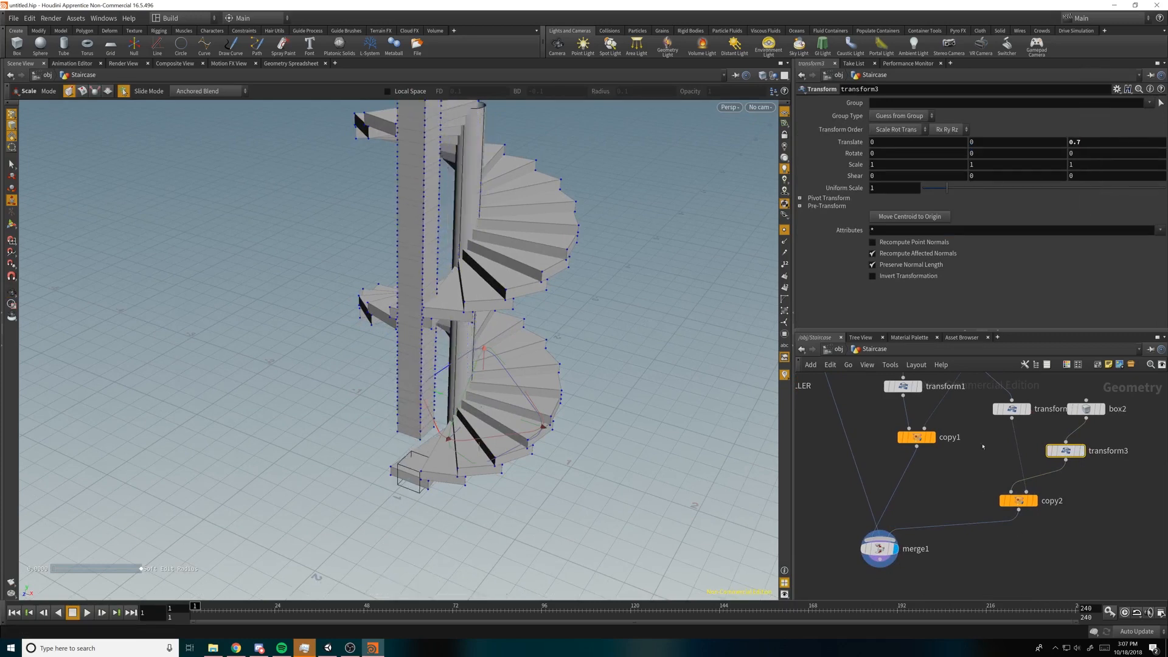
Step: Copy the Y rotation expression $PT*20 from copy1 to copy2 and turn off Transform Cumulative on copy2
{"action": "mouse_move", "coordinate": [1013, 506]}
{"action": "left_click", "coordinate": [1020, 502]}
{"action": "left_click", "coordinate": [917, 439]}
{"action": "left_click", "coordinate": [1001, 203]}
{"action": "key", "text": "ctrl+c"}
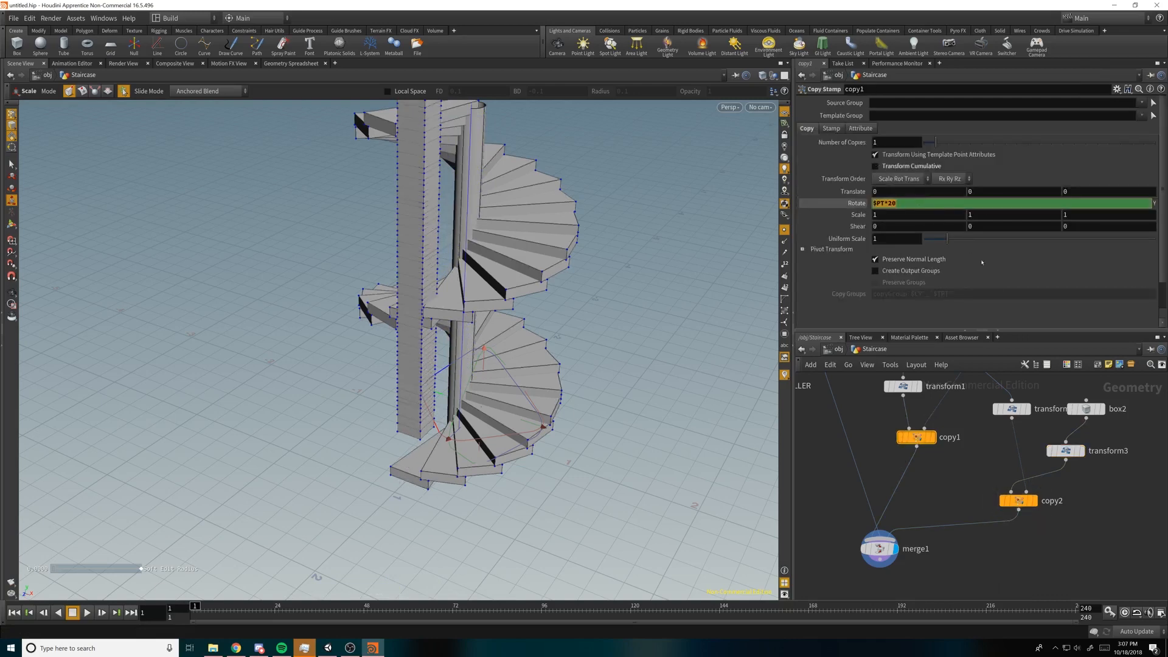
{"action": "left_click", "coordinate": [1019, 501]}
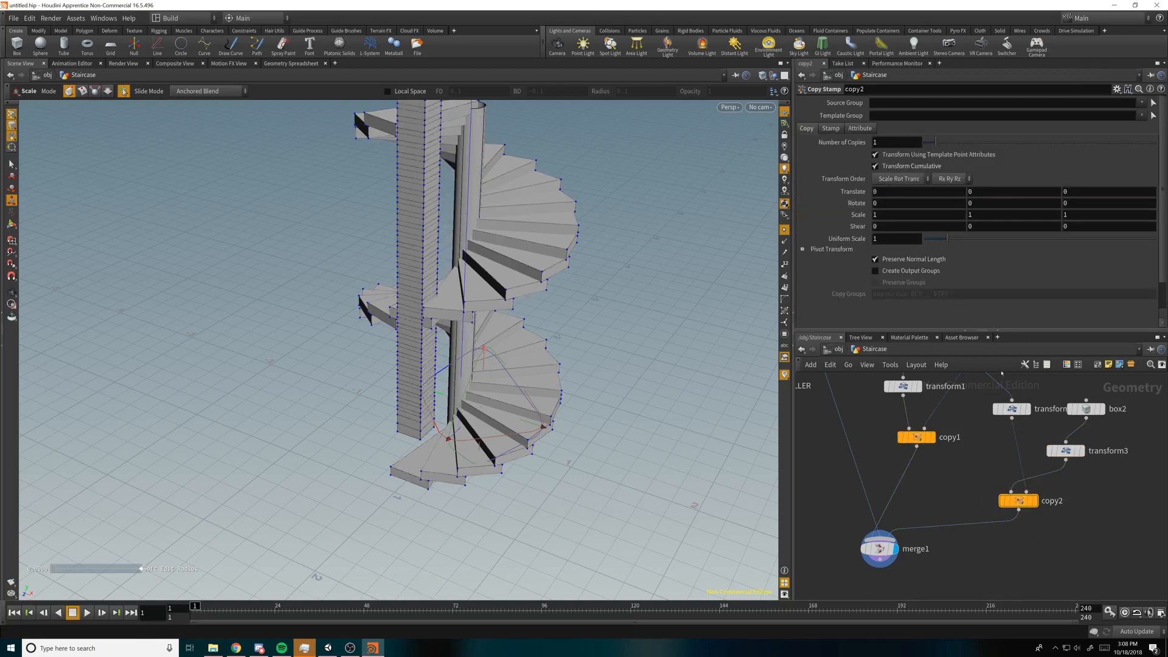
{"action": "left_click", "coordinate": [993, 204]}
{"action": "key", "text": "ctrl+v"}
{"action": "key", "text": "Return"}
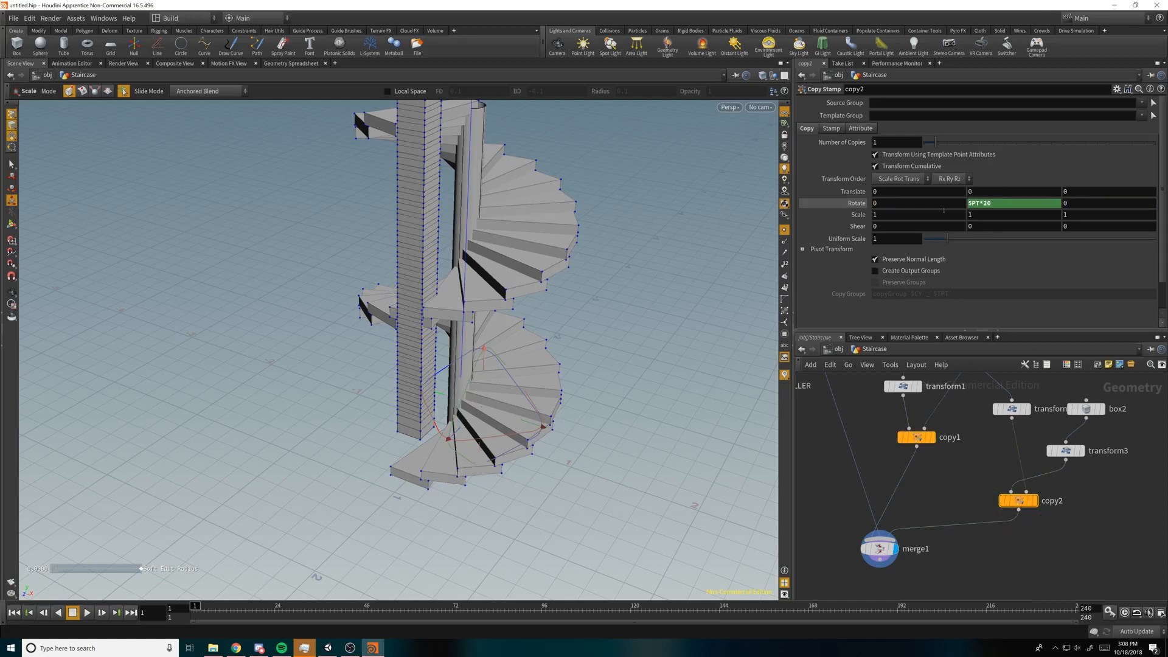
{"action": "left_click", "coordinate": [875, 167]}
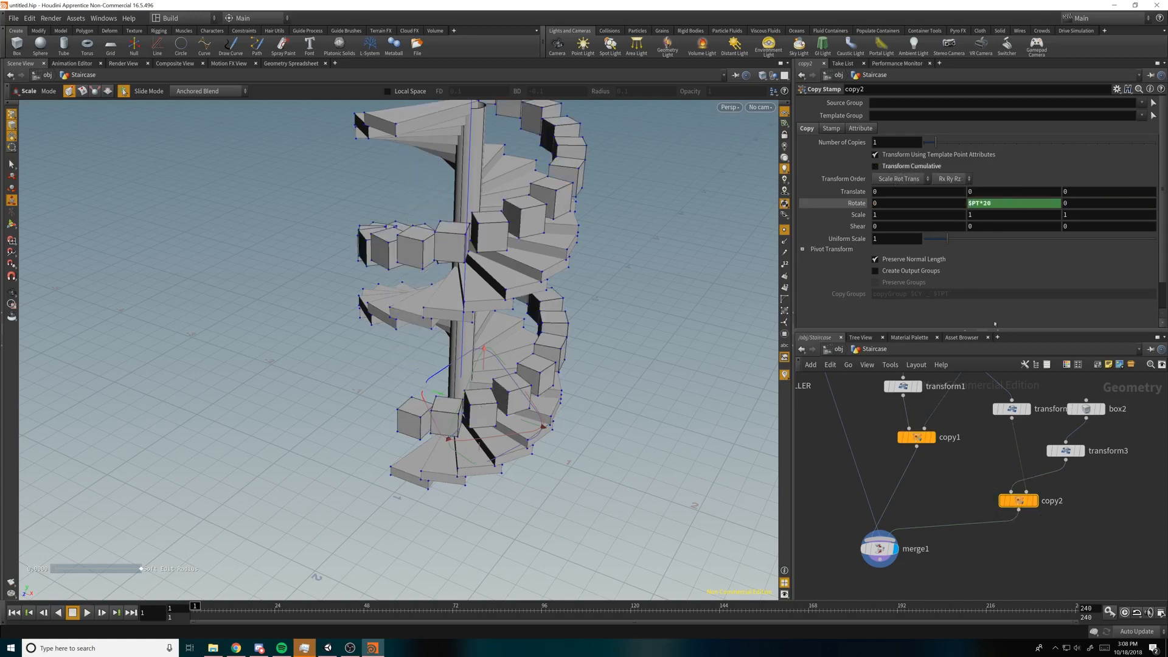
Step: Set box2's size to .2 in X, .1 in Y and .1 in Z
{"action": "mouse_move", "coordinate": [633, 322]}
{"action": "left_mouse_down", "text": "alt"}
{"action": "mouse_move", "coordinate": [733, 264]}
{"action": "mouse_move", "coordinate": [701, 266]}
{"action": "mouse_move", "coordinate": [645, 331]}
{"action": "mouse_move", "coordinate": [644, 304]}
{"action": "left_mouse_up", "text": "alt"}
{"action": "left_click", "coordinate": [1086, 409]}
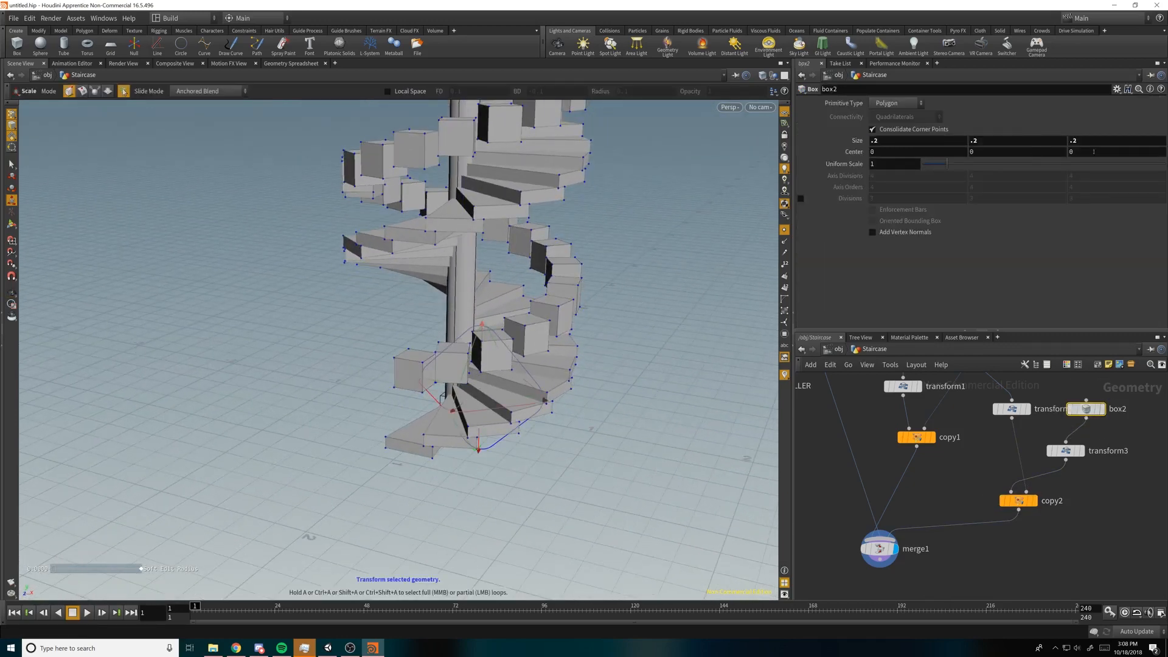
{"action": "key", "text": "Return"}
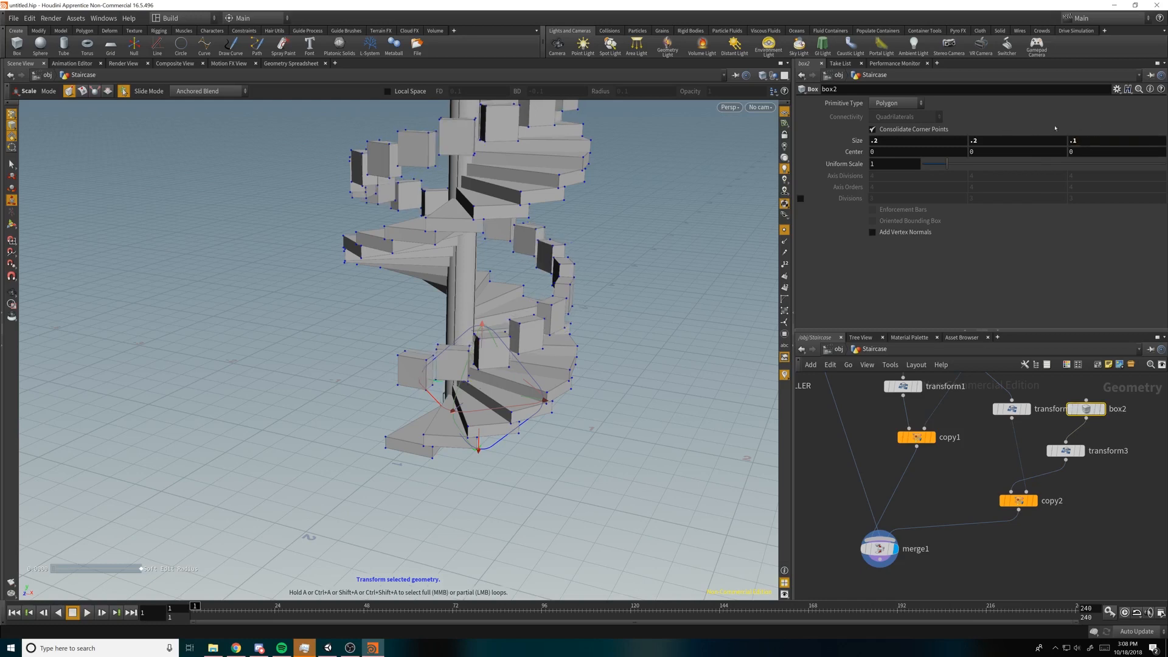
{"action": "key", "text": "Return"}
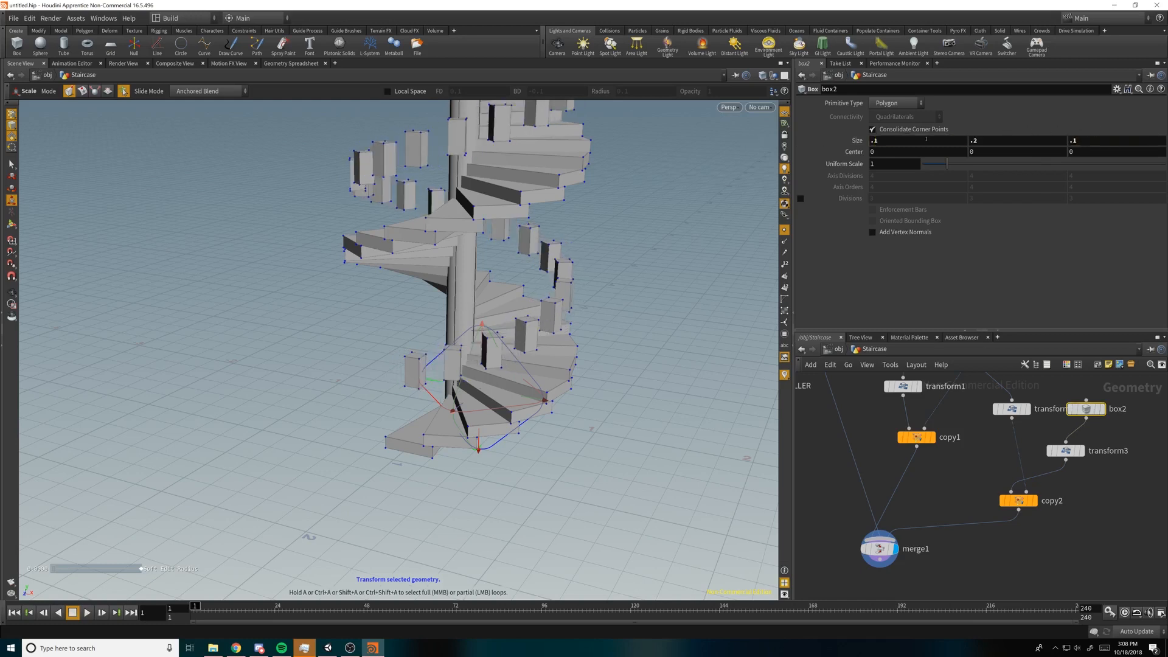
{"action": "left_click_drag", "start_coordinate": [887, 141], "coordinate": [775, 124]}
{"action": "left_click_drag", "start_coordinate": [998, 141], "coordinate": [850, 140]}
{"action": "type", "text": ".1"}
{"action": "key", "text": "Return"}
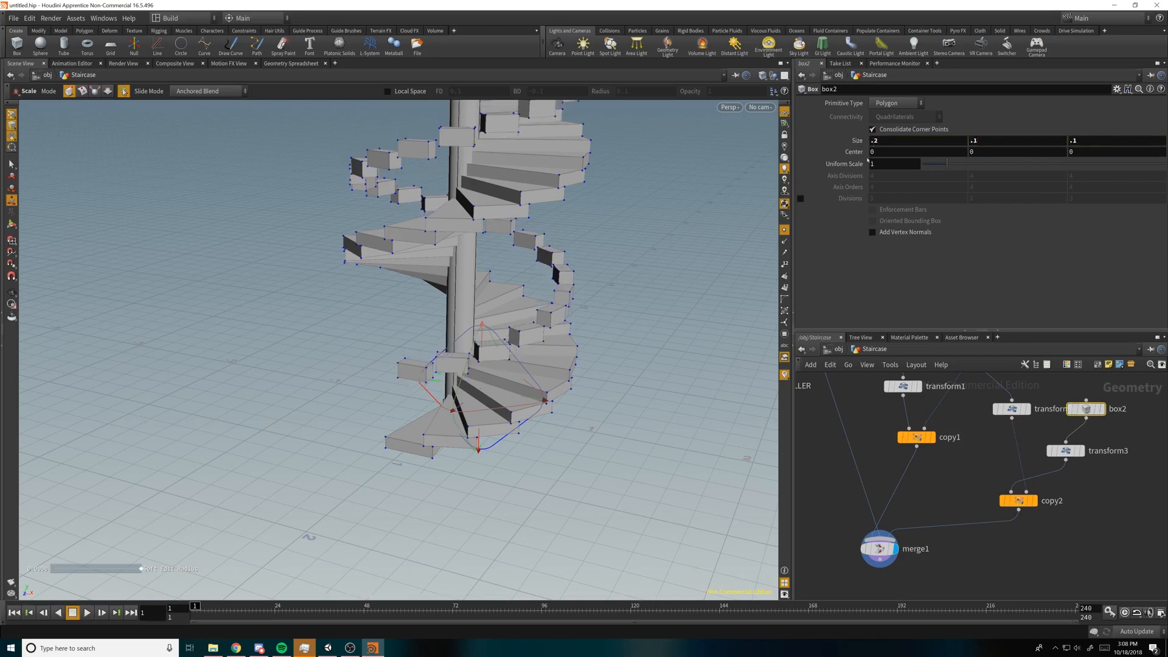
Step: Thin the railing boxes by setting box2's Y and Z sizes to .05
{"action": "middle_click_drag", "start_coordinate": [608, 284], "coordinate": [609, 265], "text": "alt"}
{"action": "left_click_drag", "start_coordinate": [608, 266], "coordinate": [657, 271], "text": "alt"}
{"action": "right_click_drag", "start_coordinate": [657, 271], "coordinate": [669, 274], "text": "alt"}
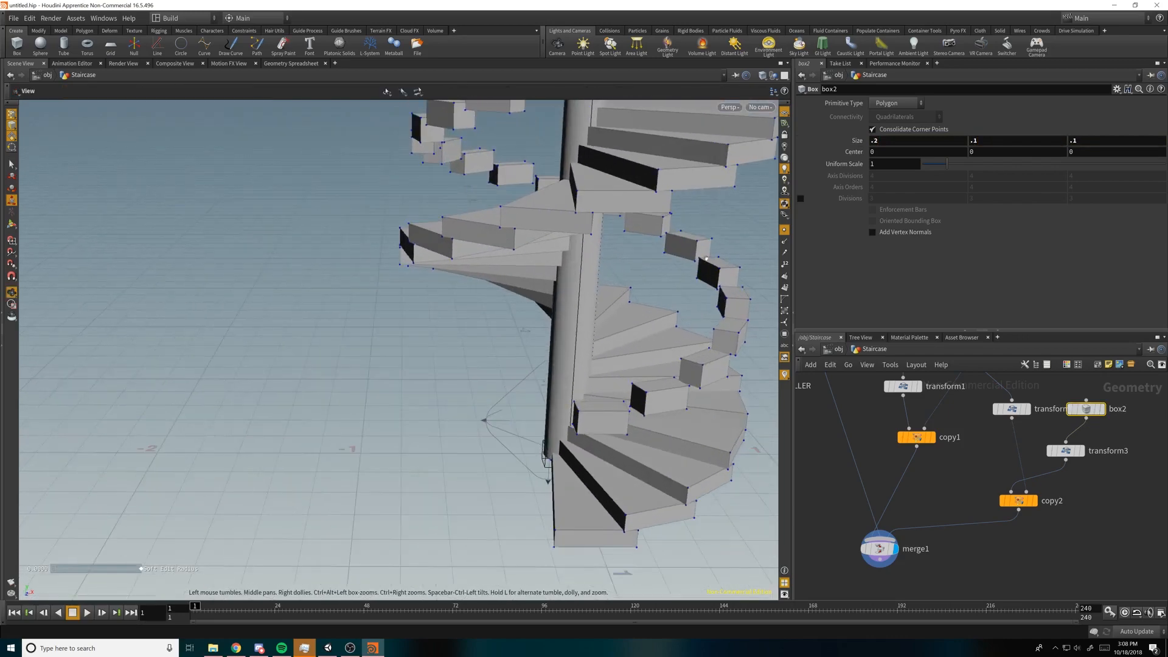
{"action": "mouse_move", "coordinate": [669, 273]}
{"action": "middle_mouse_down", "text": "alt"}
{"action": "mouse_move", "coordinate": [541, 204]}
{"action": "mouse_move", "coordinate": [651, 268]}
{"action": "middle_mouse_up", "text": "alt"}
{"action": "right_click_drag", "start_coordinate": [651, 268], "coordinate": [665, 275], "text": "alt"}
{"action": "left_click_drag", "start_coordinate": [664, 274], "coordinate": [653, 281], "text": "alt"}
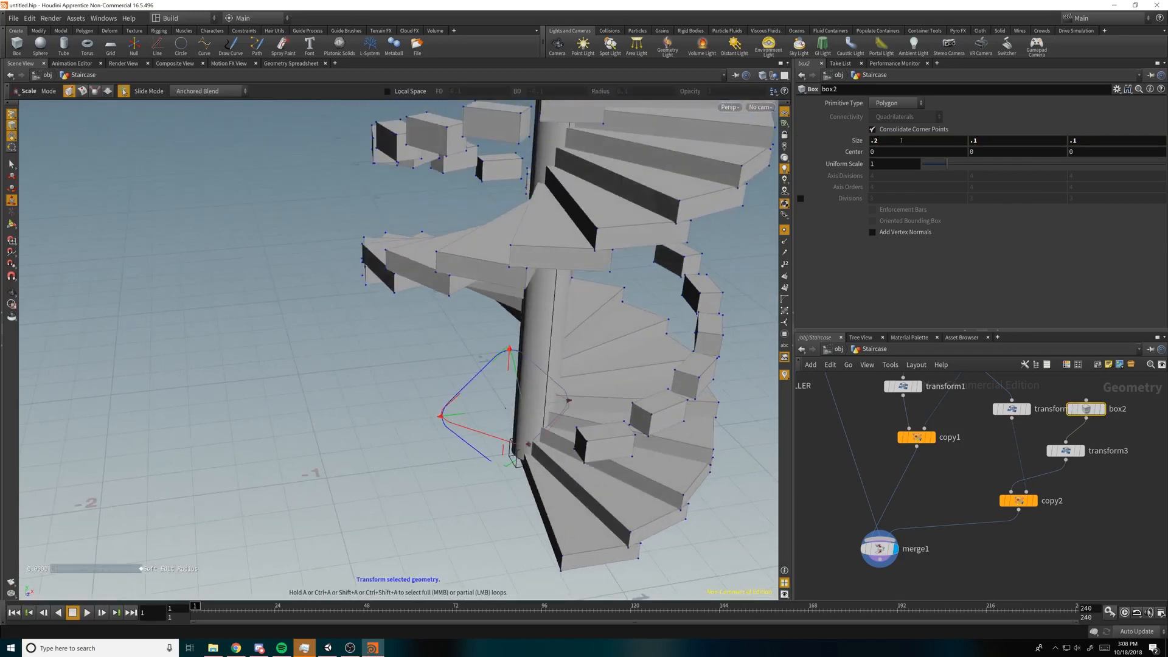
{"action": "key", "text": "Tab"}
{"action": "type", "text": ".05"}
{"action": "key", "text": "Tab"}
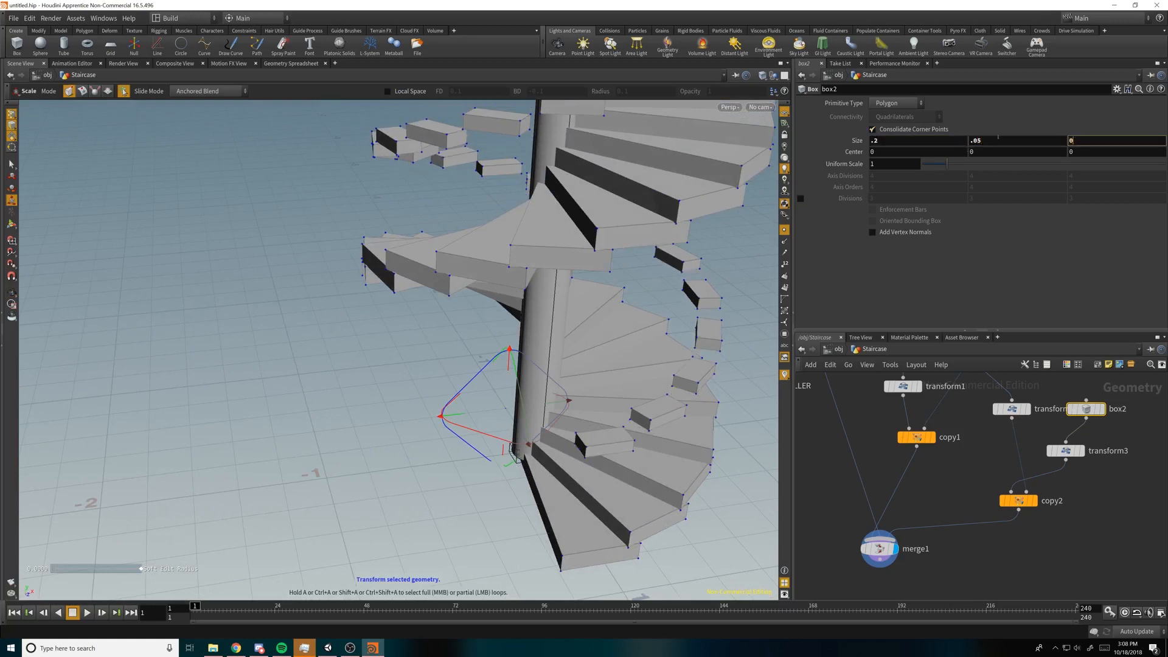
{"action": "key", "text": "Return"}
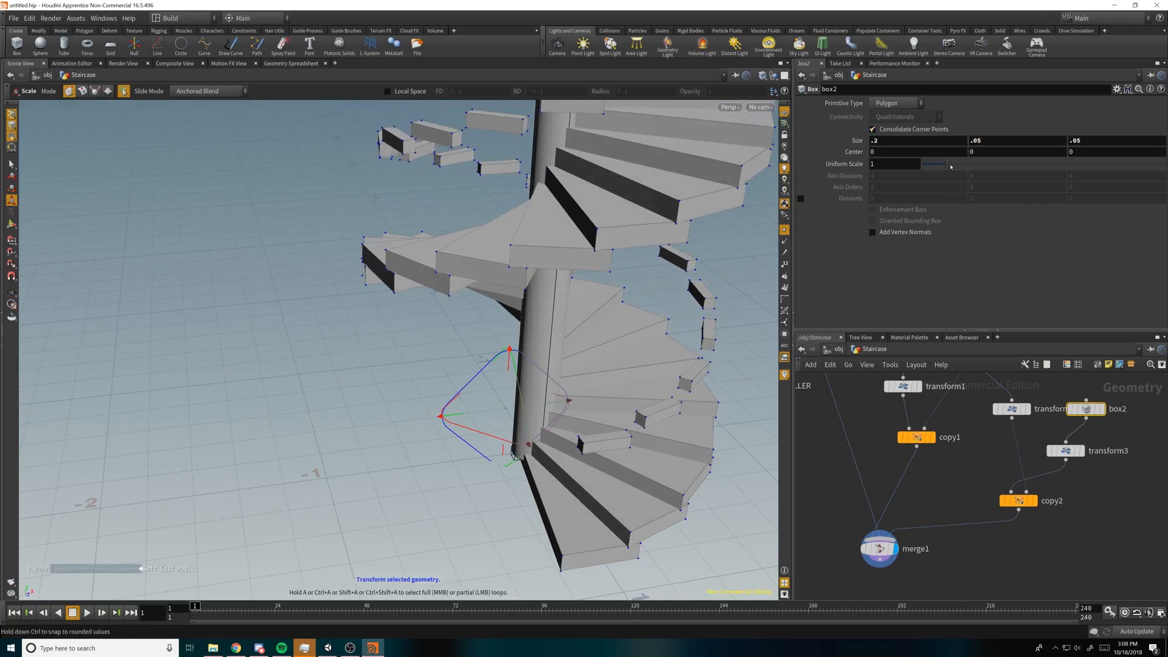
Step: Adjust transform3's Z rotation so the railing boxes tilt along the slope of the spiral
{"action": "left_click_drag", "start_coordinate": [684, 361], "coordinate": [585, 314], "text": "alt"}
{"action": "scroll", "coordinate": [585, 313], "scroll_direction": "up", "scroll_amount": 1}
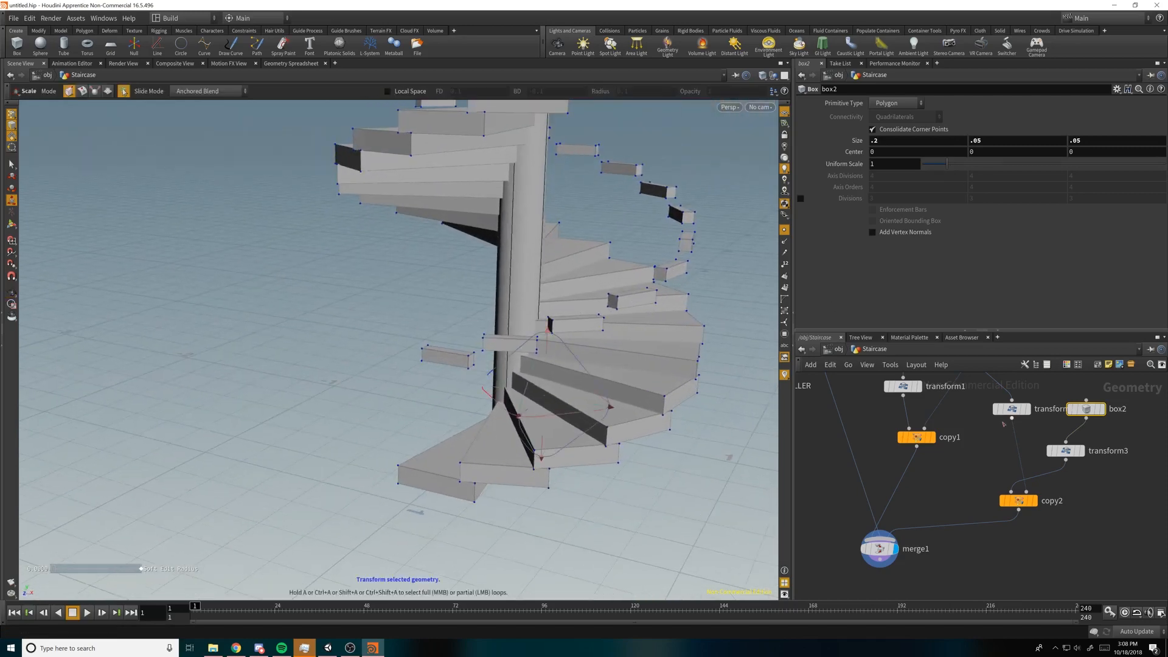
{"action": "left_click", "coordinate": [1064, 451]}
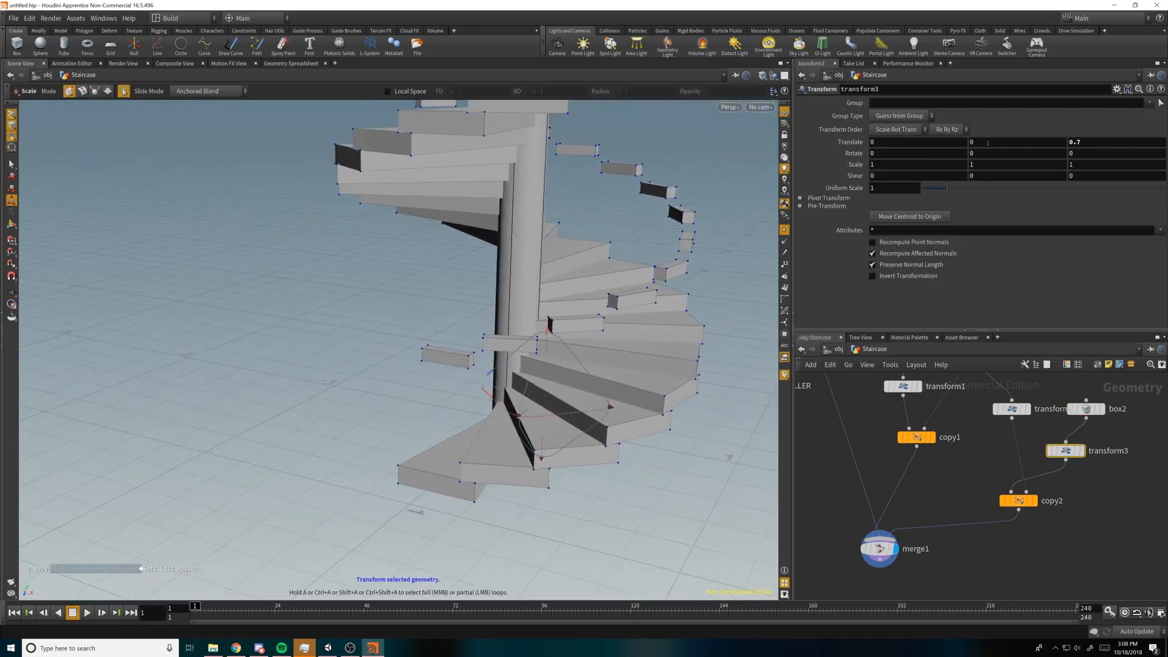
{"action": "mouse_move", "coordinate": [988, 143]}
{"action": "middle_mouse_down"}
{"action": "mouse_move", "coordinate": [1028, 141]}
{"action": "mouse_move", "coordinate": [995, 154]}
{"action": "middle_mouse_up"}
{"action": "key", "text": "ctrl+z"}
{"action": "middle_click_drag", "start_coordinate": [1077, 157], "coordinate": [1163, 131]}
Step: Lengthen box2 to 0.27 in X so neighbouring railing segments meet
{"action": "left_click", "coordinate": [1085, 409]}
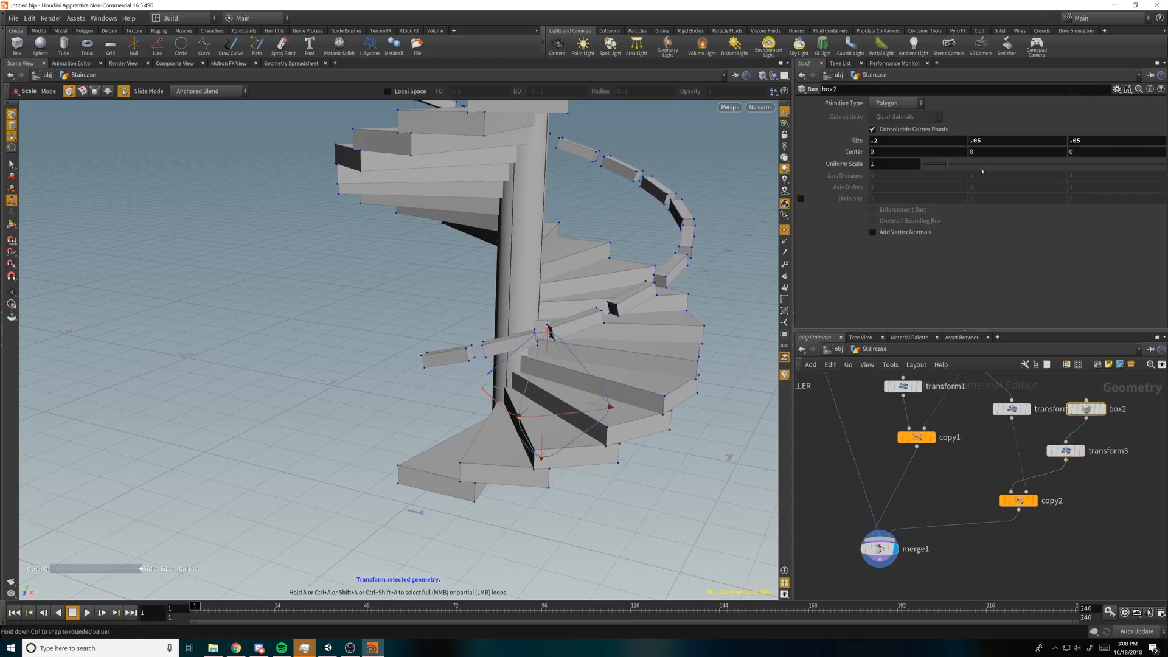
{"action": "middle_click_drag", "start_coordinate": [900, 144], "coordinate": [938, 161]}
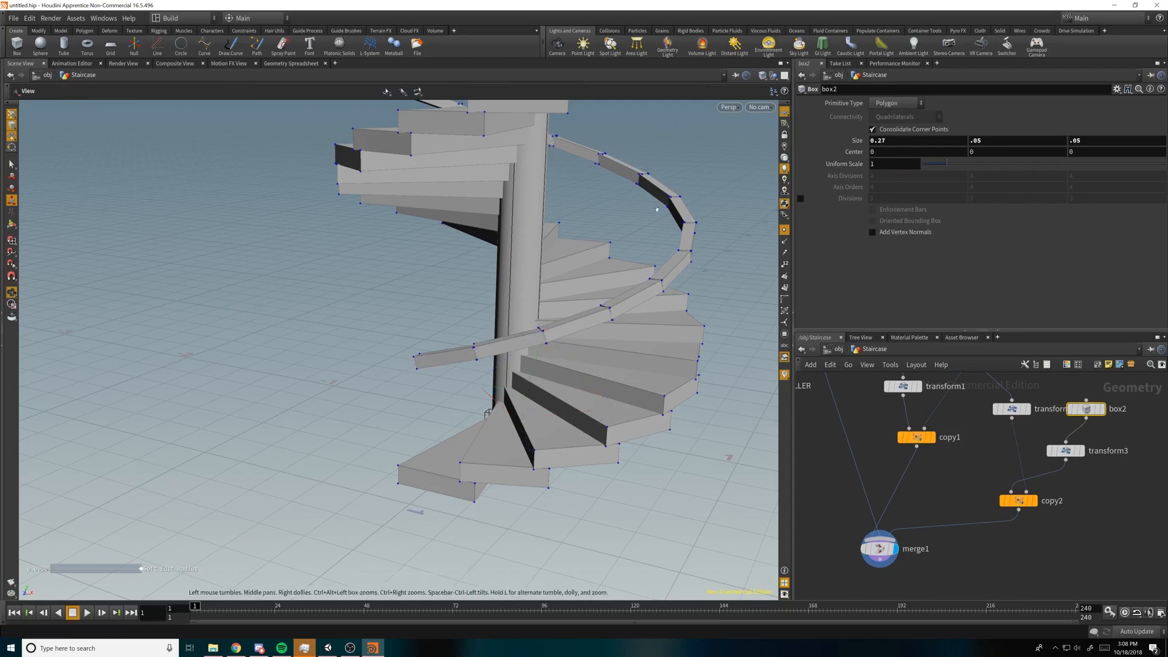
{"action": "left_click_drag", "start_coordinate": [654, 228], "coordinate": [736, 257], "text": "alt"}
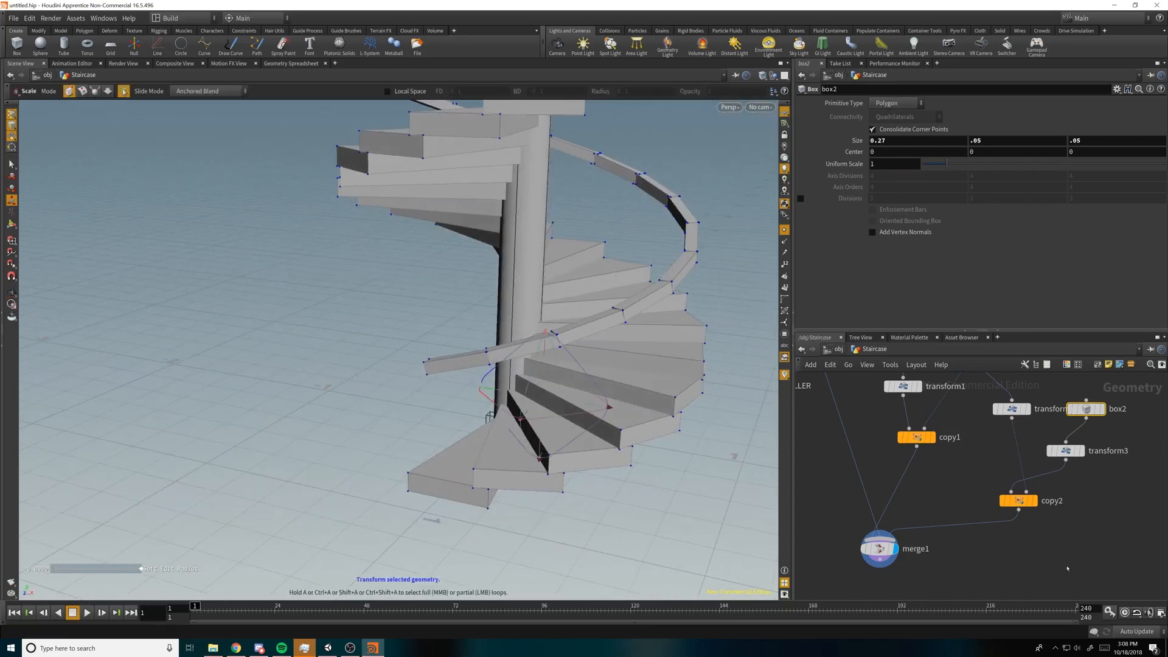
Step: Insert a Fuse node between copy2 and merge1 and display its result
{"action": "middle_click_drag", "start_coordinate": [971, 536], "coordinate": [1004, 484]}
{"action": "right_click", "coordinate": [993, 475]}
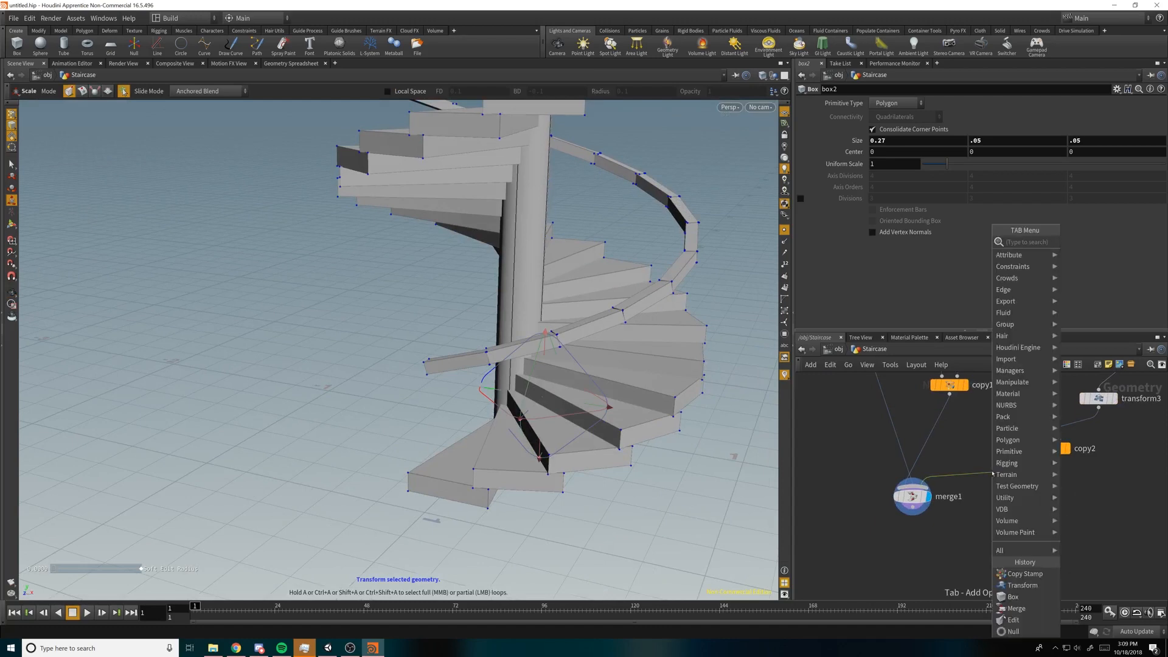
{"action": "key", "text": "Escape"}
{"action": "left_click", "coordinate": [991, 484]}
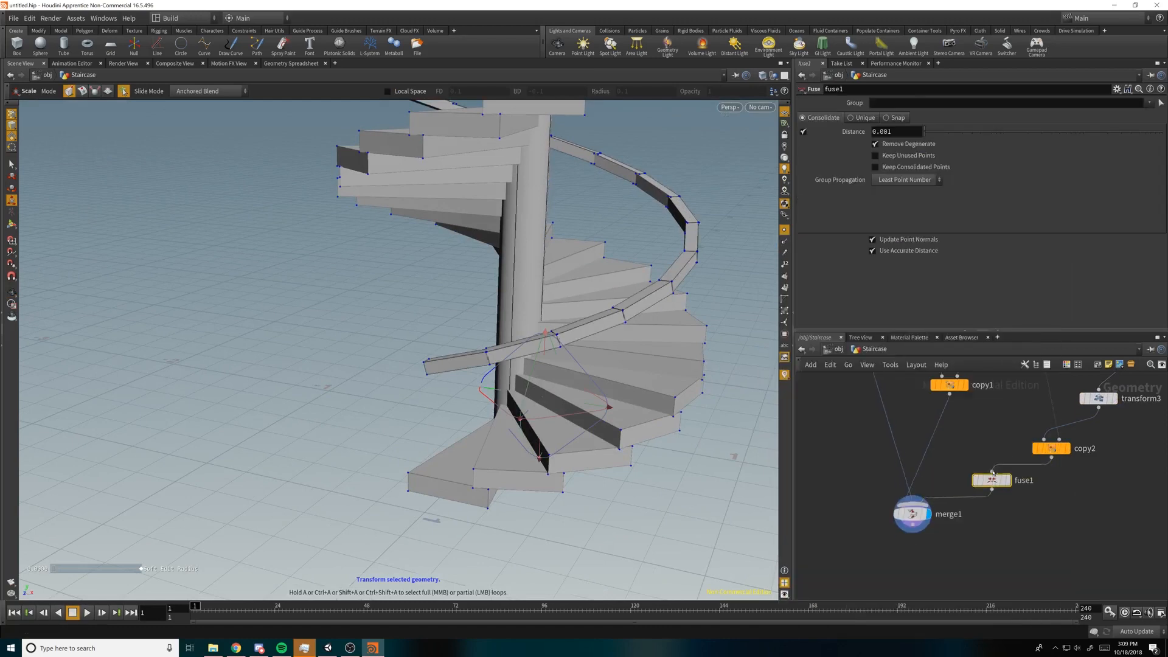
{"action": "left_click", "coordinate": [1013, 467]}
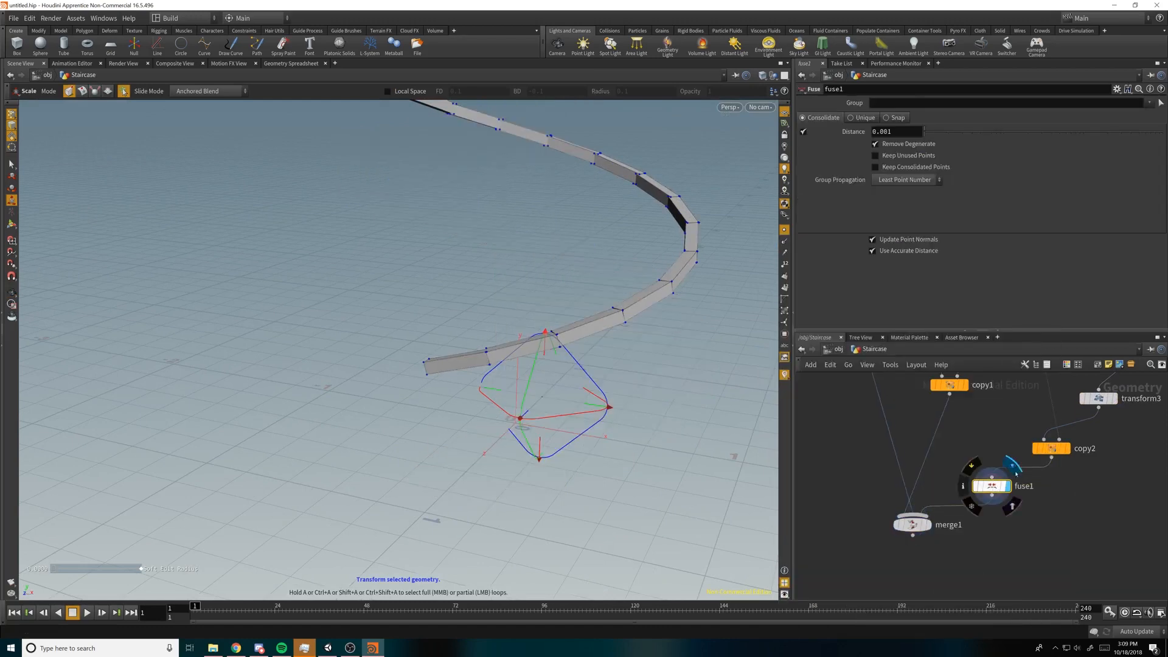
Step: Raise fuse1's Distance to 0.042046 to join the corners of adjoining railing segments
{"action": "left_click", "coordinate": [924, 132]}
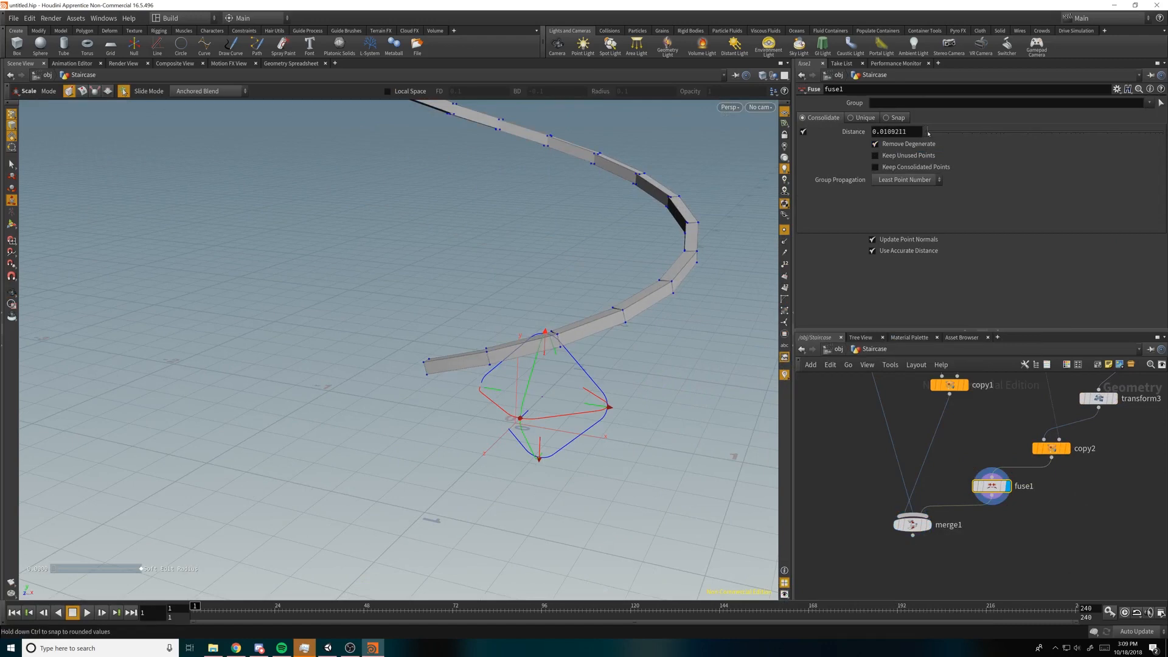
{"action": "left_click_drag", "start_coordinate": [943, 132], "coordinate": [964, 133]}
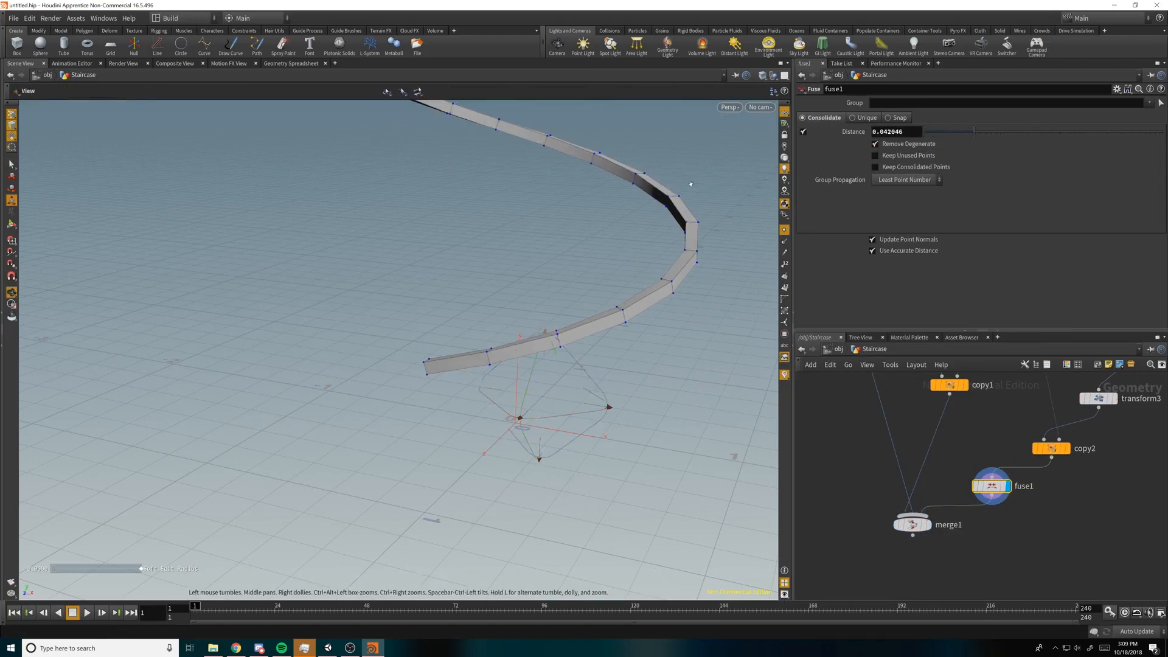
{"action": "right_click_drag", "start_coordinate": [691, 182], "coordinate": [633, 110], "text": "alt"}
{"action": "middle_click_drag", "start_coordinate": [633, 110], "coordinate": [631, 286], "text": "alt"}
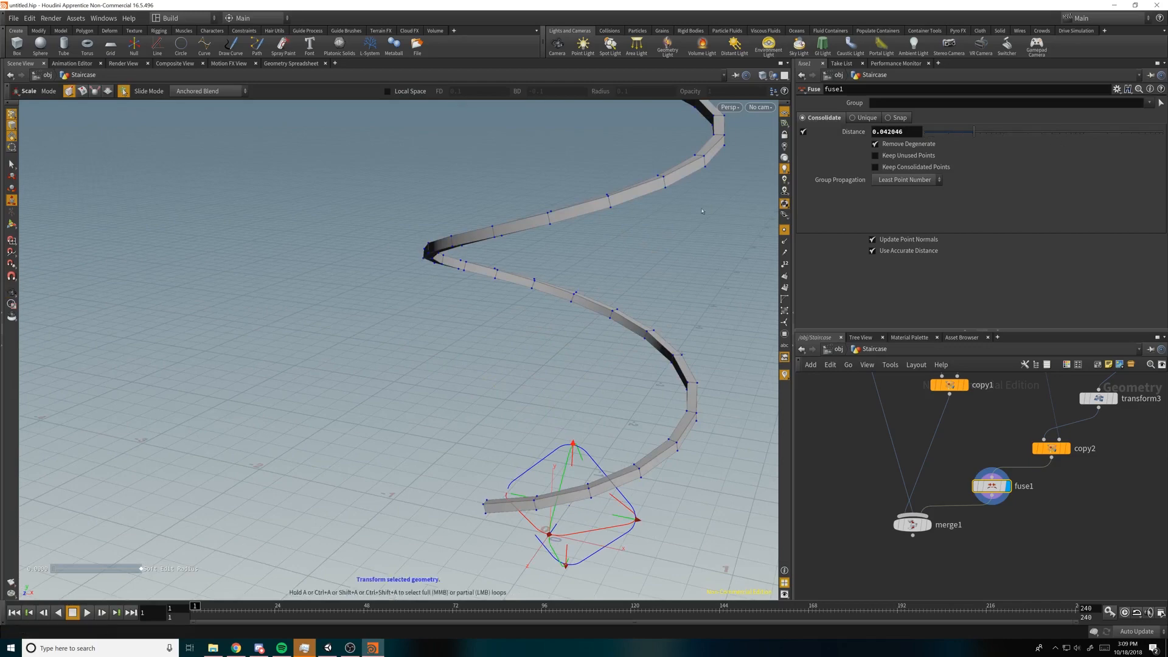
{"action": "middle_click_drag", "start_coordinate": [648, 238], "coordinate": [591, 282], "text": "alt"}
{"action": "mouse_move", "coordinate": [667, 292]}
{"action": "left_mouse_down"}
{"action": "mouse_move", "coordinate": [608, 341]}
{"action": "mouse_move", "coordinate": [547, 365]}
{"action": "mouse_move", "coordinate": [513, 347]}
{"action": "mouse_move", "coordinate": [675, 299]}
{"action": "left_mouse_up"}
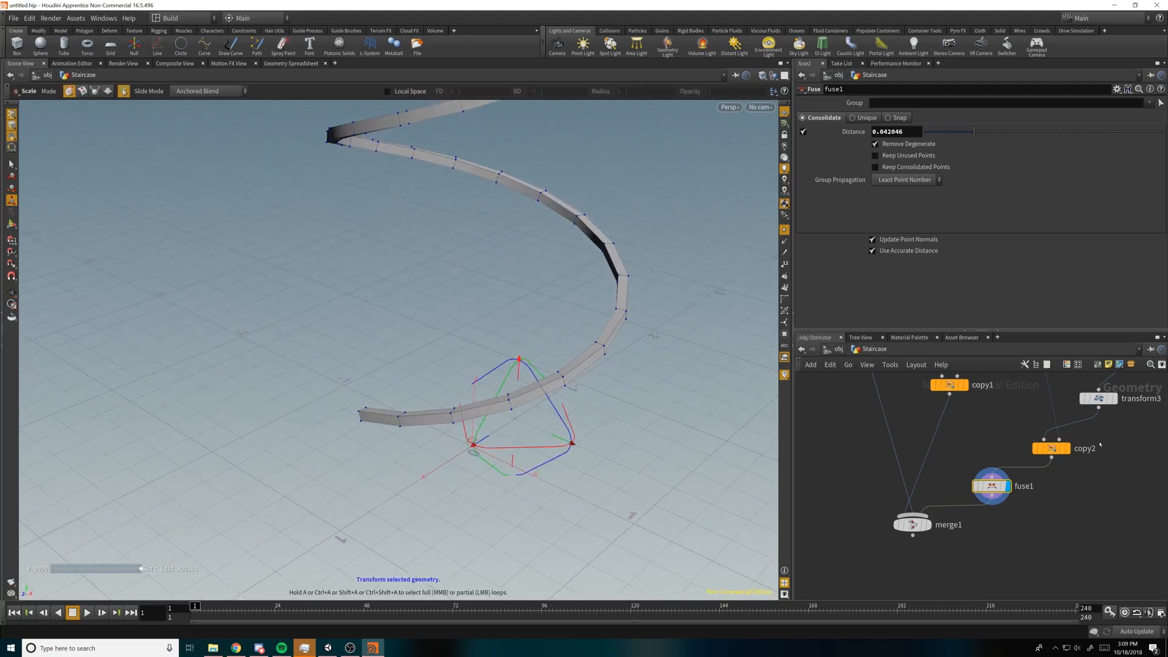
Step: Compare the railing geometry of copy2 and fuse1, leaving fuse1 displayed
{"action": "middle_click_drag", "start_coordinate": [1099, 446], "coordinate": [1089, 493]}
{"action": "left_click", "coordinate": [1059, 480]}
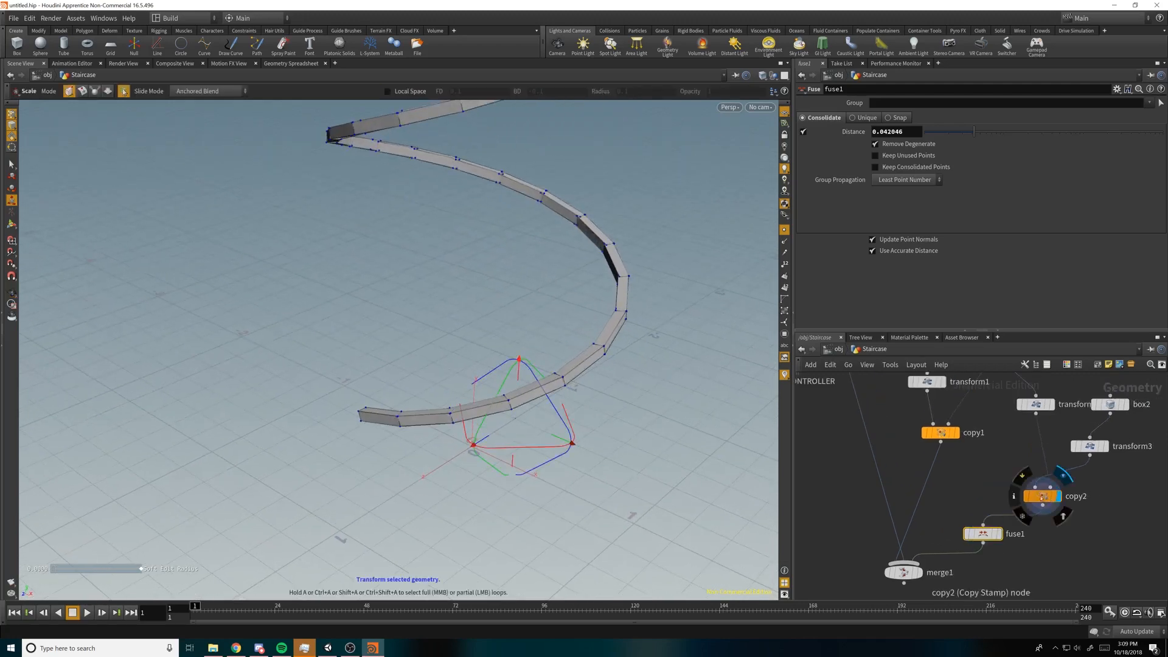
{"action": "left_click", "coordinate": [999, 533]}
{"action": "middle_click_drag", "start_coordinate": [977, 580], "coordinate": [1028, 524]}
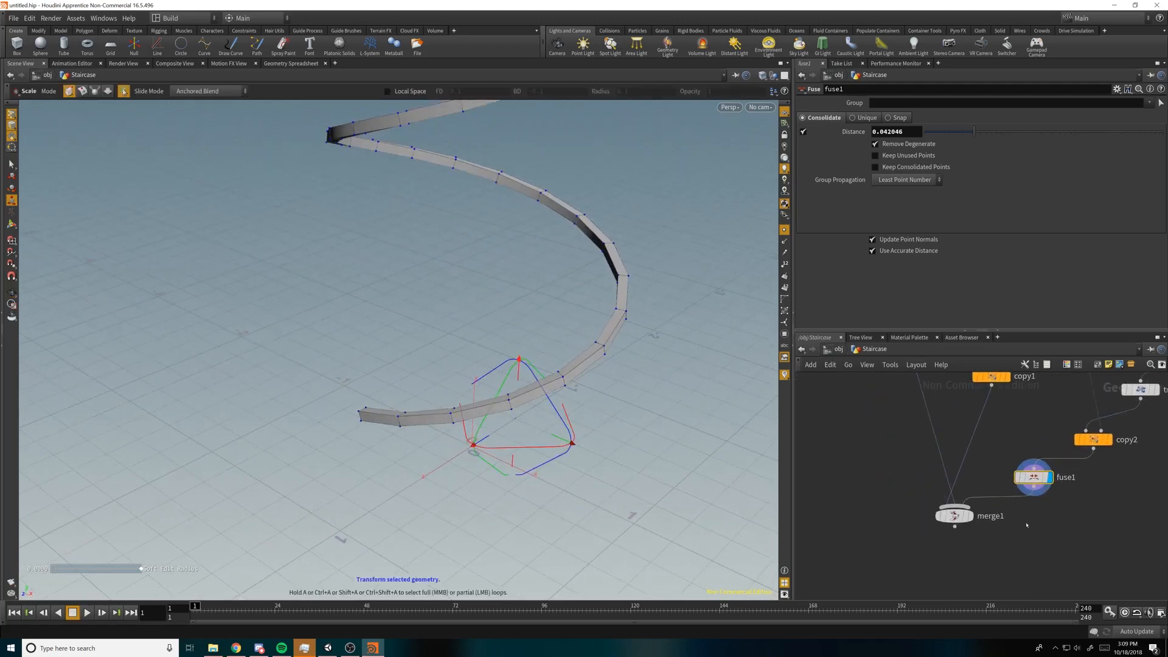
Step: Move merge1 further below fuse1 and display the merged staircase
{"action": "left_click_drag", "start_coordinate": [964, 519], "coordinate": [945, 548]}
{"action": "left_click", "coordinate": [956, 524]}
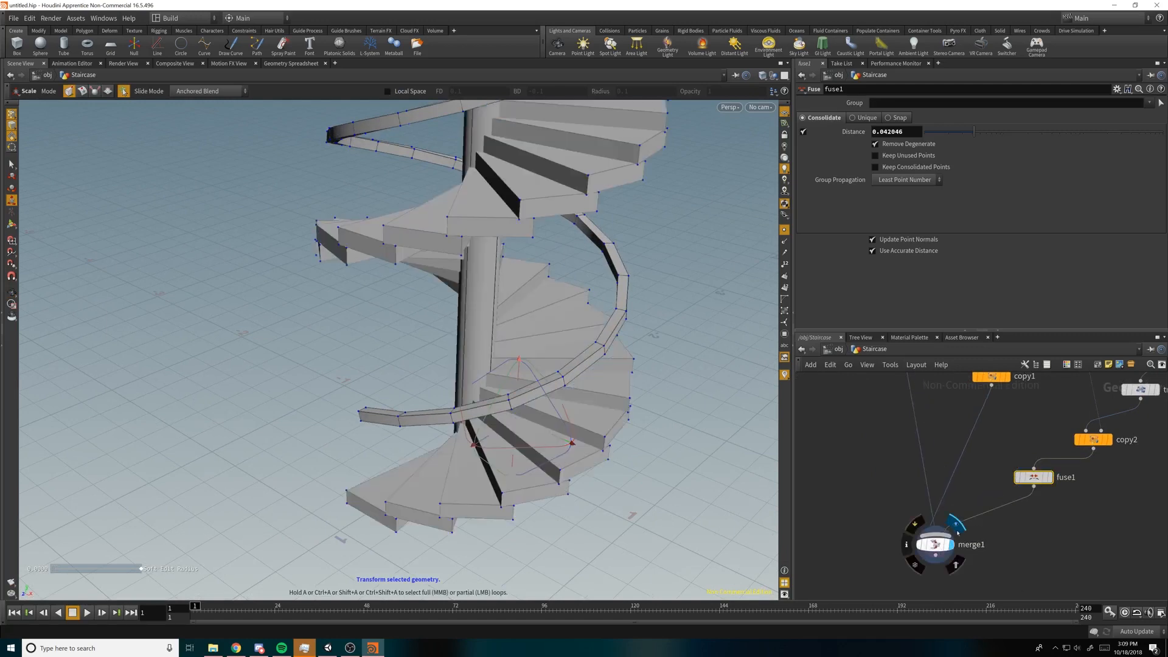
{"action": "scroll", "coordinate": [699, 242], "scroll_direction": "down", "scroll_amount": 4, "text": "alt"}
{"action": "key", "text": "e"}
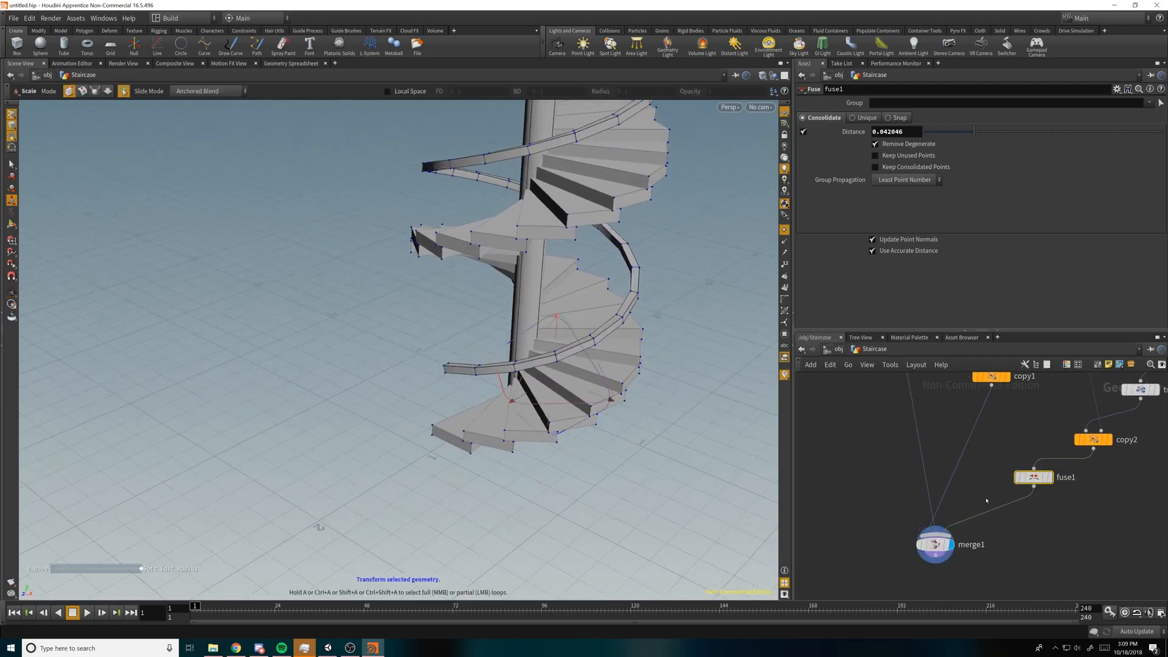
Step: Insert a Subdivide node between fuse1 and merge1 to smooth the railing
{"action": "key", "text": "Tab"}
{"action": "type", "text": "subd"}
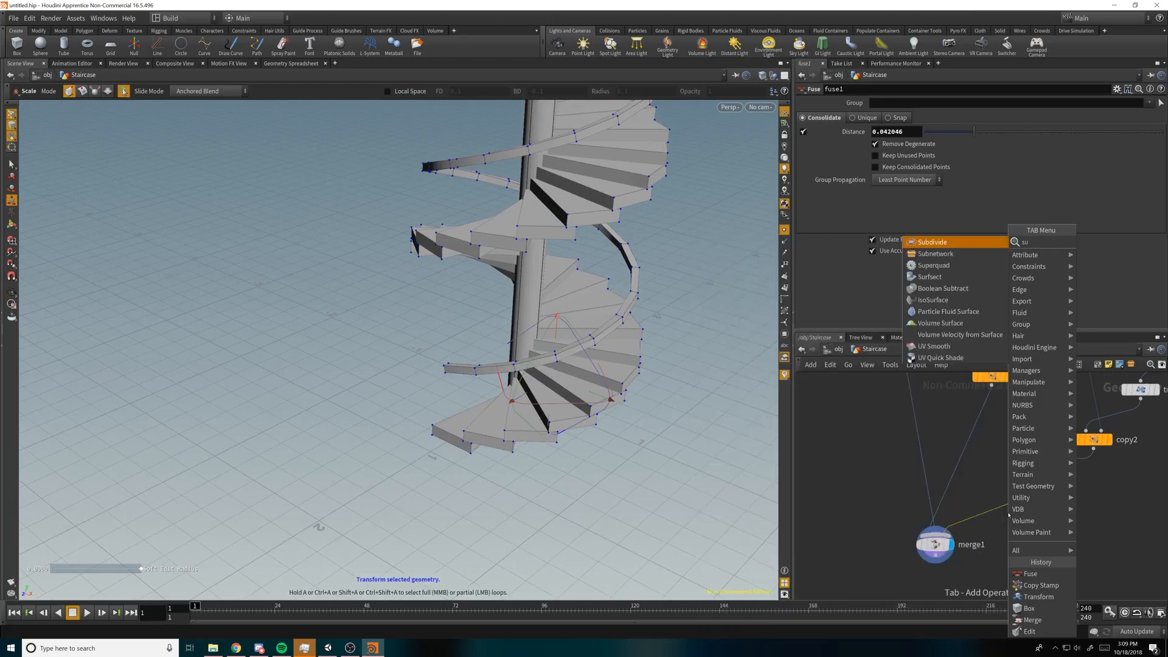
{"action": "key", "text": "Return"}
{"action": "left_click", "coordinate": [1008, 514]}
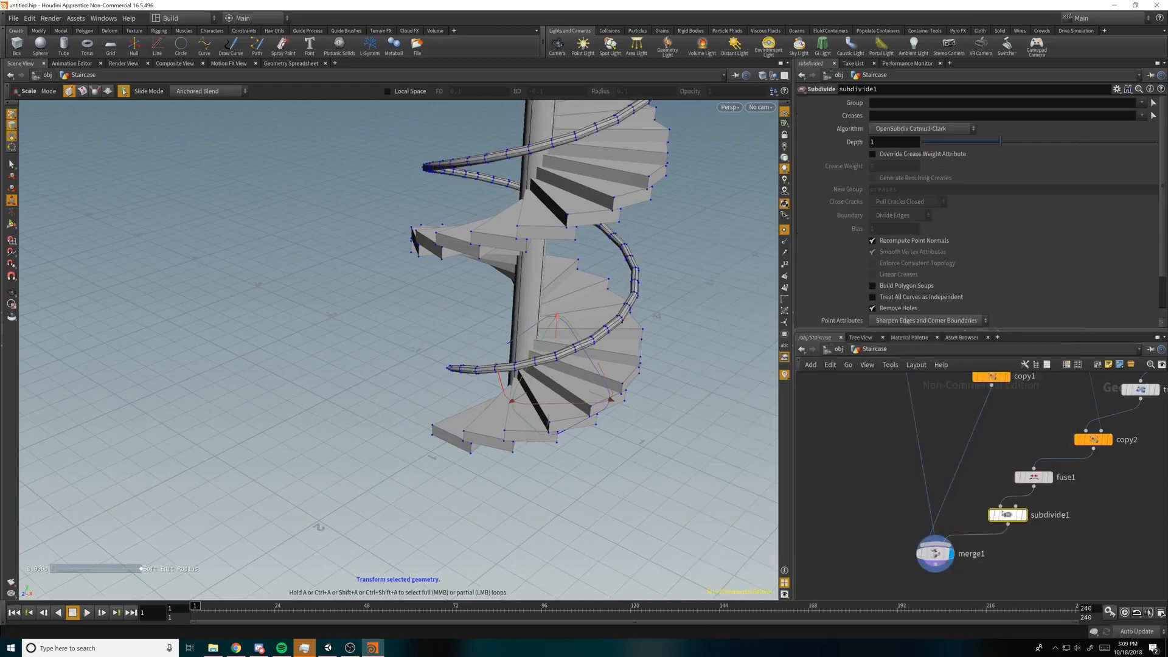
Step: Examine the subdivided railing on its own and together with the merged staircase from several angles
{"action": "left_click", "coordinate": [1029, 496]}
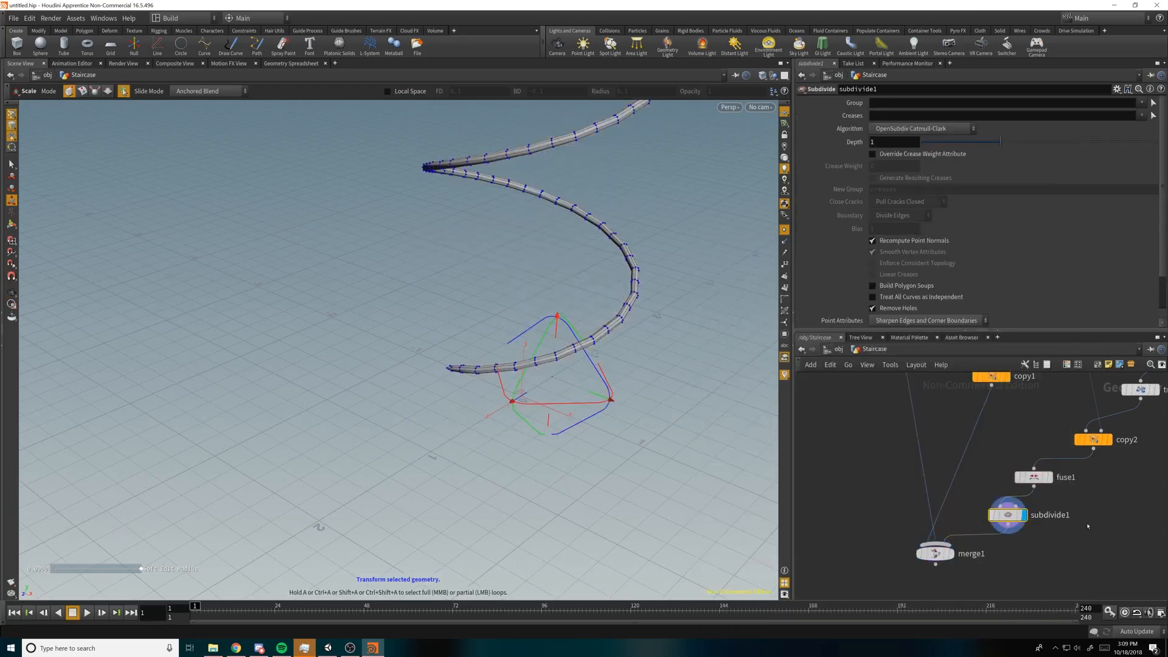
{"action": "middle_click_drag", "start_coordinate": [1087, 524], "coordinate": [1098, 511]}
{"action": "left_click", "coordinate": [967, 523]}
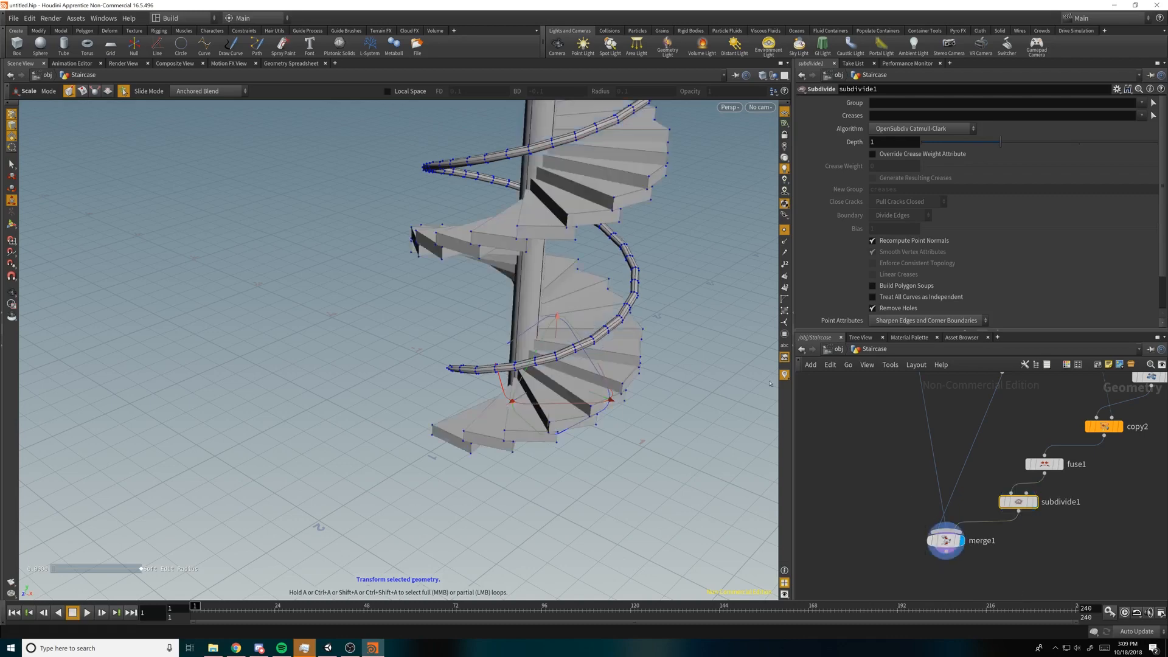
{"action": "key", "text": "Escape"}
{"action": "right_click_drag", "start_coordinate": [657, 250], "coordinate": [632, 286]}
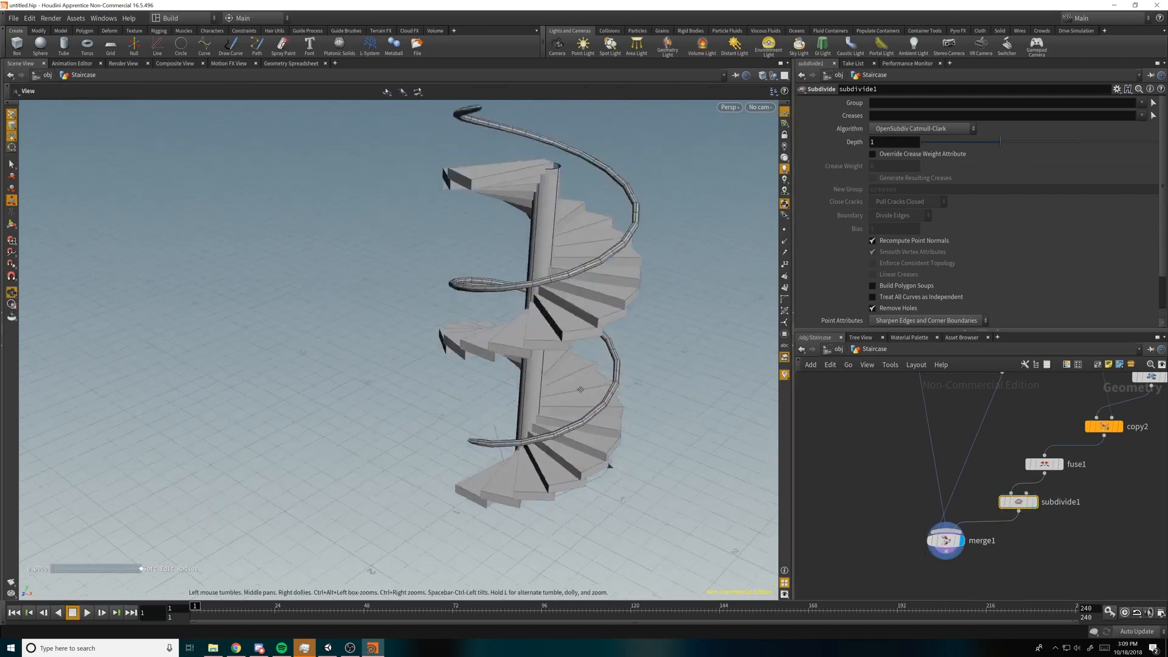
{"action": "left_click_drag", "start_coordinate": [632, 286], "coordinate": [577, 341]}
{"action": "left_click_drag", "start_coordinate": [669, 359], "coordinate": [682, 318]}
{"action": "middle_click_drag", "start_coordinate": [682, 318], "coordinate": [664, 373]}
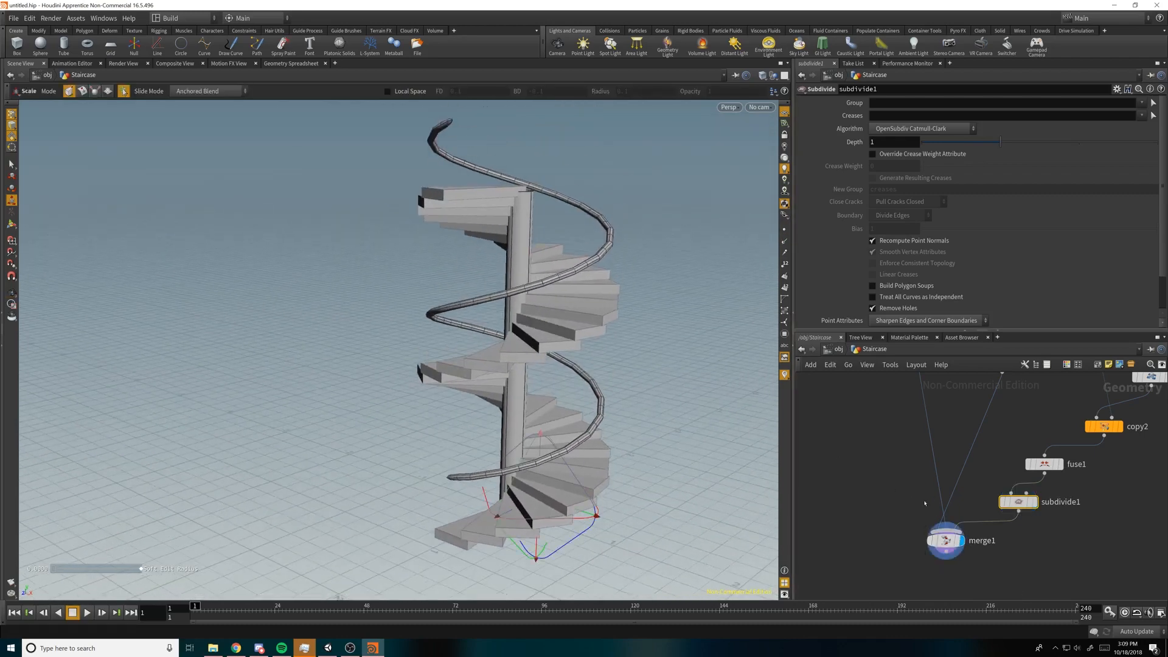
Step: Set CONTROLLER's Height to 21 and Railing Height to 0.429, and move the node lower in the network
{"action": "middle_click_drag", "start_coordinate": [906, 389], "coordinate": [980, 487]}
{"action": "scroll", "coordinate": [1028, 437], "scroll_direction": "down", "scroll_amount": 2}
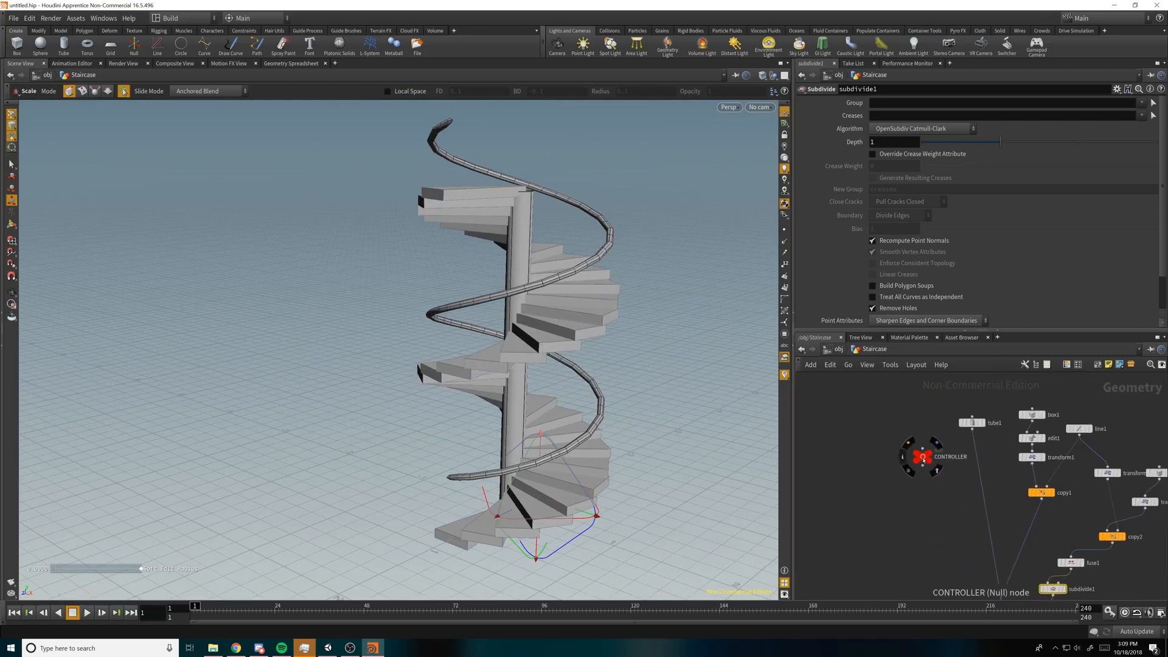
{"action": "left_click", "coordinate": [922, 456]}
{"action": "left_click_drag", "start_coordinate": [922, 456], "coordinate": [919, 511]}
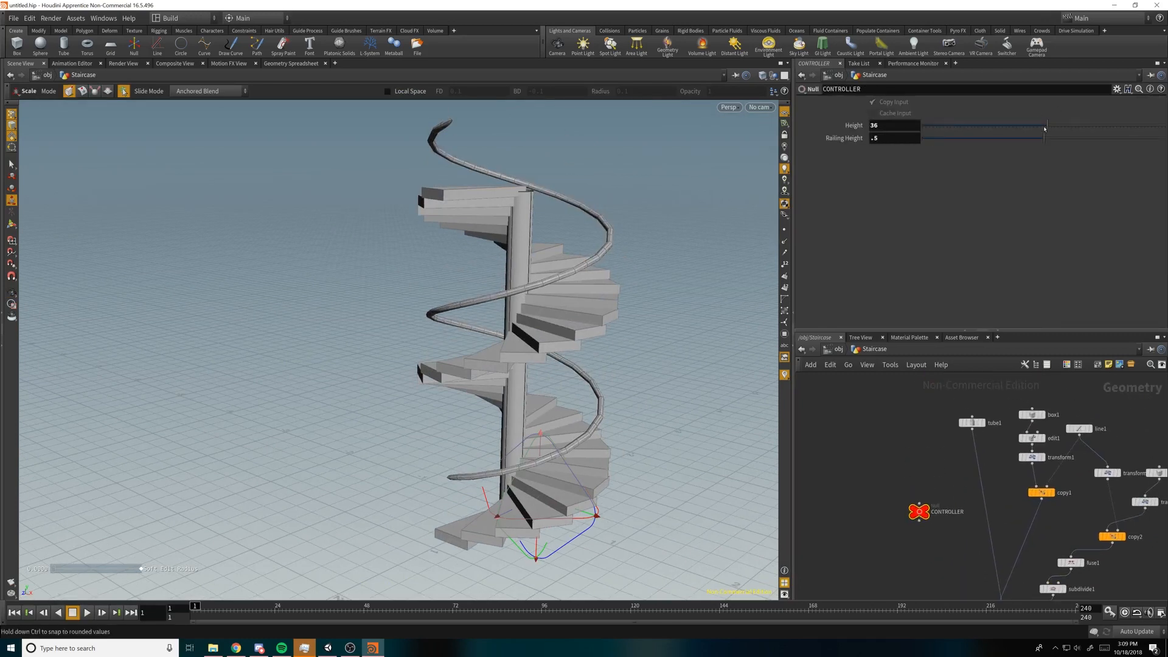
{"action": "mouse_move", "coordinate": [1042, 126]}
{"action": "left_mouse_down"}
{"action": "mouse_move", "coordinate": [993, 129]}
{"action": "mouse_move", "coordinate": [1086, 128]}
{"action": "mouse_move", "coordinate": [937, 130]}
{"action": "mouse_move", "coordinate": [1047, 139]}
{"action": "mouse_move", "coordinate": [1026, 136]}
{"action": "left_mouse_up"}
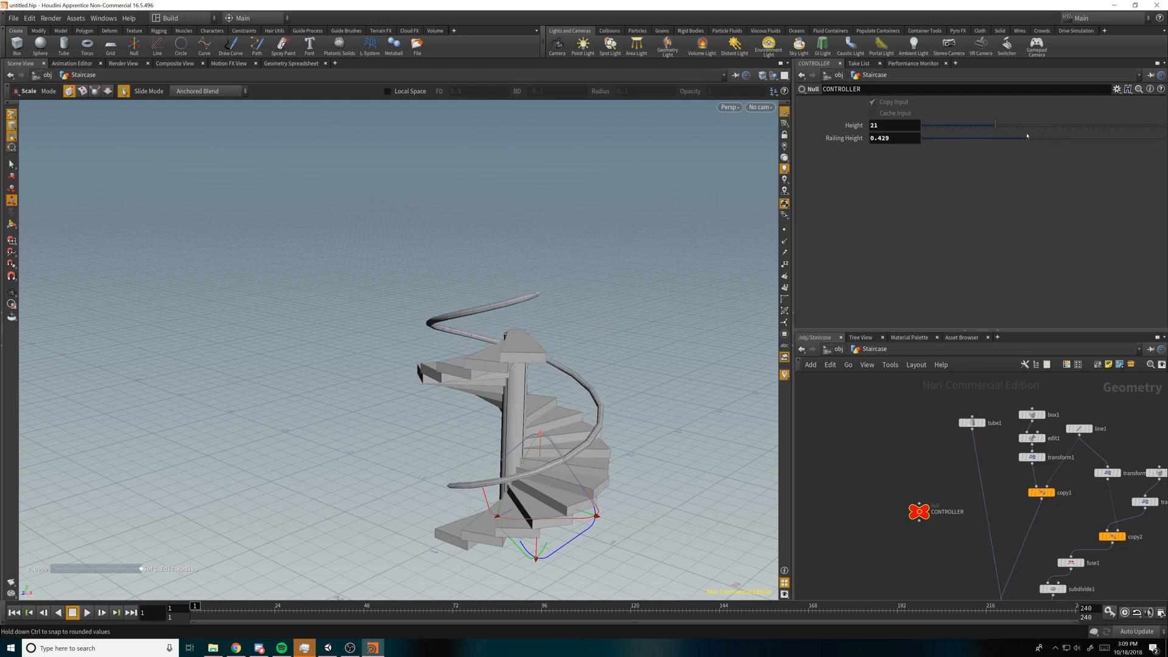
{"action": "middle_click_drag", "start_coordinate": [957, 532], "coordinate": [909, 460]}
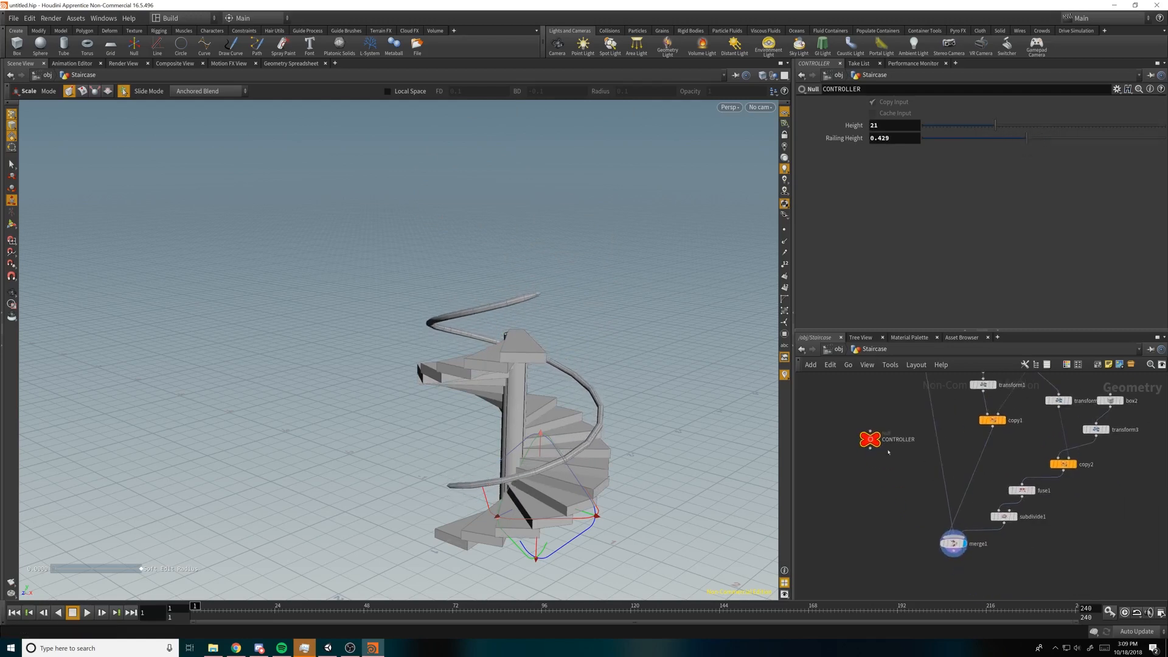
{"action": "left_click_drag", "start_coordinate": [870, 439], "coordinate": [857, 483]}
Step: Rearrange the railing nodes so box2 and transform3 form a column beside transform2 above copy2
{"action": "middle_click_drag", "start_coordinate": [856, 411], "coordinate": [915, 438]}
{"action": "scroll", "coordinate": [913, 478], "scroll_direction": "up", "scroll_amount": 2}
{"action": "middle_click_drag", "start_coordinate": [987, 485], "coordinate": [795, 456]}
{"action": "left_click_drag", "start_coordinate": [1106, 514], "coordinate": [994, 410]}
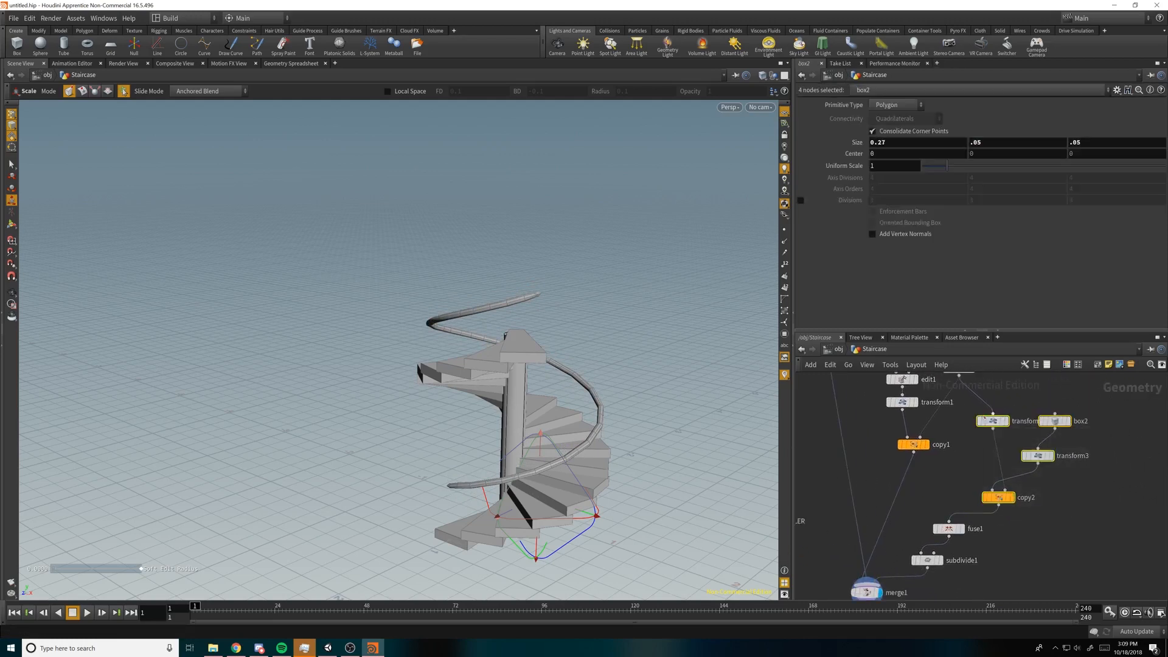
{"action": "left_click", "coordinate": [1119, 487]}
{"action": "left_click_drag", "start_coordinate": [1119, 486], "coordinate": [988, 423]}
{"action": "left_click", "coordinate": [1107, 420]}
{"action": "middle_click_drag", "start_coordinate": [1074, 515], "coordinate": [1032, 525]}
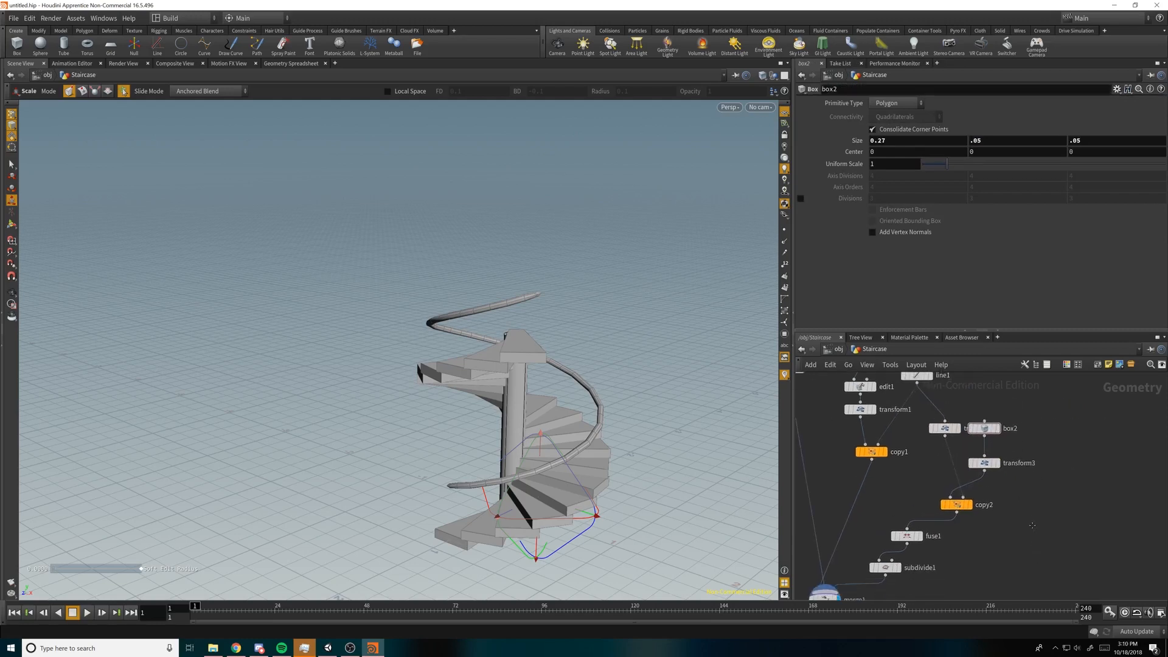
{"action": "left_click_drag", "start_coordinate": [1028, 400], "coordinate": [918, 473]}
{"action": "left_click_drag", "start_coordinate": [948, 430], "coordinate": [967, 433]}
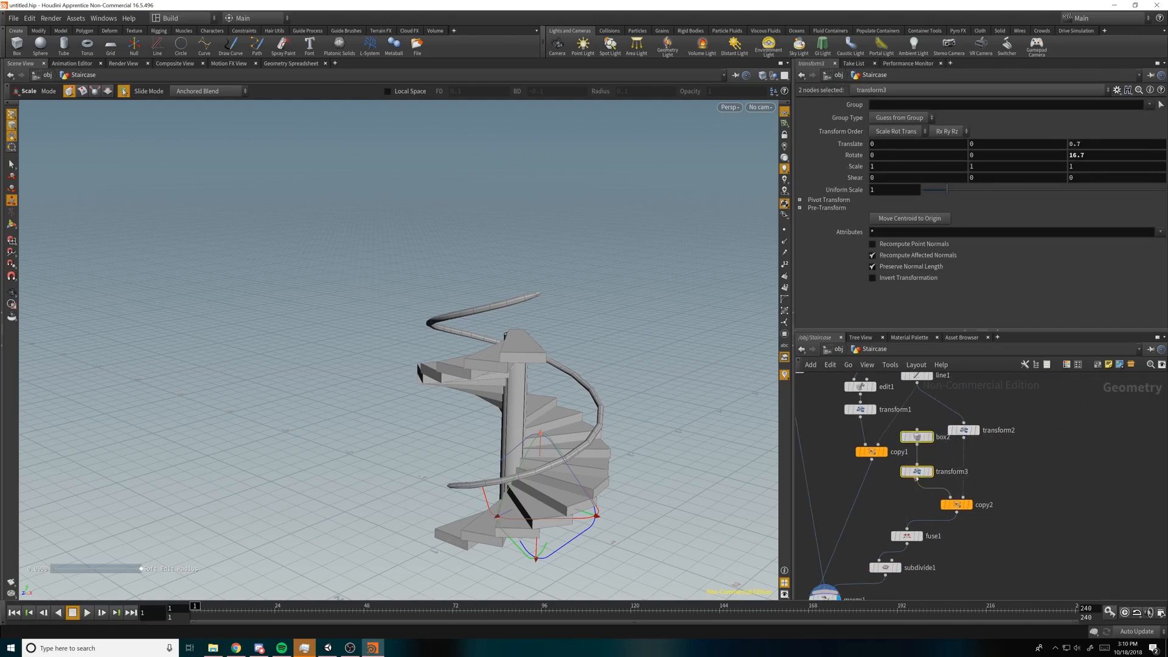
{"action": "left_click_drag", "start_coordinate": [919, 469], "coordinate": [925, 459]}
{"action": "left_click", "coordinate": [1056, 475]}
{"action": "middle_click_drag", "start_coordinate": [1033, 513], "coordinate": [982, 529]}
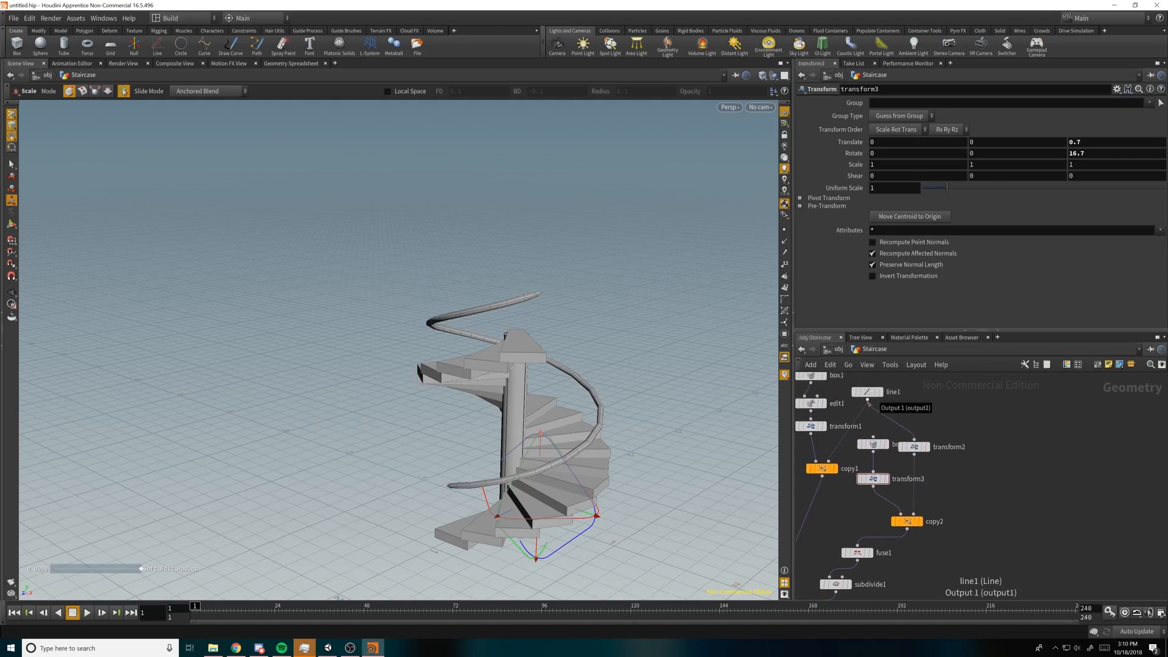
Step: Duplicate copy1 beside the railing nodes and disconnect transform1 from the duplicate
{"action": "left_click", "coordinate": [821, 468]}
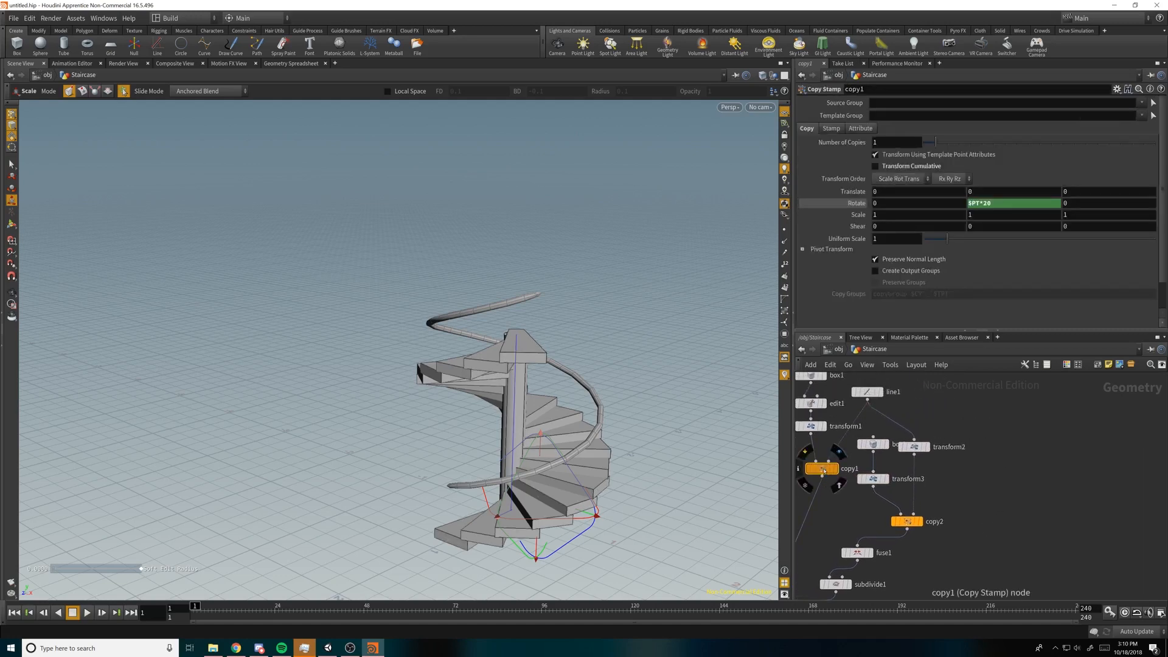
{"action": "left_click_drag", "start_coordinate": [953, 467], "coordinate": [984, 474]}
{"action": "left_click", "coordinate": [1028, 474]}
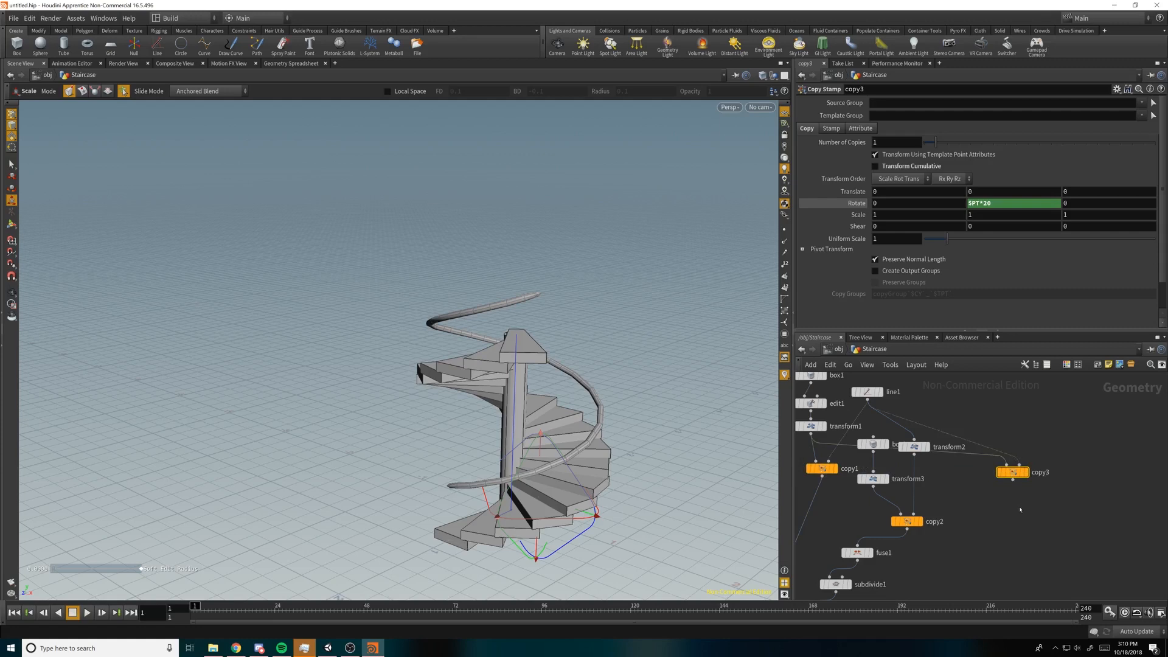
{"action": "left_click", "coordinate": [969, 458]}
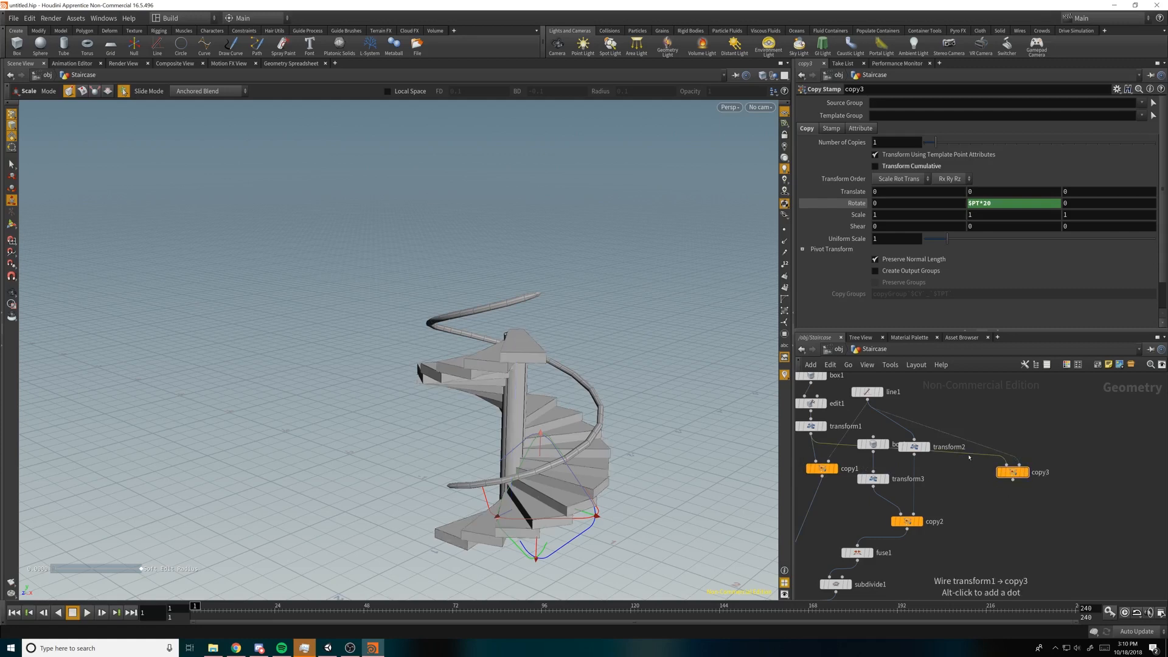
{"action": "left_click_drag", "start_coordinate": [1017, 480], "coordinate": [1011, 484]}
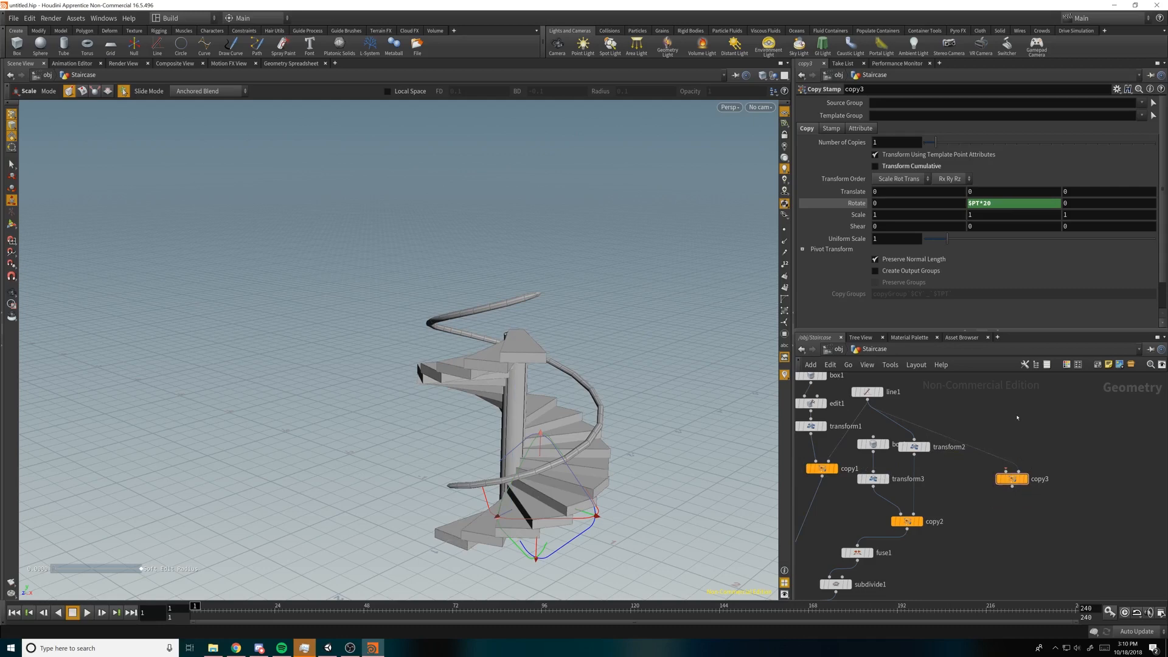
Step: Add a Tube node above copy3 for the railing's vertical posts
{"action": "key", "text": "Tab"}
{"action": "type", "text": "tube"}
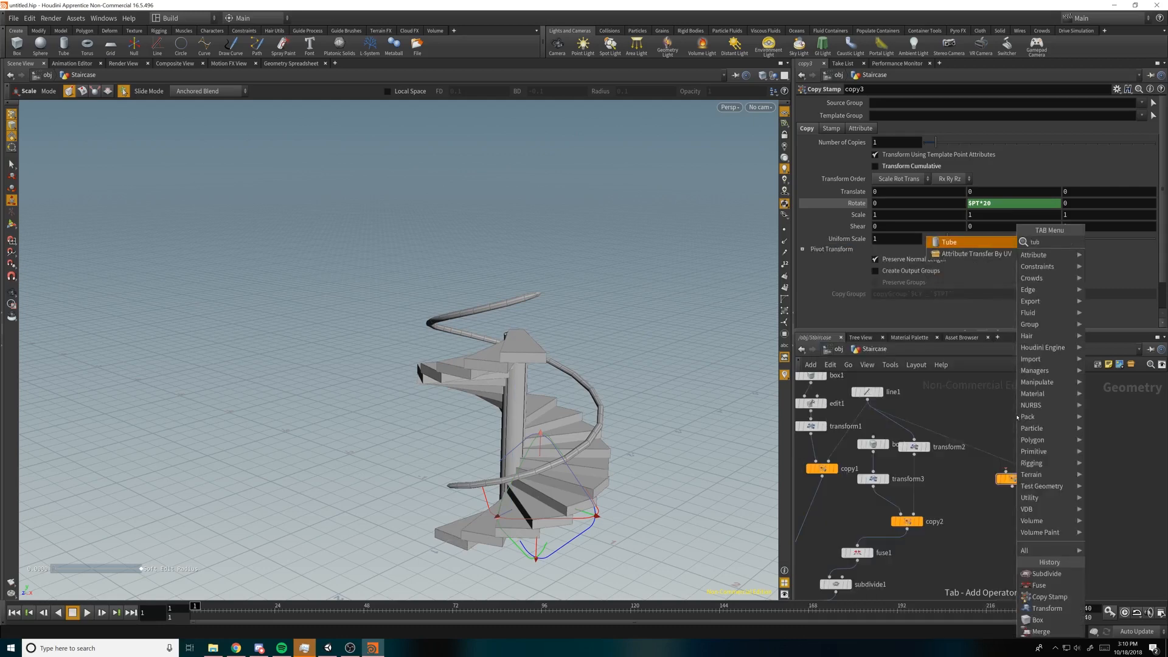
{"action": "key", "text": "Return"}
{"action": "left_click", "coordinate": [978, 398]}
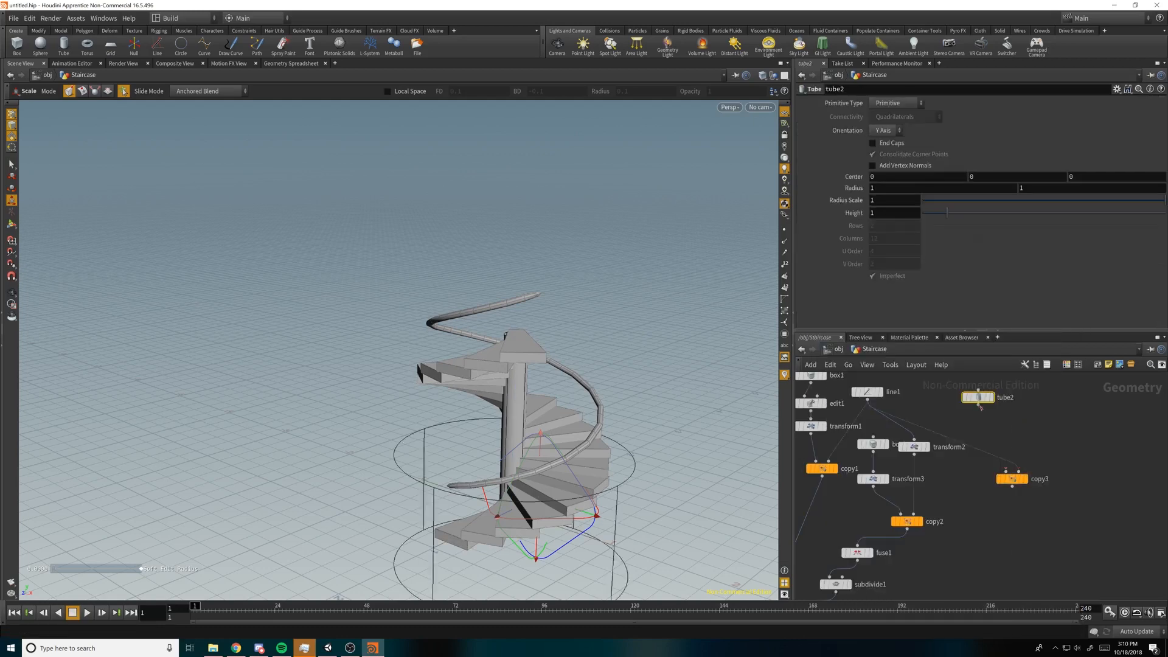
Step: Append a Transform node to tube2 and align it directly beneath the tube
{"action": "right_click", "coordinate": [978, 406]}
{"action": "type", "text": "trans"}
{"action": "key", "text": "Return"}
{"action": "left_click", "coordinate": [984, 427]}
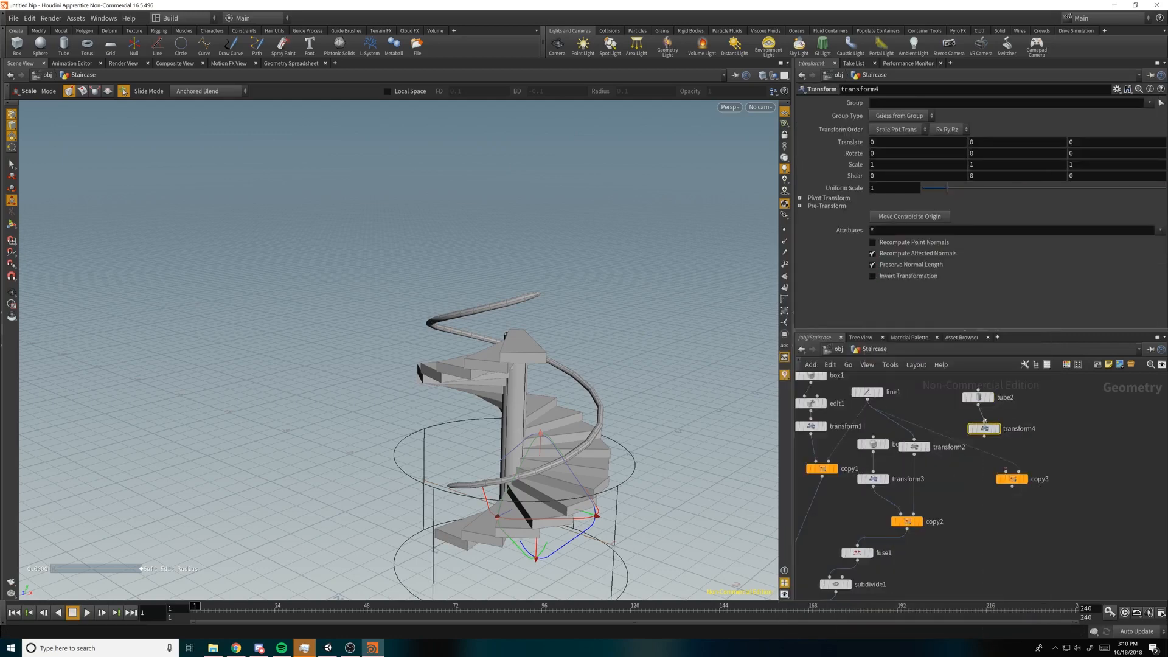
{"action": "middle_click_drag", "start_coordinate": [1031, 413], "coordinate": [1021, 434]}
{"action": "scroll", "coordinate": [1022, 434], "scroll_direction": "up", "scroll_amount": 1}
{"action": "left_click_drag", "start_coordinate": [970, 418], "coordinate": [977, 411]}
Step: Set both of tube2's radius values to .01
{"action": "left_click", "coordinate": [965, 409]}
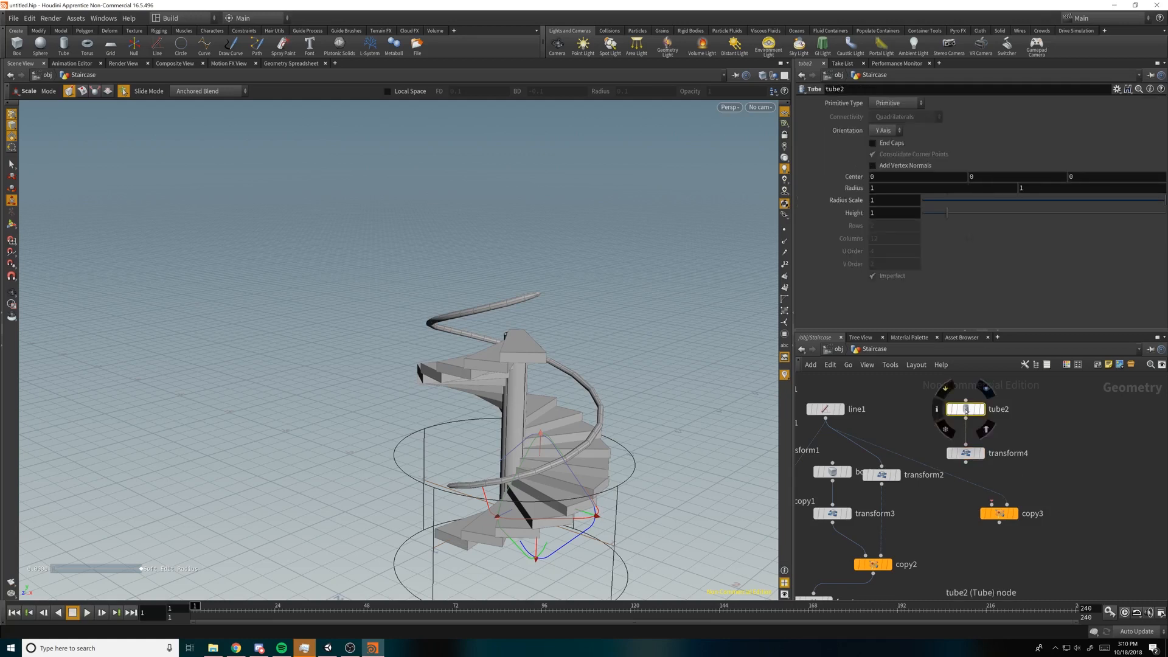
{"action": "key", "text": "BackSpace"}
{"action": "type", "text": ".0"}
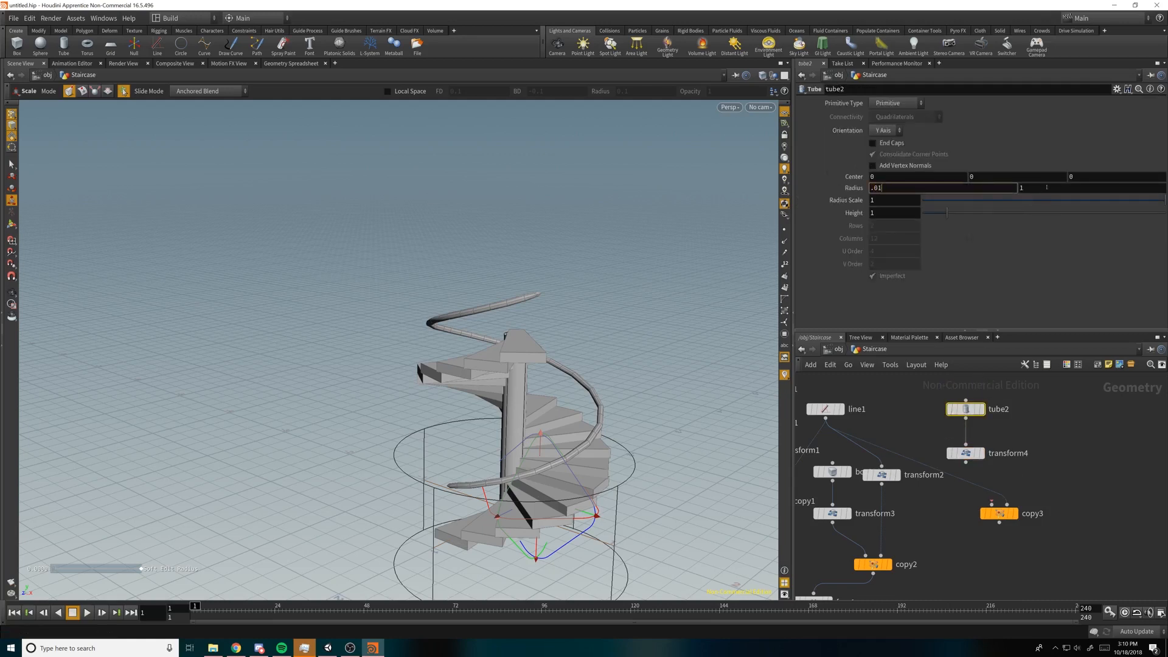
{"action": "key", "text": "Tab"}
{"action": "type", "text": ".1"}
{"action": "key", "text": "Return"}
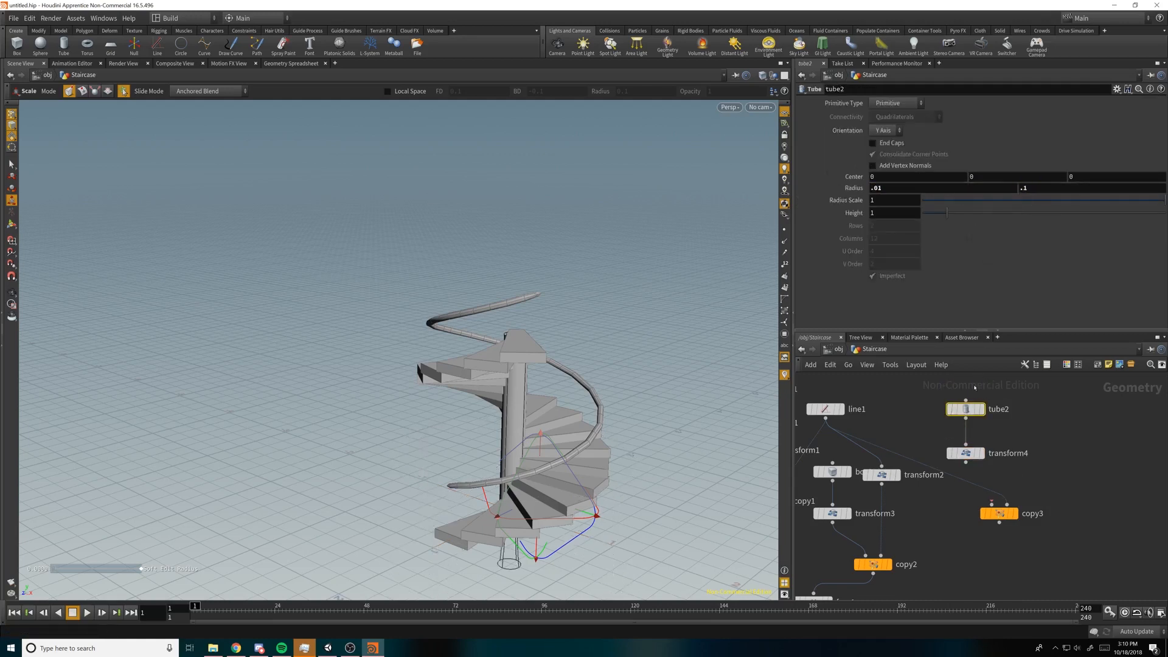
{"action": "type", "text": ".01"}
{"action": "key", "text": "Return"}
Step: Drive tube2's Center Y with a relative reference to its own height, using ch("height")/2
{"action": "right_click", "coordinate": [890, 217]}
{"action": "left_click", "coordinate": [934, 282]}
{"action": "right_click", "coordinate": [983, 176]}
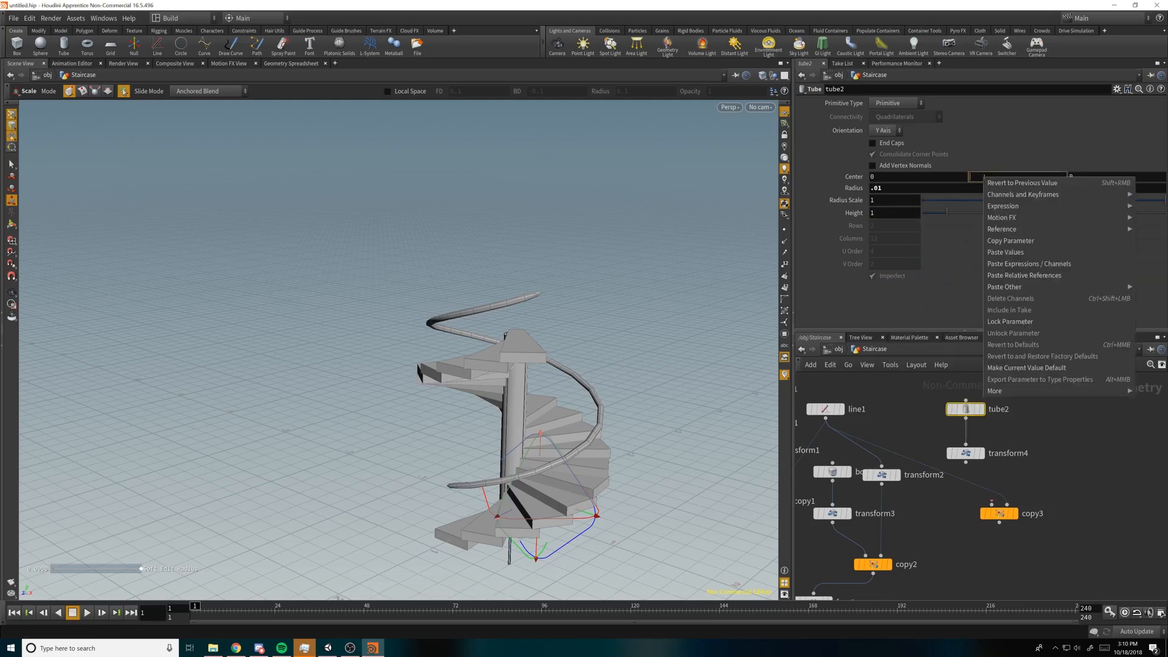
{"action": "left_click", "coordinate": [1016, 275]}
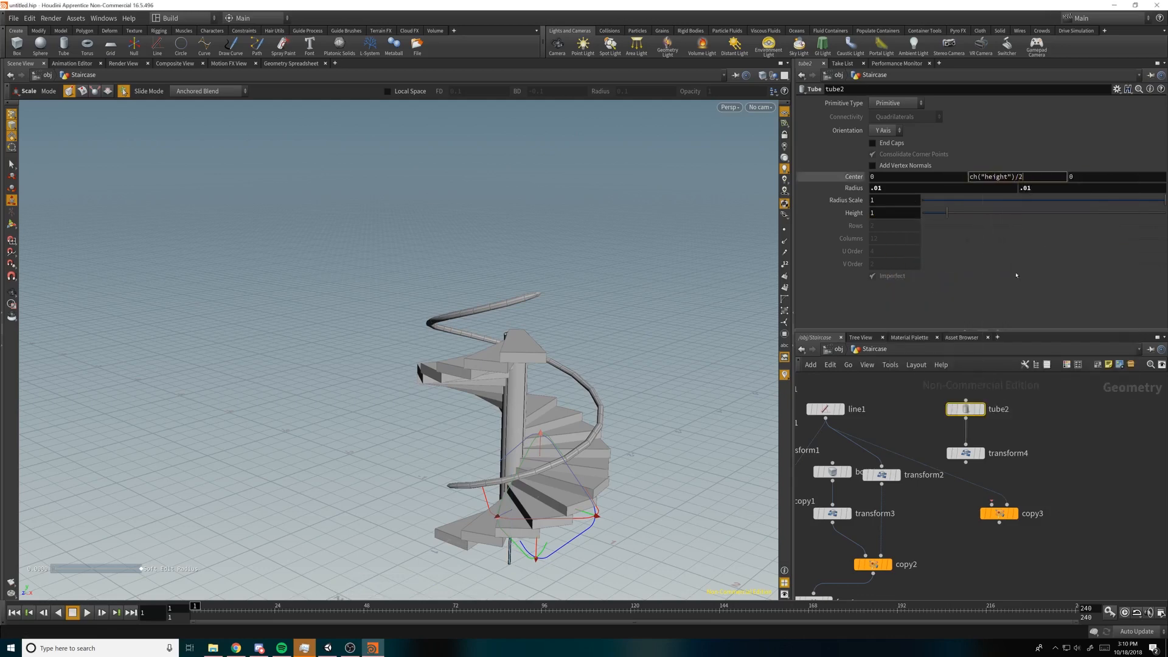
{"action": "key", "text": "Return"}
Step: Link tube2's Height to CONTROLLER's Railing Height with the reference ch("../CONTROLLER/parm2")
{"action": "middle_click_drag", "start_coordinate": [626, 310], "coordinate": [609, 271], "text": "alt"}
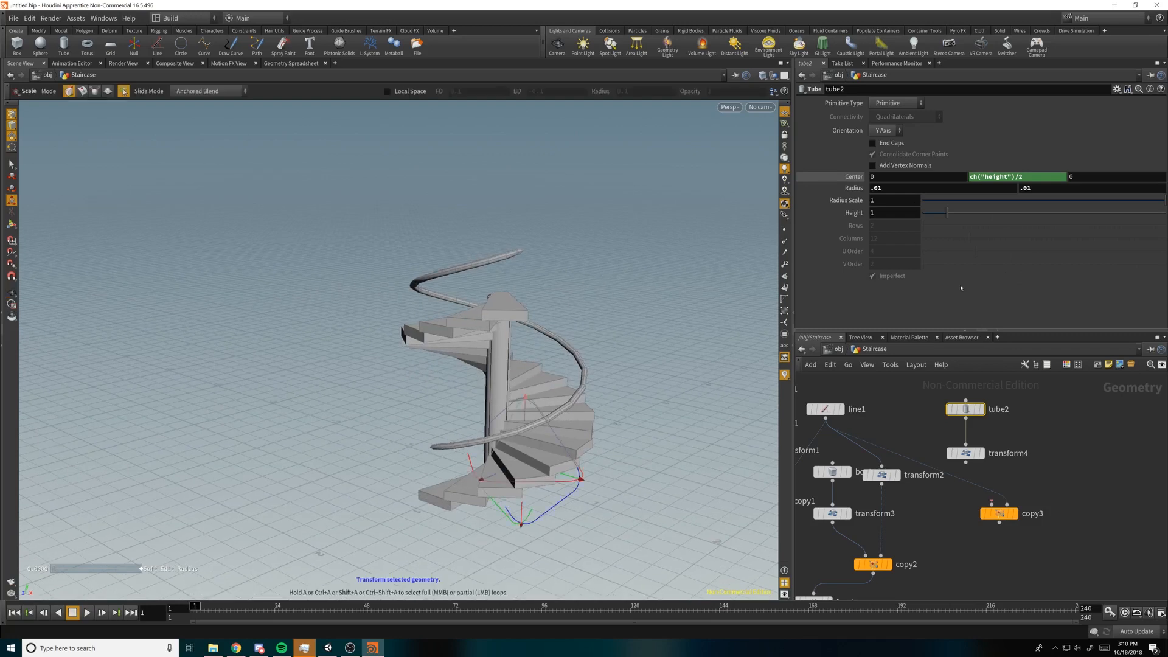
{"action": "middle_click_drag", "start_coordinate": [872, 477], "coordinate": [1159, 442]}
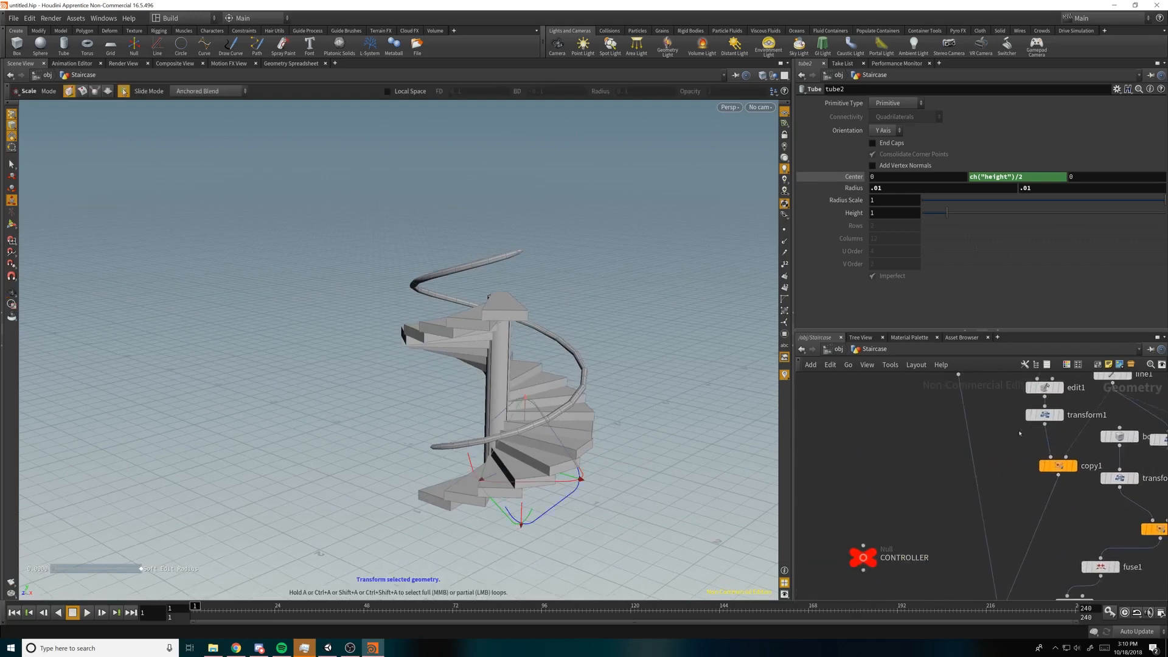
{"action": "left_click", "coordinate": [864, 558]}
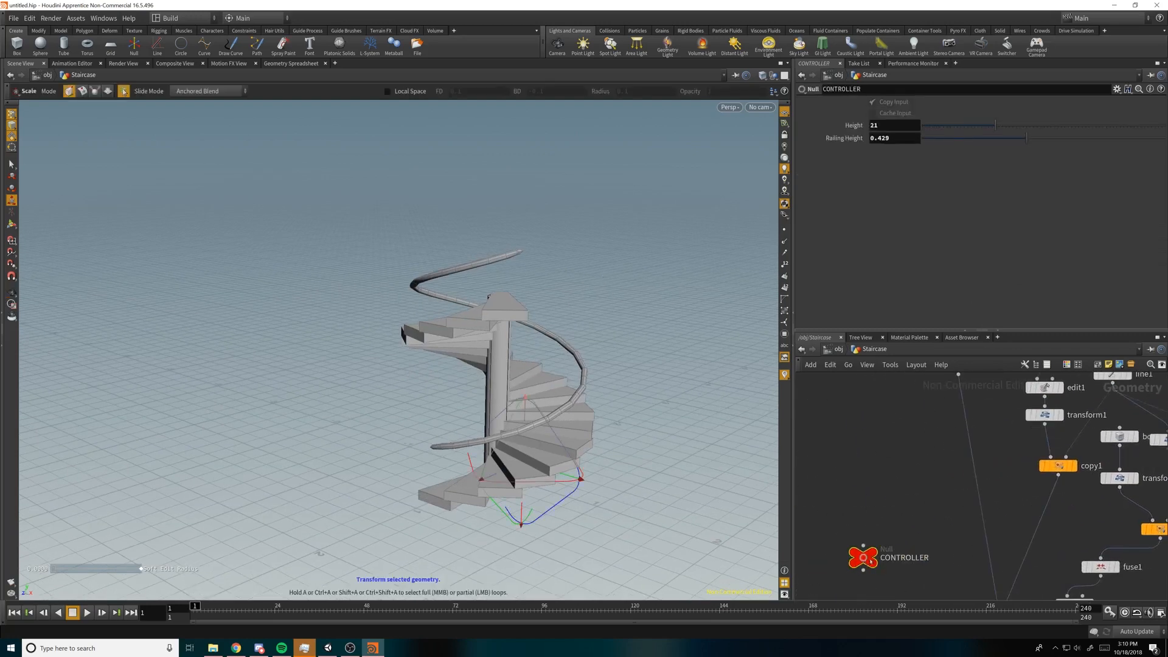
{"action": "right_click", "coordinate": [897, 138]}
{"action": "left_click", "coordinate": [925, 203]}
{"action": "middle_click_drag", "start_coordinate": [1076, 444], "coordinate": [845, 464]}
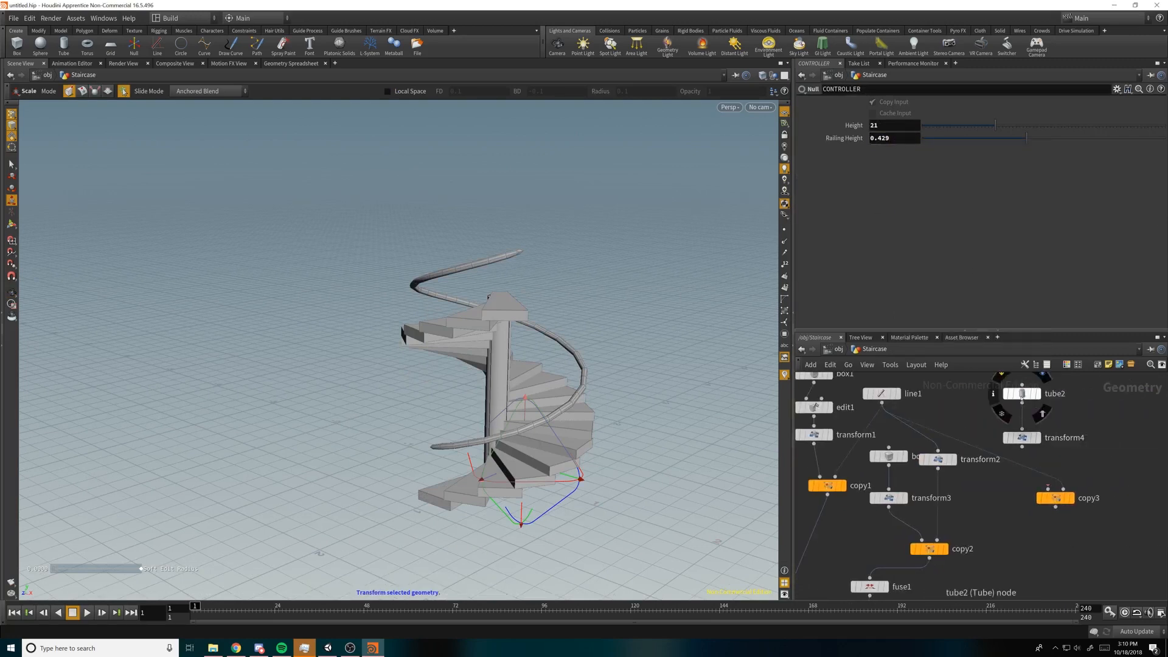
{"action": "left_click", "coordinate": [1022, 394]}
{"action": "right_click", "coordinate": [893, 214]}
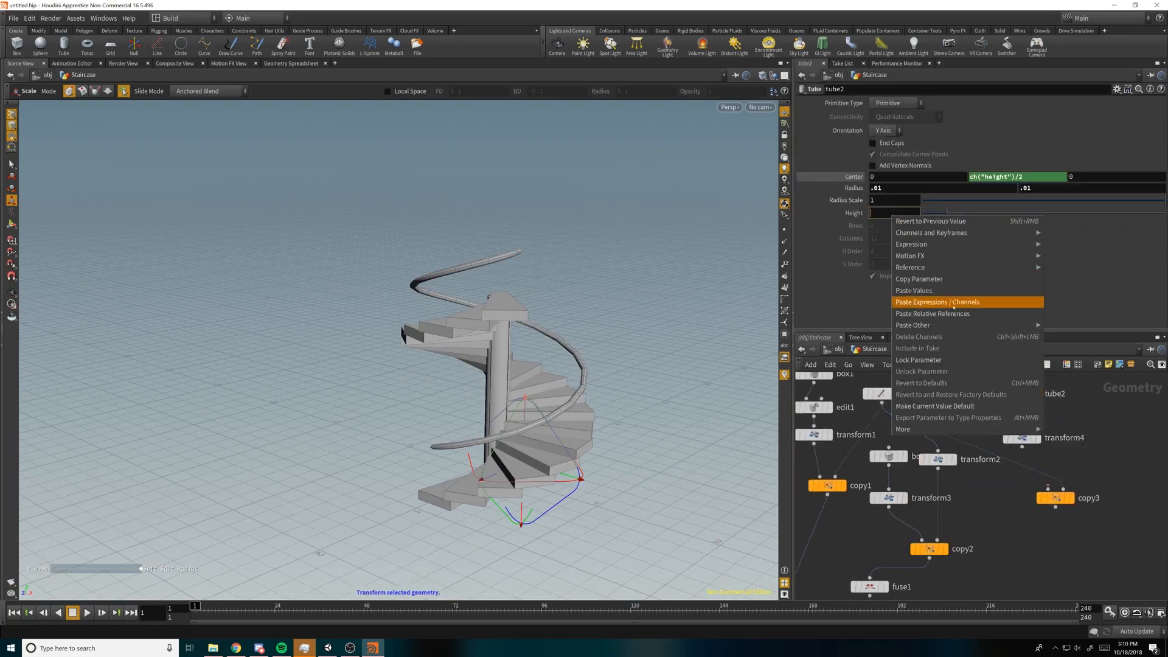
{"action": "left_click", "coordinate": [922, 303]}
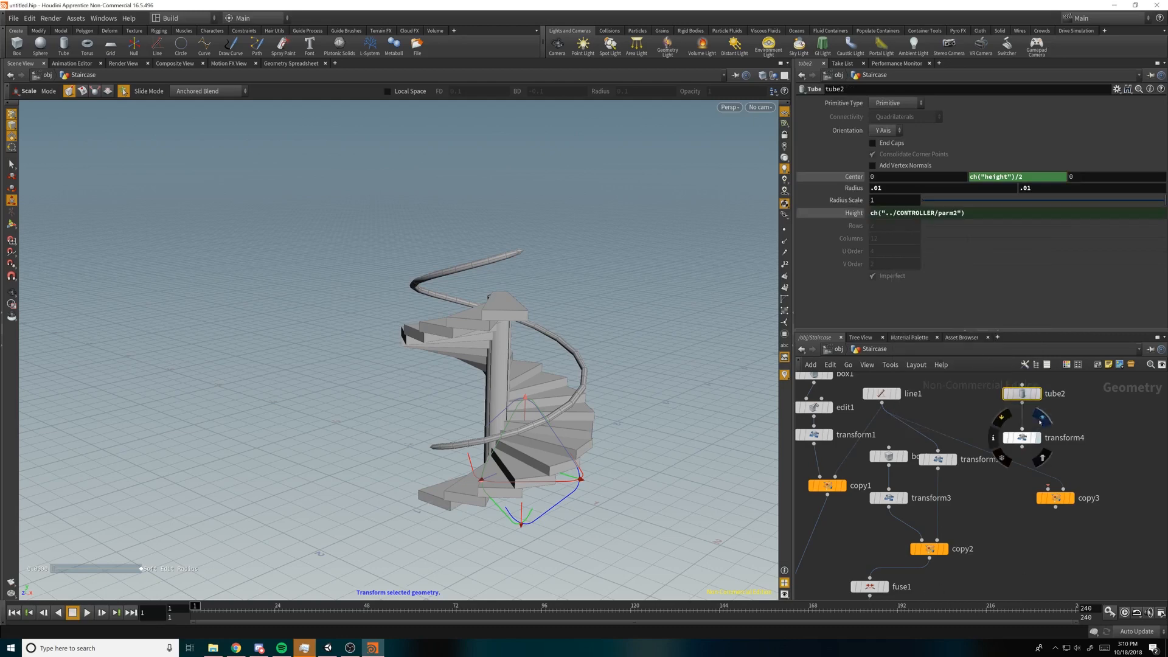
Step: Display transform4's result to show the post tube on its own
{"action": "left_click", "coordinate": [1037, 437]}
{"action": "left_click_drag", "start_coordinate": [663, 424], "coordinate": [657, 284]}
{"action": "key", "text": "e"}
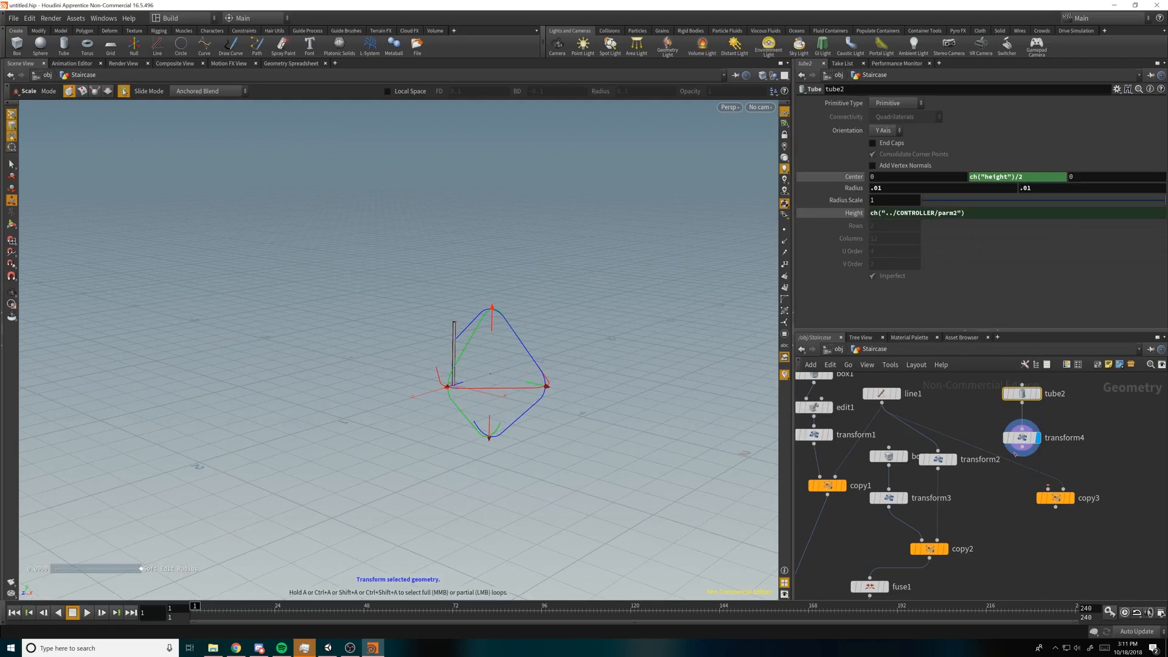
Step: Connect copy3's output to merge1 and display the merged staircase with the posts included
{"action": "scroll", "coordinate": [1015, 450], "scroll_direction": "down", "scroll_amount": 3}
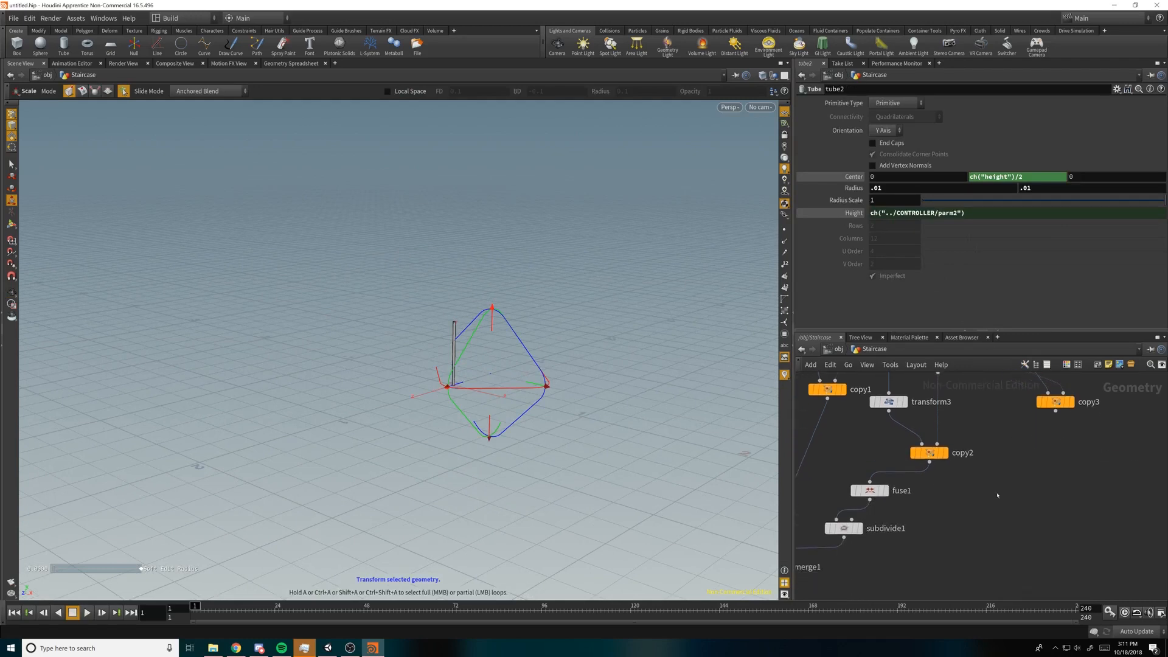
{"action": "middle_click_drag", "start_coordinate": [998, 495], "coordinate": [1060, 467]}
{"action": "left_click_drag", "start_coordinate": [833, 540], "coordinate": [882, 566]}
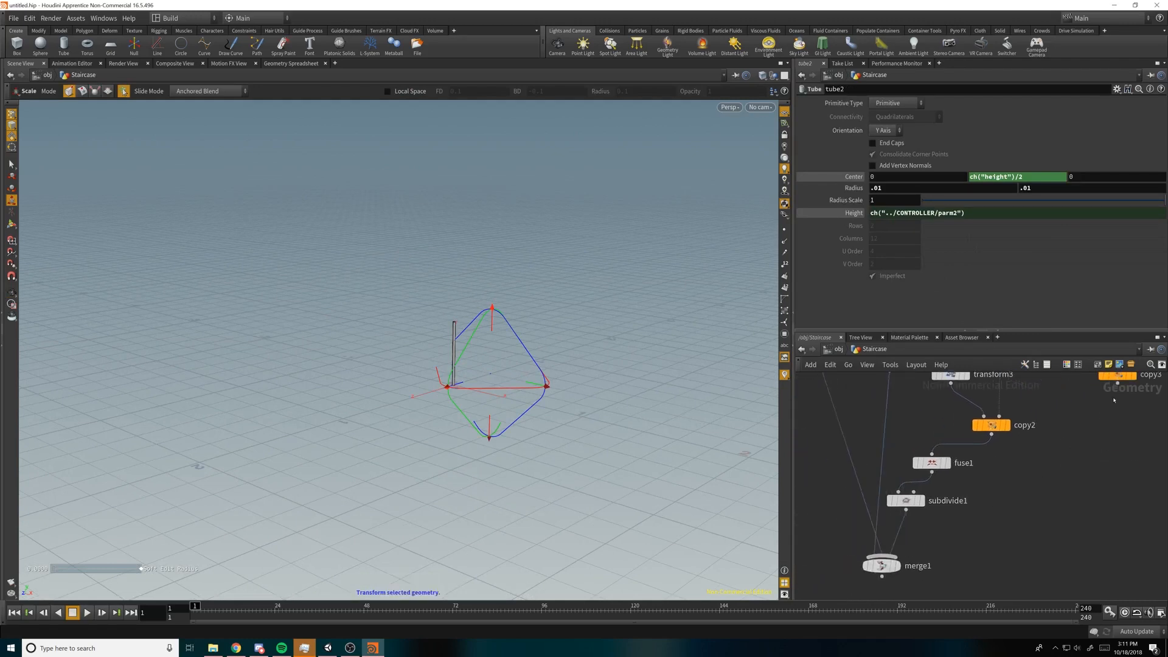
{"action": "left_click_drag", "start_coordinate": [1038, 485], "coordinate": [888, 555]}
{"action": "middle_click_drag", "start_coordinate": [1087, 444], "coordinate": [1007, 567]}
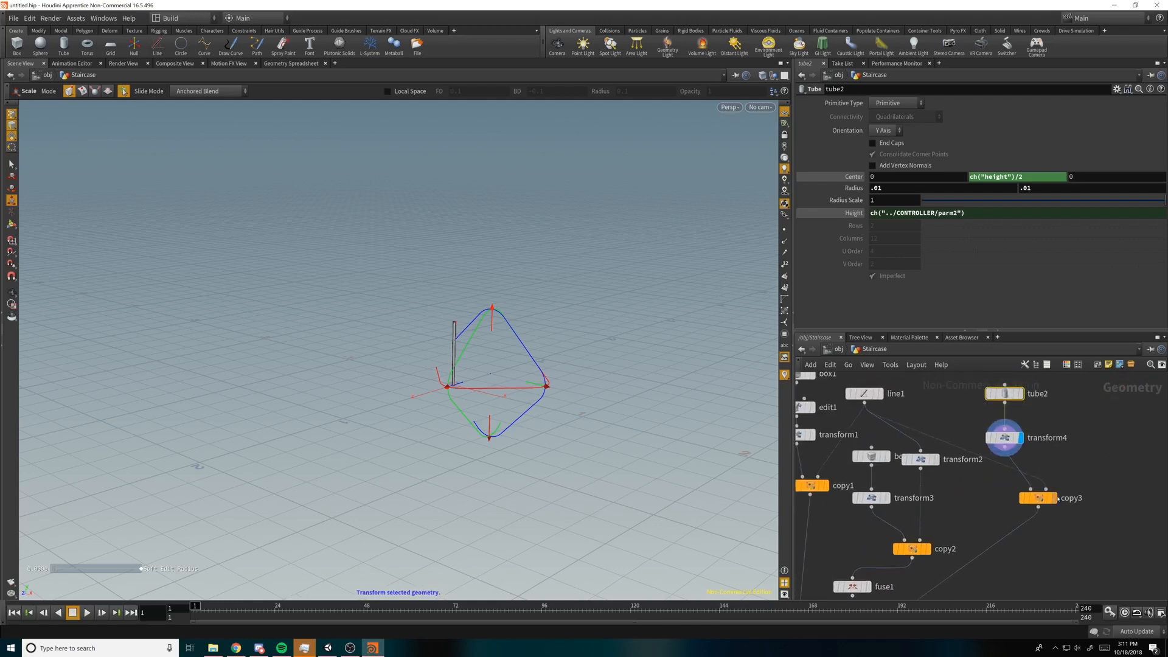
{"action": "left_click", "coordinate": [1053, 498]}
{"action": "middle_click_drag", "start_coordinate": [1053, 497], "coordinate": [1106, 407]}
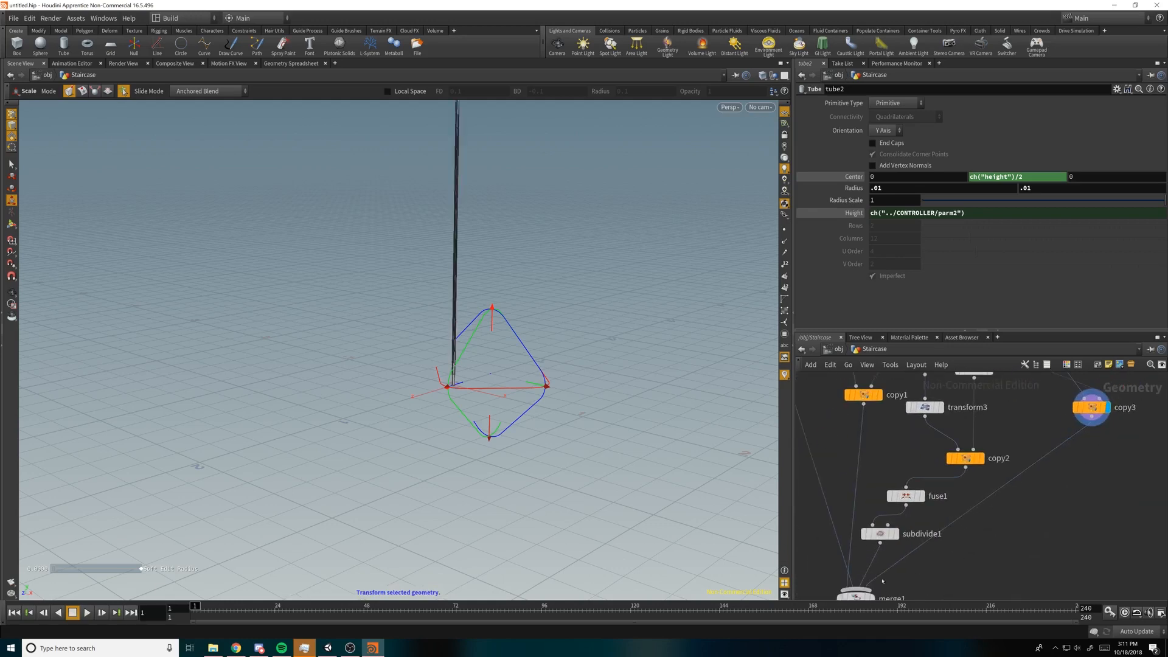
{"action": "left_click", "coordinate": [876, 579]}
Step: Set transform4's Translate Z to 0.7 to move the posts out from the central pole
{"action": "middle_click_drag", "start_coordinate": [949, 426], "coordinate": [923, 531]}
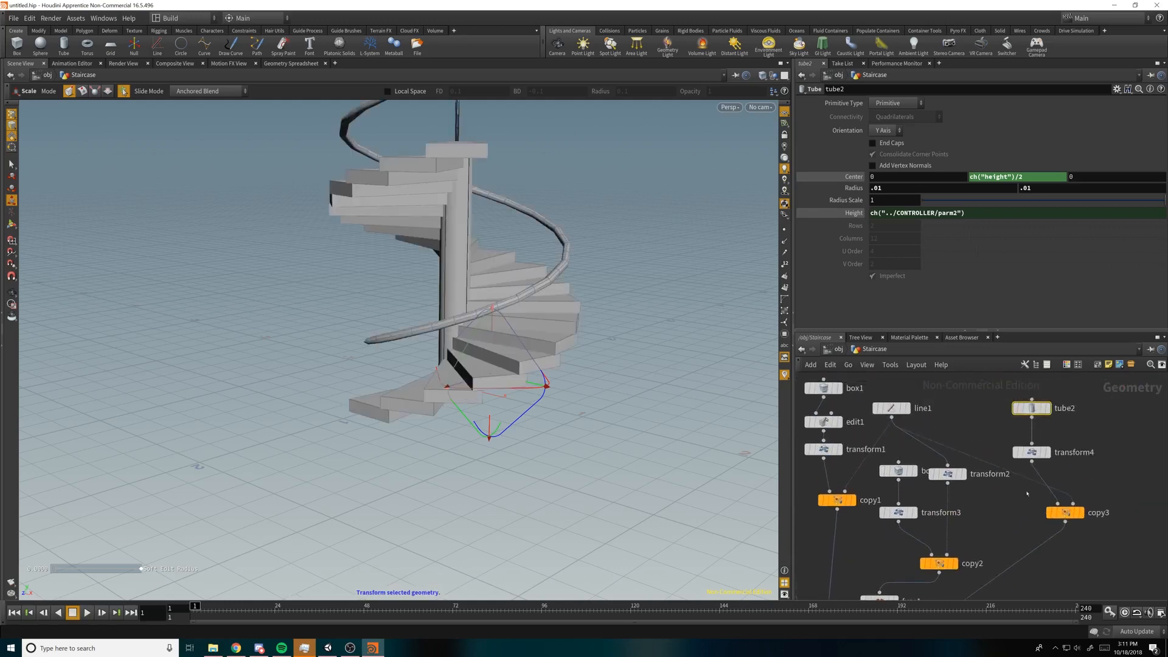
{"action": "left_click", "coordinate": [1032, 453]}
{"action": "left_click_drag", "start_coordinate": [498, 192], "coordinate": [512, 241], "text": "alt"}
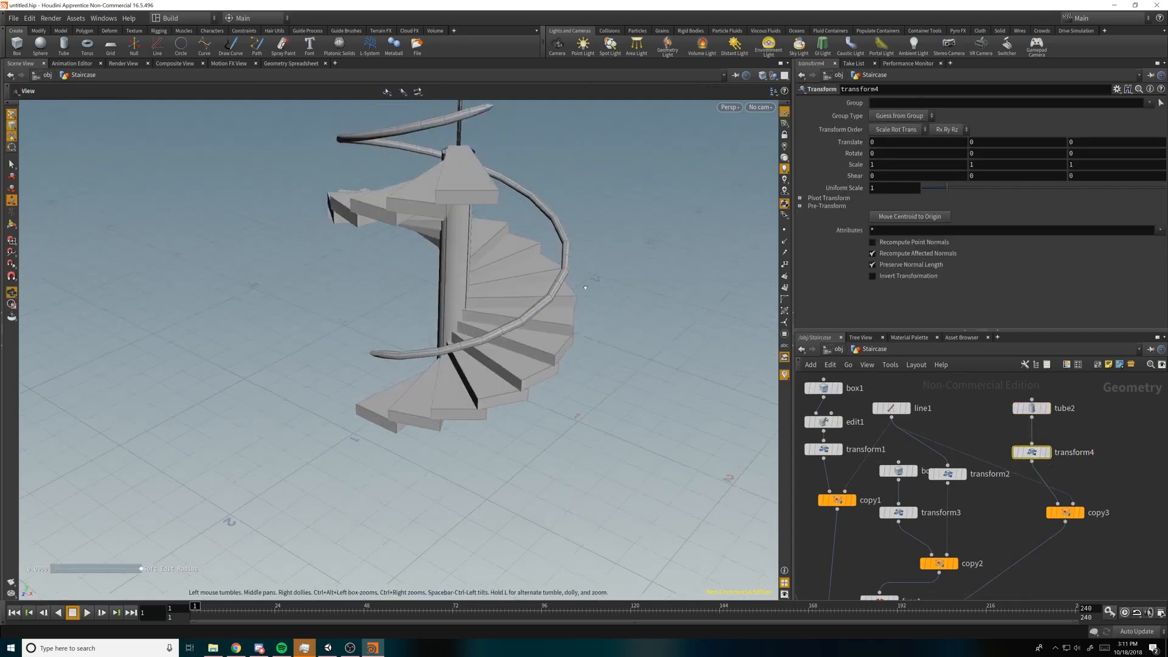
{"action": "scroll", "coordinate": [511, 241], "scroll_direction": "up", "scroll_amount": 2}
{"action": "middle_click_drag", "start_coordinate": [511, 241], "coordinate": [517, 258], "text": "alt"}
{"action": "middle_click_drag", "start_coordinate": [1092, 143], "coordinate": [1134, 136]}
Step: Examine how the railing posts line up with the steps and the spiral railing from several angles
{"action": "left_click_drag", "start_coordinate": [562, 256], "coordinate": [633, 390], "text": "alt"}
{"action": "middle_click_drag", "start_coordinate": [633, 389], "coordinate": [509, 229], "text": "alt"}
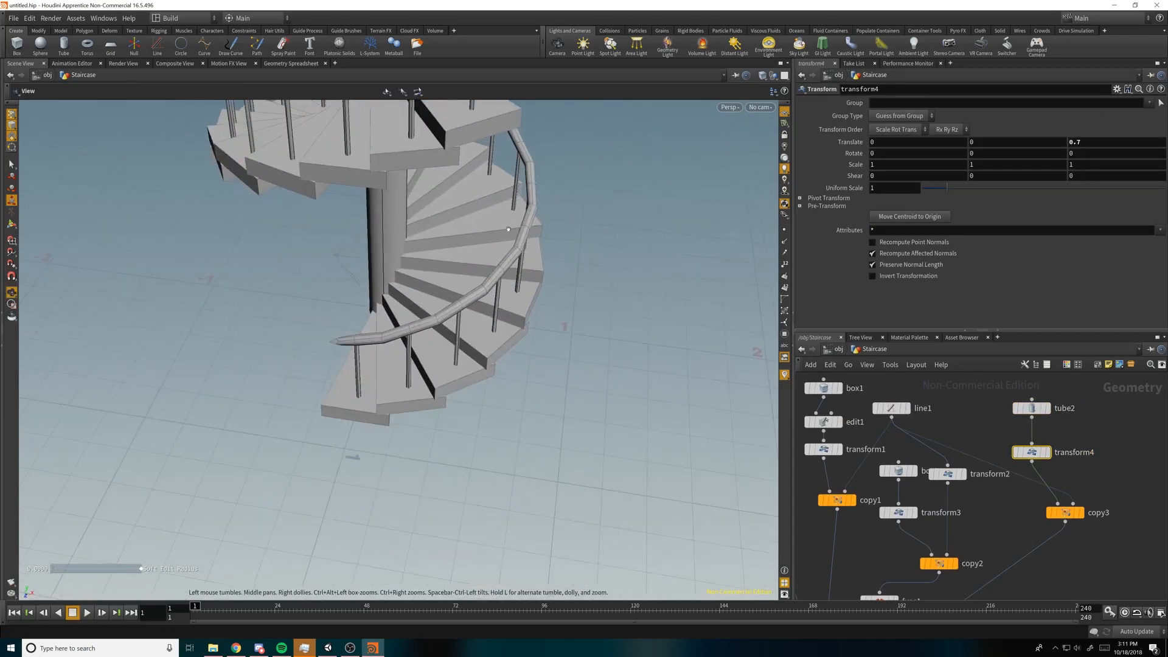
{"action": "right_click_drag", "start_coordinate": [507, 229], "coordinate": [671, 277]}
{"action": "left_click_drag", "start_coordinate": [694, 274], "coordinate": [619, 316]}
{"action": "right_click_drag", "start_coordinate": [619, 316], "coordinate": [223, 514]}
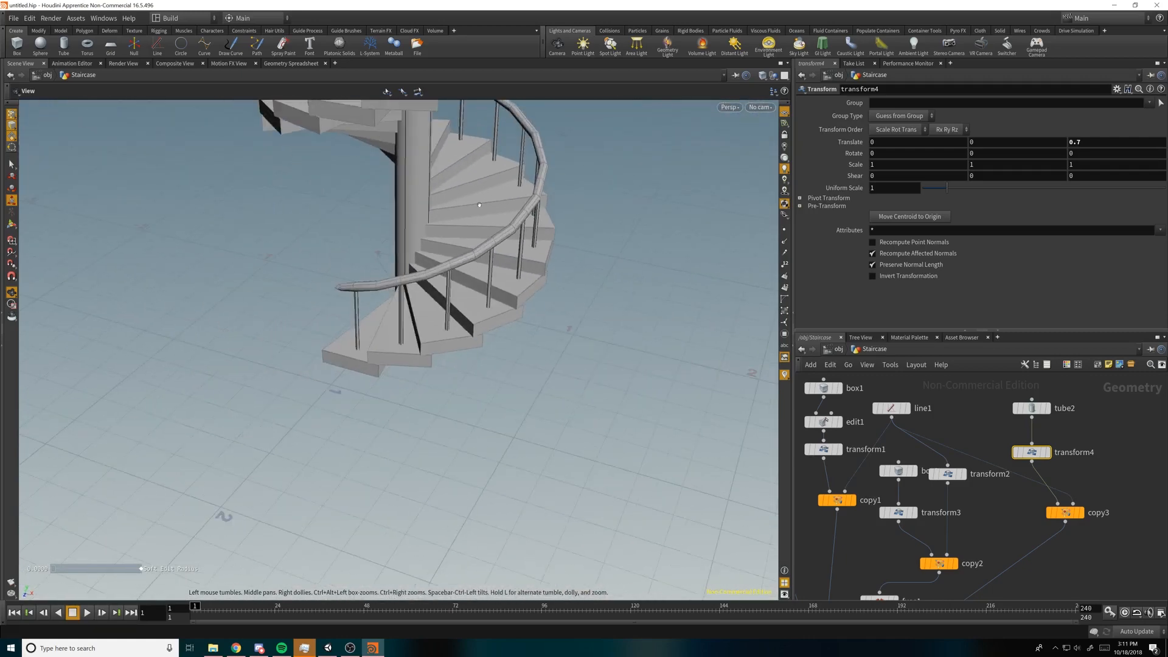
{"action": "middle_click_drag", "start_coordinate": [222, 514], "coordinate": [259, 638]}
{"action": "left_click_drag", "start_coordinate": [541, 365], "coordinate": [604, 326]}
{"action": "middle_click_drag", "start_coordinate": [650, 338], "coordinate": [658, 242]}
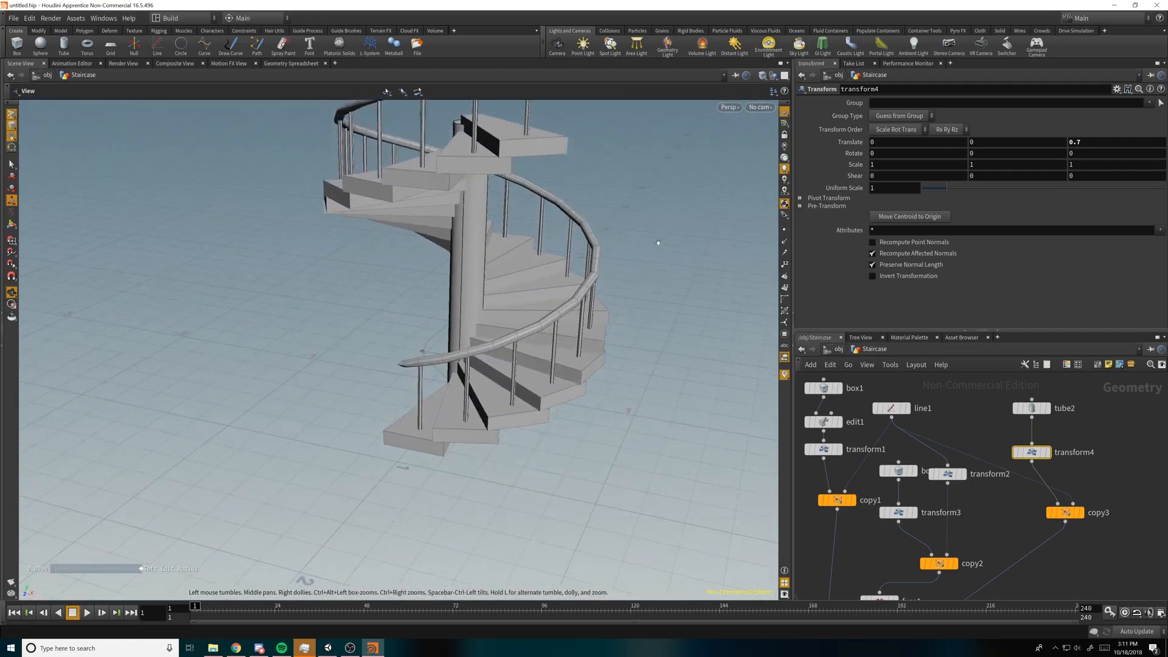
Step: Set CONTROLLER's Height to 27 and its Railing Height to 0.362
{"action": "middle_click_drag", "start_coordinate": [988, 539], "coordinate": [1165, 433]}
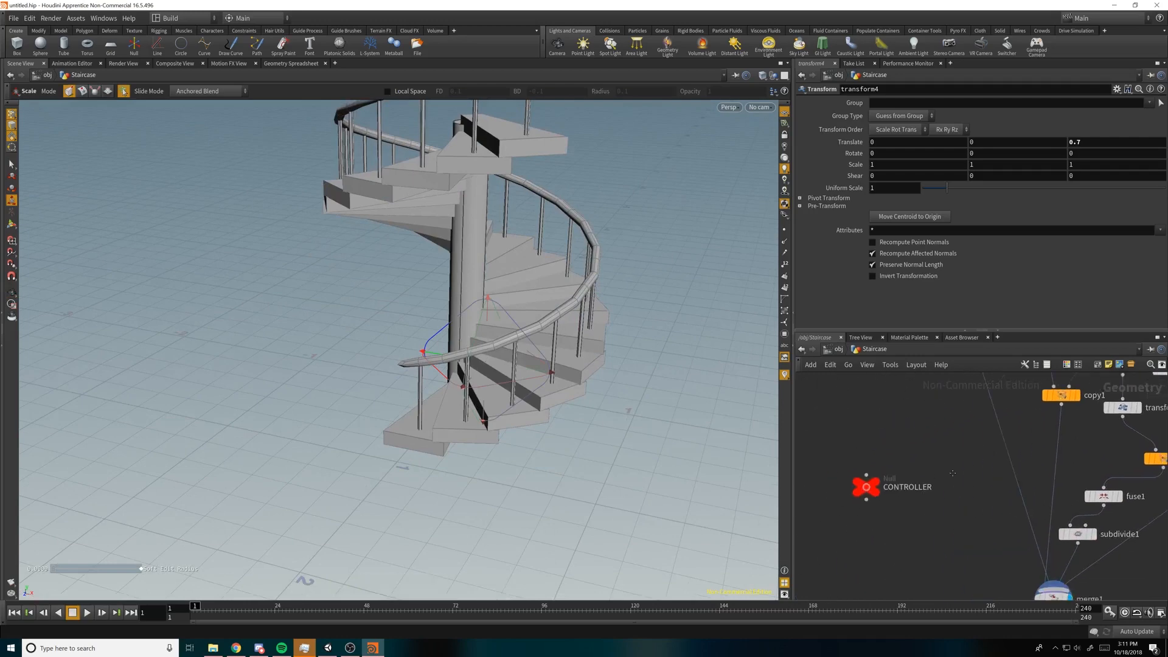
{"action": "left_click", "coordinate": [870, 486]}
{"action": "right_click_drag", "start_coordinate": [677, 290], "coordinate": [611, 325]}
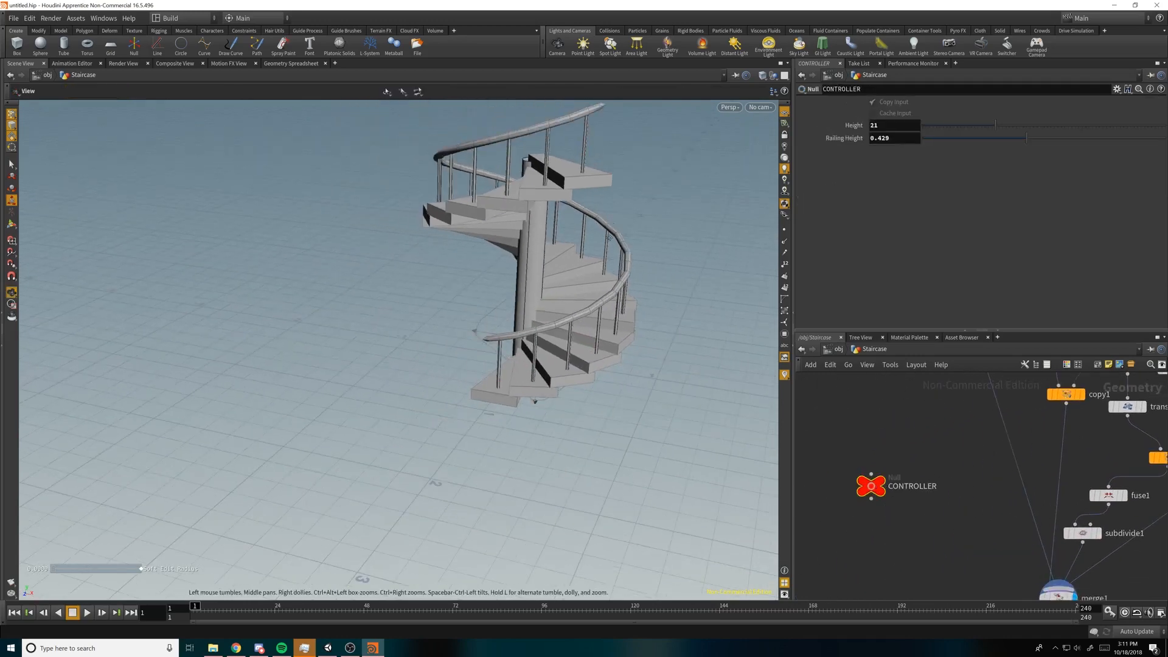
{"action": "middle_click_drag", "start_coordinate": [611, 326], "coordinate": [547, 433]}
{"action": "mouse_move", "coordinate": [995, 126]}
{"action": "left_mouse_down"}
{"action": "mouse_move", "coordinate": [1043, 125]}
{"action": "mouse_move", "coordinate": [979, 124]}
{"action": "mouse_move", "coordinate": [1017, 130]}
{"action": "mouse_move", "coordinate": [965, 156]}
{"action": "mouse_move", "coordinate": [1011, 140]}
{"action": "left_mouse_up"}
Step: Rearrange tube2, transform4 and copy3 in the network to make room above copy3's template input
{"action": "middle_click_drag", "start_coordinate": [1139, 435], "coordinate": [913, 453]}
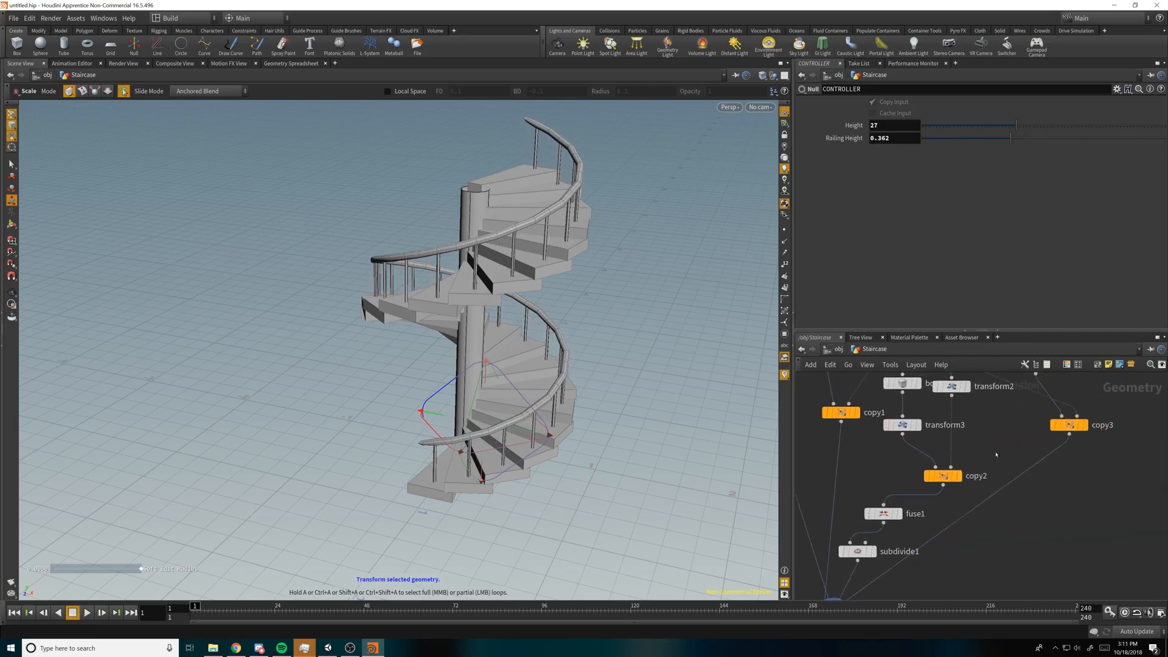
{"action": "middle_click_drag", "start_coordinate": [995, 451], "coordinate": [976, 528]}
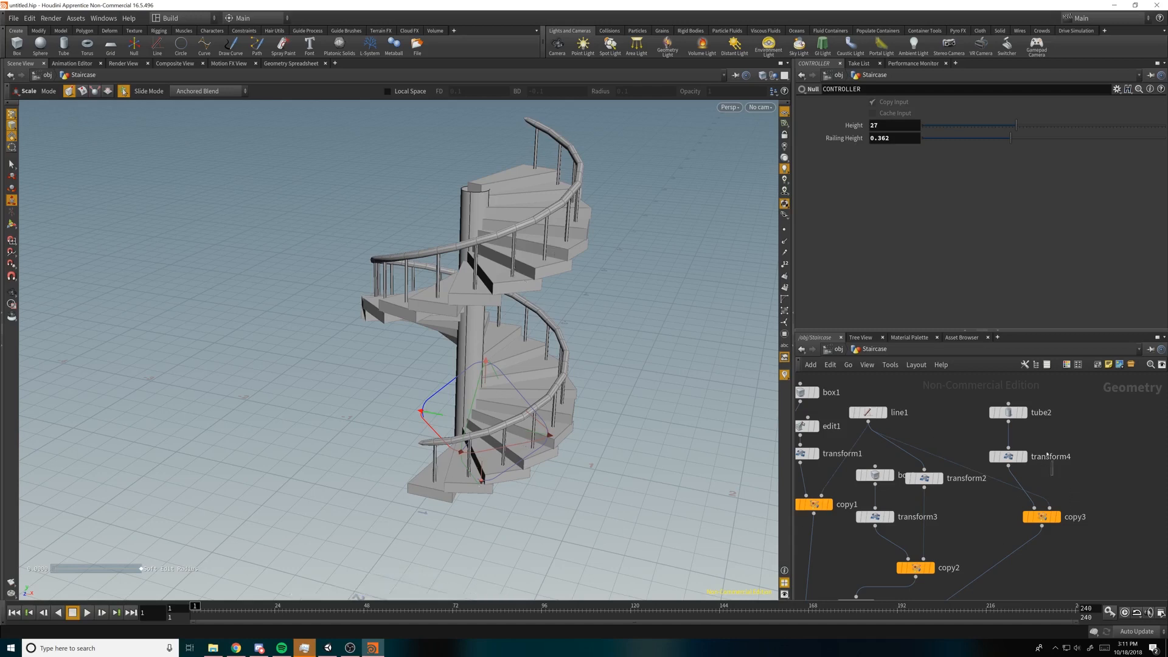
{"action": "left_click_drag", "start_coordinate": [1047, 455], "coordinate": [1032, 400]}
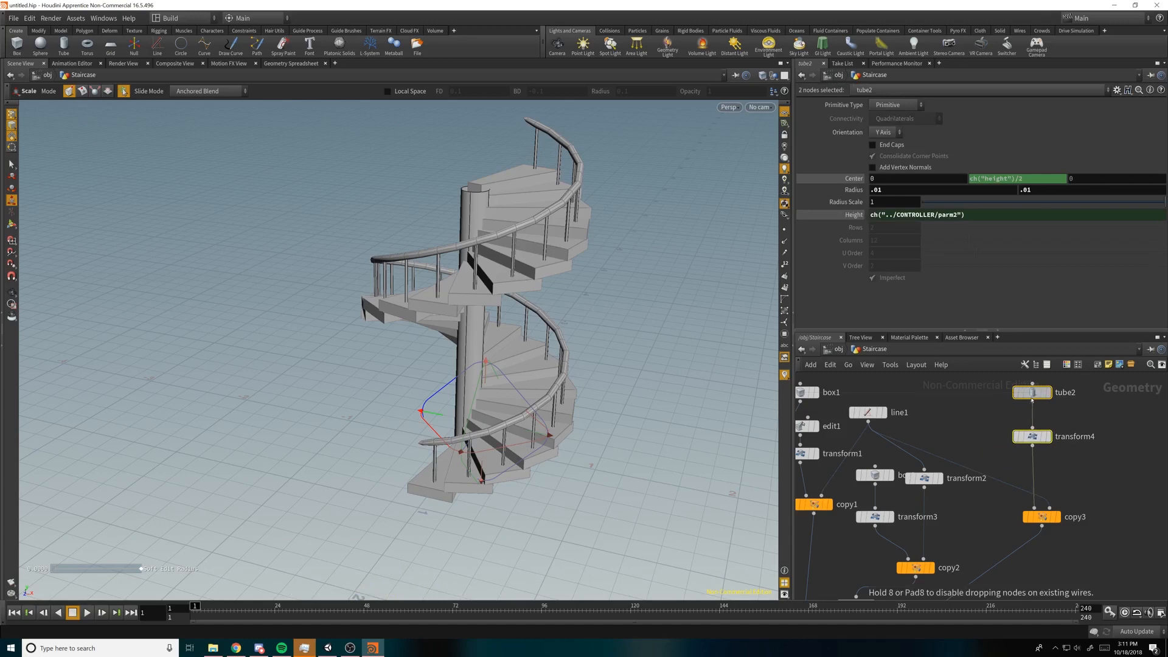
{"action": "middle_click_drag", "start_coordinate": [1035, 461], "coordinate": [1031, 408]}
{"action": "left_click_drag", "start_coordinate": [1039, 465], "coordinate": [1052, 503]}
Step: Insert a Group by Range node on the wire between line1 and copy3
{"action": "left_click", "coordinate": [961, 407]}
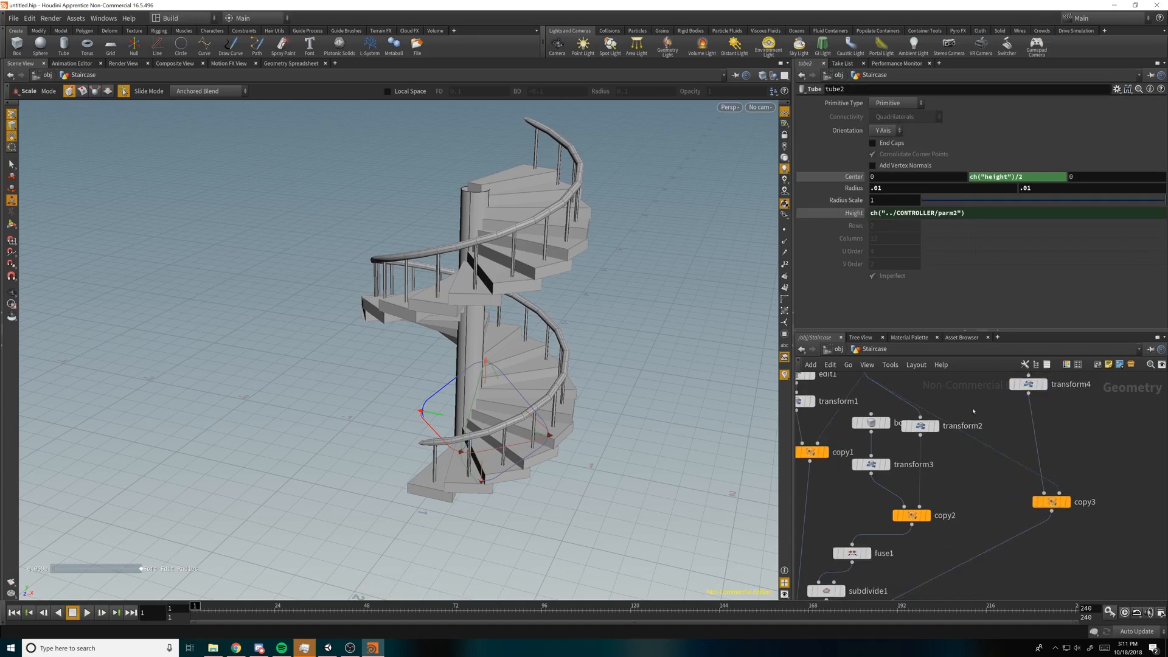
{"action": "key", "text": "Tab"}
{"action": "type", "text": "grou"}
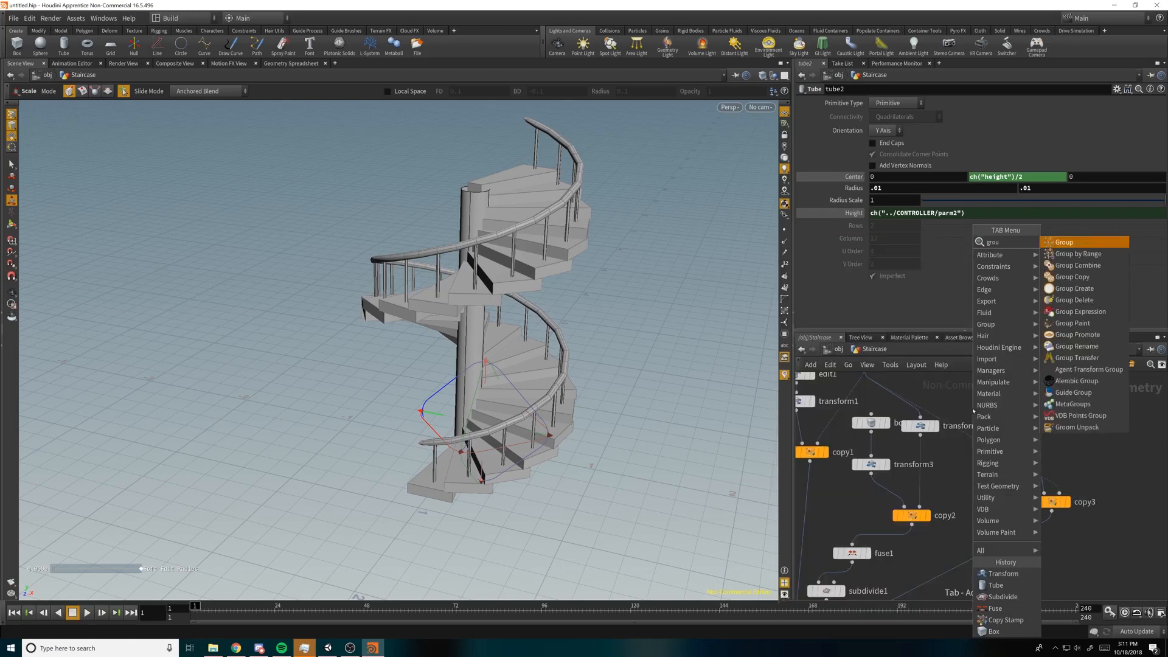
{"action": "key", "text": "Return"}
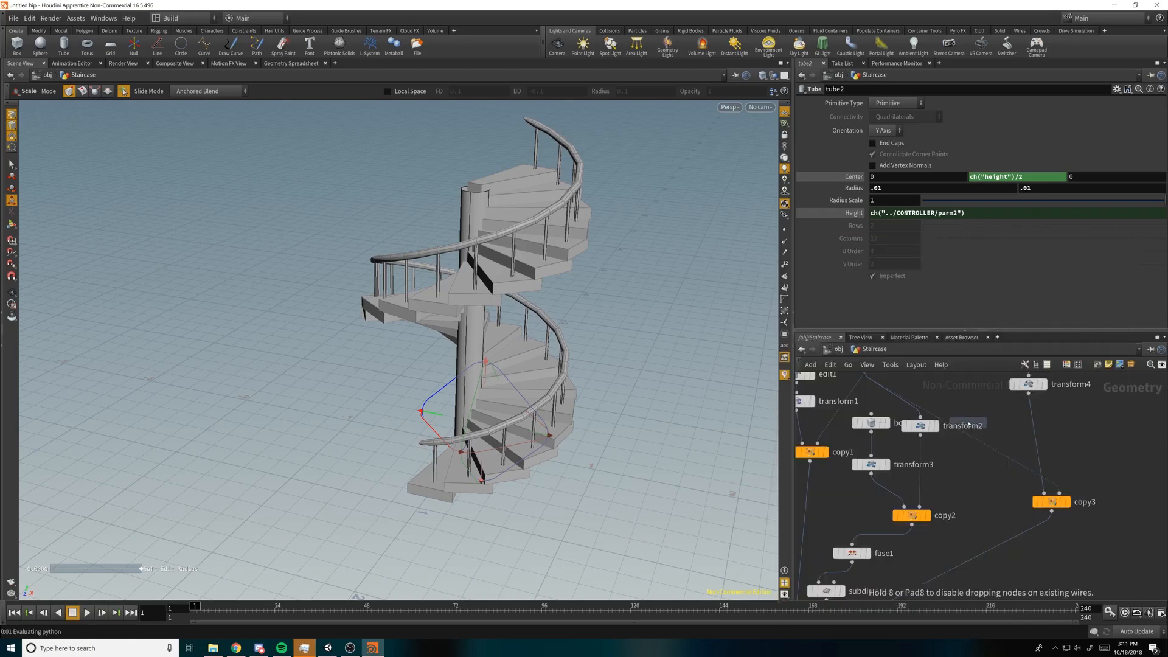
{"action": "left_click", "coordinate": [968, 437]}
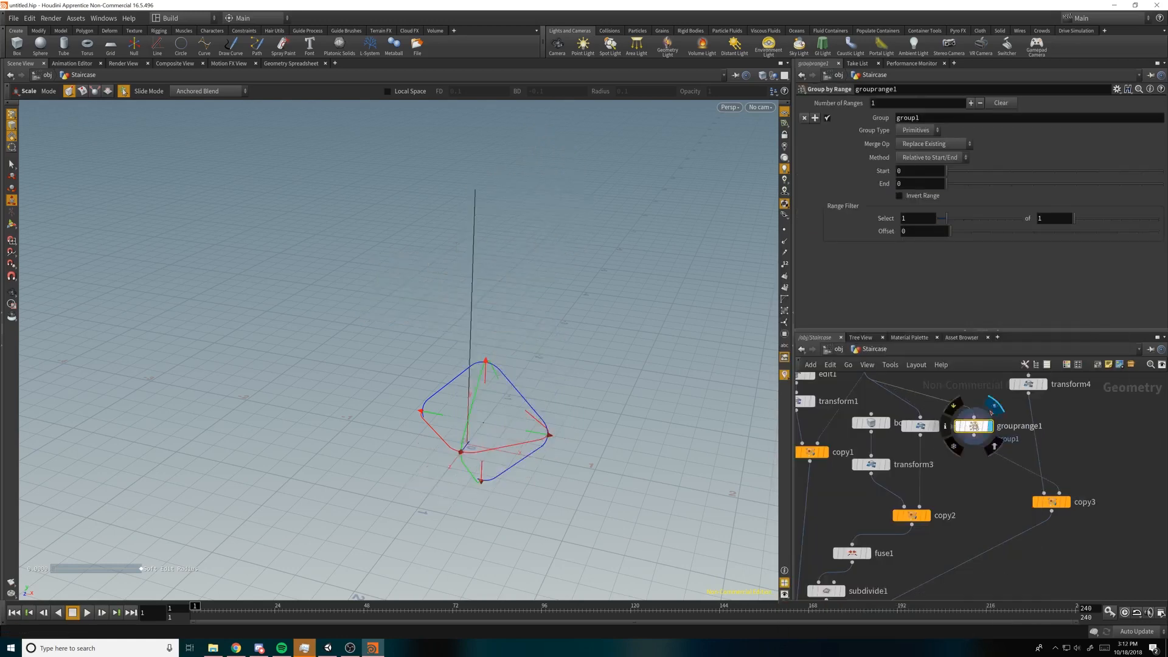
Step: Turn on point display in the viewport and set grouprange1's Group Type to Points
{"action": "left_click", "coordinate": [784, 230]}
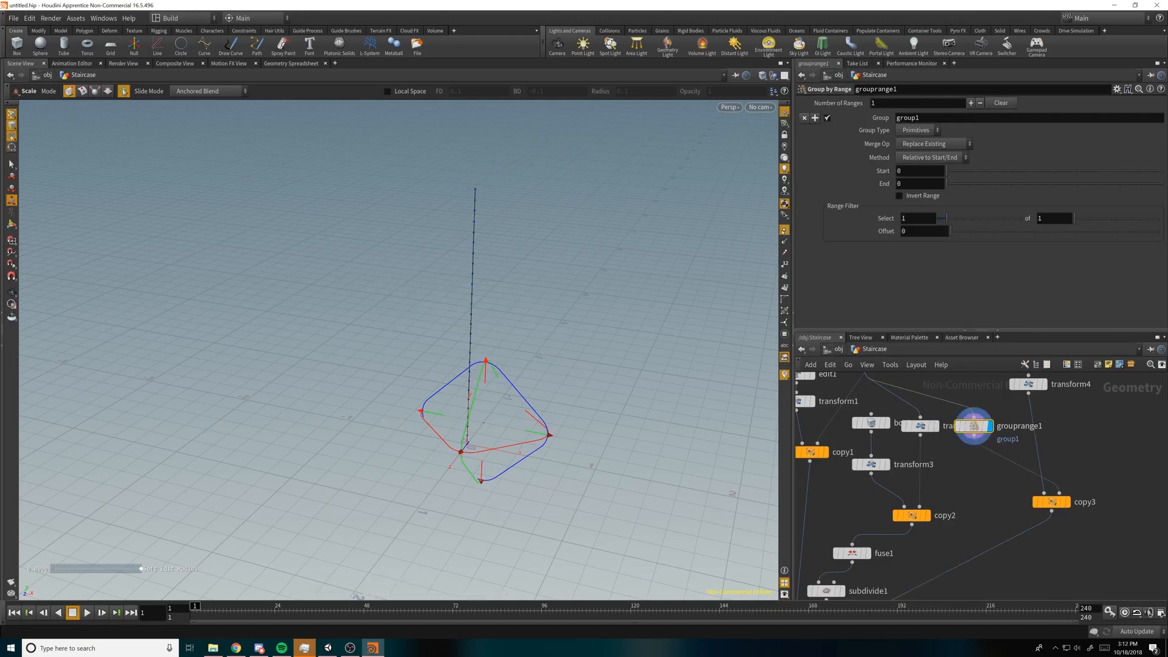
{"action": "middle_click_drag", "start_coordinate": [572, 279], "coordinate": [514, 313], "text": "alt"}
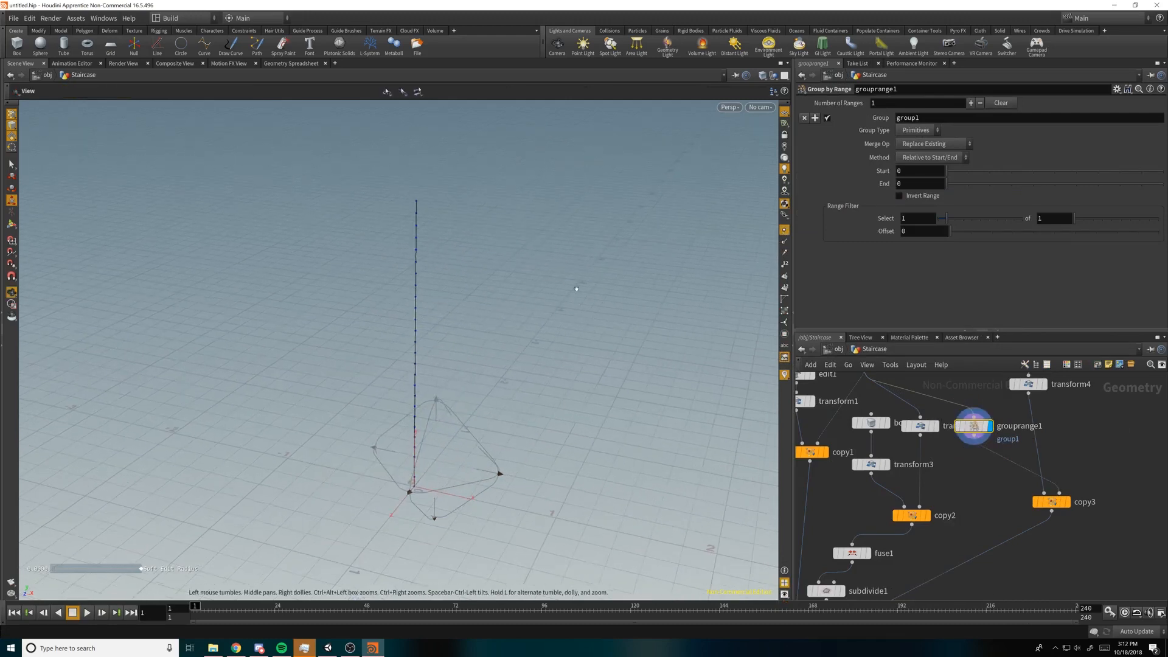
{"action": "left_click", "coordinate": [924, 130]}
{"action": "left_click", "coordinate": [920, 146]}
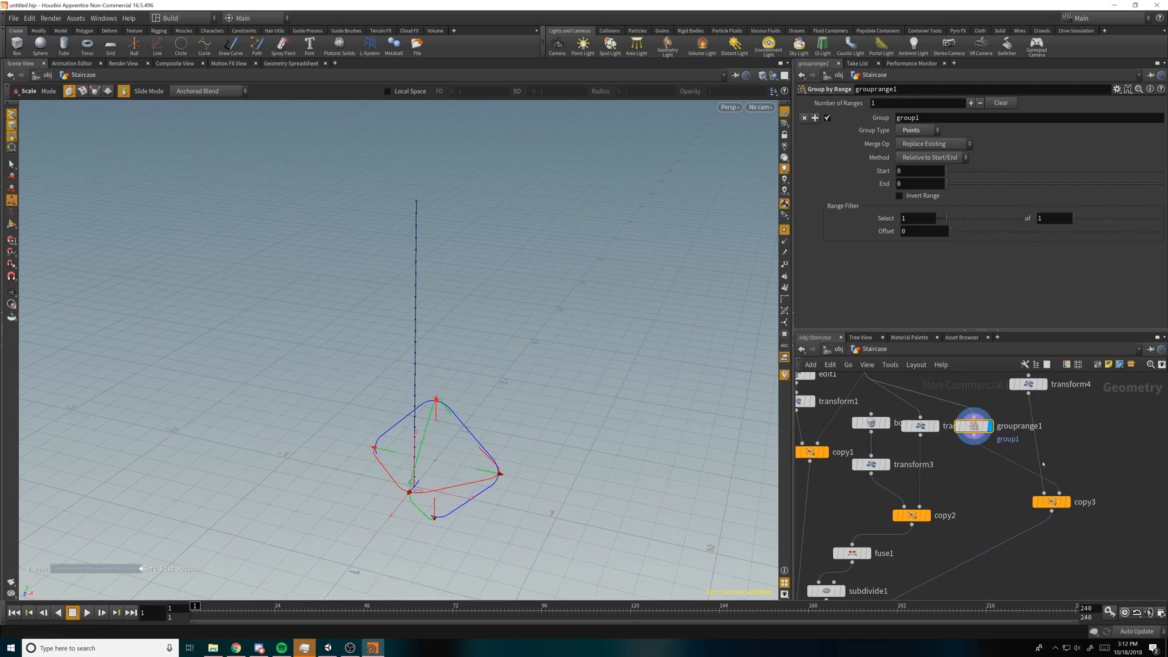
Step: Display copy3's result and set its Template Group to group1
{"action": "left_click", "coordinate": [1066, 502]}
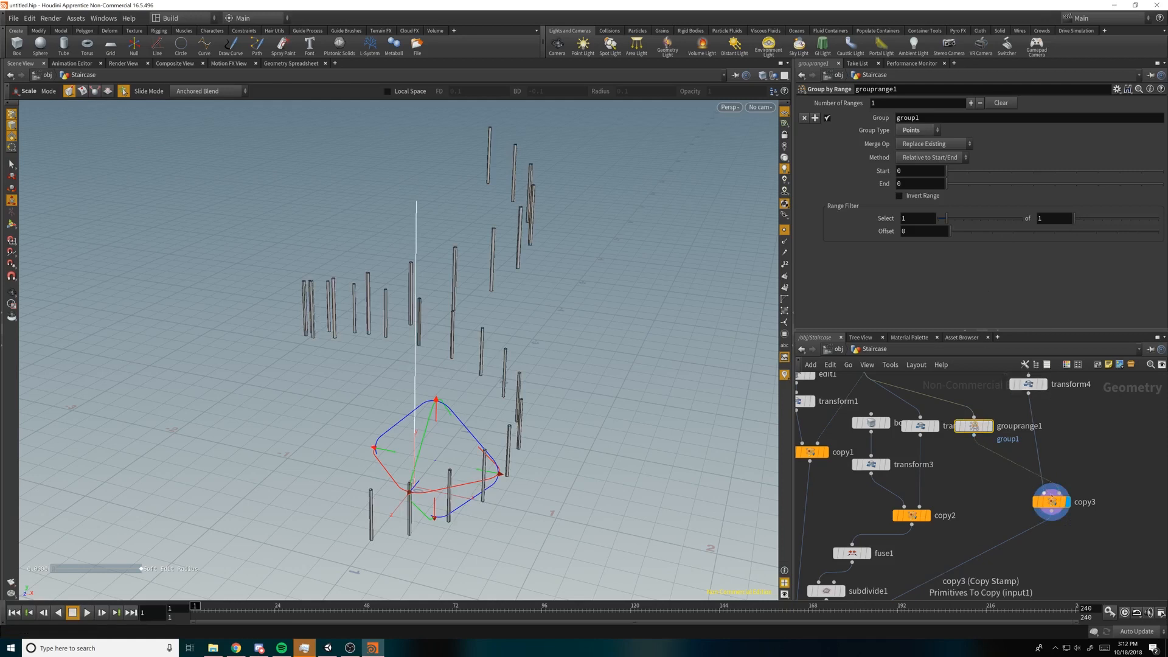
{"action": "left_click", "coordinate": [1051, 502]}
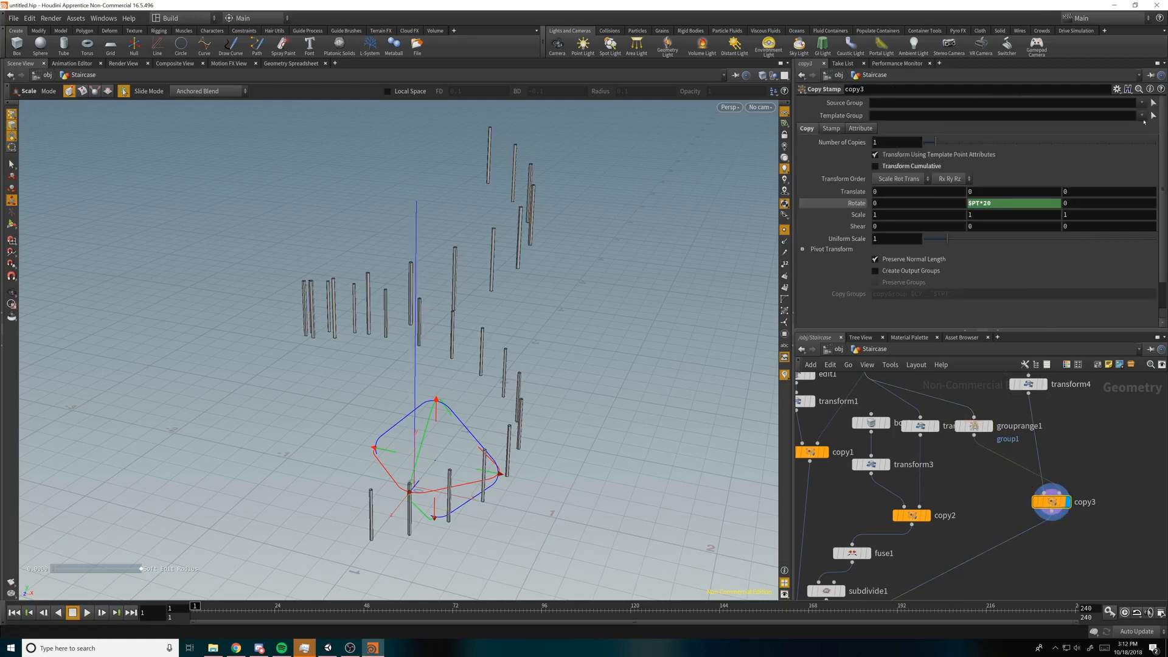
{"action": "left_click", "coordinate": [1142, 117]}
{"action": "left_click", "coordinate": [1098, 127]}
Step: Set grouprange1's Range Filter to select 1 of 2 so only every other point gets a post
{"action": "left_click", "coordinate": [974, 427]}
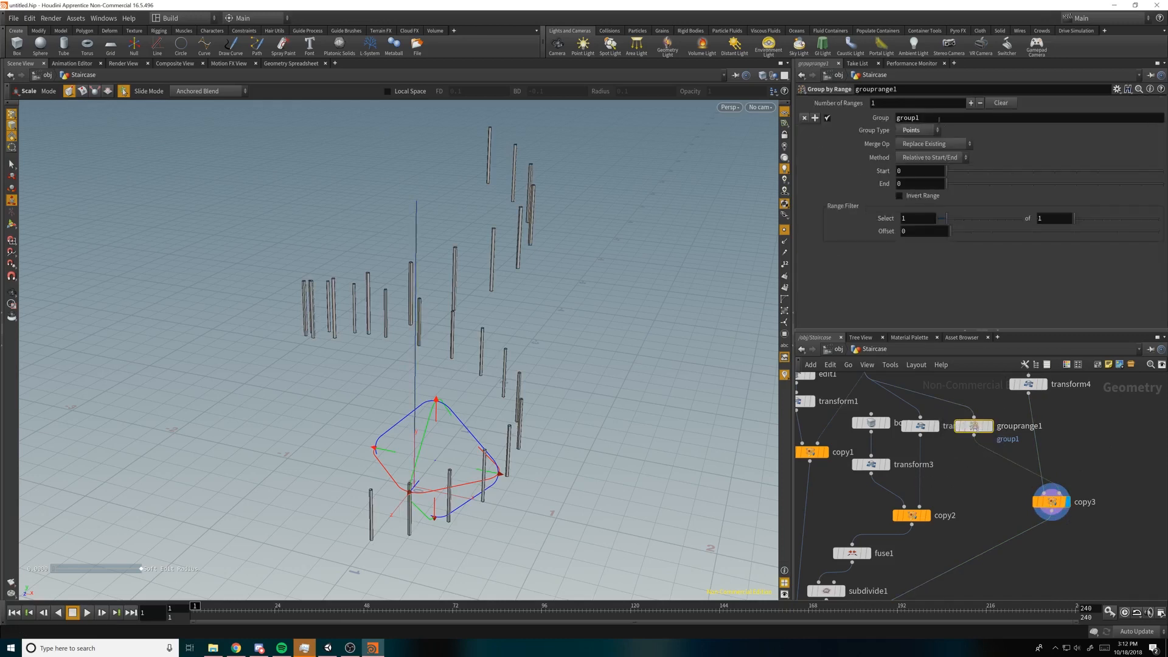
{"action": "left_click", "coordinate": [1055, 502]}
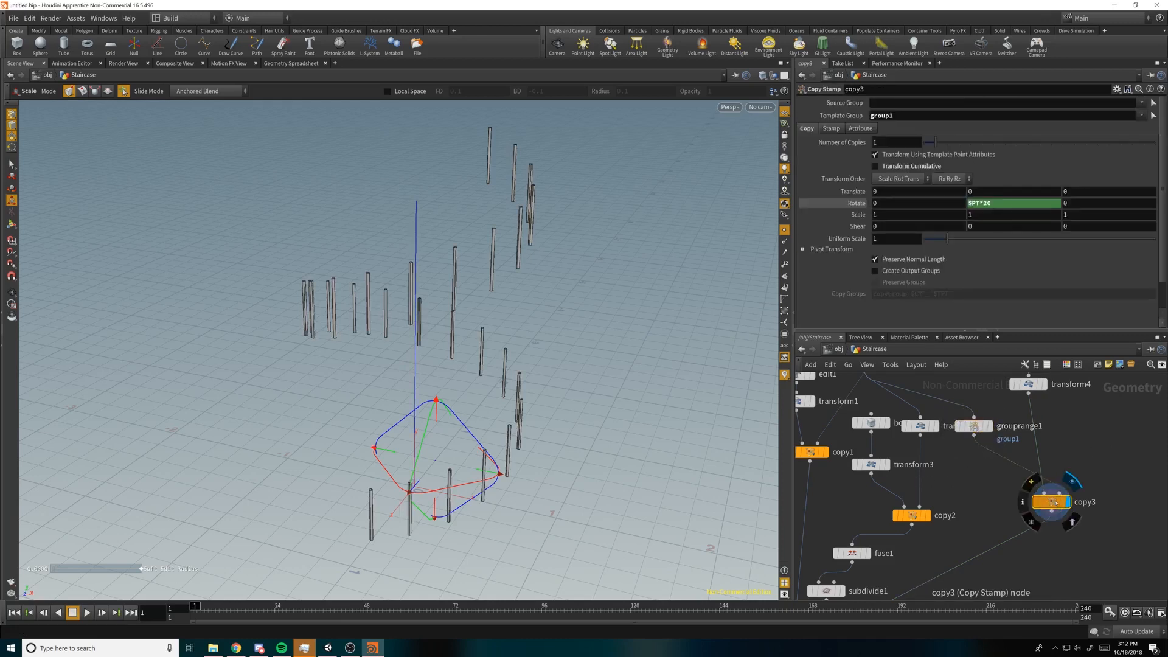
{"action": "left_click", "coordinate": [974, 426]}
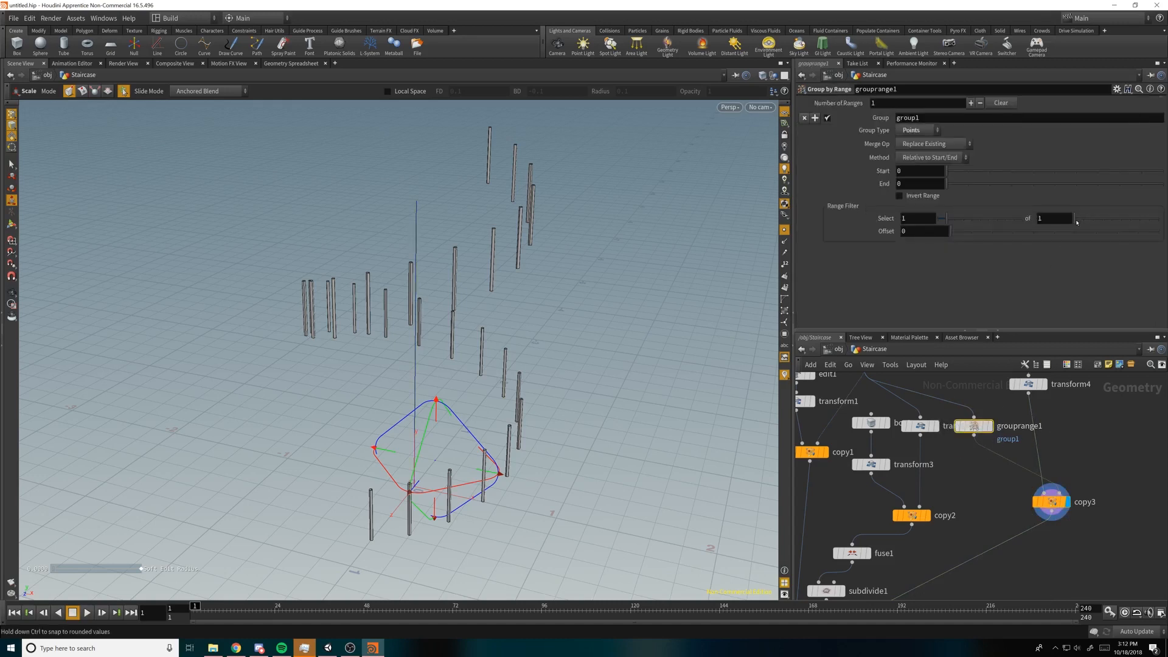
{"action": "left_click_drag", "start_coordinate": [1080, 222], "coordinate": [1086, 223]}
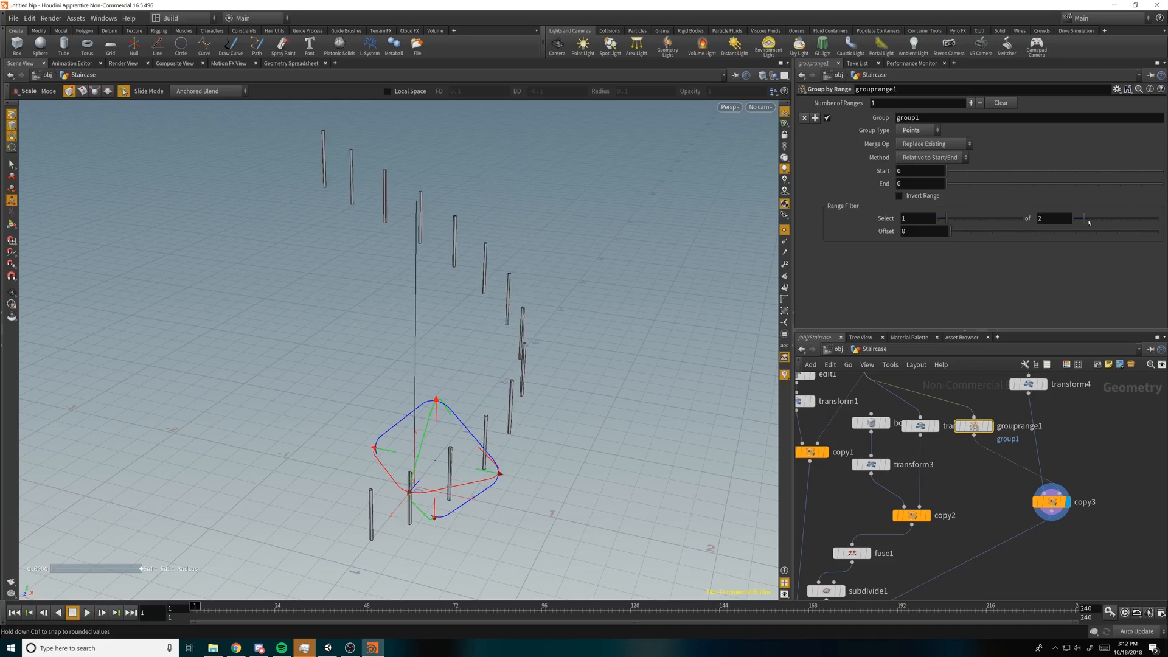
{"action": "middle_click_drag", "start_coordinate": [584, 308], "coordinate": [620, 353], "text": "alt"}
{"action": "right_click_drag", "start_coordinate": [621, 352], "coordinate": [572, 389], "text": "alt"}
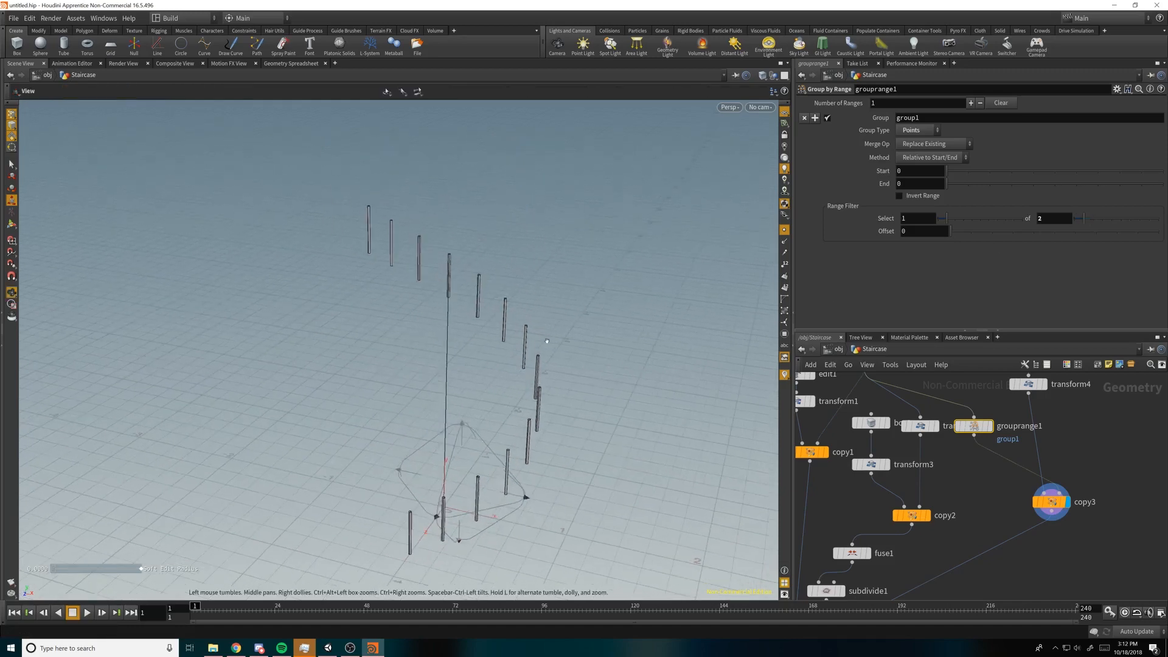
Step: Display merge1's result to compare the reduced set of posts with the staircase and railing
{"action": "middle_click_drag", "start_coordinate": [880, 504], "coordinate": [953, 385]}
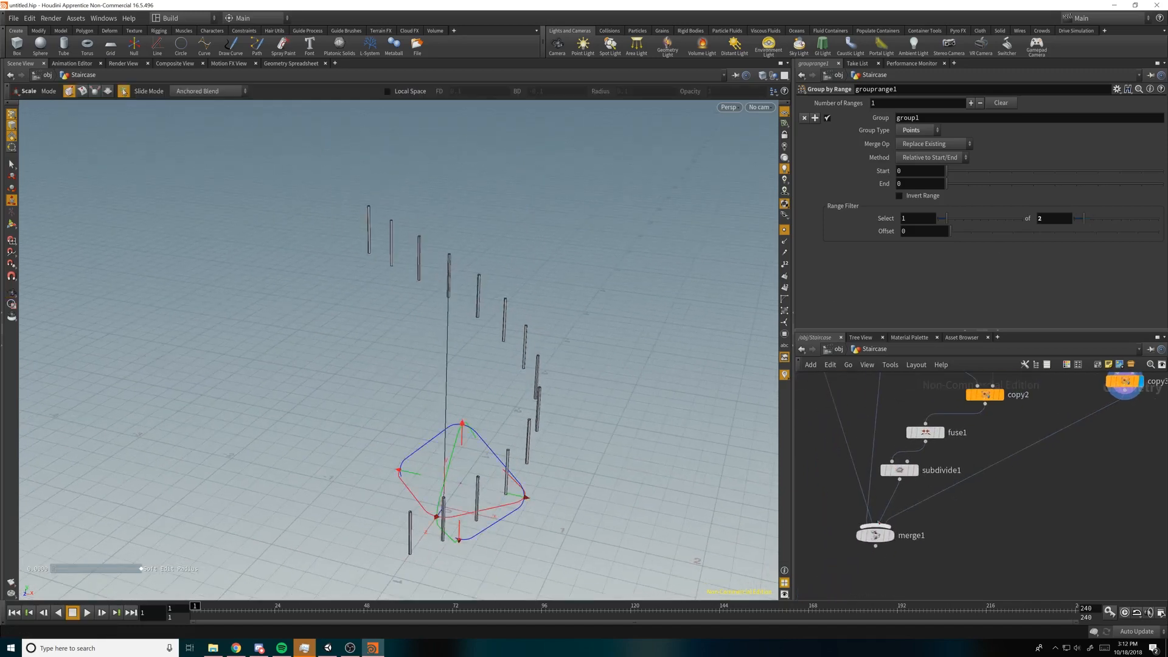
{"action": "left_click", "coordinate": [896, 517]}
{"action": "left_click_drag", "start_coordinate": [584, 384], "coordinate": [599, 297], "text": "alt"}
{"action": "middle_click_drag", "start_coordinate": [1066, 390], "coordinate": [1018, 544]}
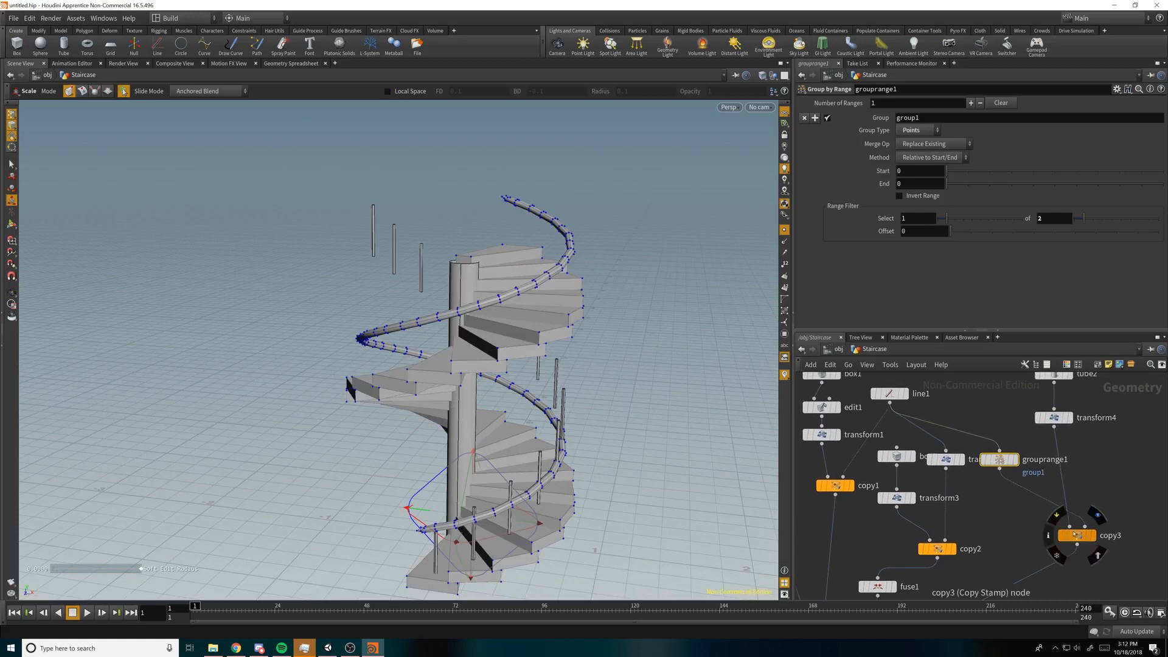
Step: Copy grouprange1's Range Filter "of" parameter for use as a reference
{"action": "left_click", "coordinate": [1079, 537]}
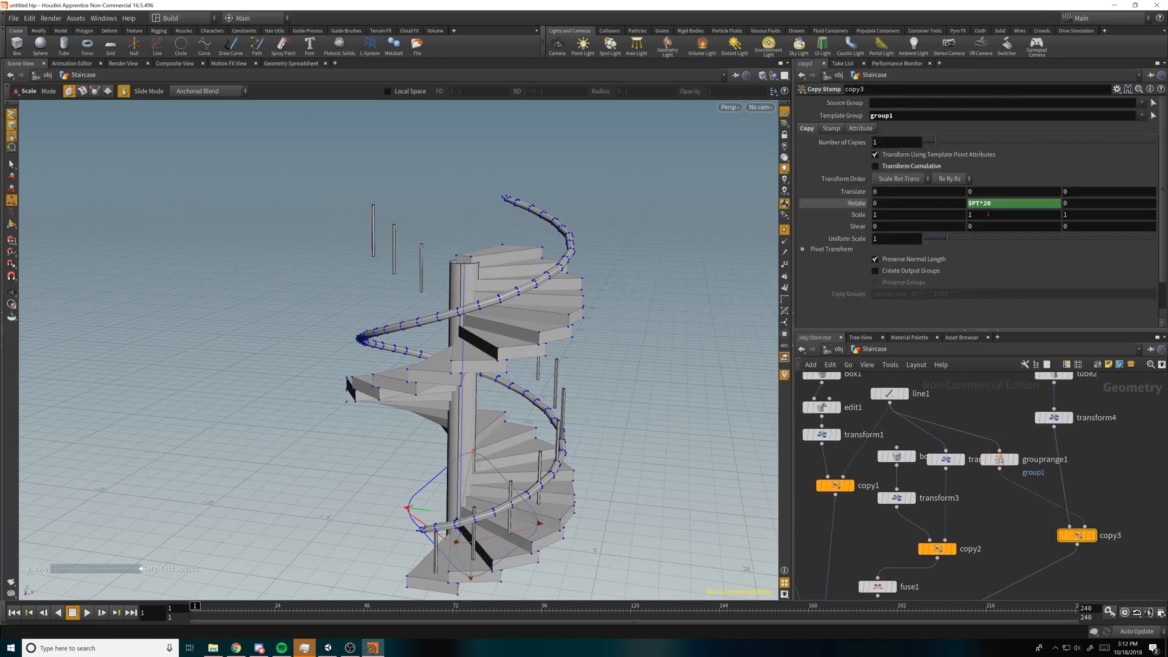
{"action": "left_click", "coordinate": [999, 459]}
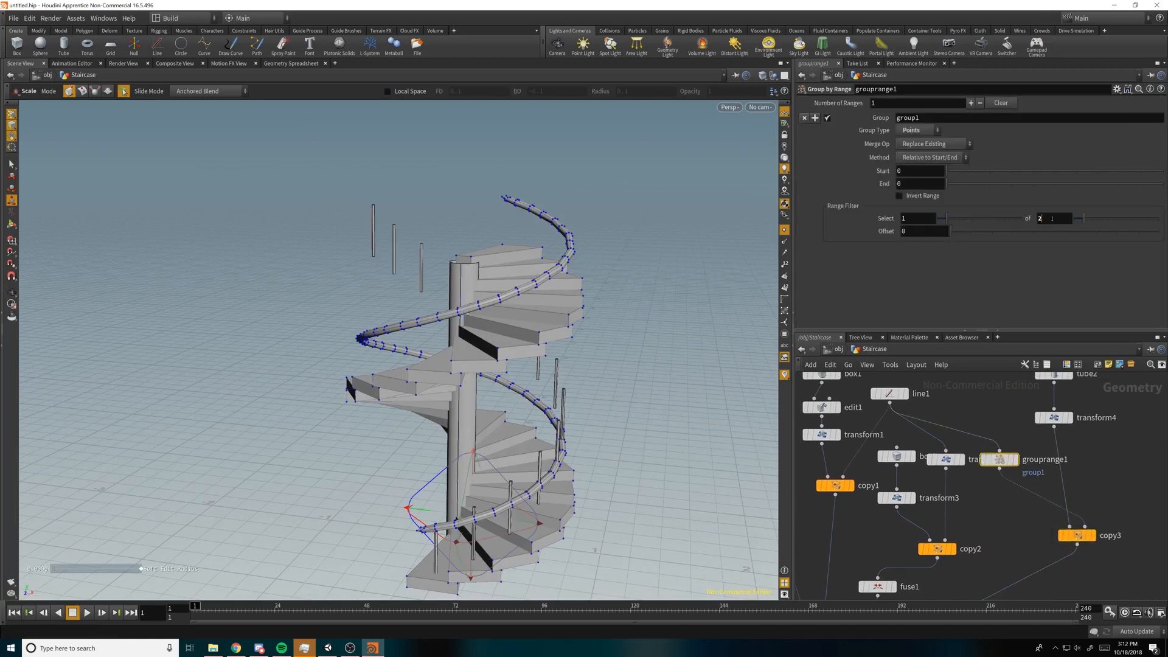
{"action": "right_click", "coordinate": [1051, 219]}
{"action": "left_click", "coordinate": [1061, 281]}
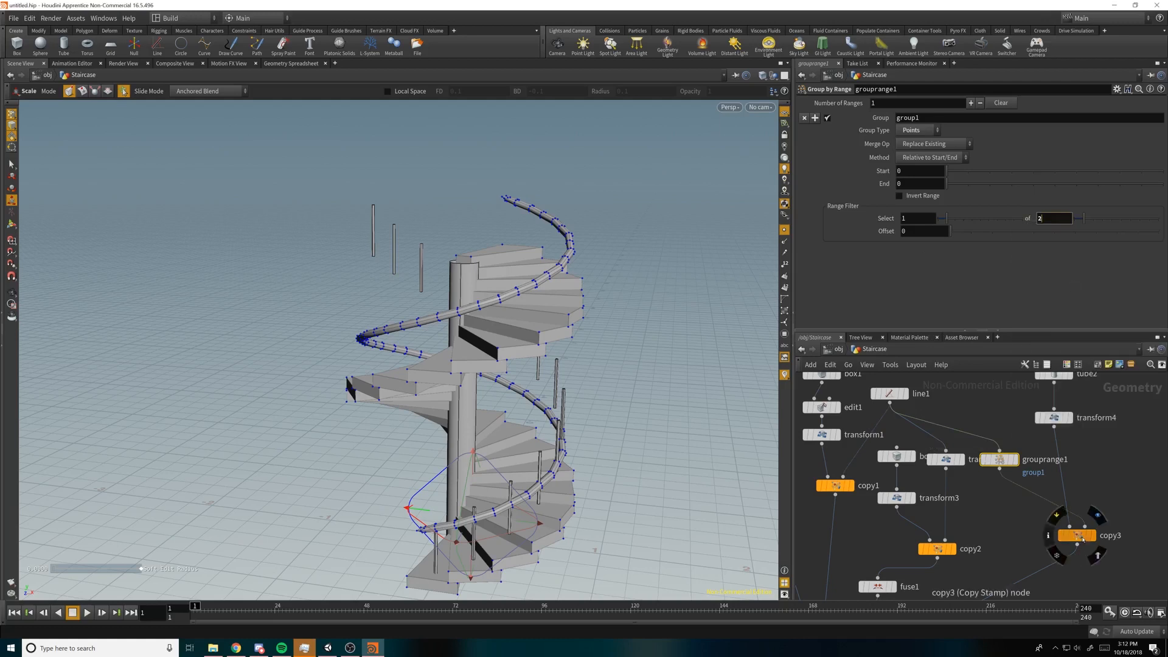
Step: Complete copy3's Y rotation expression so $PT is multiplied by 20 times a relative reference to grouprange1's selecttotal1
{"action": "left_click", "coordinate": [1081, 537]}
{"action": "left_click", "coordinate": [980, 203]}
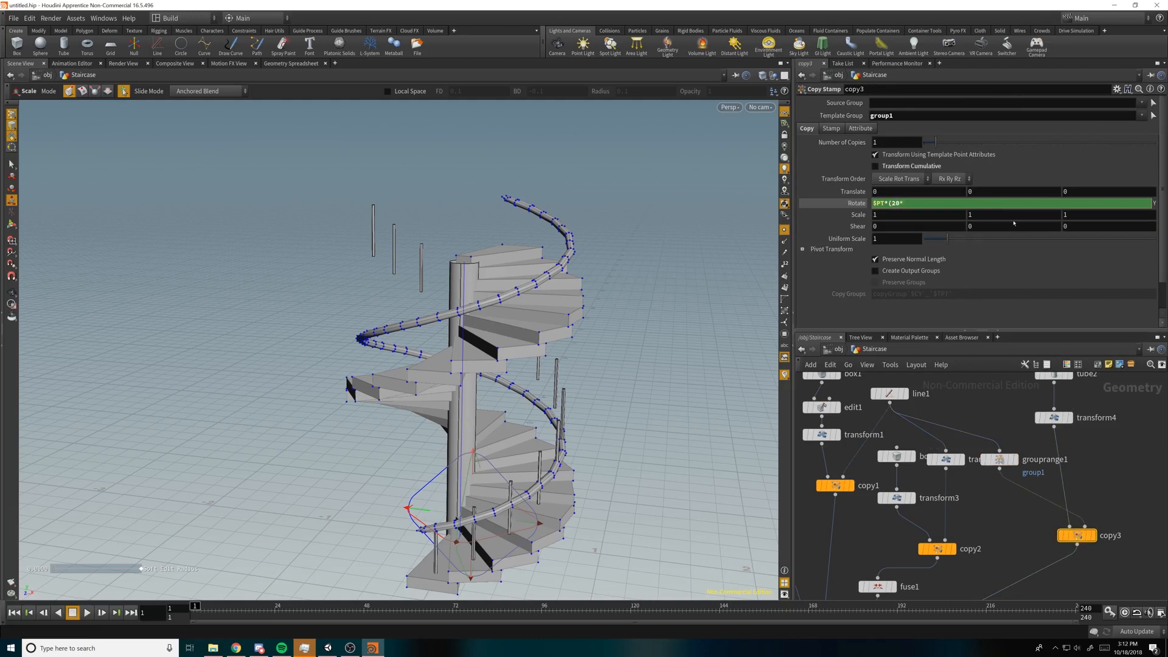
{"action": "right_click", "coordinate": [965, 204]}
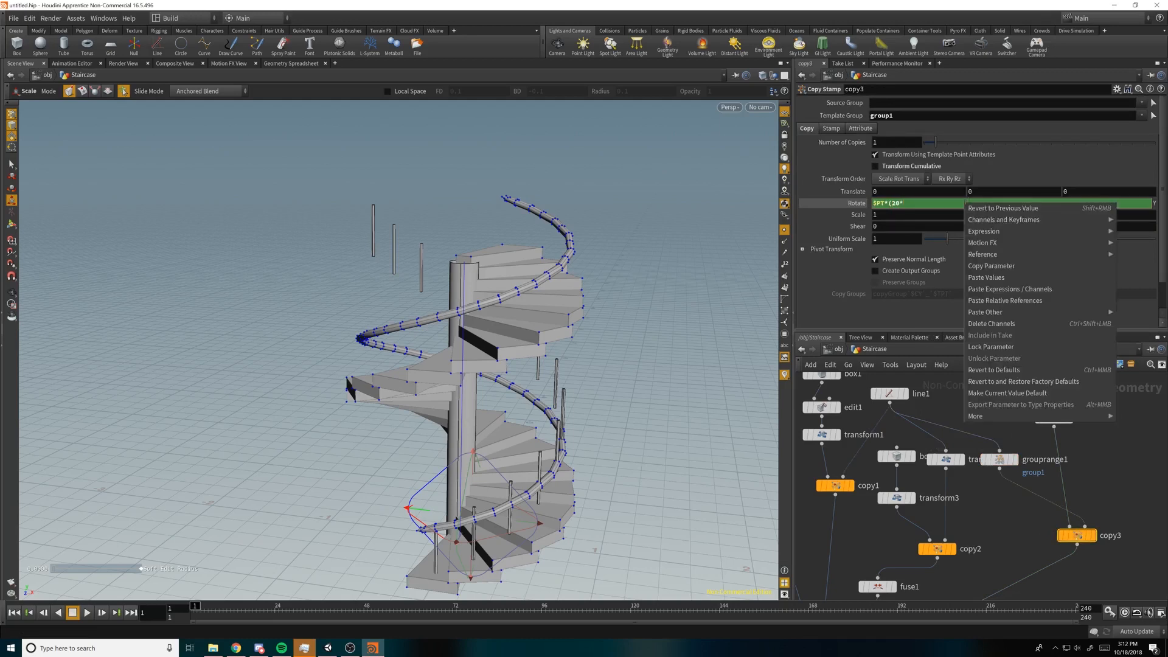
{"action": "left_click", "coordinate": [1001, 301]}
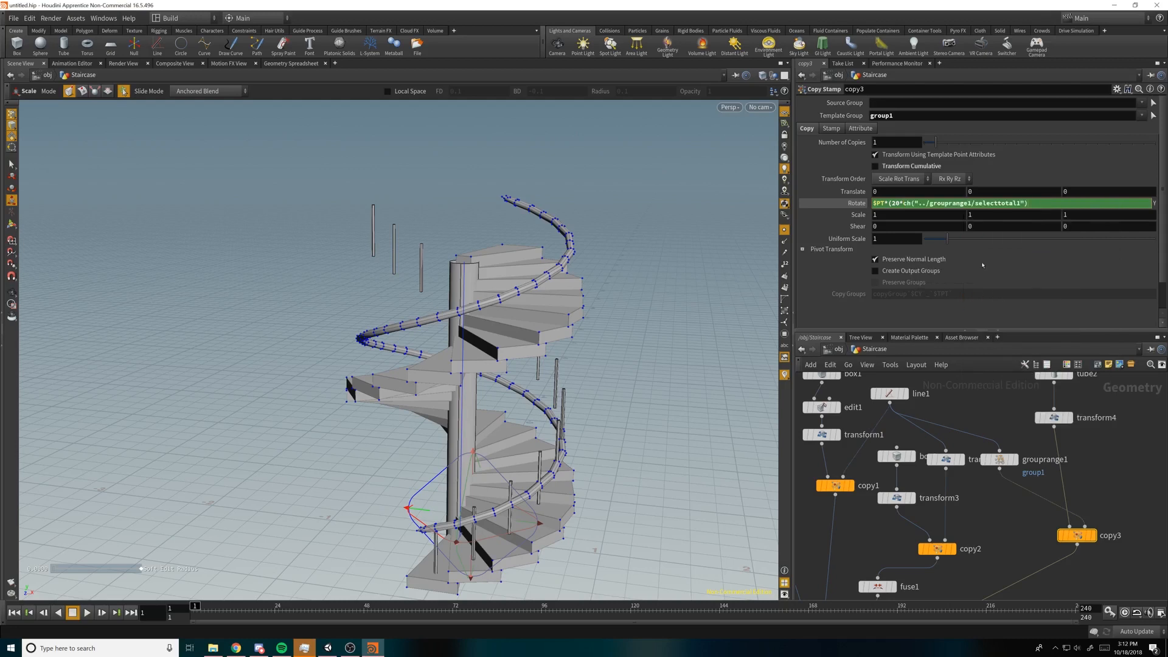
{"action": "key", "text": "Return"}
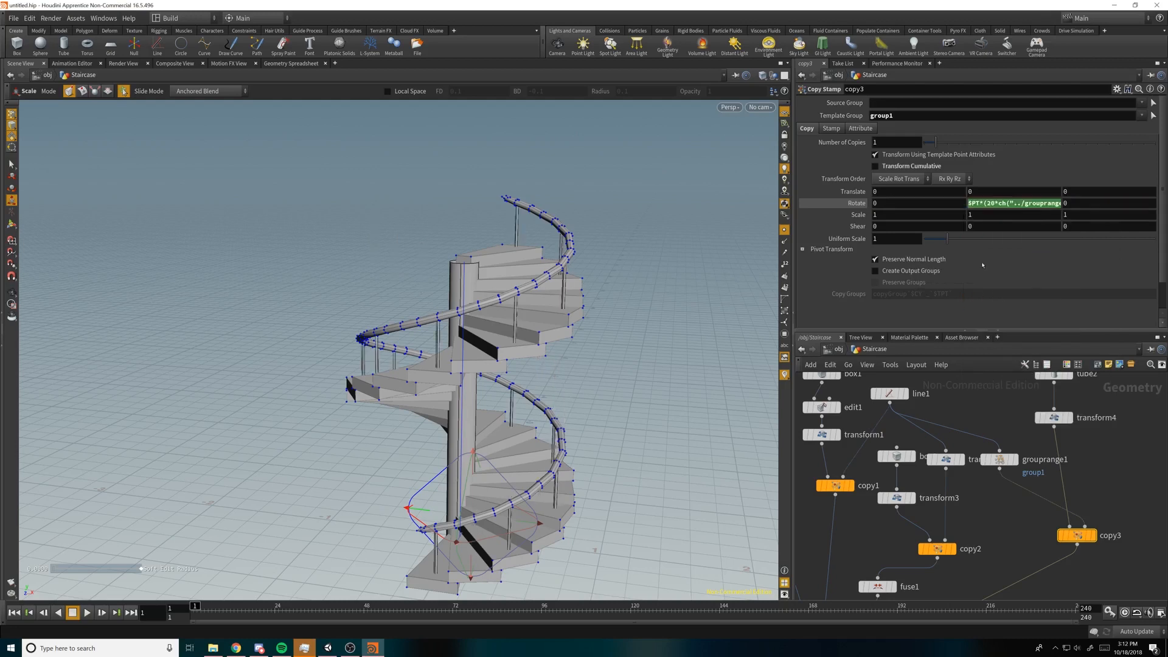
Step: Set grouprange1's Range Filter to select 1 of 1 so every point gets a post
{"action": "middle_click_drag", "start_coordinate": [1019, 542], "coordinate": [1046, 506]}
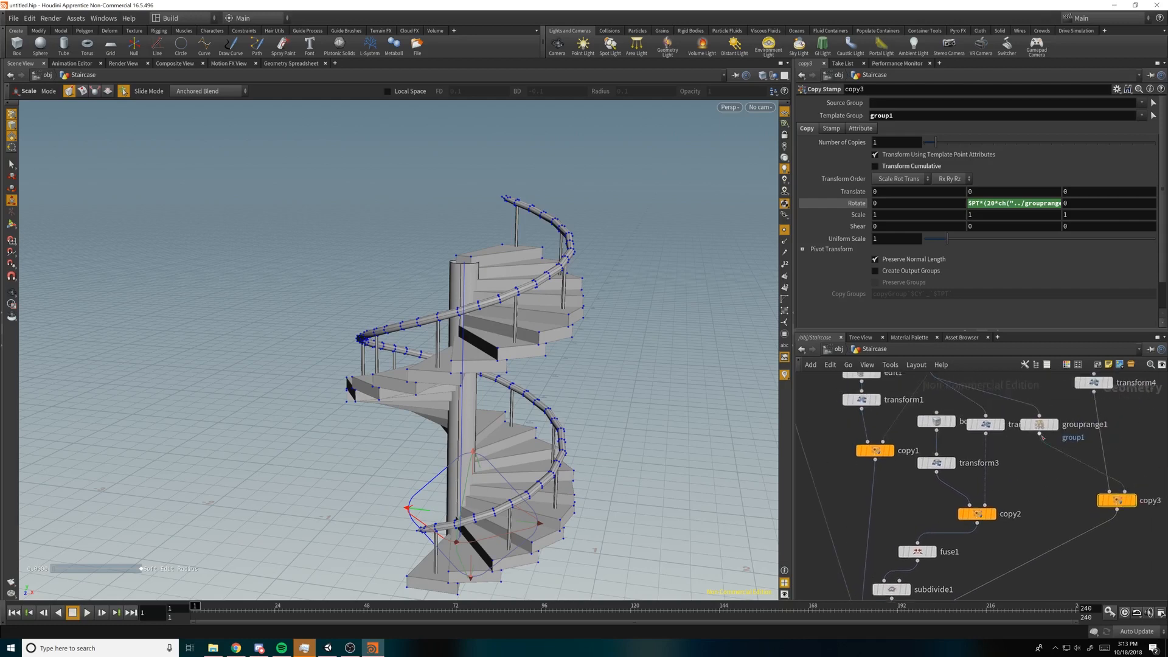
{"action": "left_click", "coordinate": [1040, 426]}
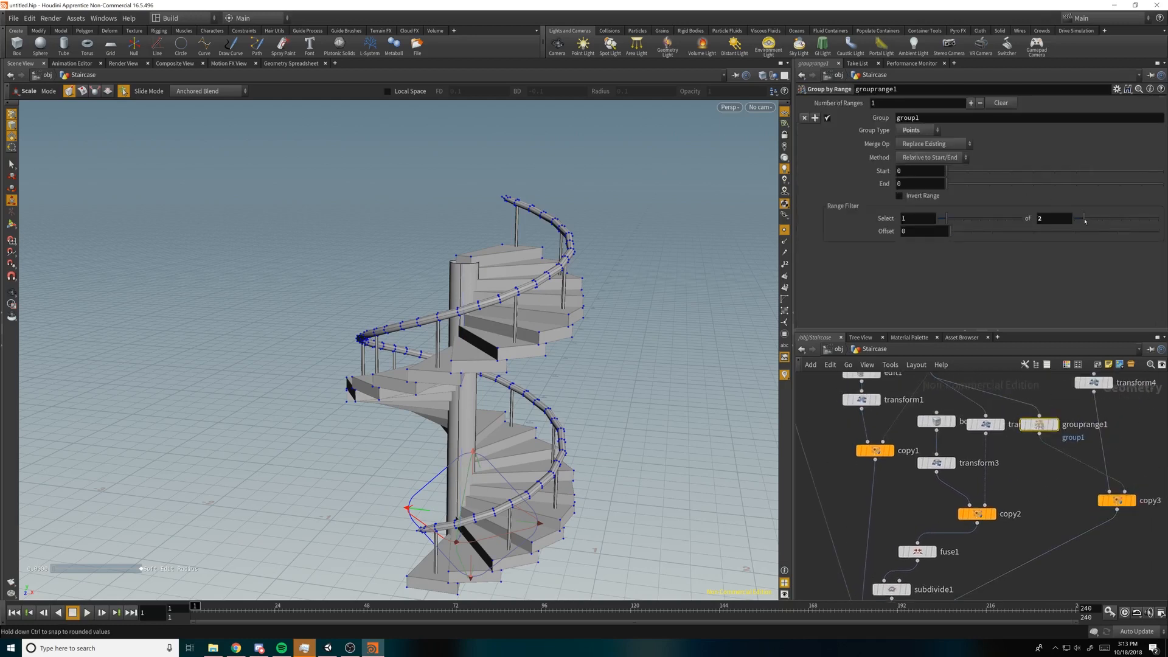
{"action": "mouse_move", "coordinate": [1084, 221]}
{"action": "left_mouse_down"}
{"action": "mouse_move", "coordinate": [1106, 218]}
{"action": "mouse_move", "coordinate": [1074, 217]}
{"action": "left_mouse_up"}
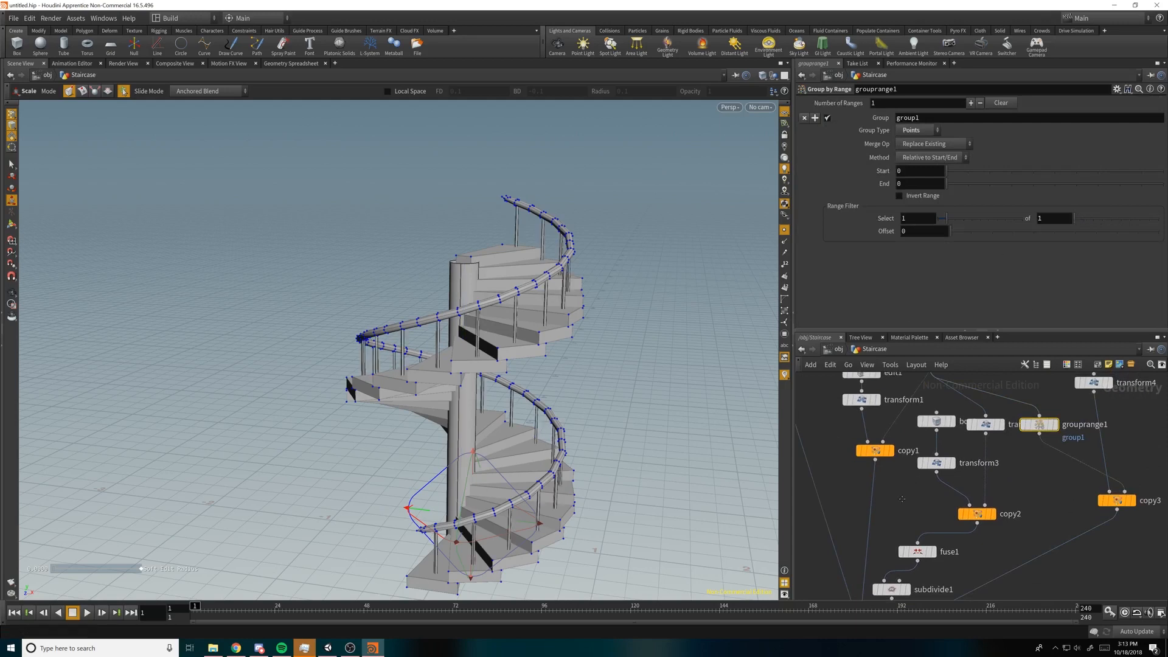
Step: Add an integer parameter labelled "Railing Support Number" to CONTROLLER, with its range enabled from 0 to 10
{"action": "middle_click_drag", "start_coordinate": [902, 499], "coordinate": [965, 451]}
{"action": "left_click", "coordinate": [833, 477]}
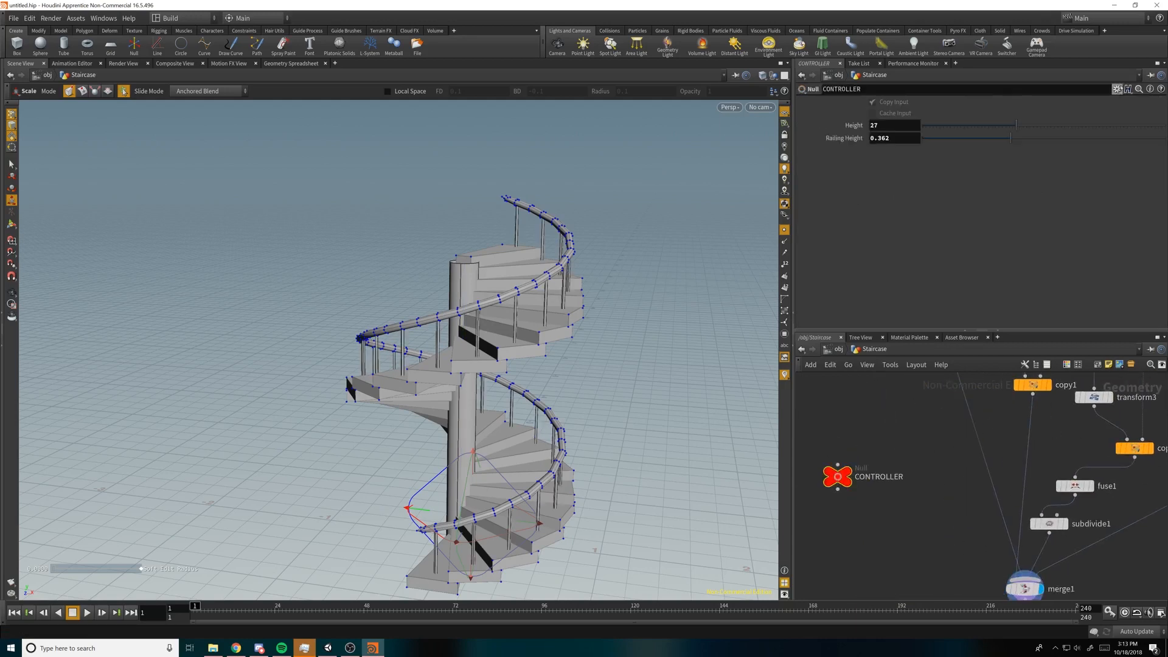
{"action": "left_click", "coordinate": [1117, 88]}
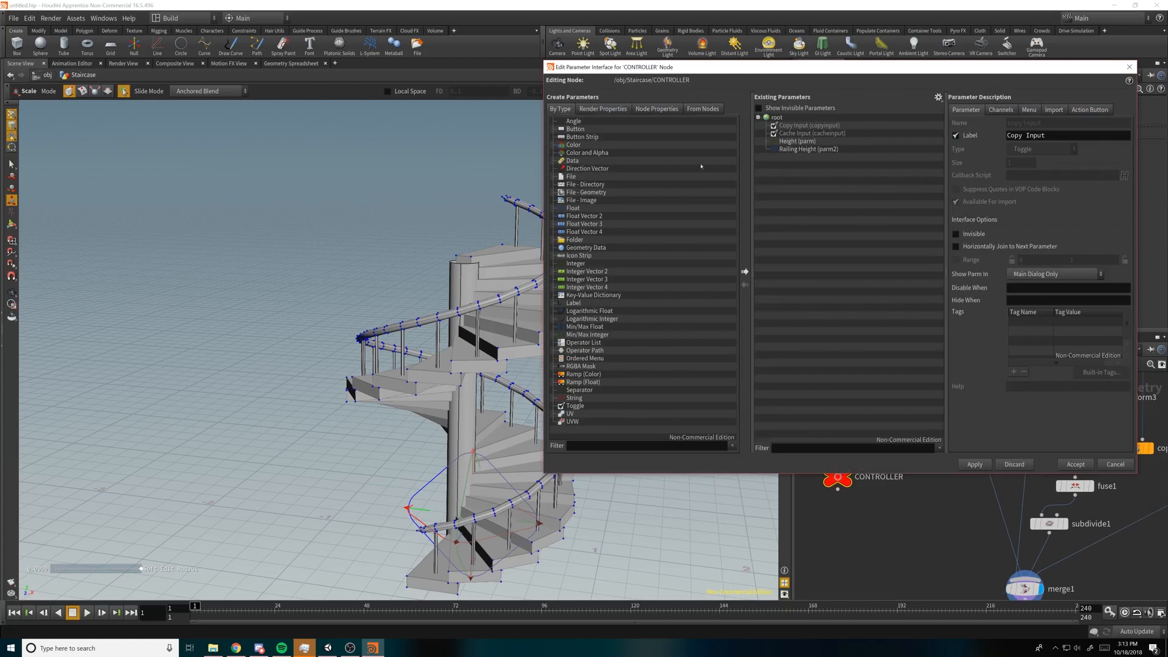
{"action": "left_click_drag", "start_coordinate": [575, 264], "coordinate": [776, 119]}
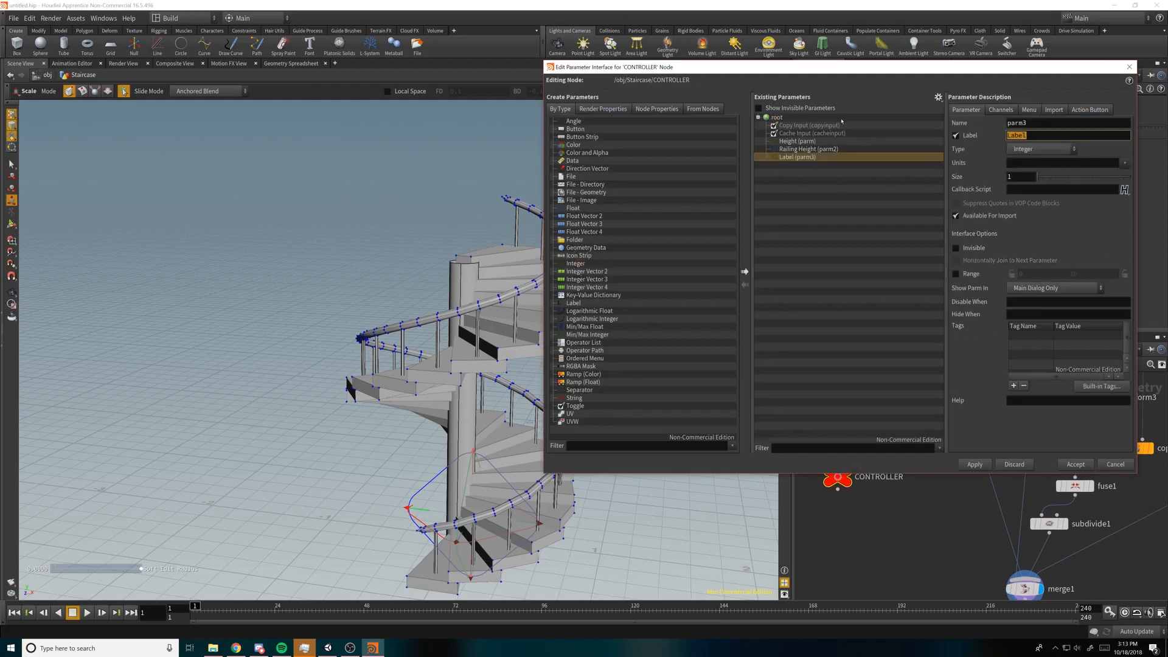
{"action": "type", "text": "Railing Support Number"}
{"action": "left_click", "coordinate": [972, 274]}
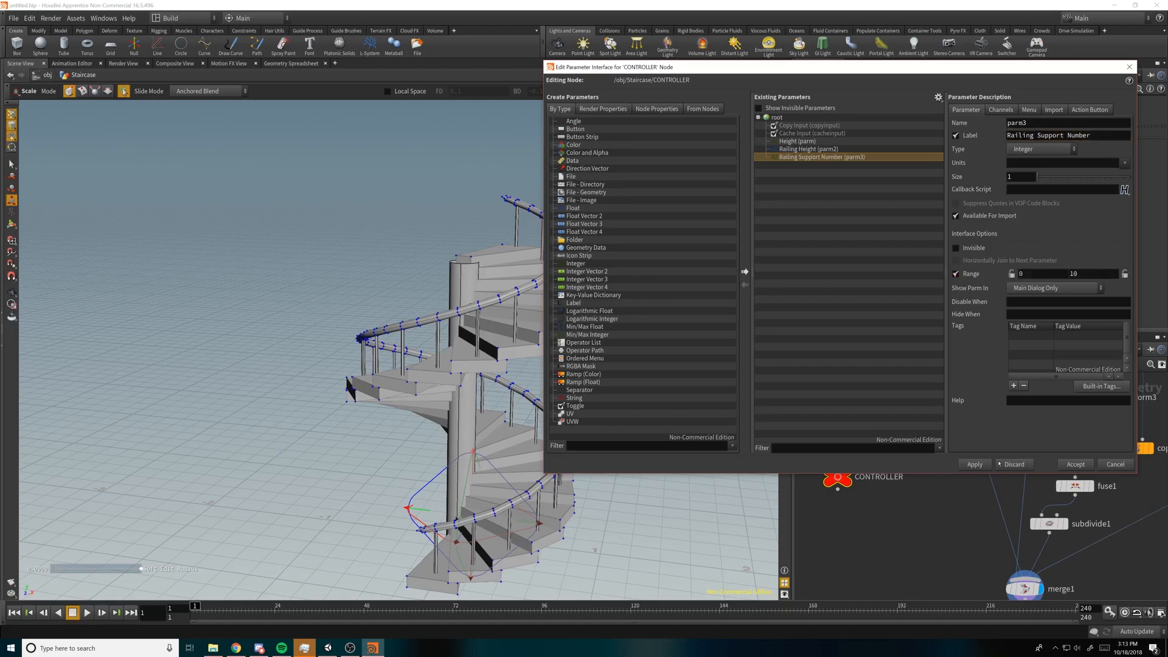
{"action": "left_click", "coordinate": [1076, 465]}
Step: Link grouprange1's Range Filter "of" value to CONTROLLER's Railing Support Number with a relative reference
{"action": "middle_click_drag", "start_coordinate": [942, 499], "coordinate": [941, 482]}
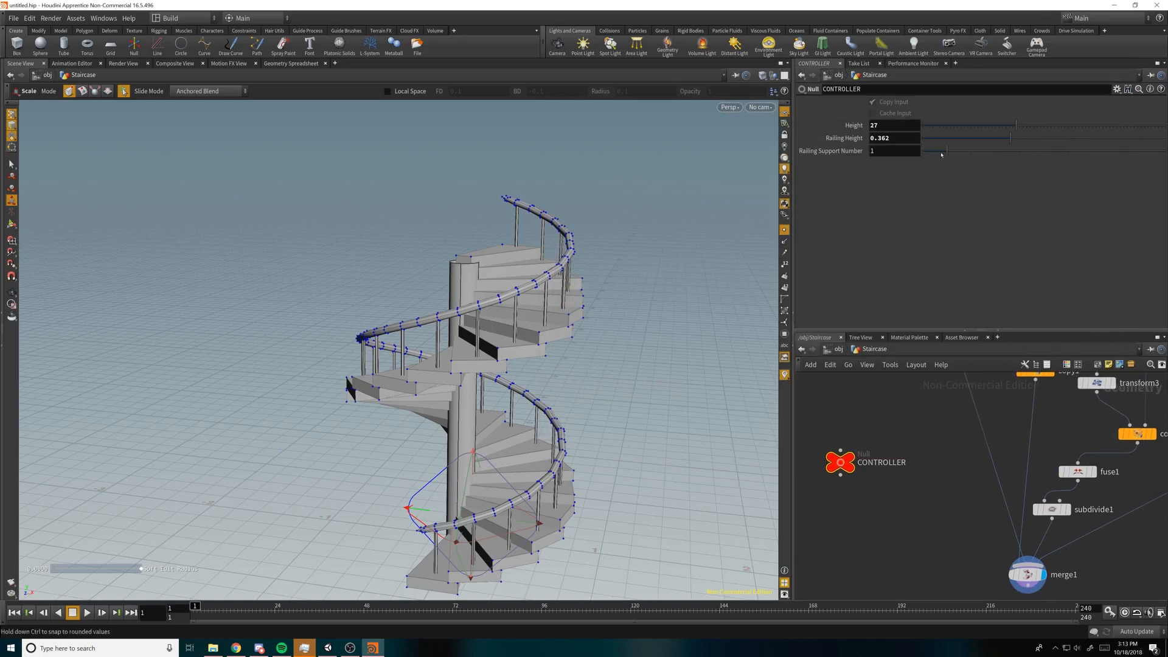
{"action": "right_click", "coordinate": [883, 151]}
{"action": "left_click", "coordinate": [915, 217]}
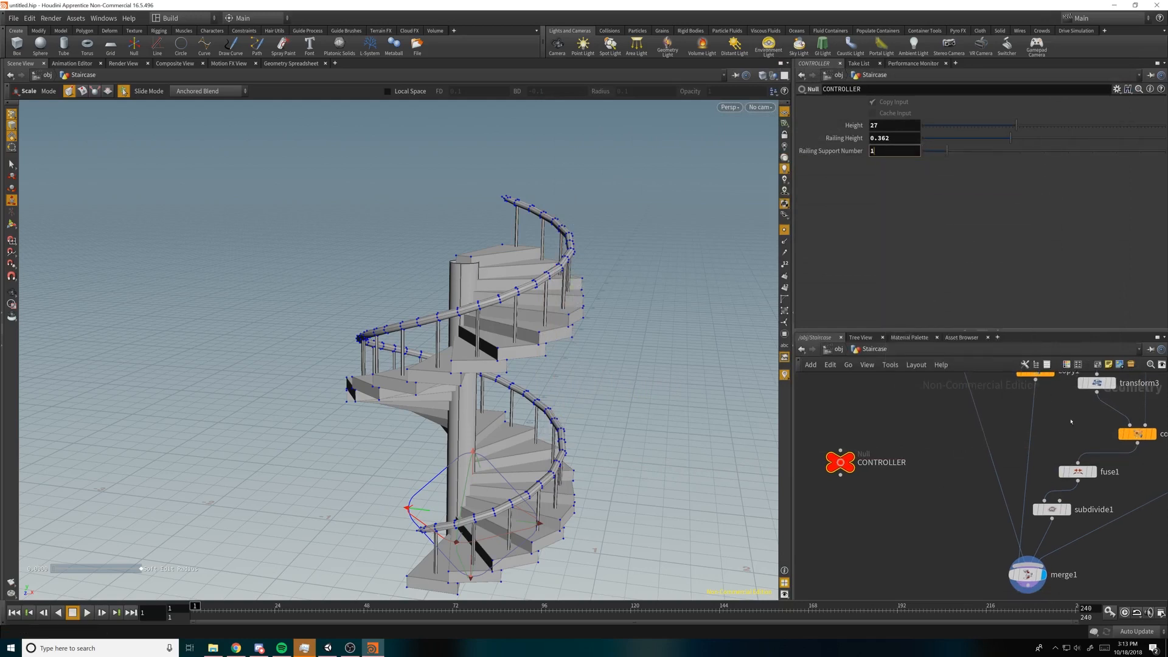
{"action": "middle_click_drag", "start_coordinate": [1070, 421], "coordinate": [834, 463]}
{"action": "left_click", "coordinate": [962, 387]}
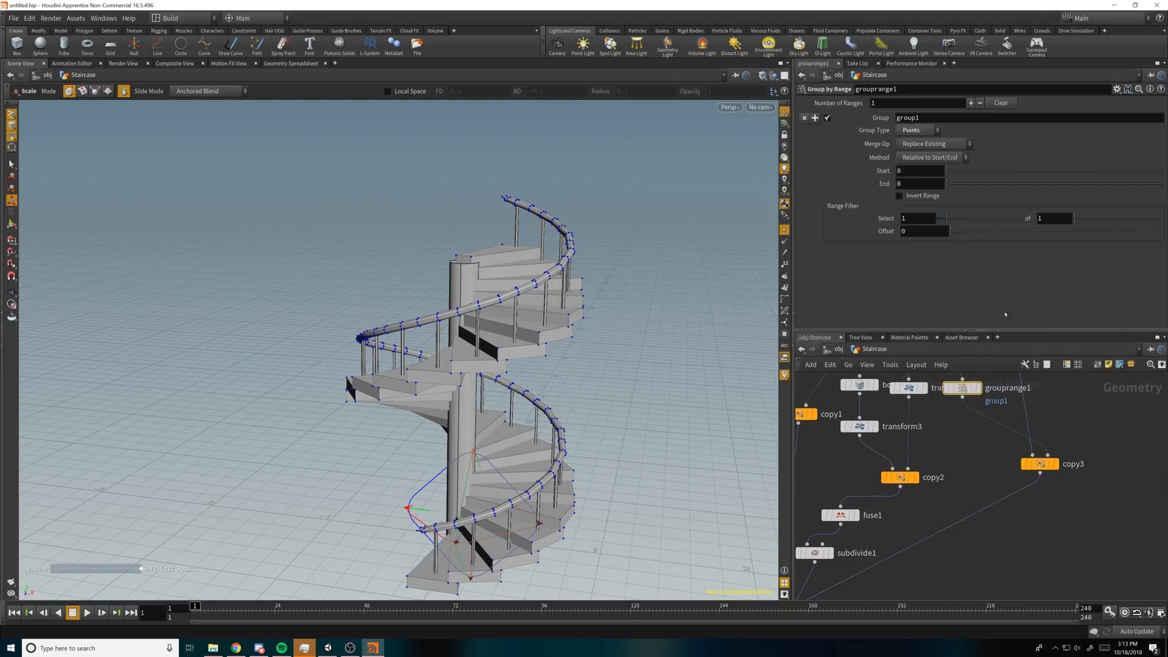
{"action": "right_click", "coordinate": [1054, 220]}
{"action": "left_click", "coordinate": [1055, 314]}
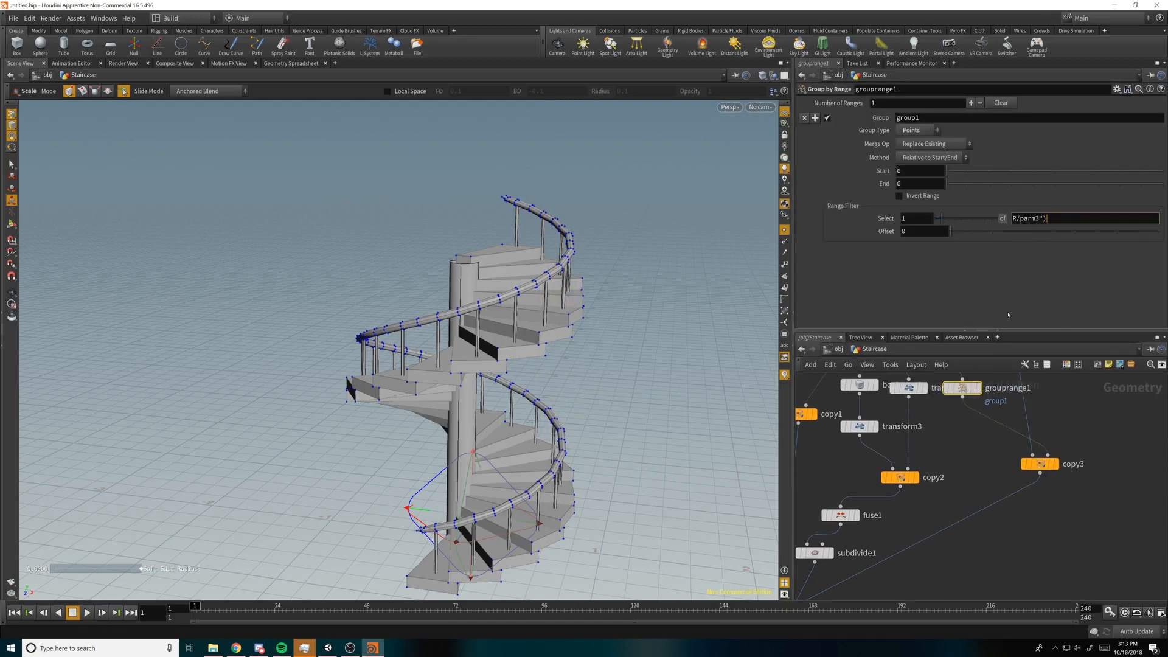
Step: Raise CONTROLLER's Height to 51, keeping Railing Support Number at 1
{"action": "middle_click_drag", "start_coordinate": [962, 465], "coordinate": [1109, 392]}
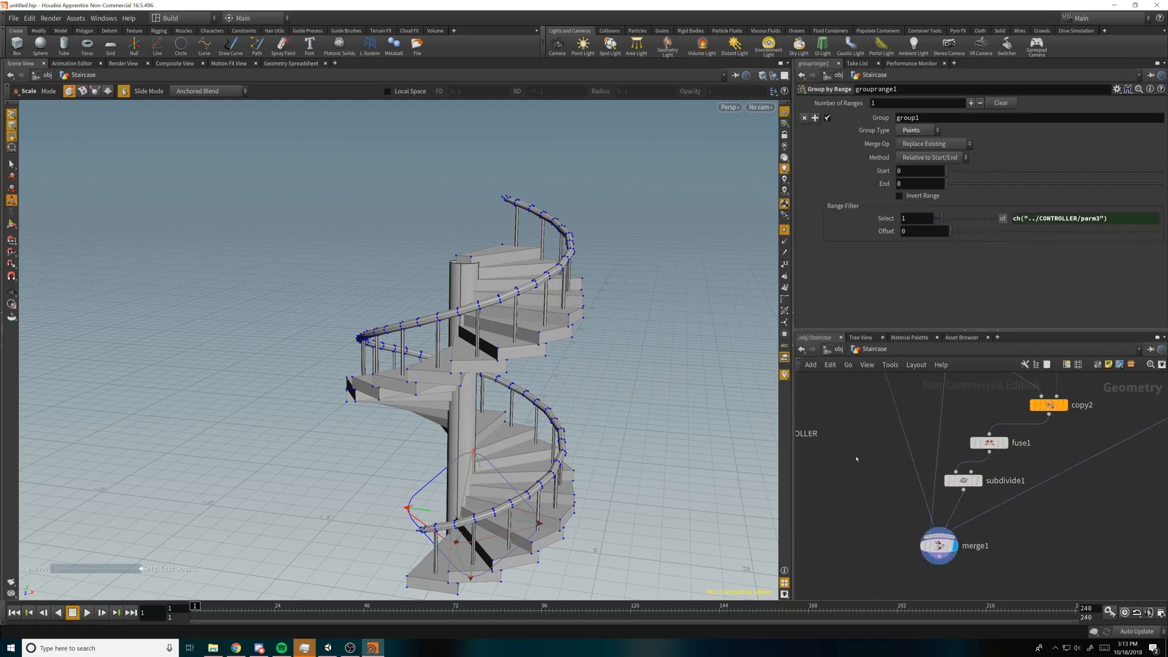
{"action": "middle_click_drag", "start_coordinate": [854, 458], "coordinate": [926, 448]}
{"action": "left_click", "coordinate": [824, 425]}
{"action": "right_click_drag", "start_coordinate": [659, 314], "coordinate": [608, 341], "text": "alt"}
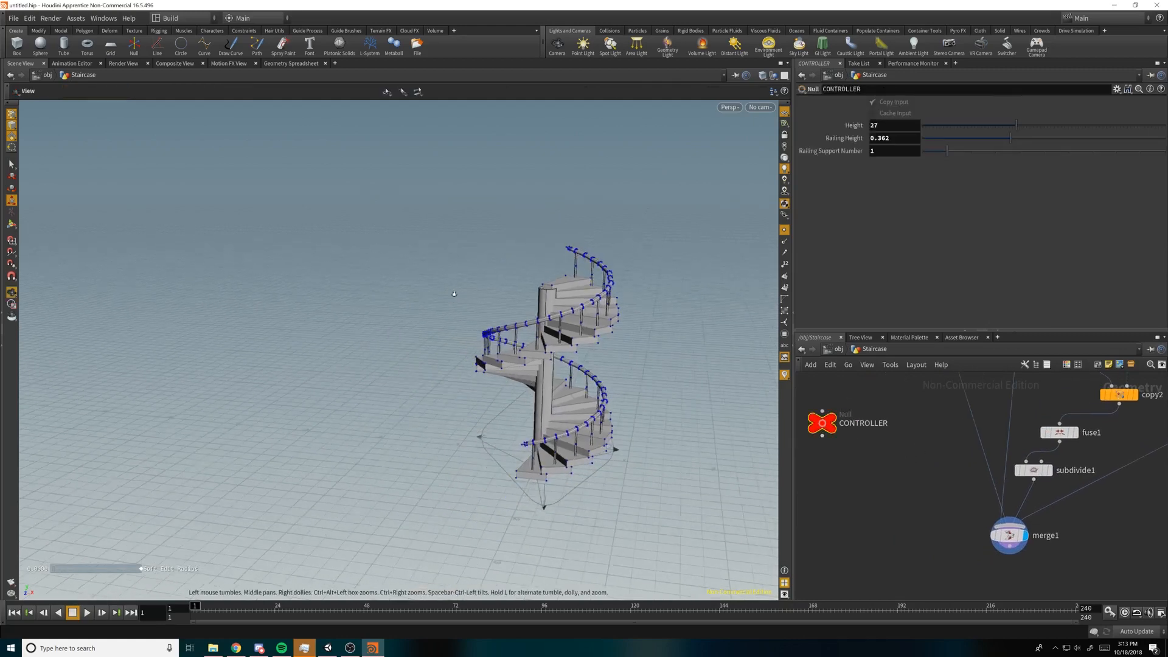
{"action": "middle_click_drag", "start_coordinate": [609, 341], "coordinate": [552, 352], "text": "alt"}
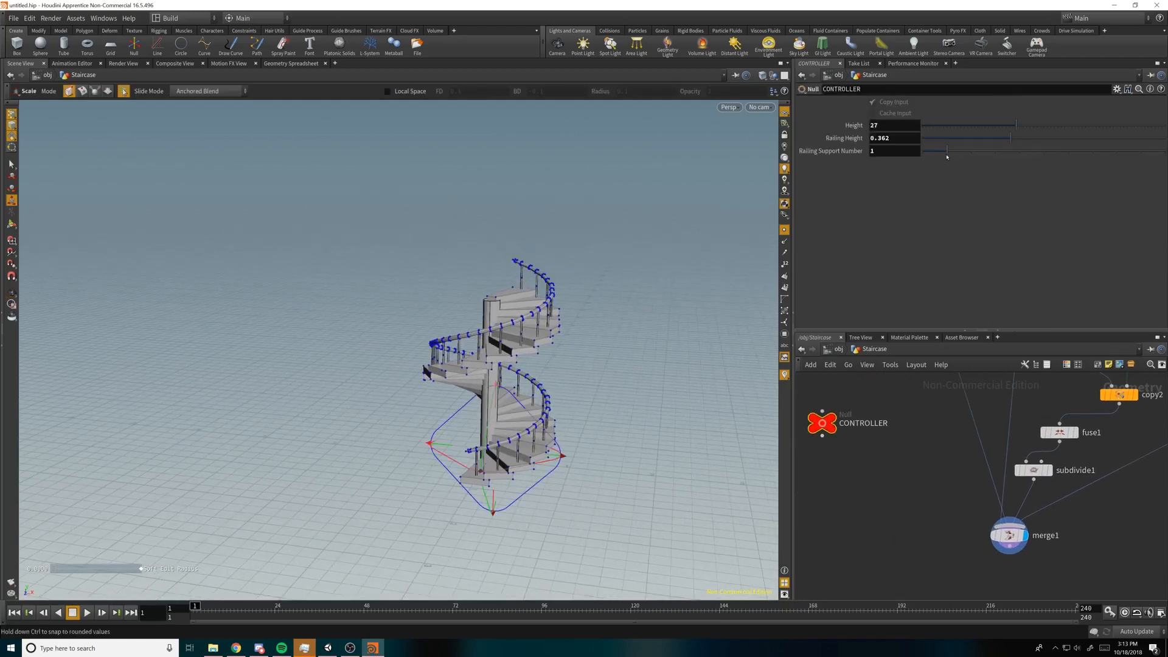
{"action": "mouse_move", "coordinate": [946, 152]}
{"action": "left_mouse_down"}
{"action": "mouse_move", "coordinate": [1025, 156]}
{"action": "mouse_move", "coordinate": [947, 154]}
{"action": "left_mouse_up"}
{"action": "left_click_drag", "start_coordinate": [1016, 125], "coordinate": [1099, 124]}
{"action": "key", "text": "Escape"}
{"action": "scroll", "coordinate": [606, 266], "scroll_direction": "up", "scroll_amount": 3}
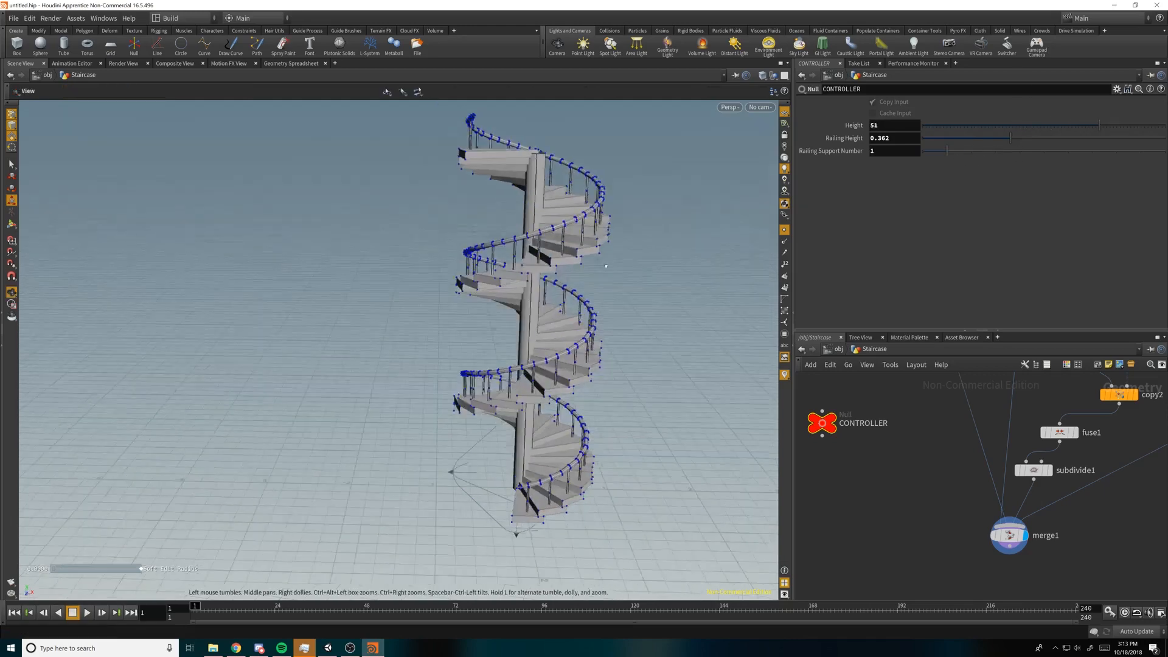
Step: Lower CONTROLLER's Railing Height to 0.336
{"action": "key", "text": "r"}
{"action": "left_click_drag", "start_coordinate": [606, 266], "coordinate": [630, 243]}
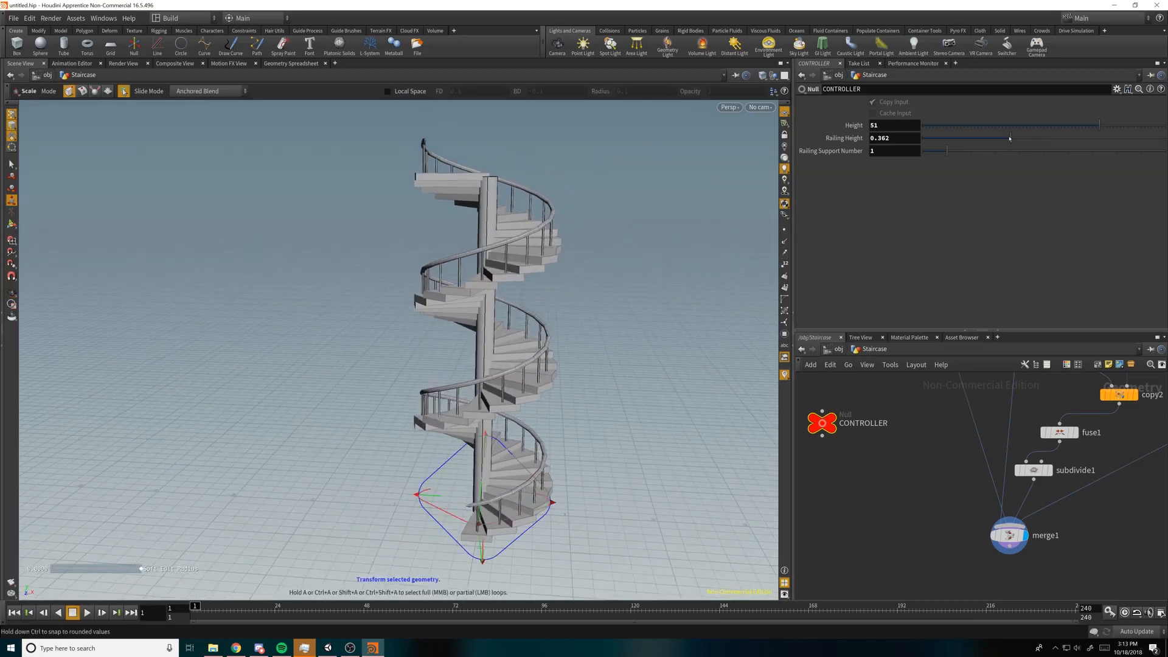
{"action": "left_click_drag", "start_coordinate": [1010, 138], "coordinate": [1005, 144]}
{"action": "mouse_move", "coordinate": [634, 298]}
{"action": "left_mouse_down", "text": "alt"}
{"action": "mouse_move", "coordinate": [691, 298]}
{"action": "mouse_move", "coordinate": [627, 316]}
{"action": "mouse_move", "coordinate": [626, 282]}
{"action": "mouse_move", "coordinate": [632, 293]}
{"action": "left_mouse_up", "text": "alt"}
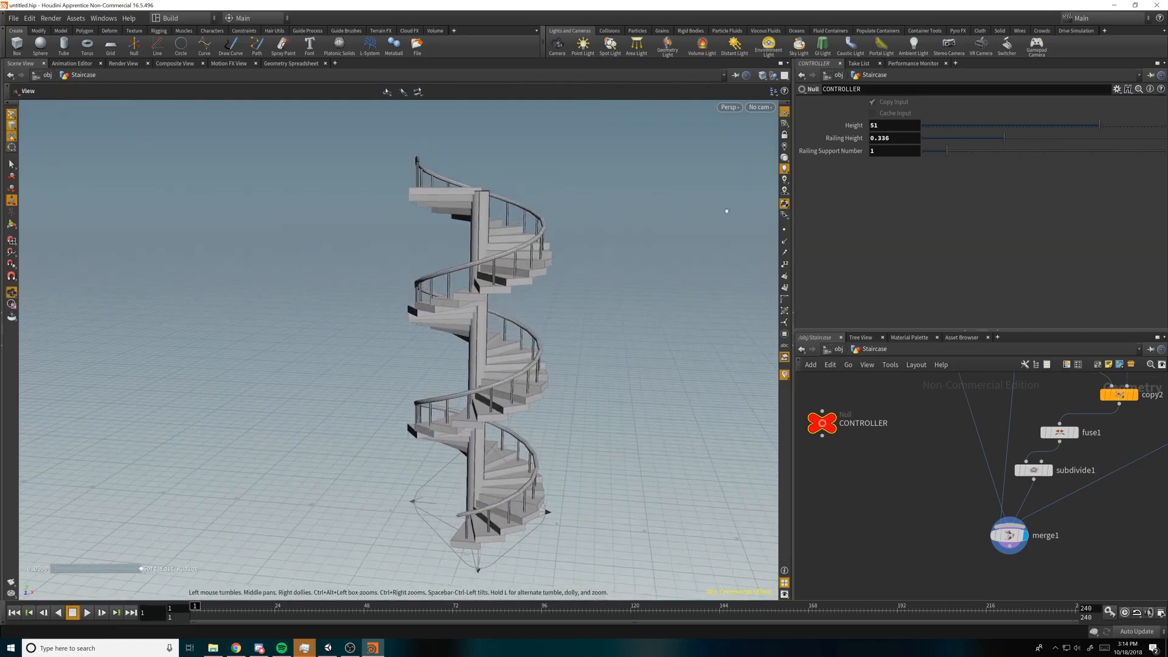
Step: Switch the viewport to smooth shading without edge lines and set CONTROLLER's Height to 50
{"action": "left_click", "coordinate": [763, 80]}
{"action": "left_click", "coordinate": [803, 175]}
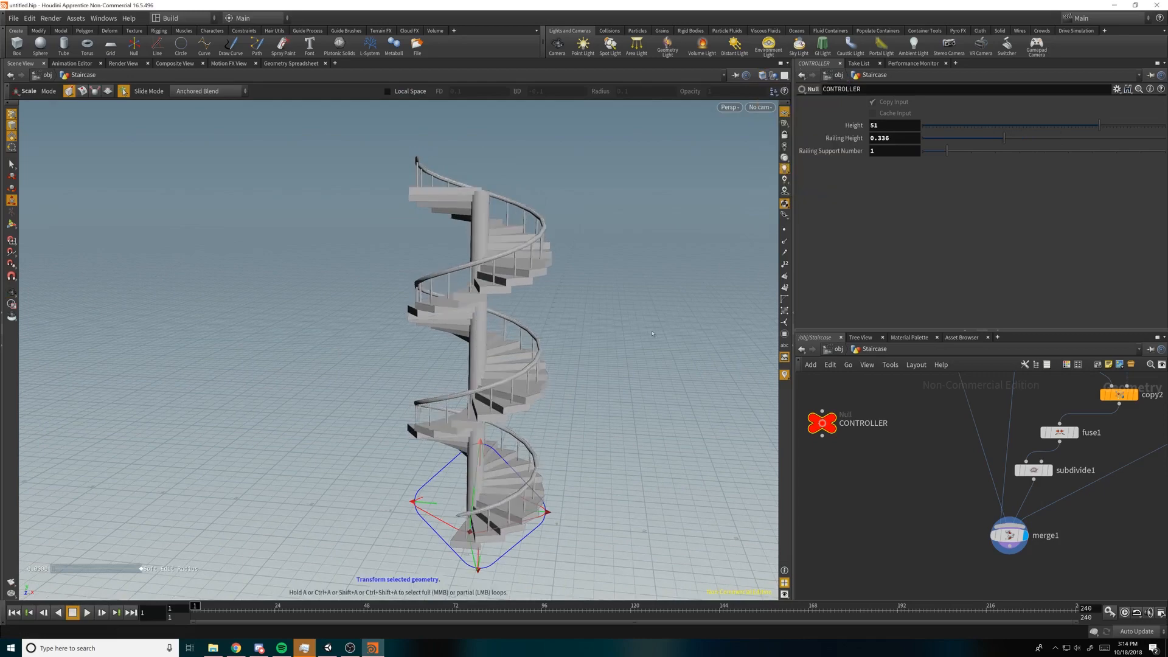
{"action": "left_click_drag", "start_coordinate": [652, 333], "coordinate": [675, 316], "text": "alt"}
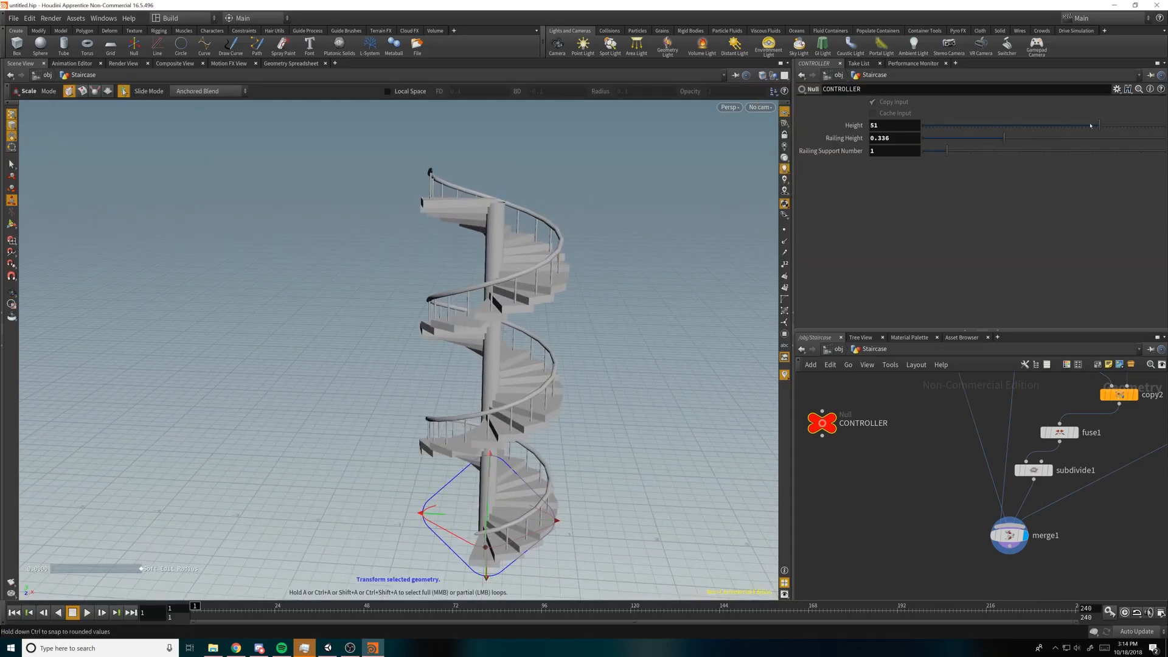
{"action": "mouse_move", "coordinate": [1082, 128]}
{"action": "left_mouse_down"}
{"action": "mouse_move", "coordinate": [1002, 131]}
{"action": "mouse_move", "coordinate": [1097, 126]}
{"action": "left_mouse_up"}
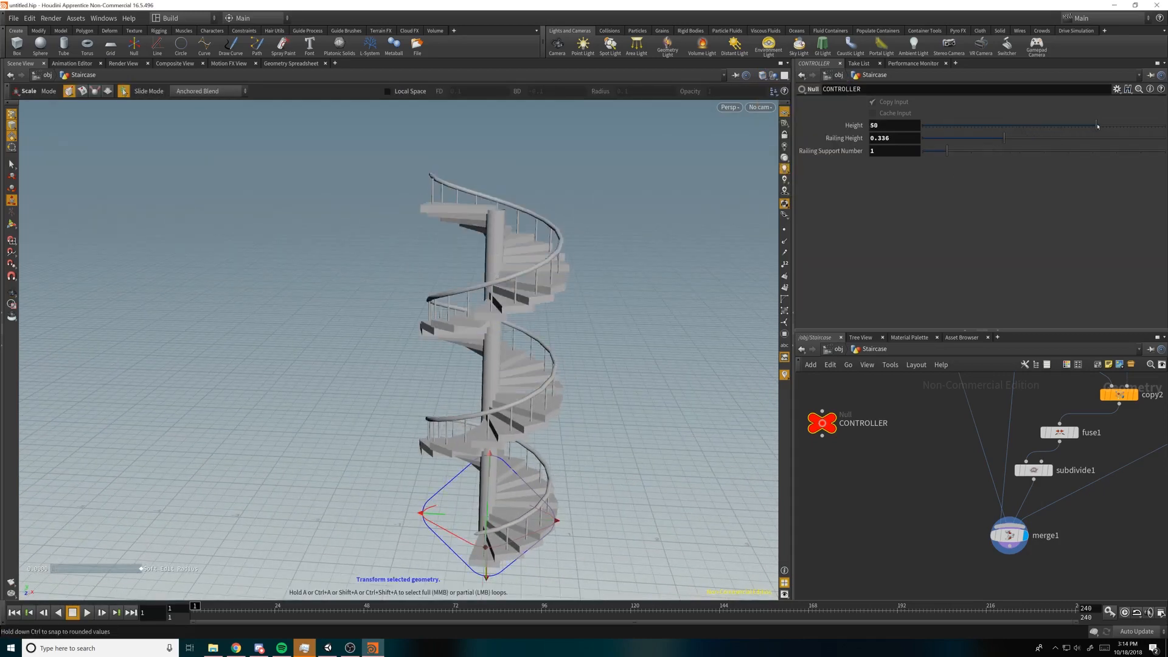